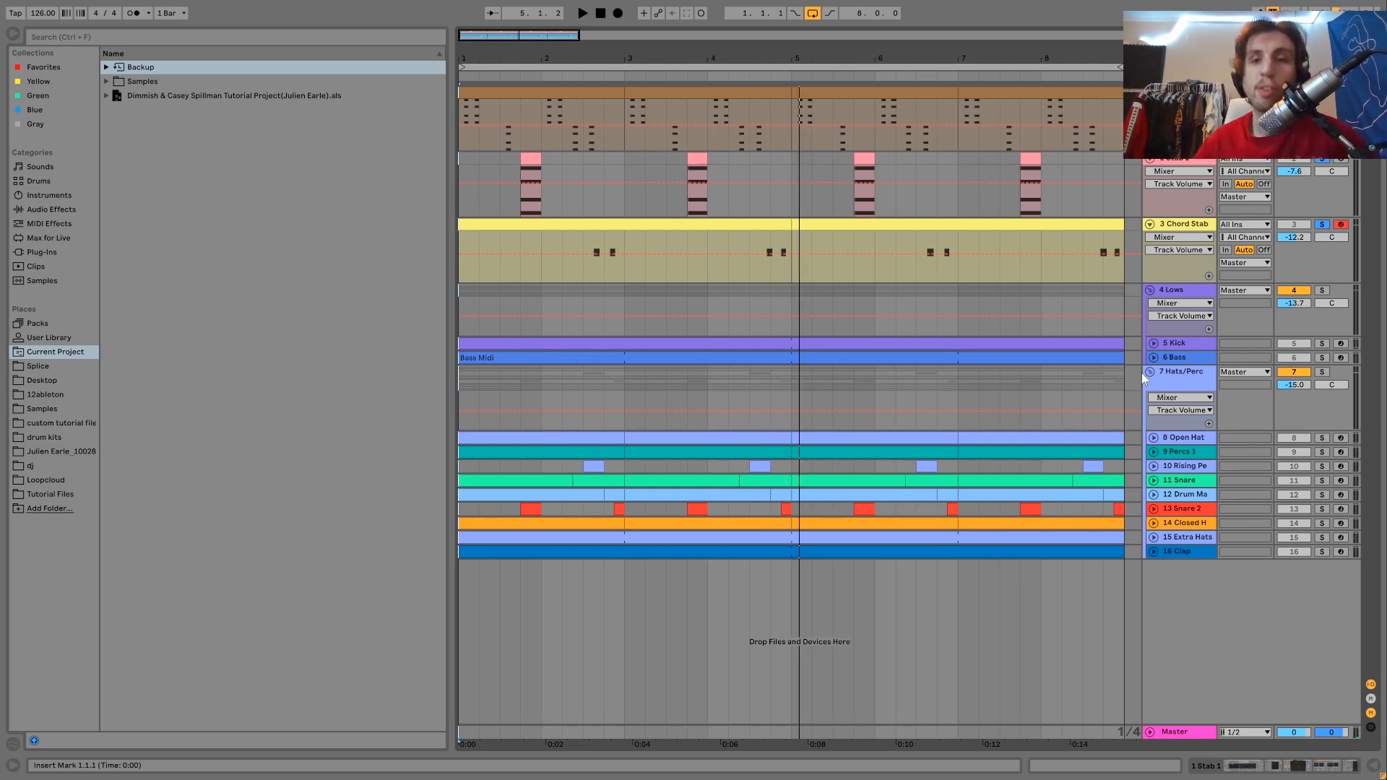
Solo the Stab 1 track and play it back from the start of the arrangement
click(1322, 92)
click(1323, 92)
key(space)
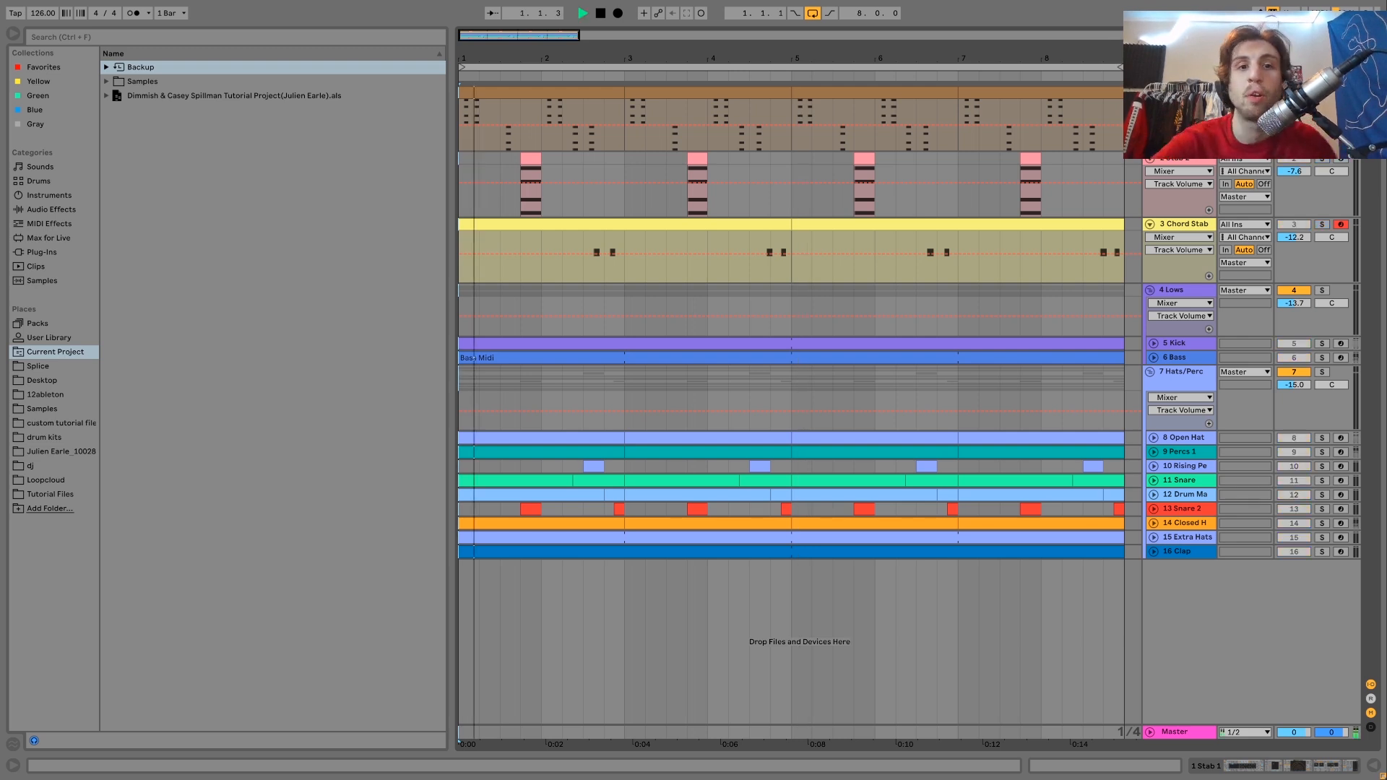
Open the first Stab 1 clip's notes, audition its chords without the E4 notes, and reactivate those notes
double_click(568, 91)
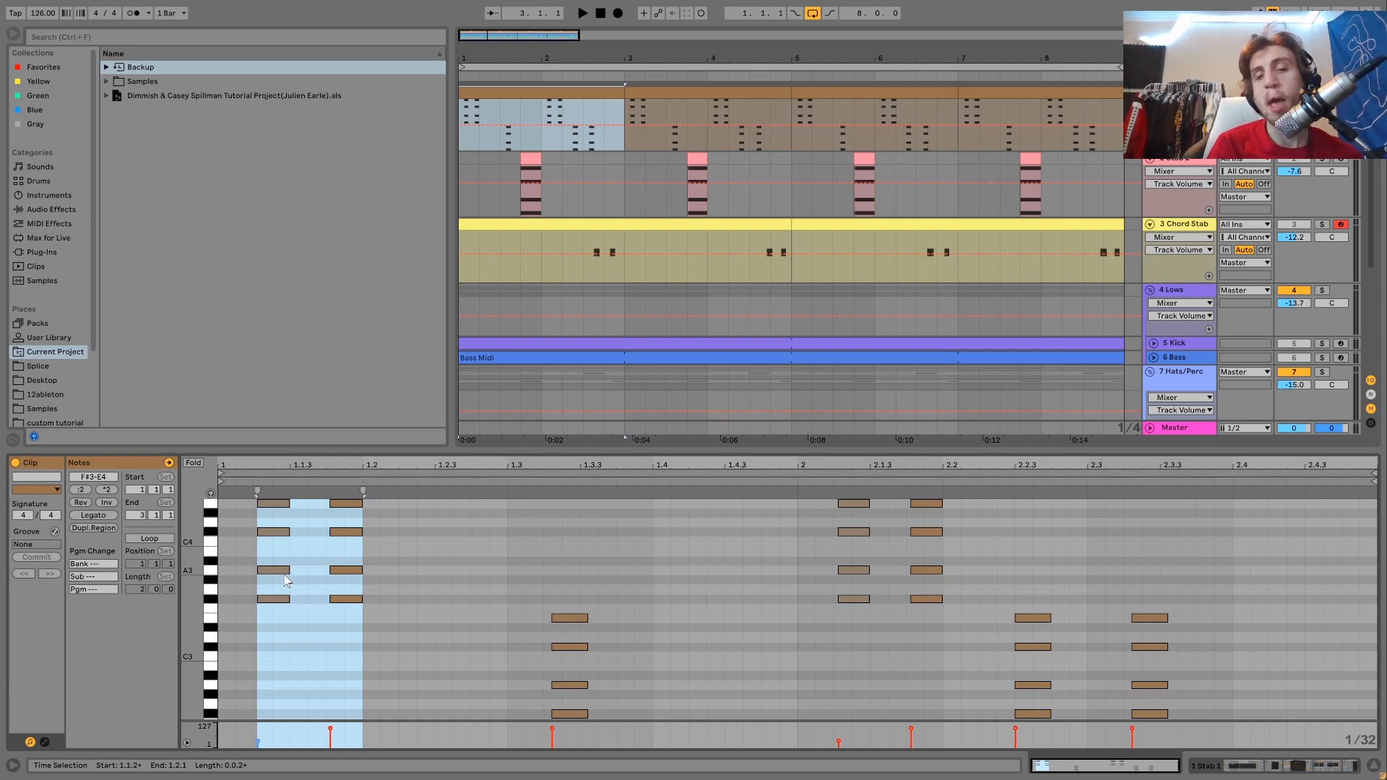
click(212, 498)
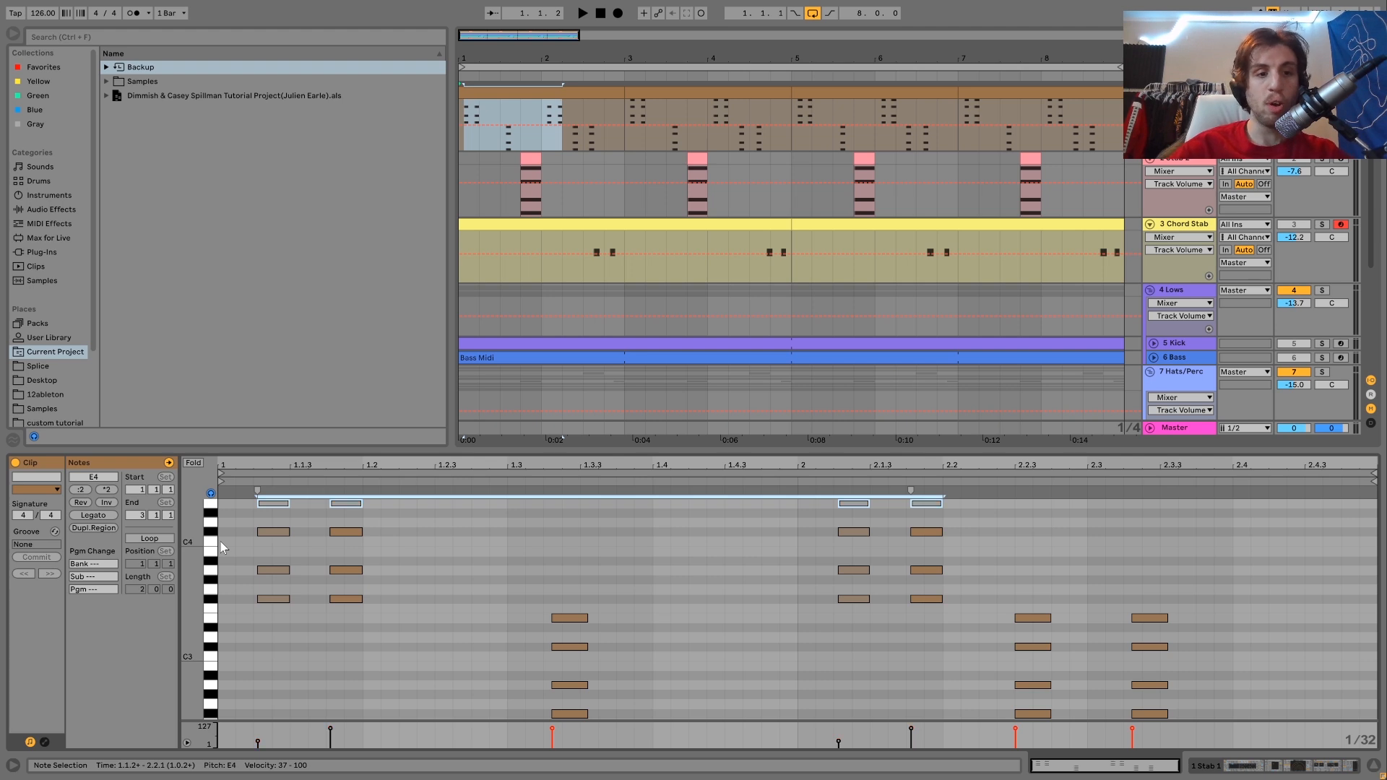
key(space)
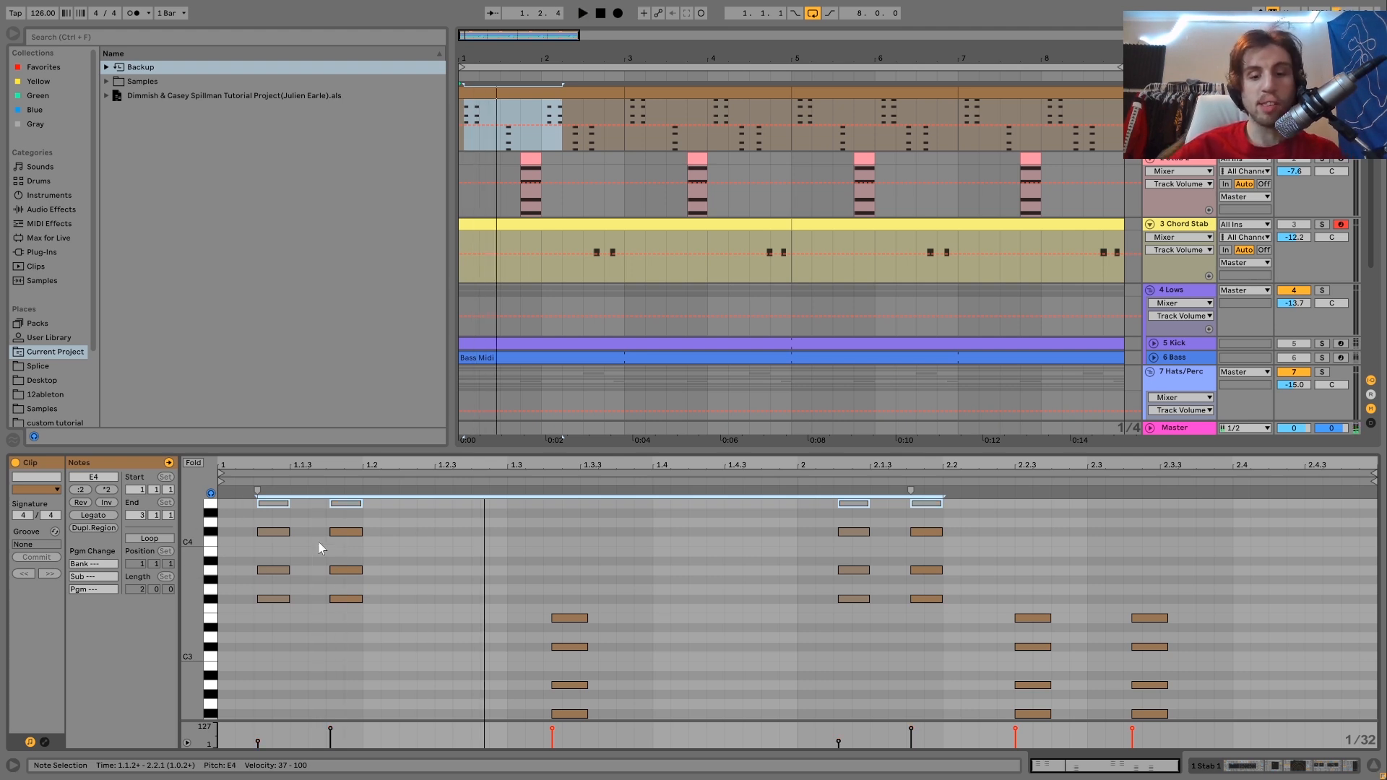
key(0)
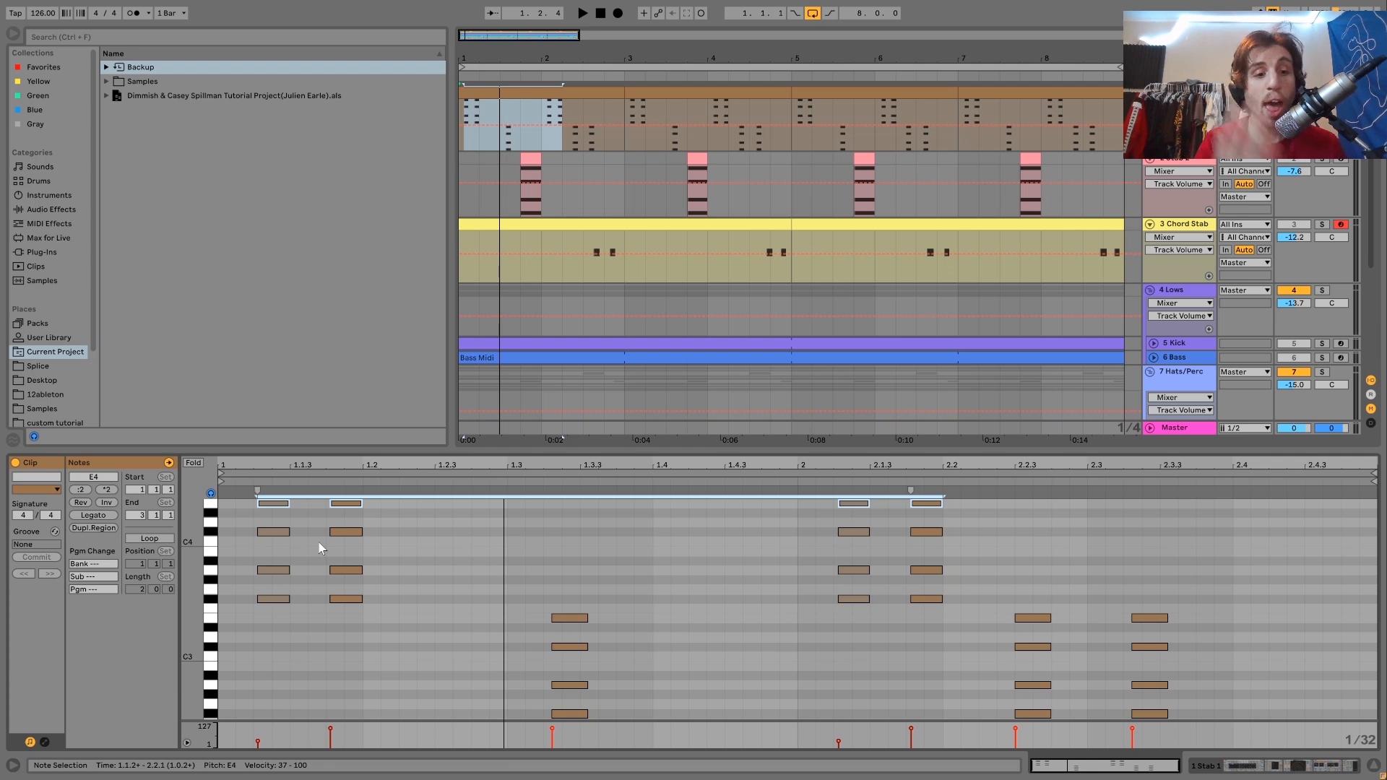
Select the F#2–E3 chord at 1.3.2 in the Stab 1 clip and play the pattern back
click(561, 598)
drag(562, 756, 555, 751)
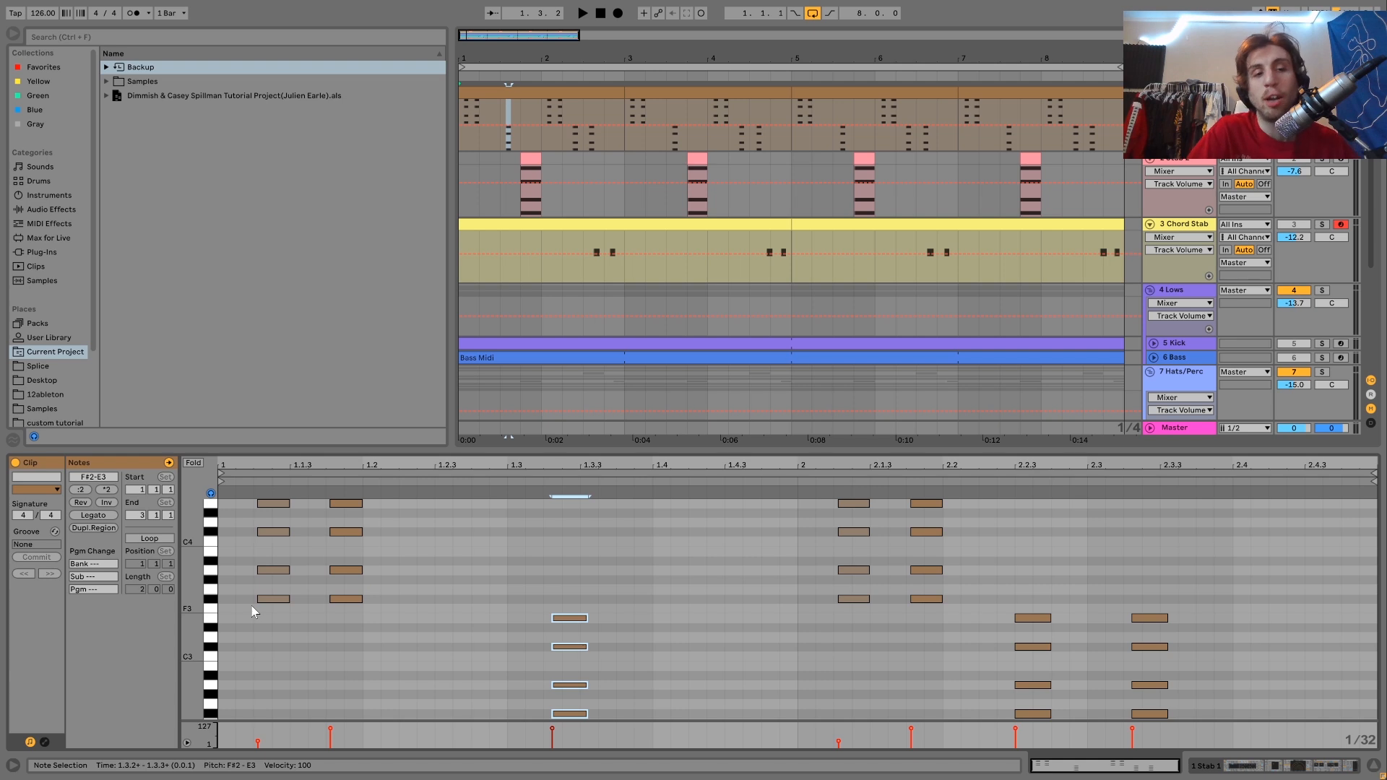
key(space)
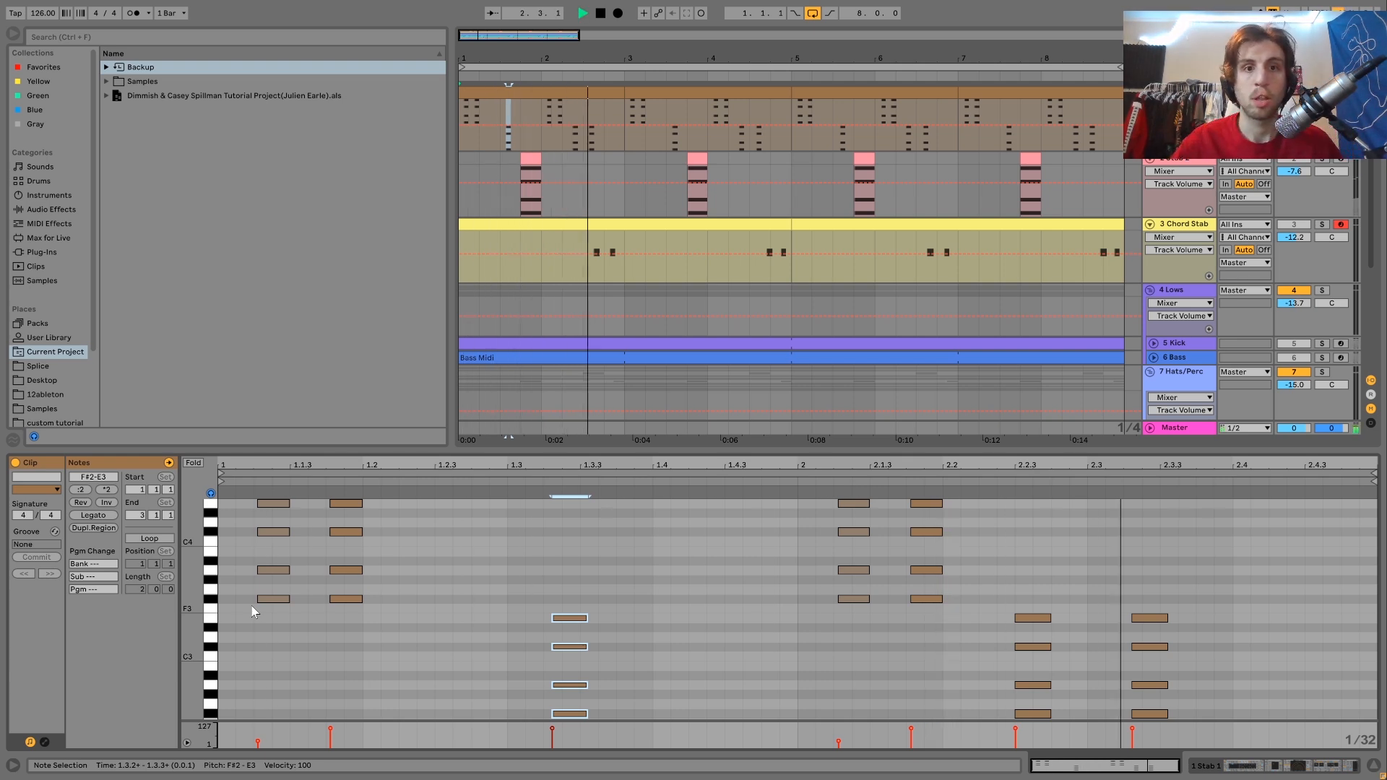
key(space)
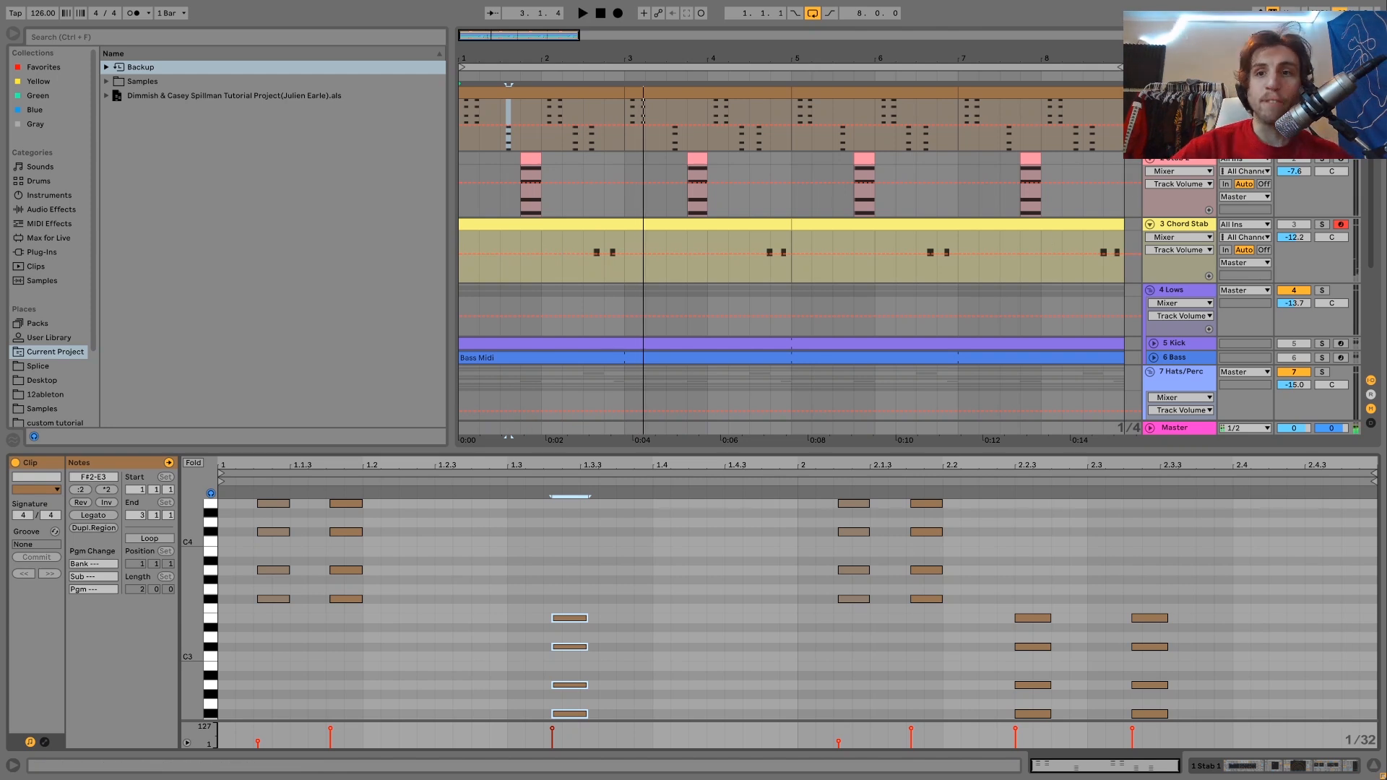
Show the Stab 1 track's device chain and play its first clip from the beginning
key(shift+Tab)
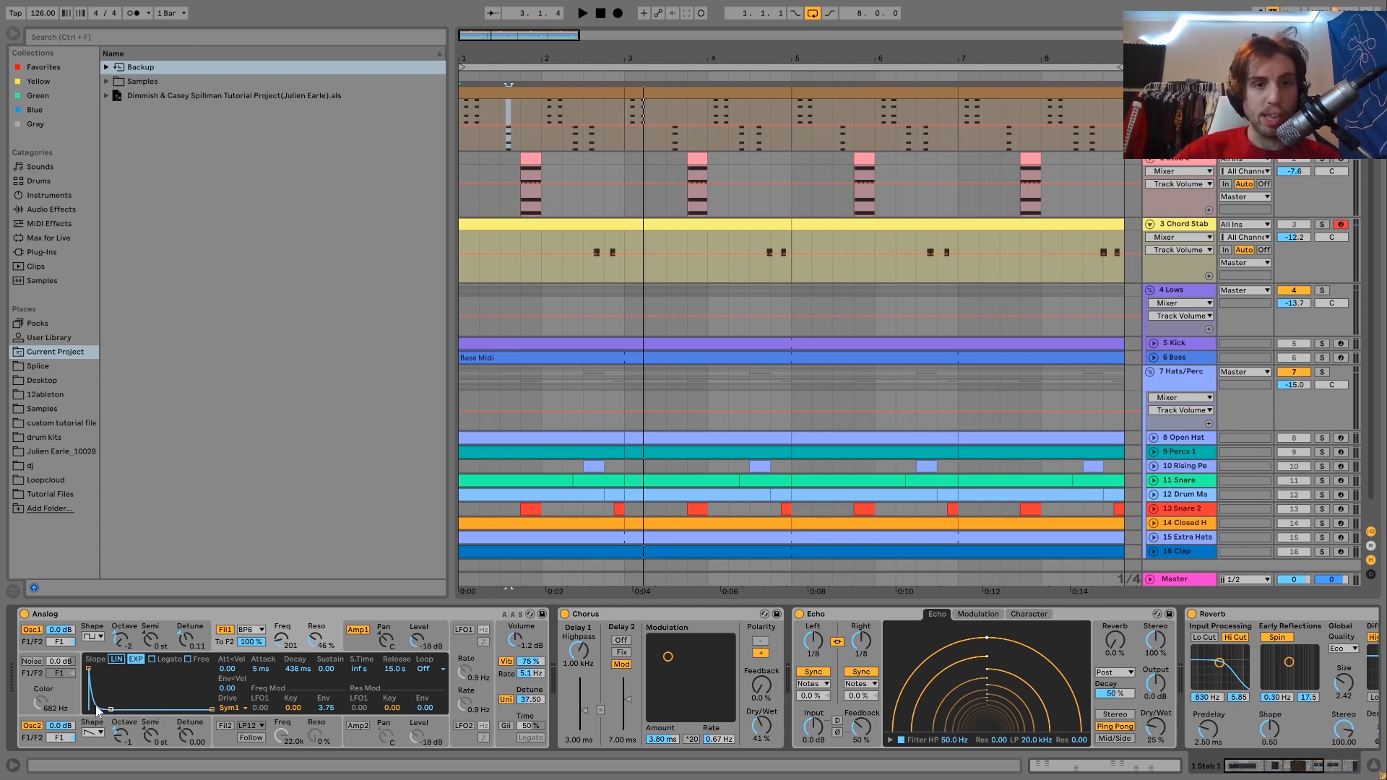
click(547, 93)
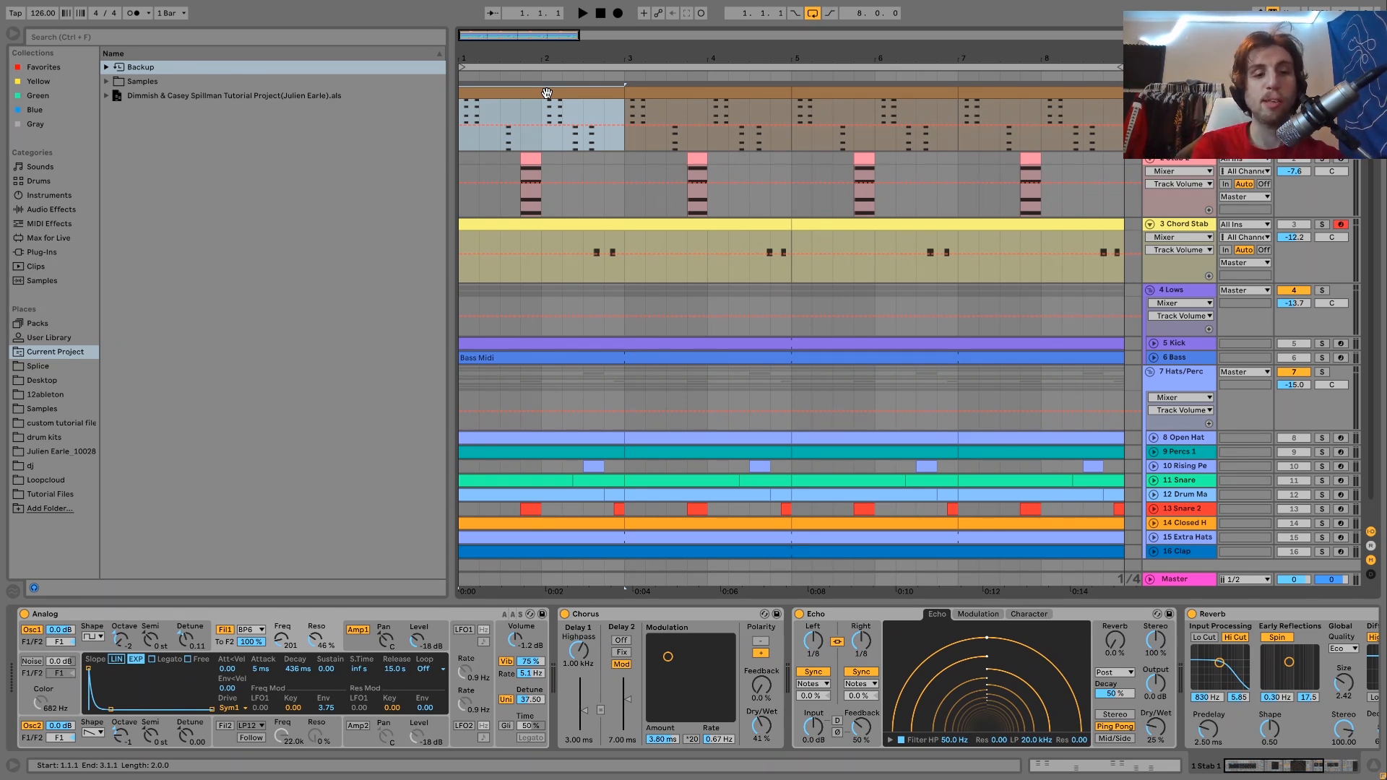
key(space)
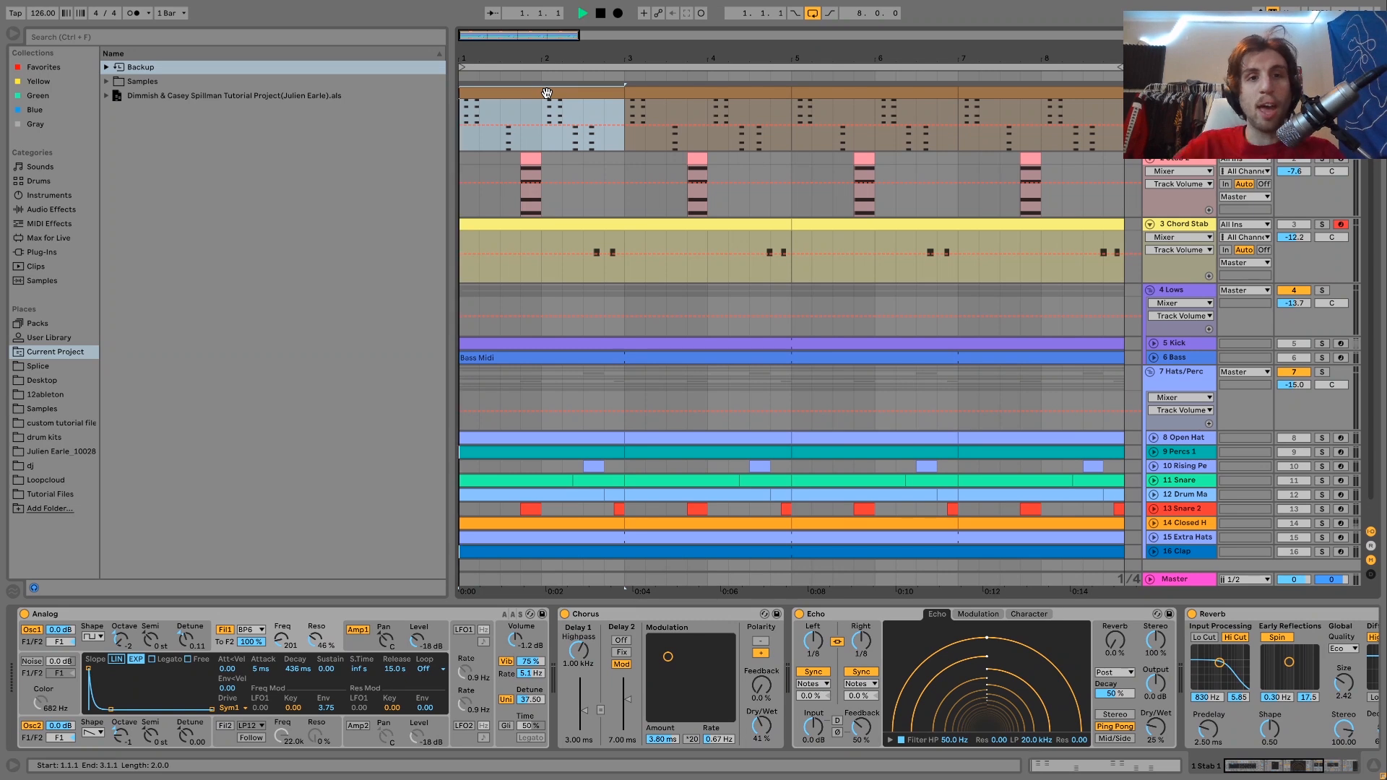
key(space)
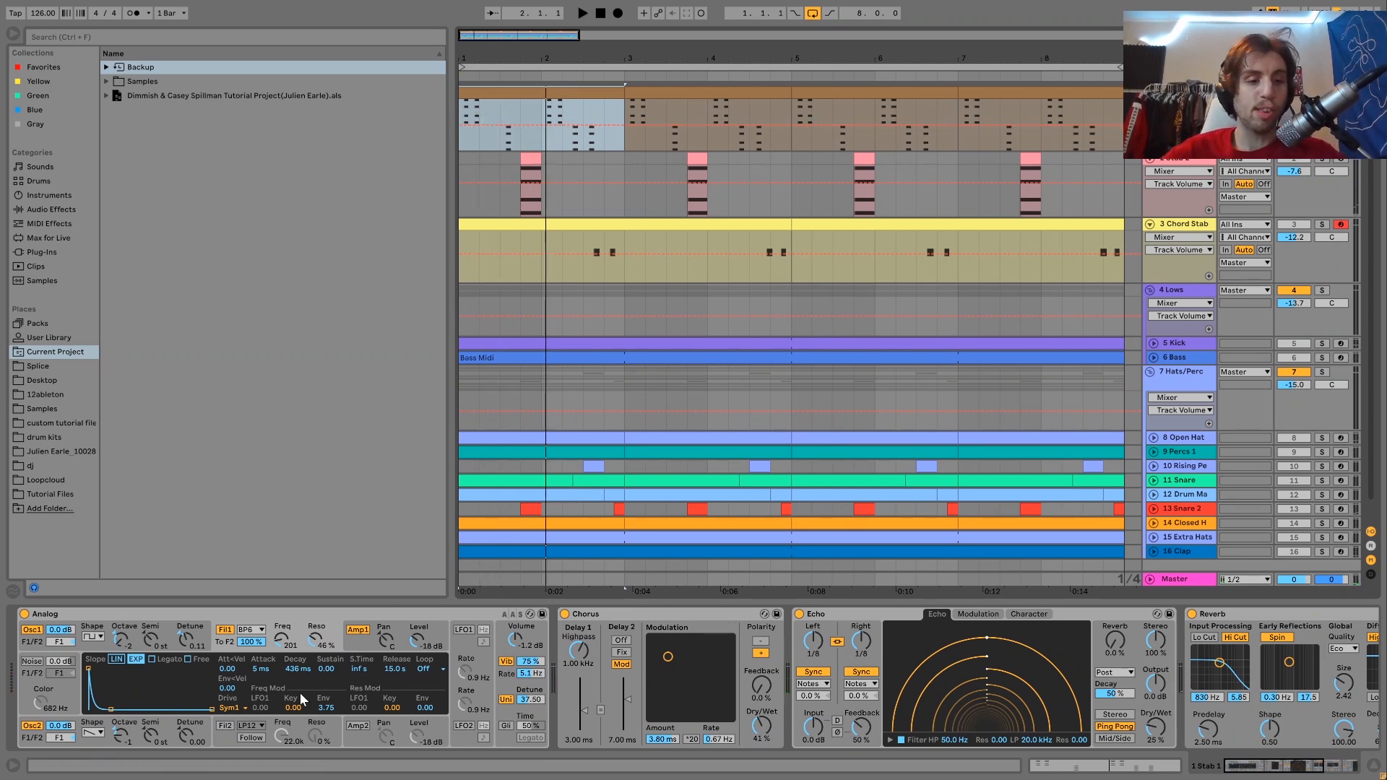
Audition the stab with Analog's Filter 1 switched off, and switch the filter back on
click(225, 630)
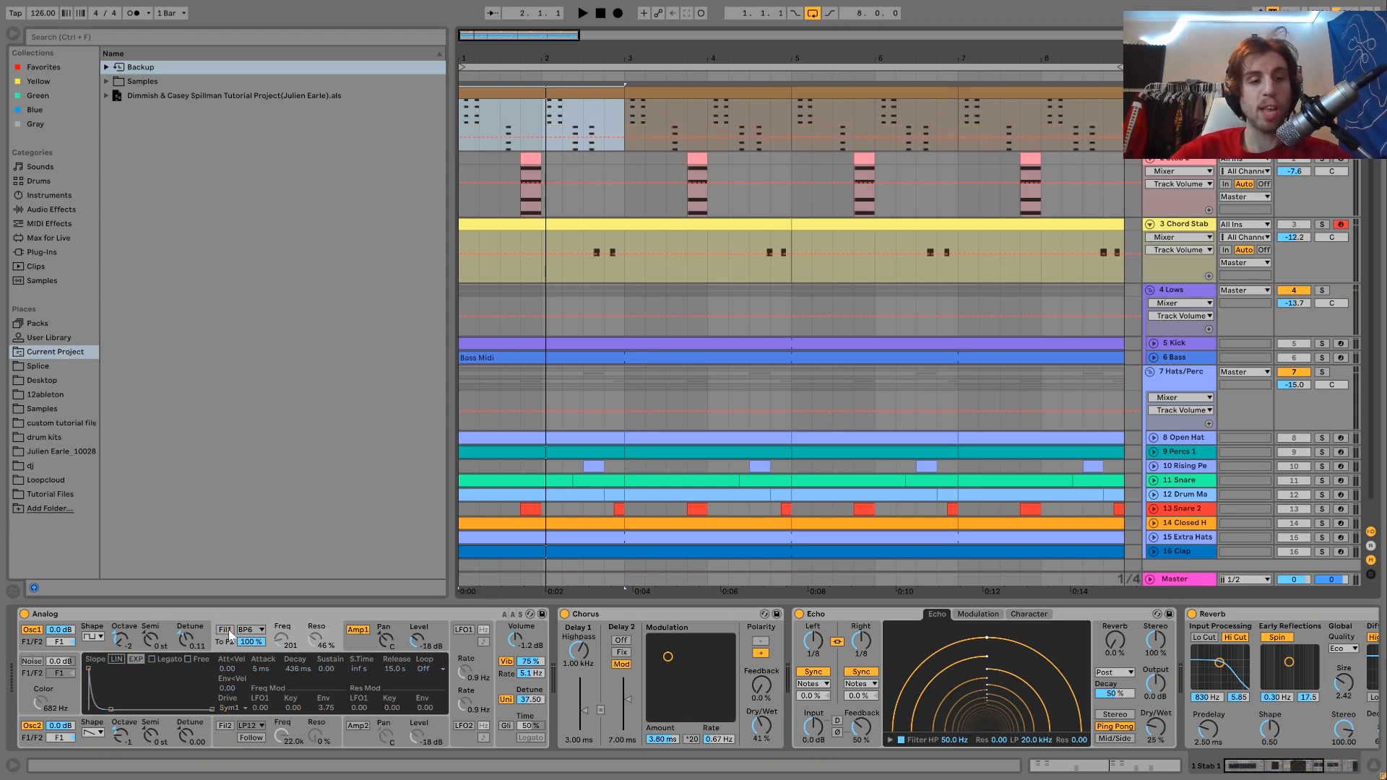
key(space)
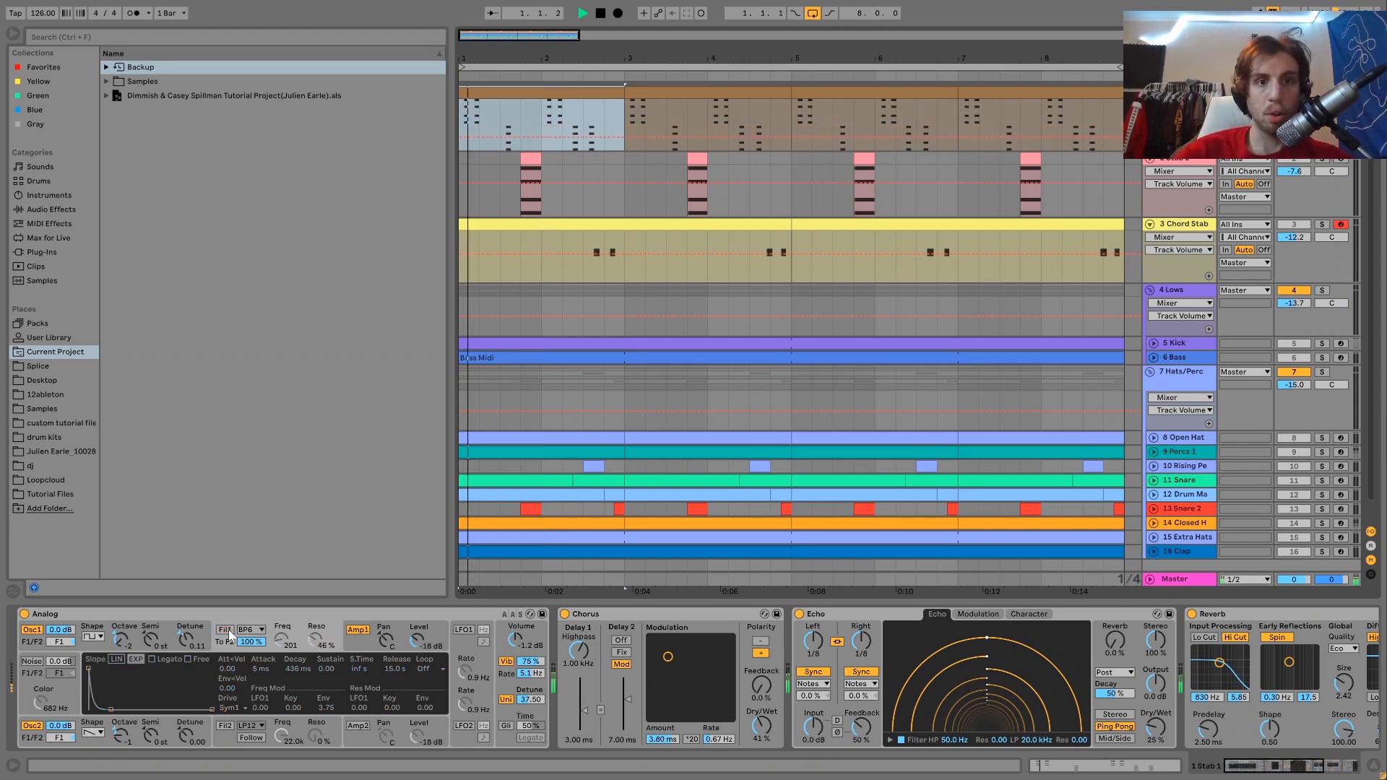
key(space)
click(226, 630)
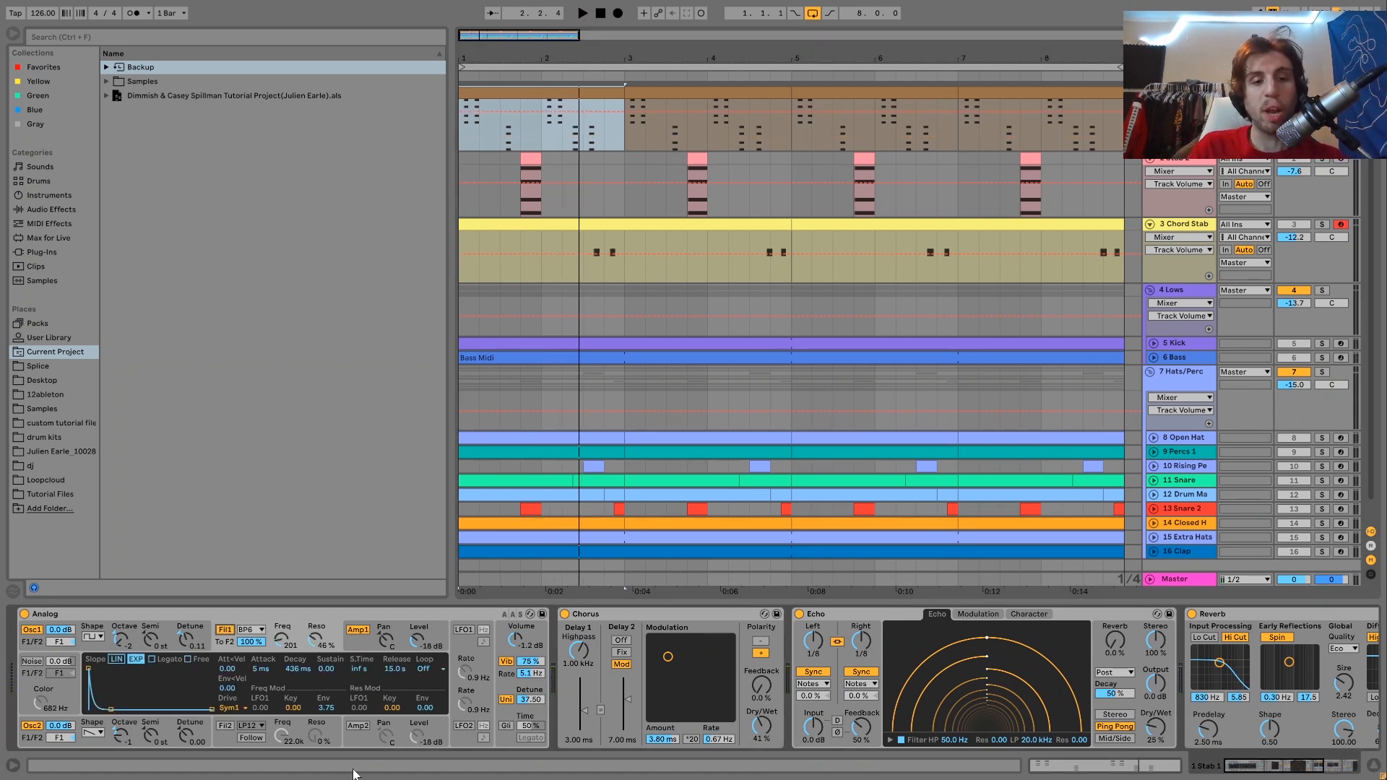
Play the stab and display the Amp 1 envelope settings in Analog
key(space)
click(360, 651)
key(space)
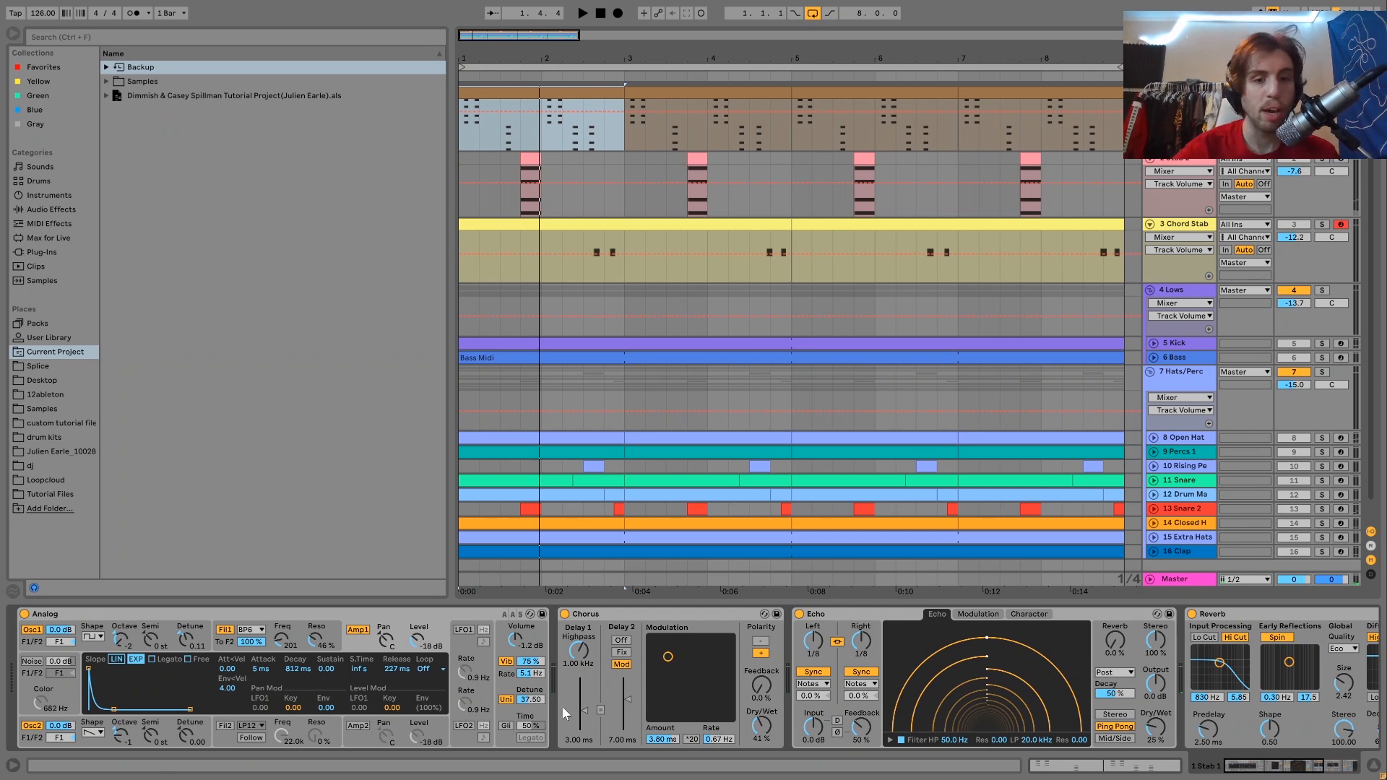
Display Analog's global voice settings and compare the stab's sound with vibrato off and on, leaving vibrato on
click(500, 682)
click(508, 682)
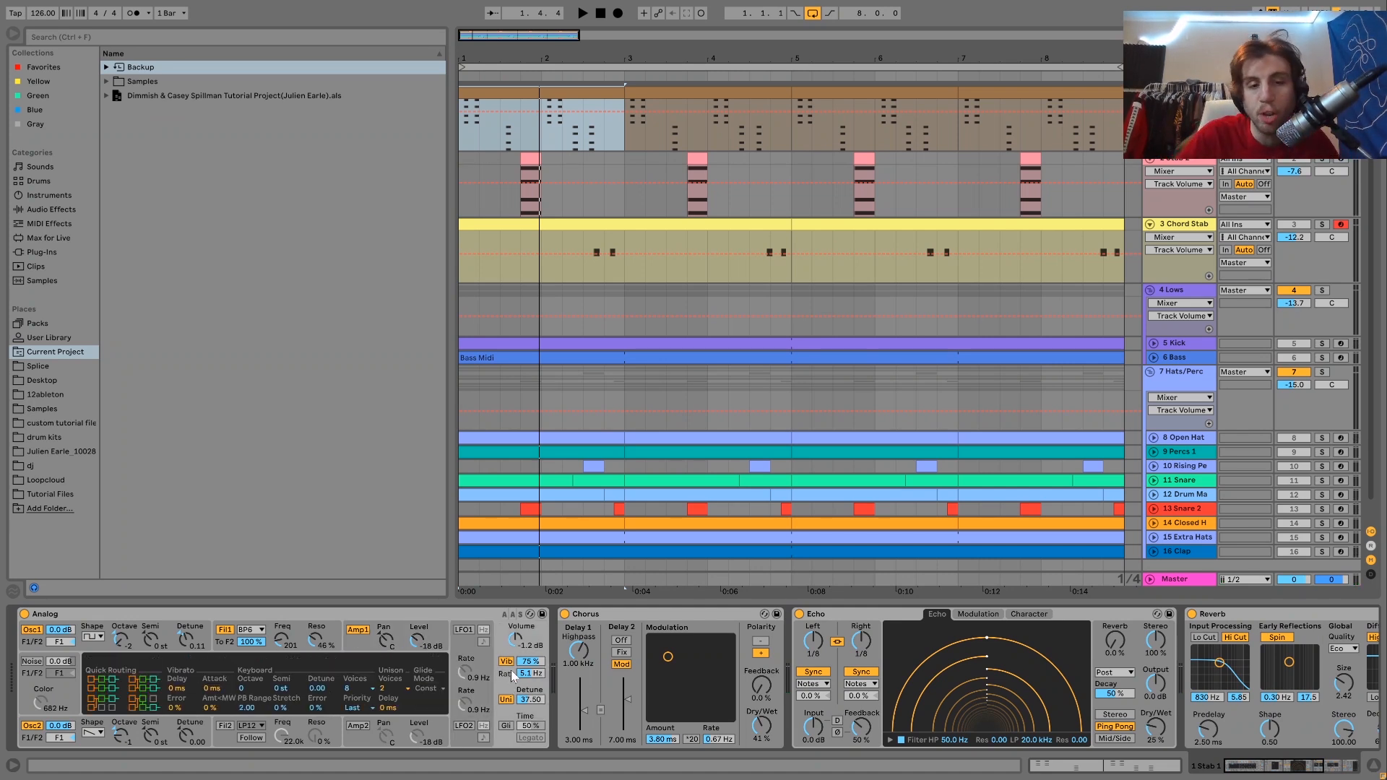
click(509, 664)
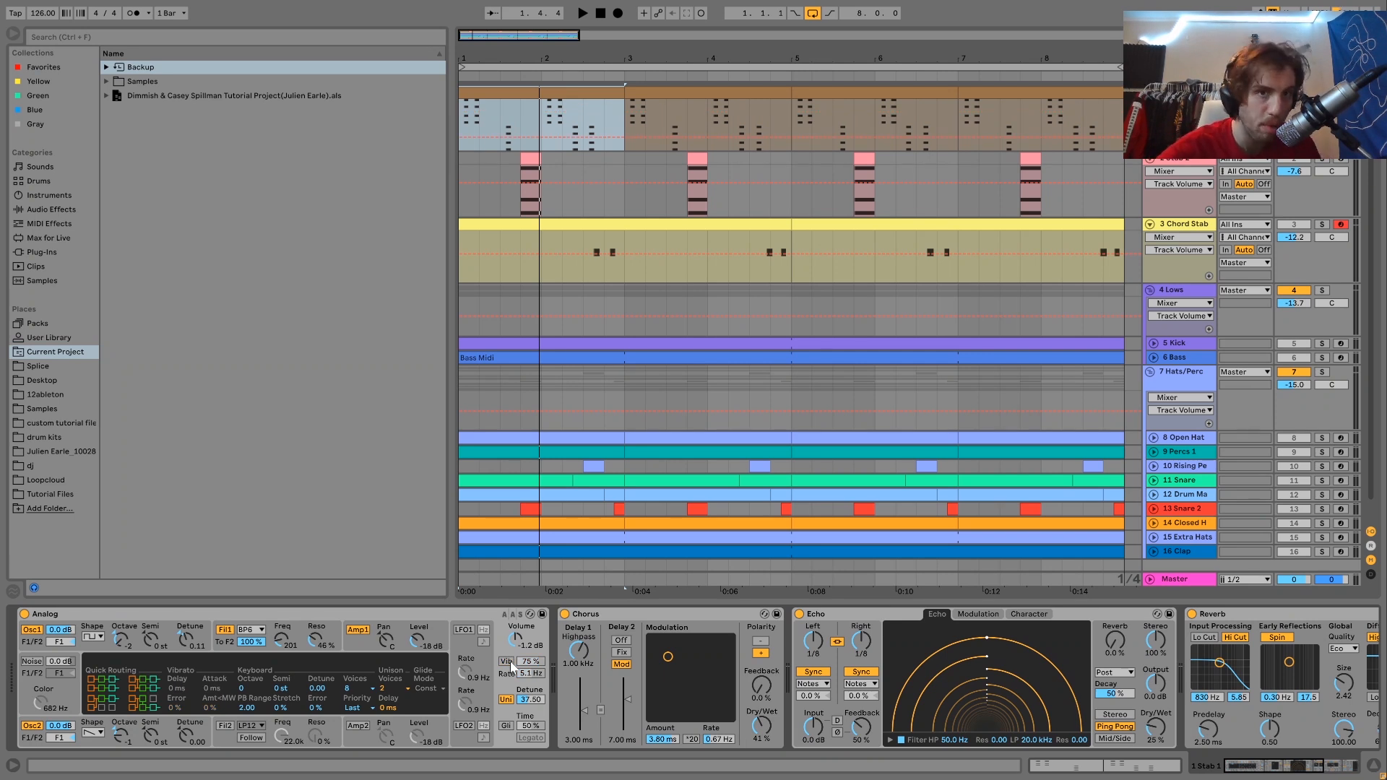
key(space)
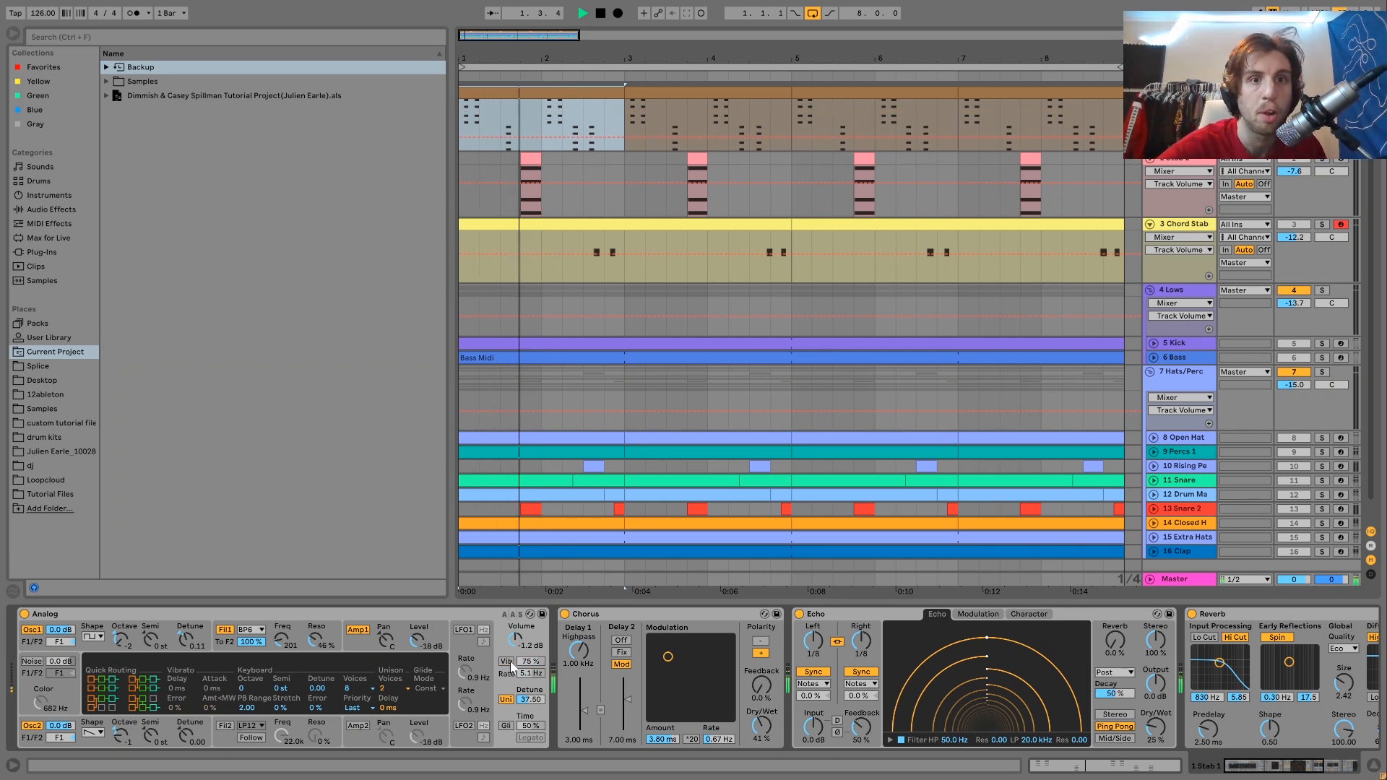
key(space)
click(509, 662)
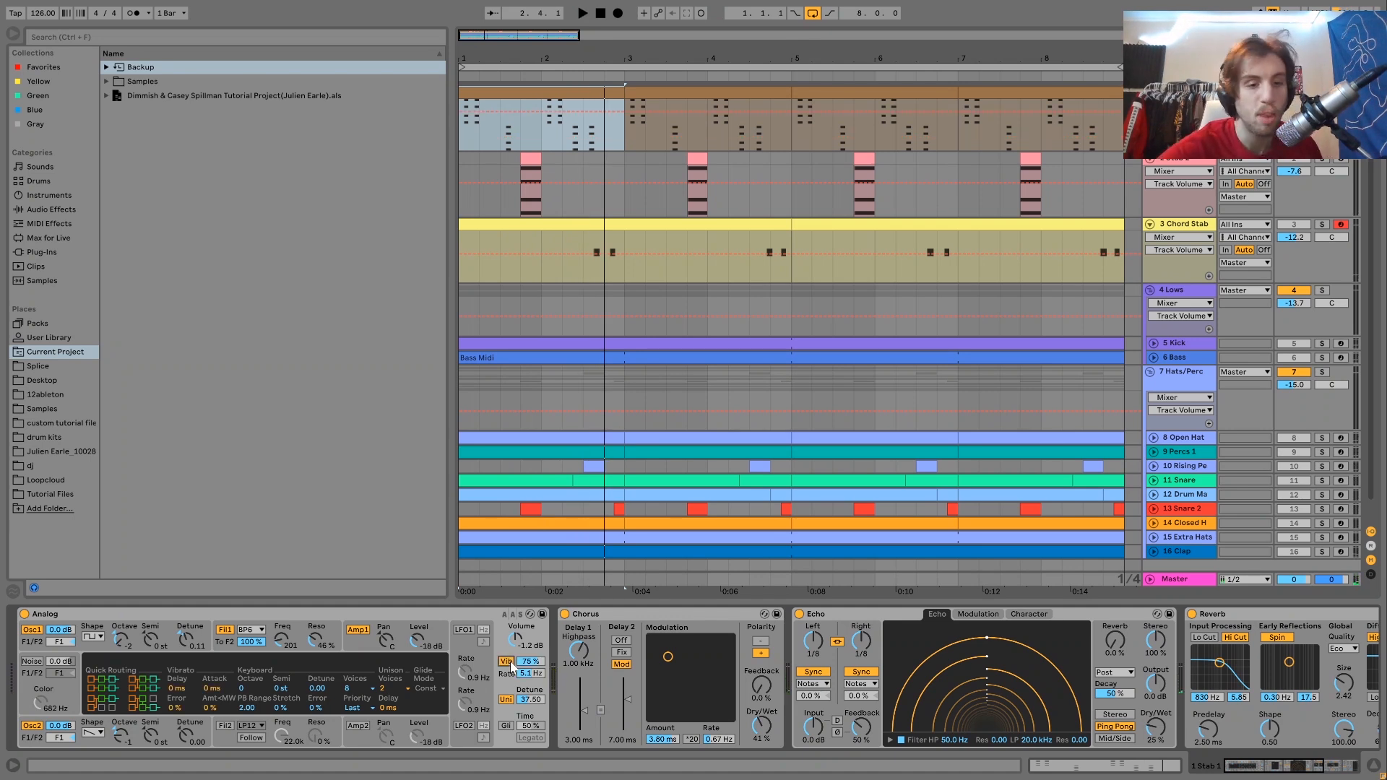
key(space)
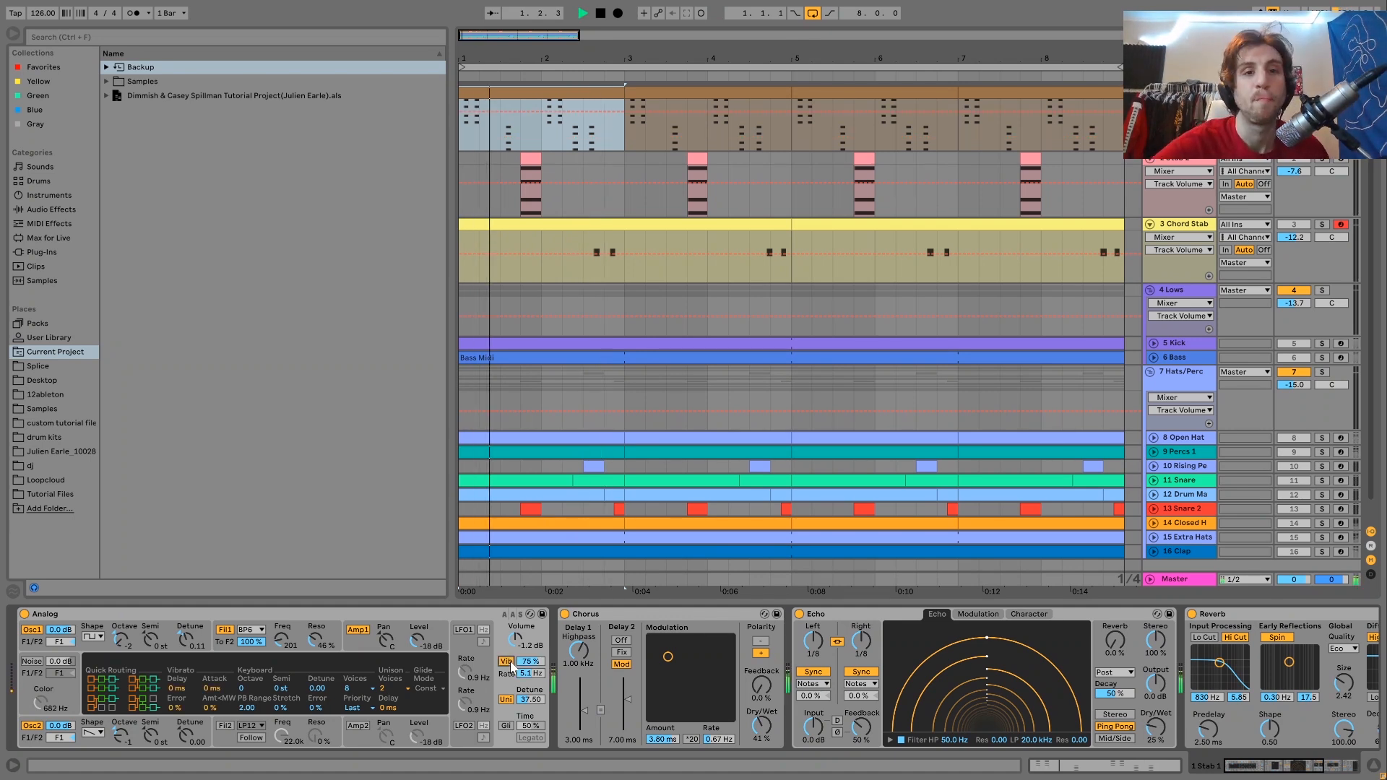
key(space)
click(509, 662)
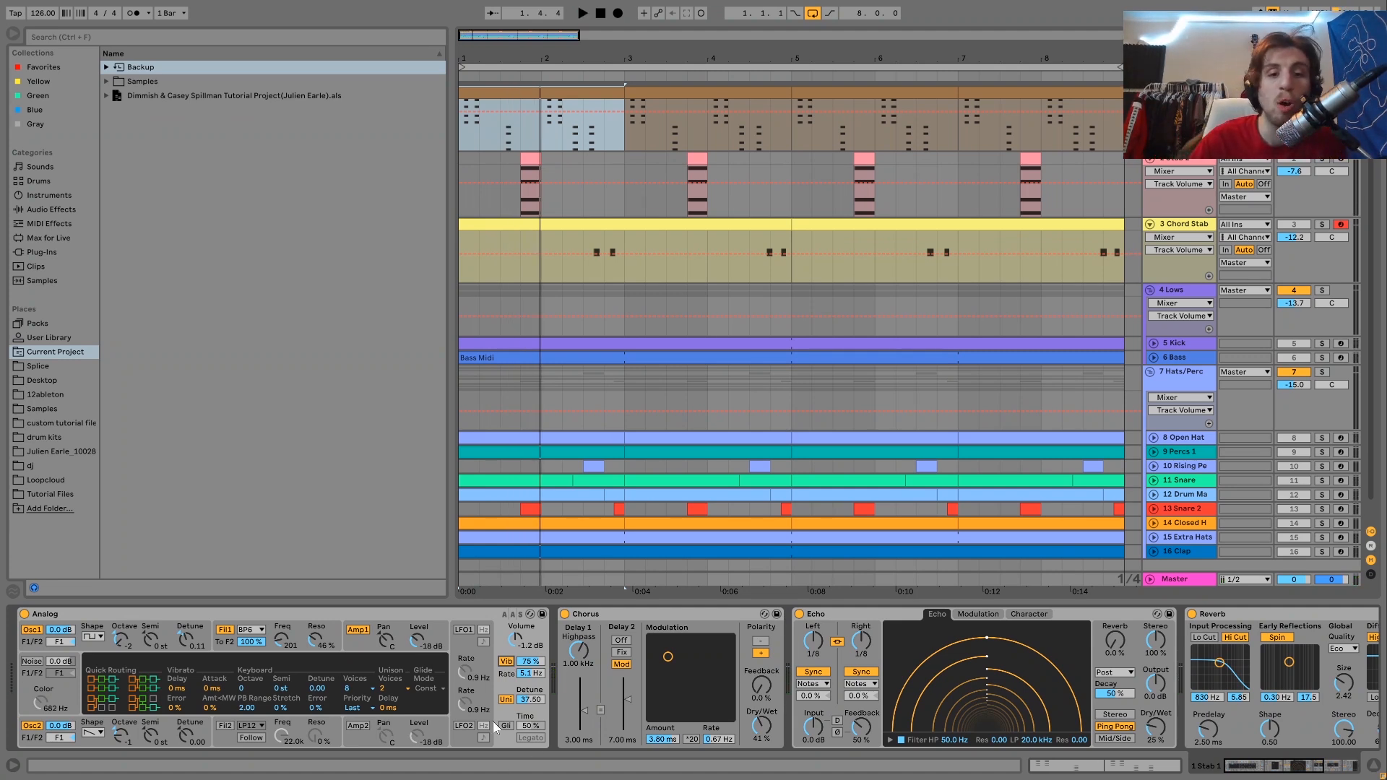
Play the stab while examining the Chorus, Echo, Reverb and Drum Buss settings in its effect chain
scroll(493, 721, right, 3)
scroll(557, 675, right, 3)
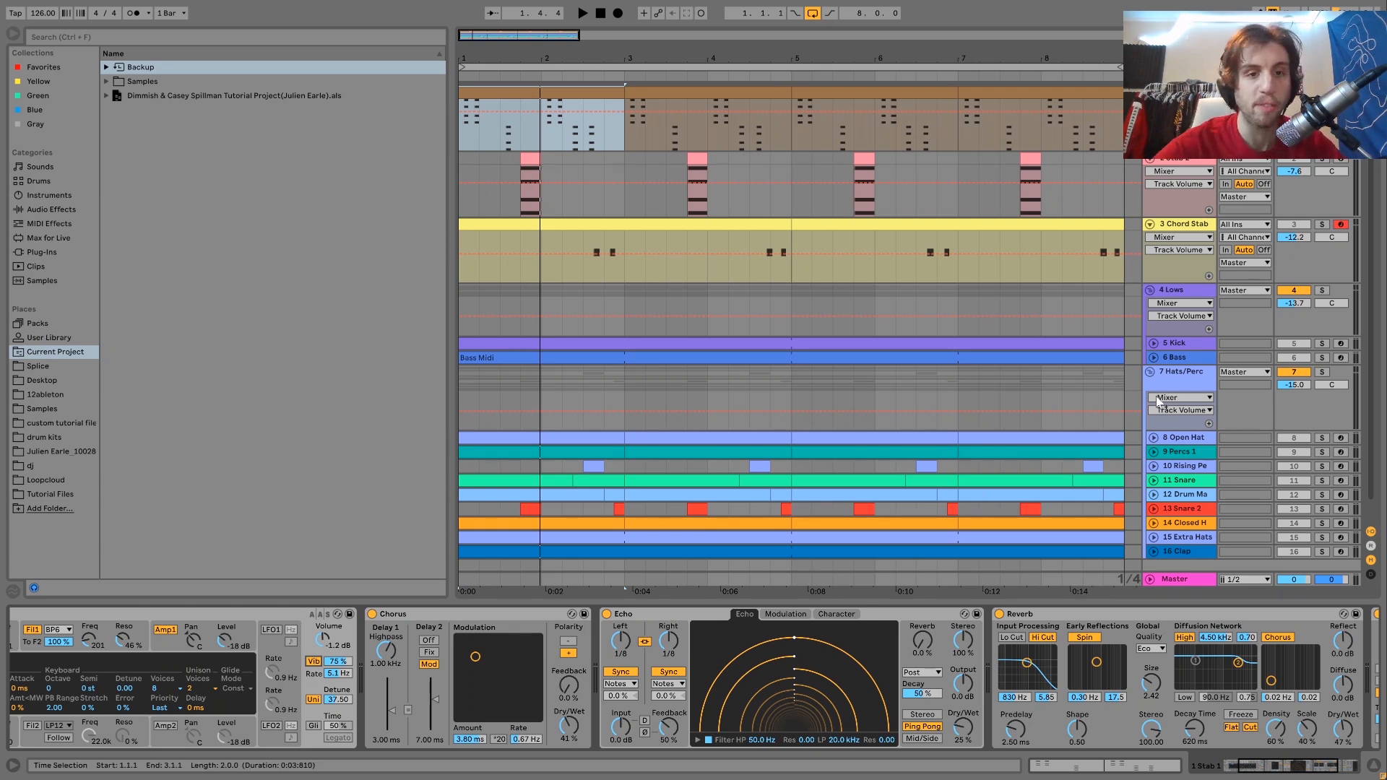
key(space)
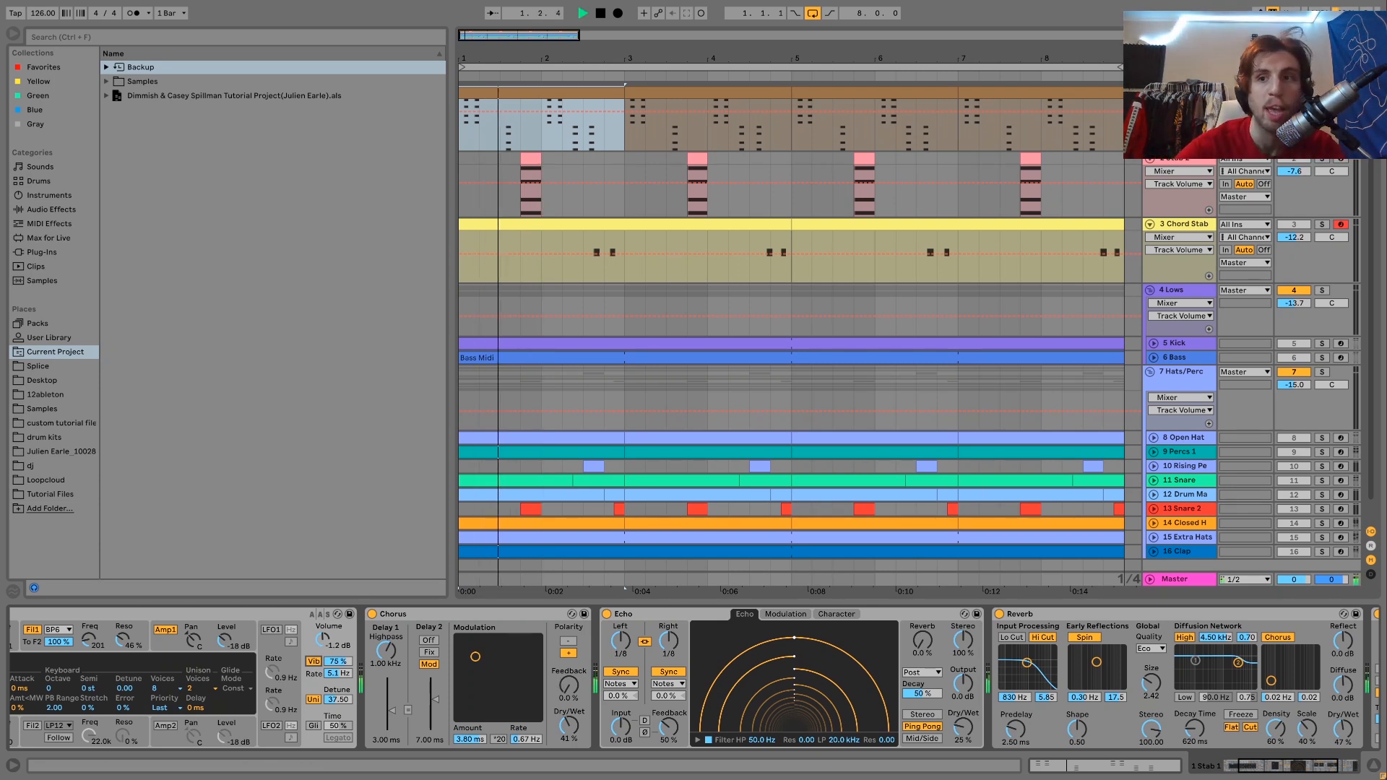
key(space)
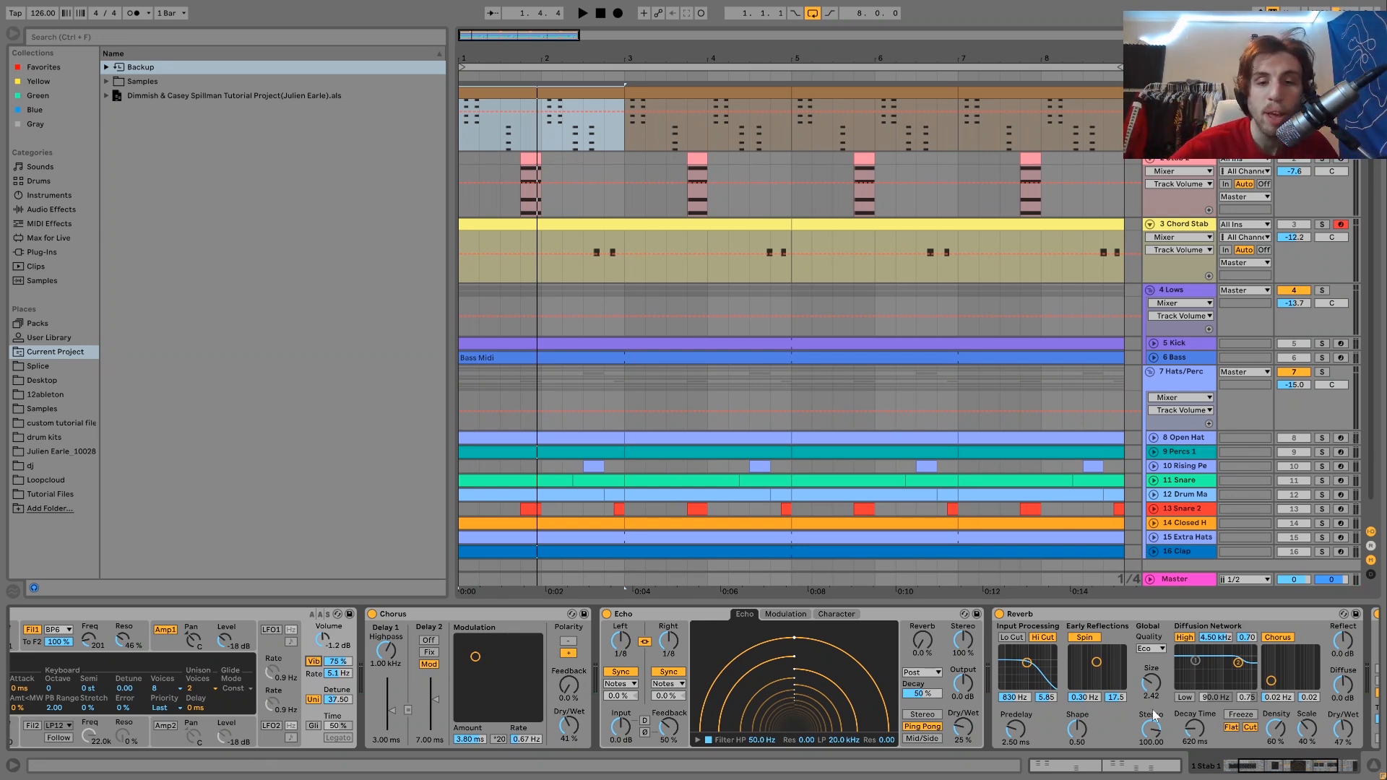
scroll(903, 640, down, 5)
scroll(903, 640, down, 1)
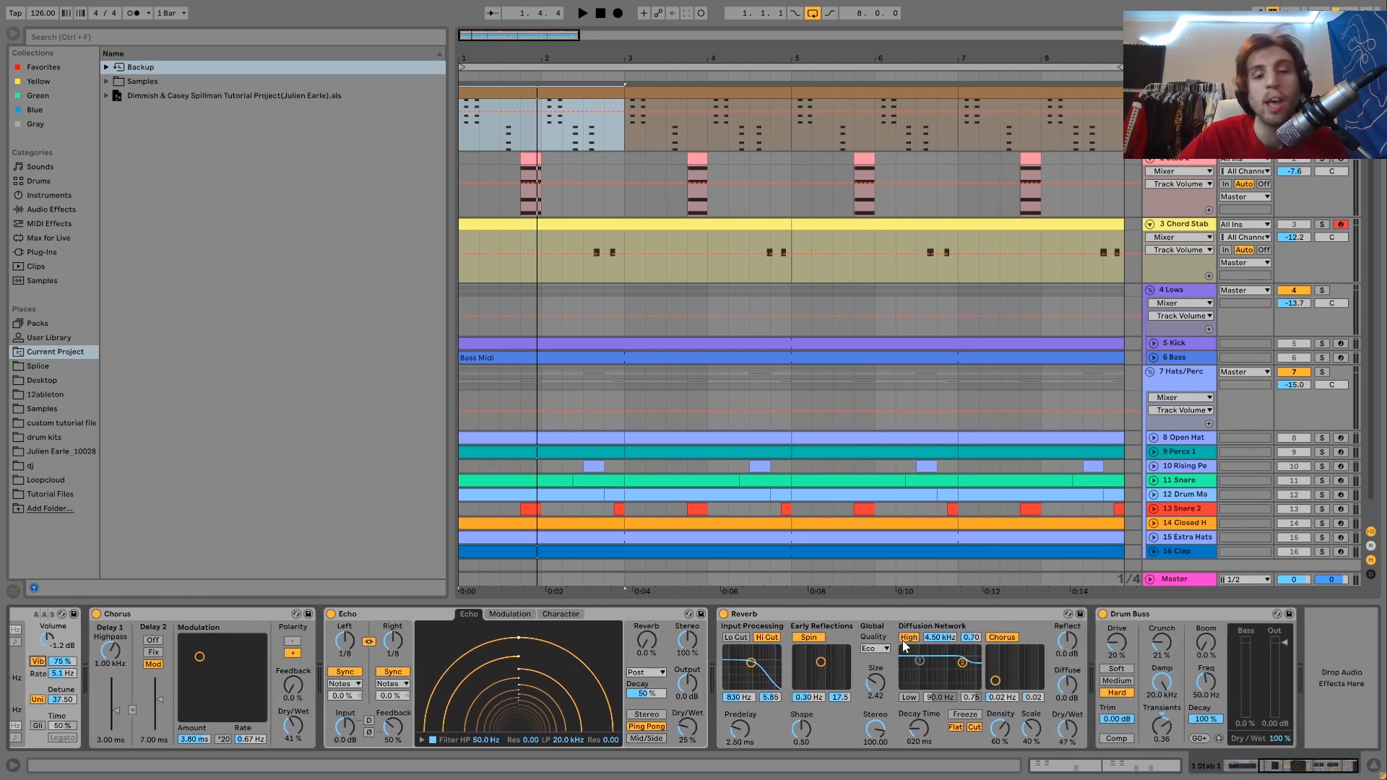
key(space)
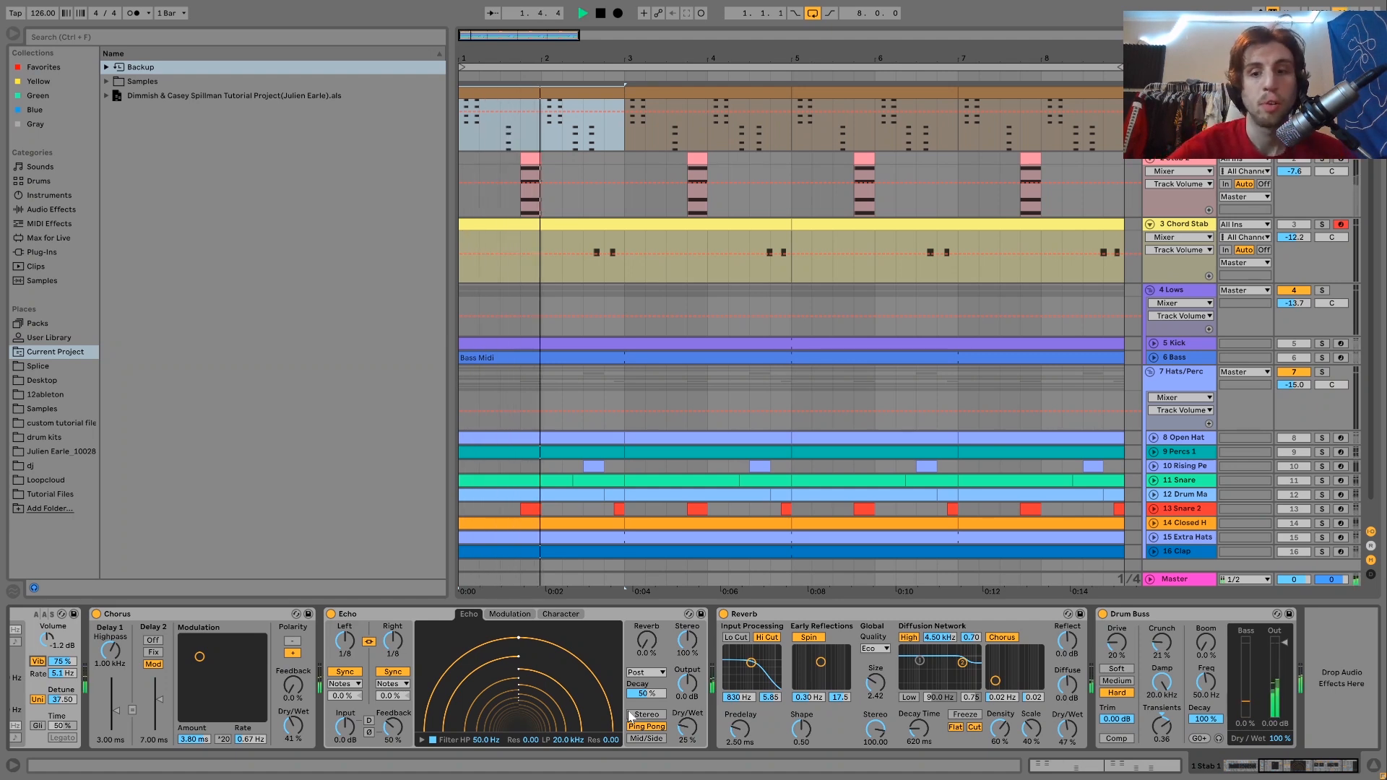
key(space)
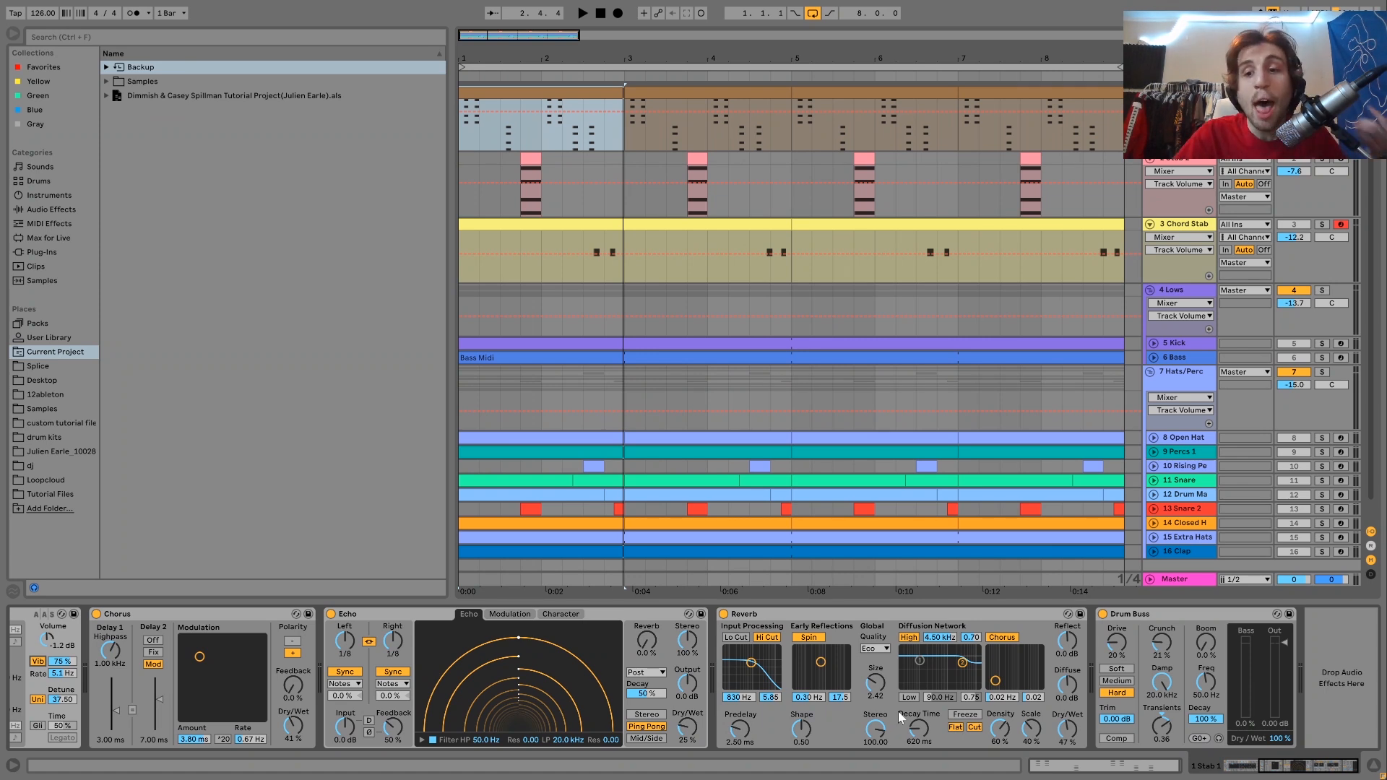
Compare the stab with Drum Buss bypassed and active during playback, leaving the effect on
click(1174, 615)
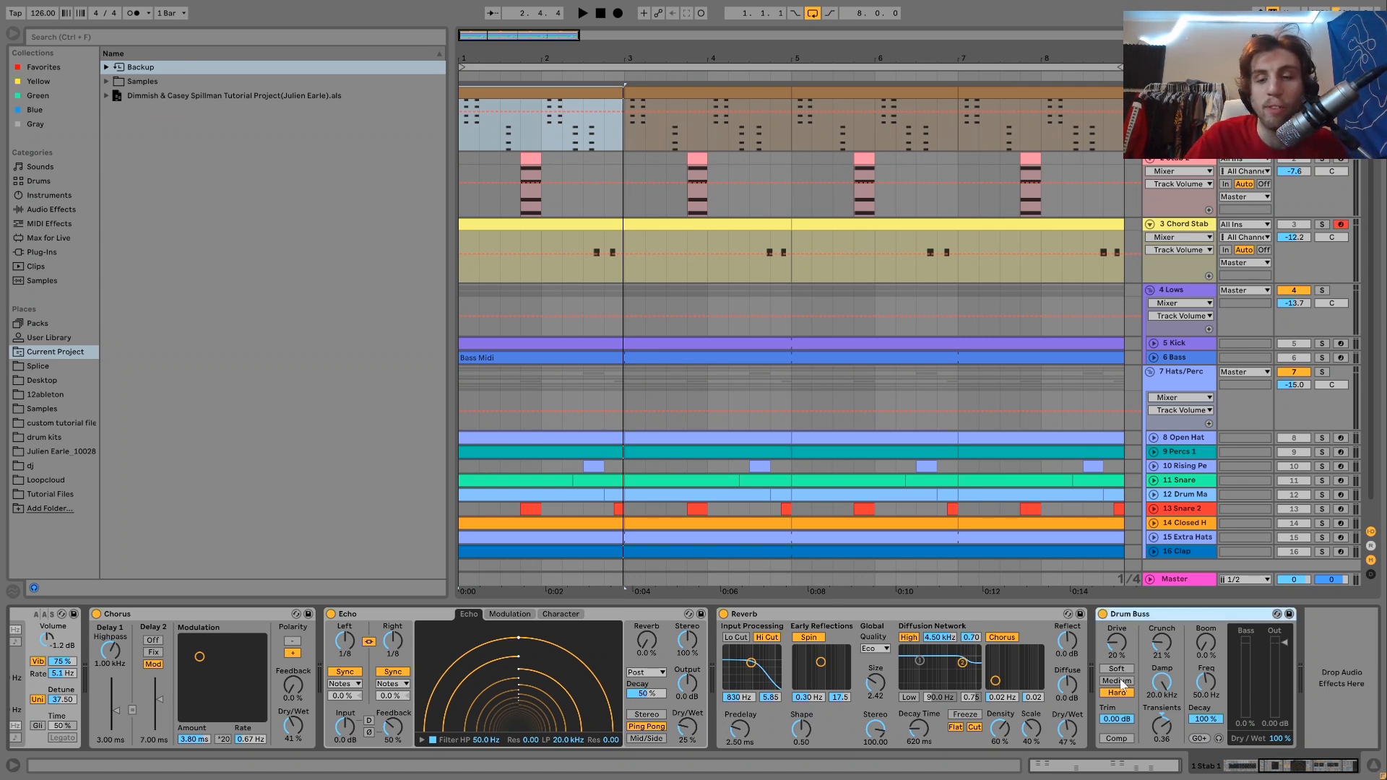
click(1103, 614)
key(space)
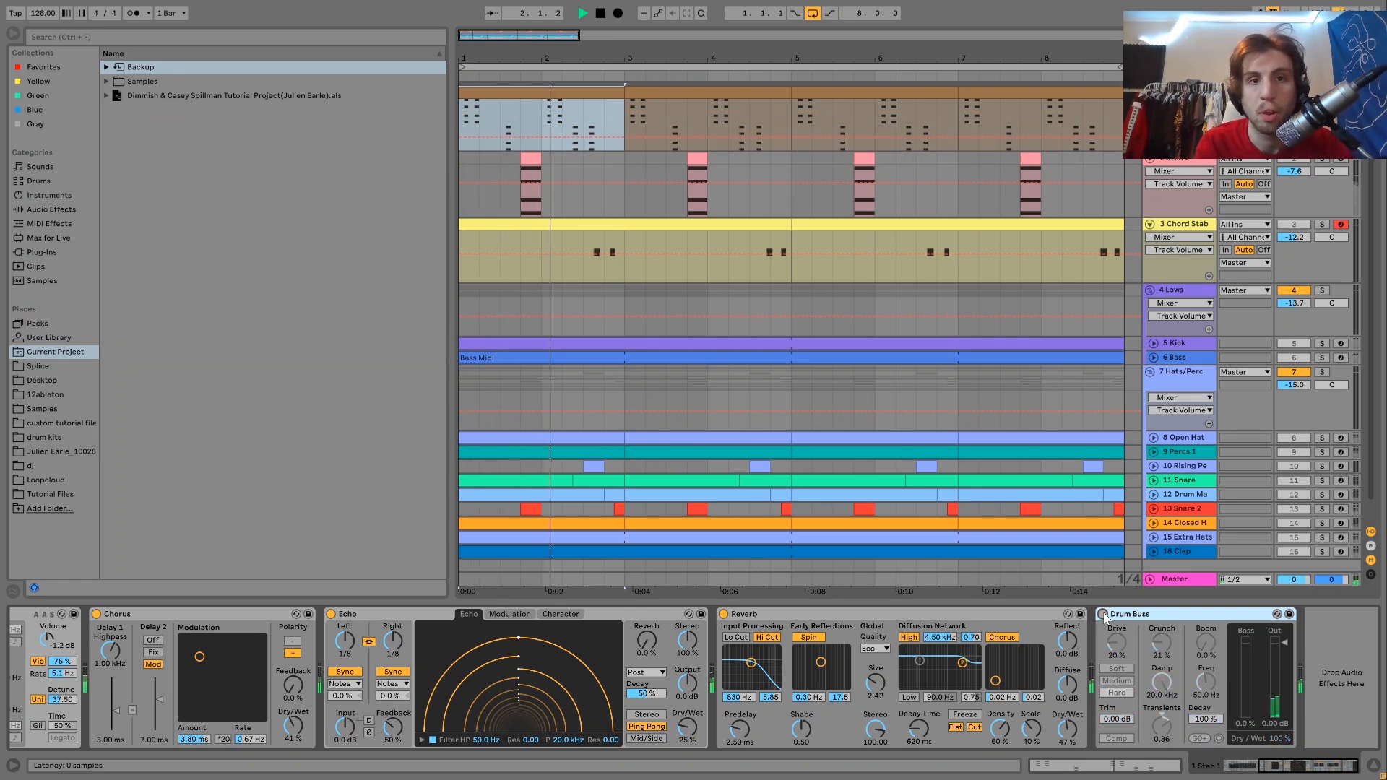
click(1104, 614)
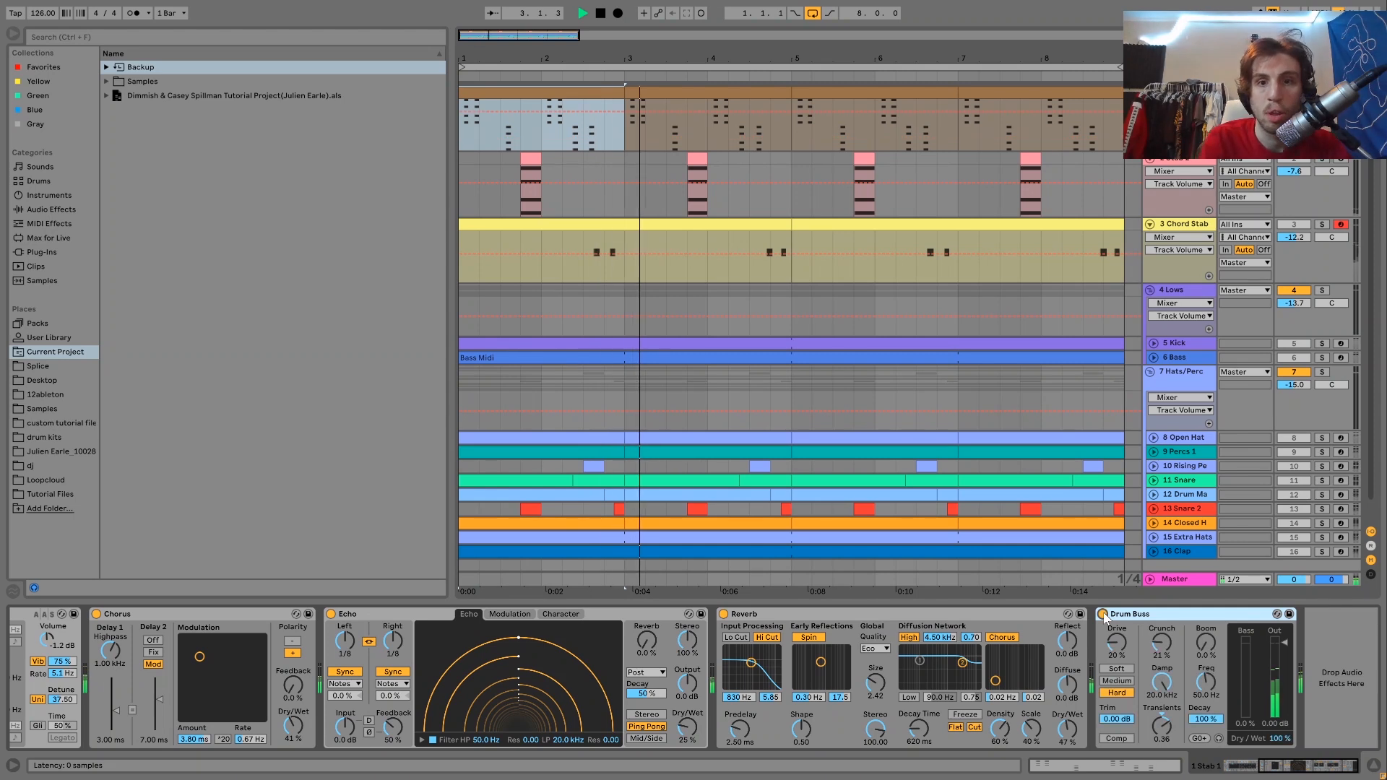
key(space)
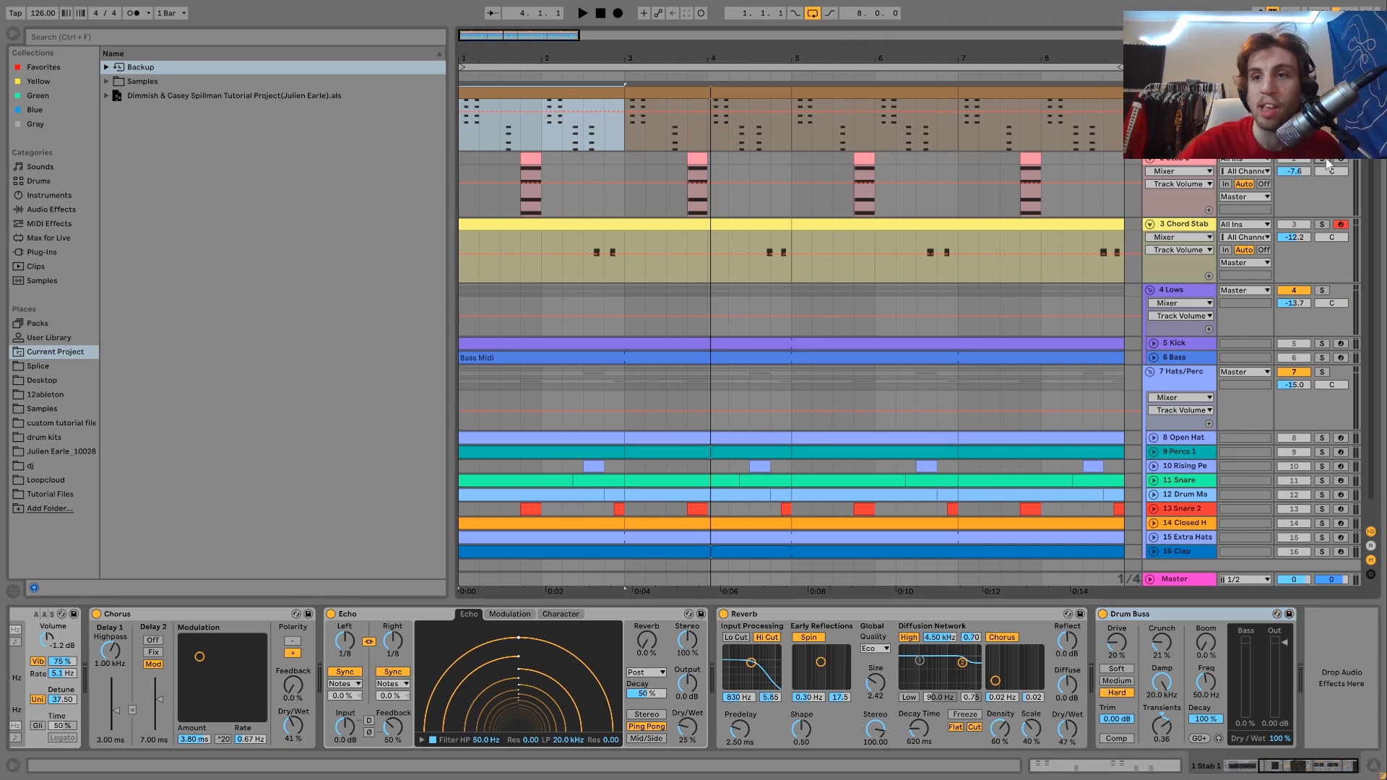
Play the Stab 2 track from its first clip and from the start, and open the first clip's notes
click(535, 158)
key(space)
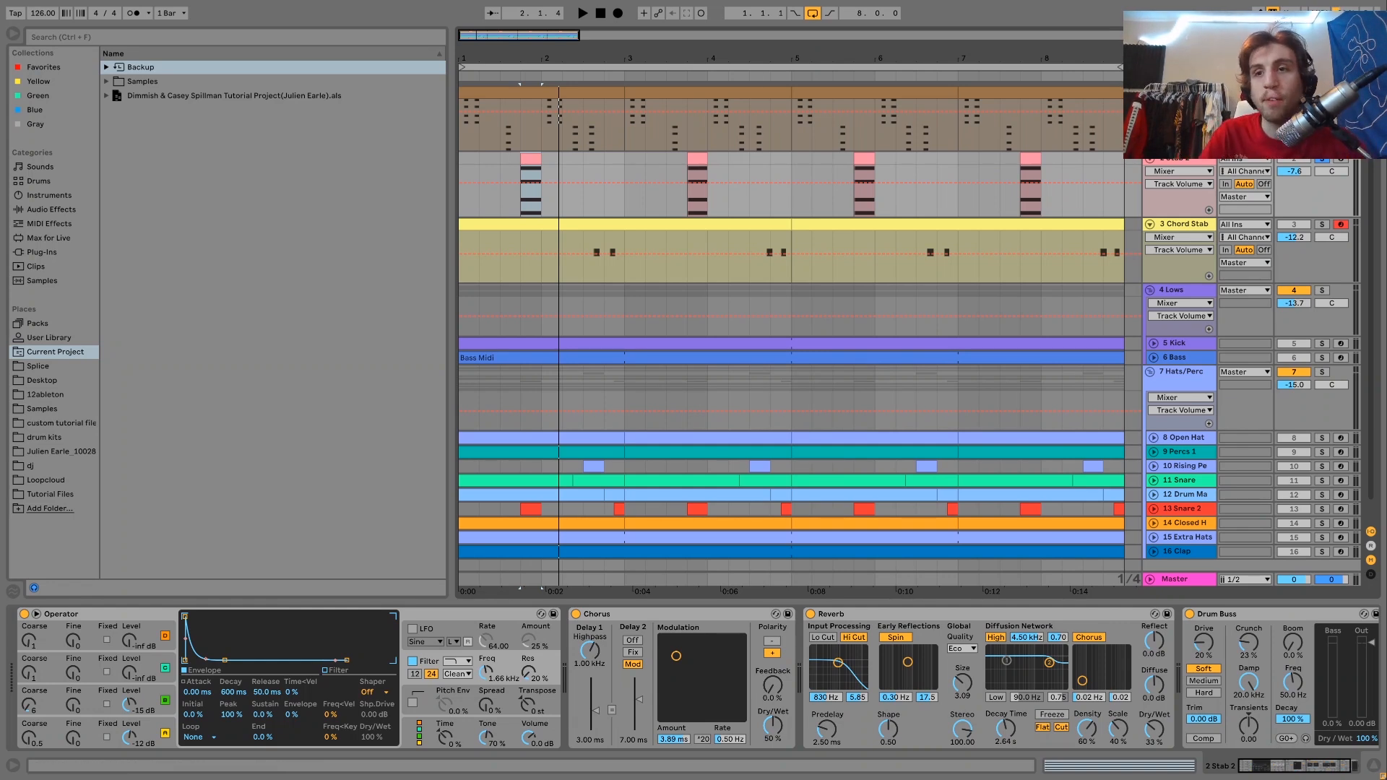
click(463, 161)
key(space)
key(space)
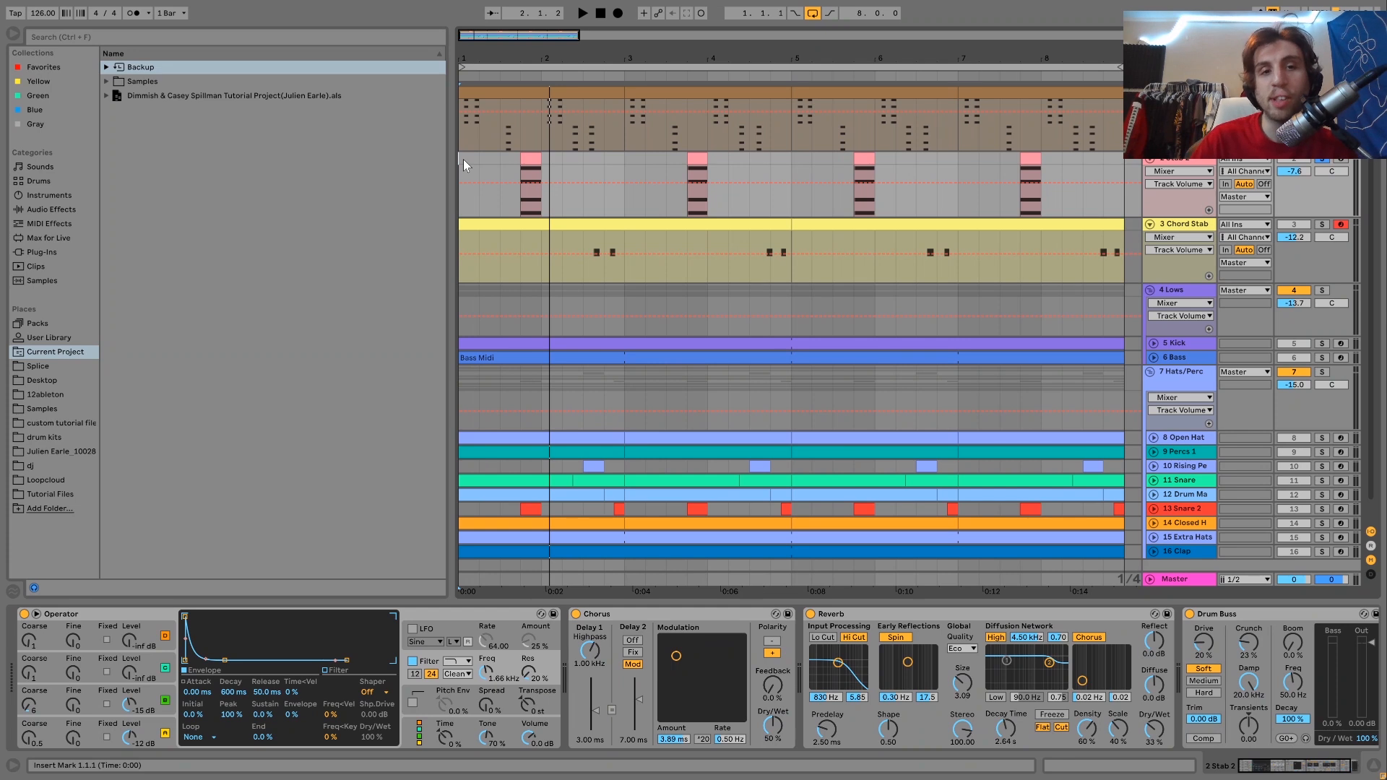
double_click(531, 158)
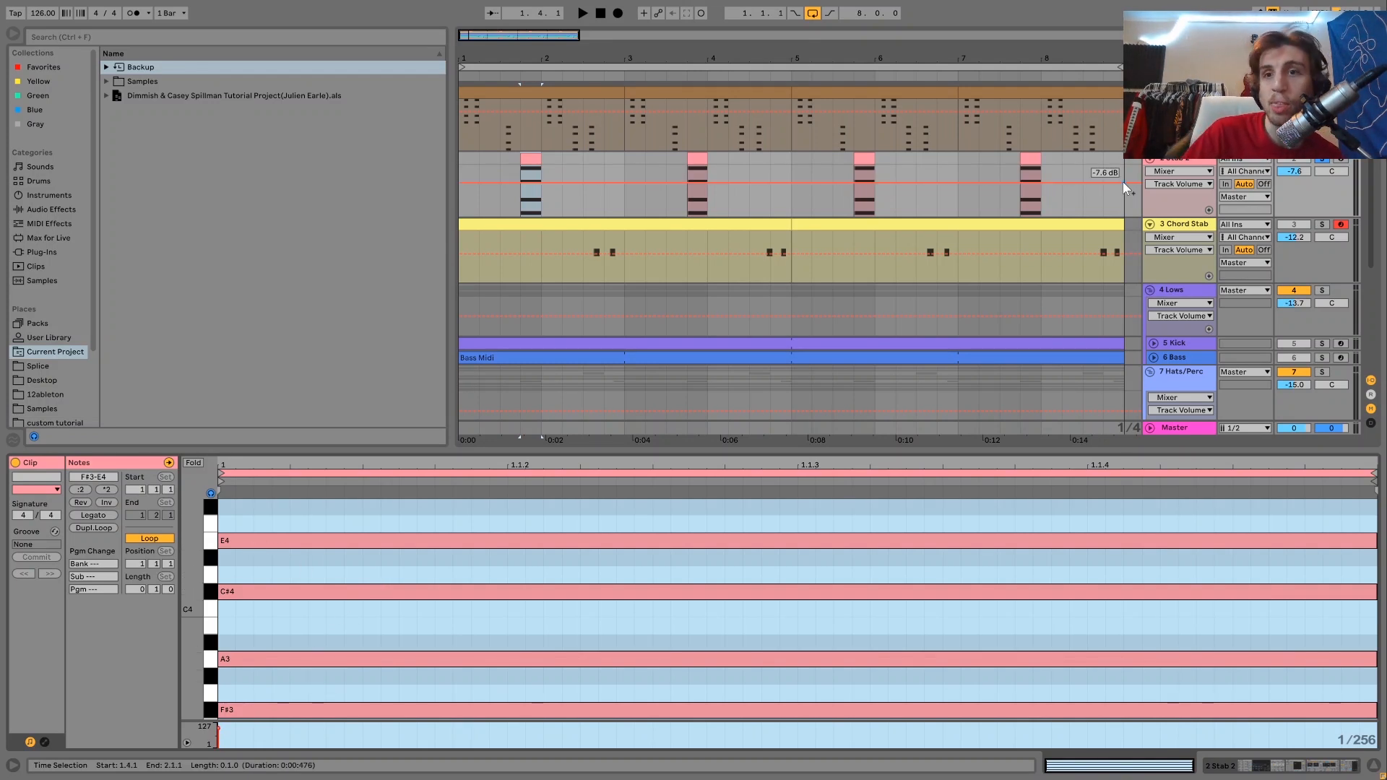
Display the Stab 2 track's devices and inspect Operator's oscillator A and B envelopes, playing the stab for each
key(shift+Tab)
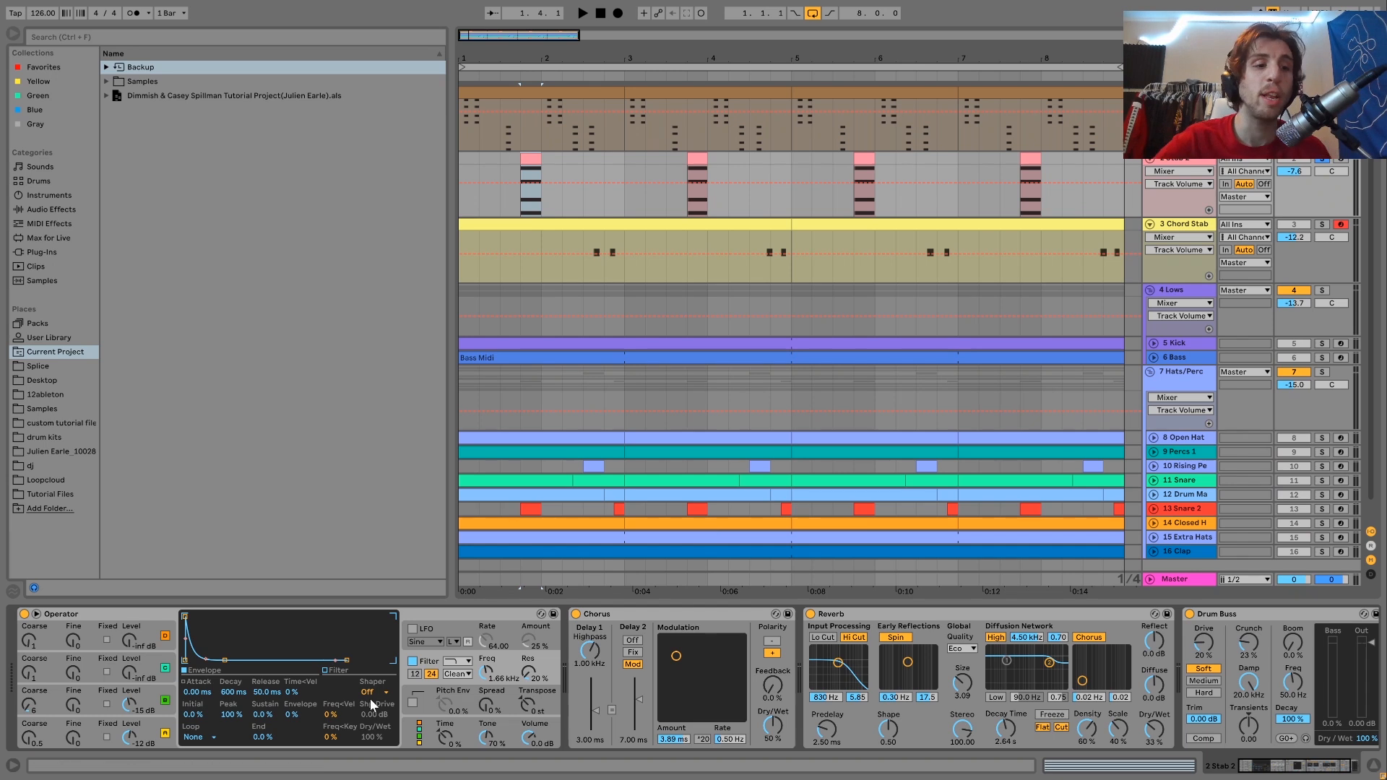
click(123, 614)
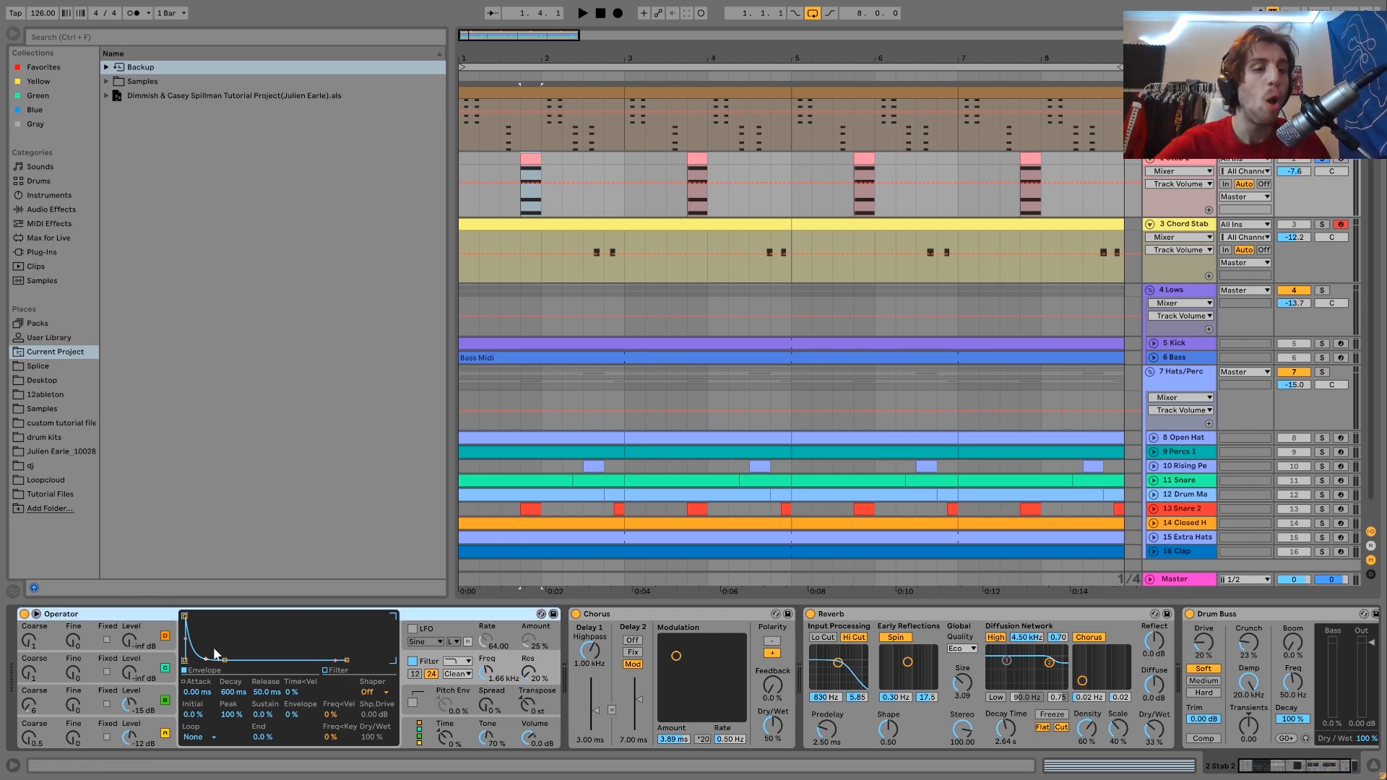
click(130, 737)
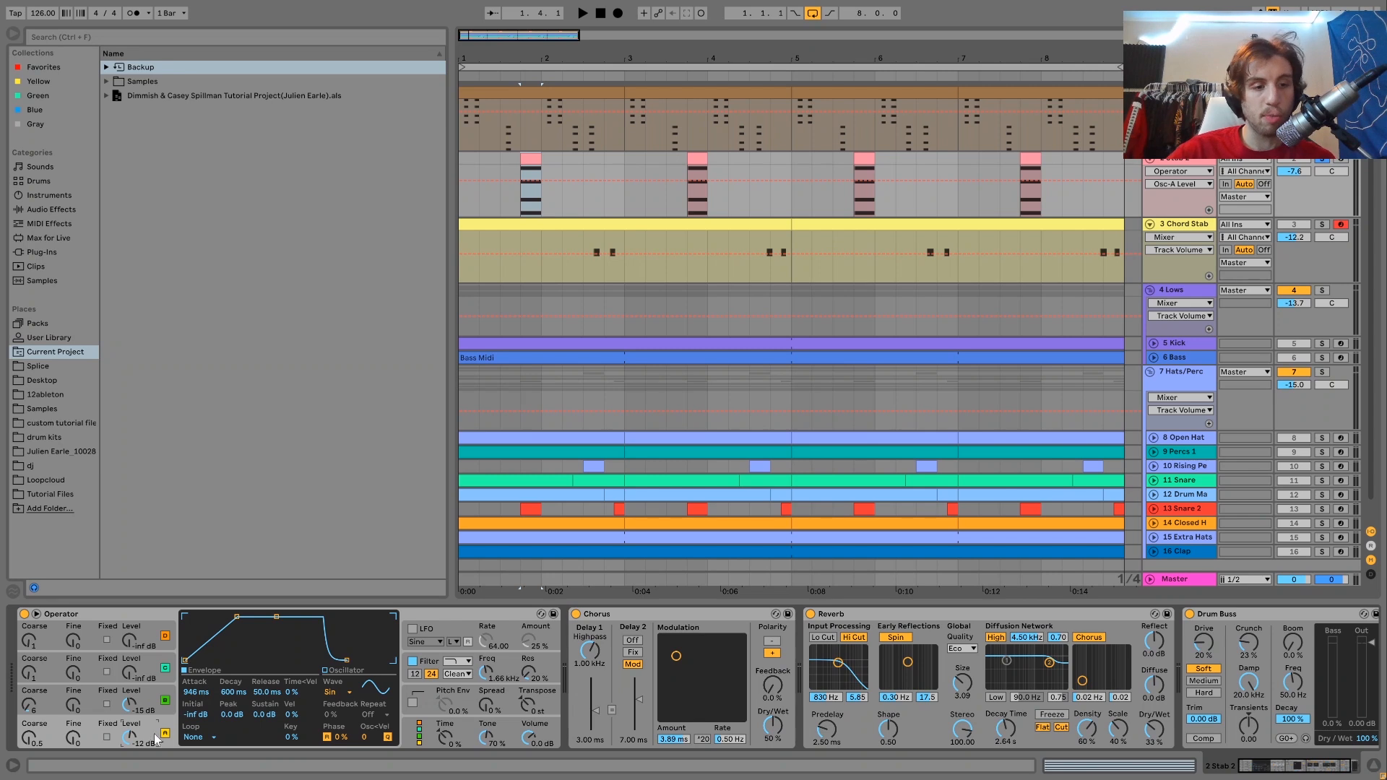
key(space)
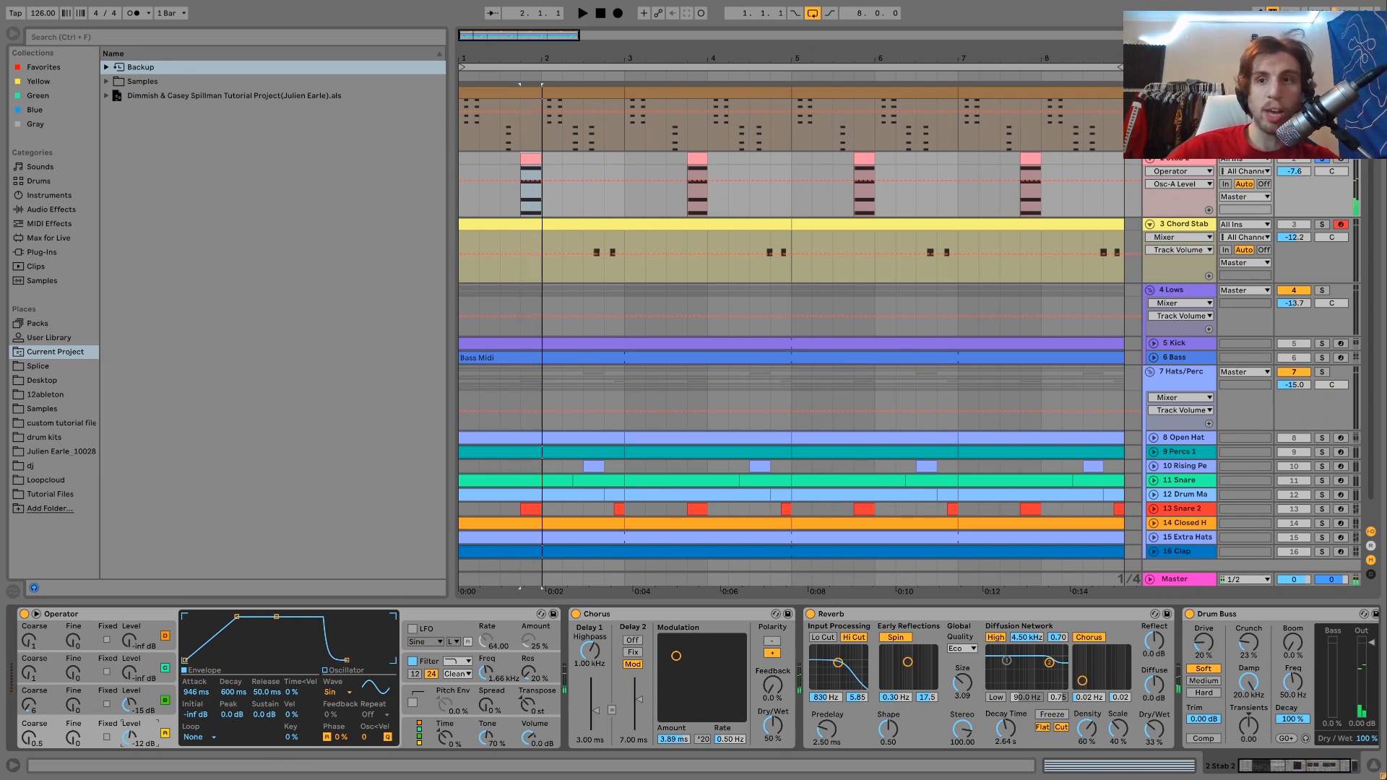
click(165, 700)
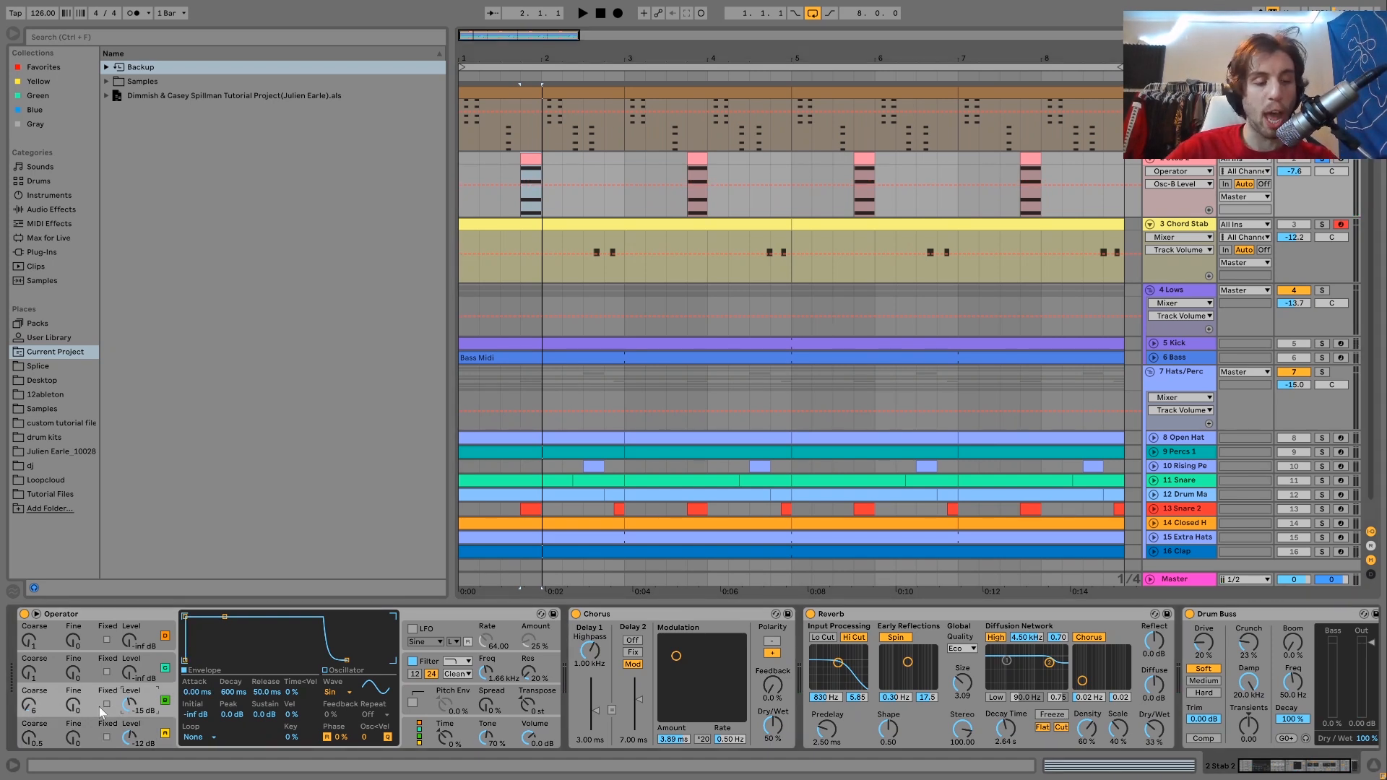
key(space)
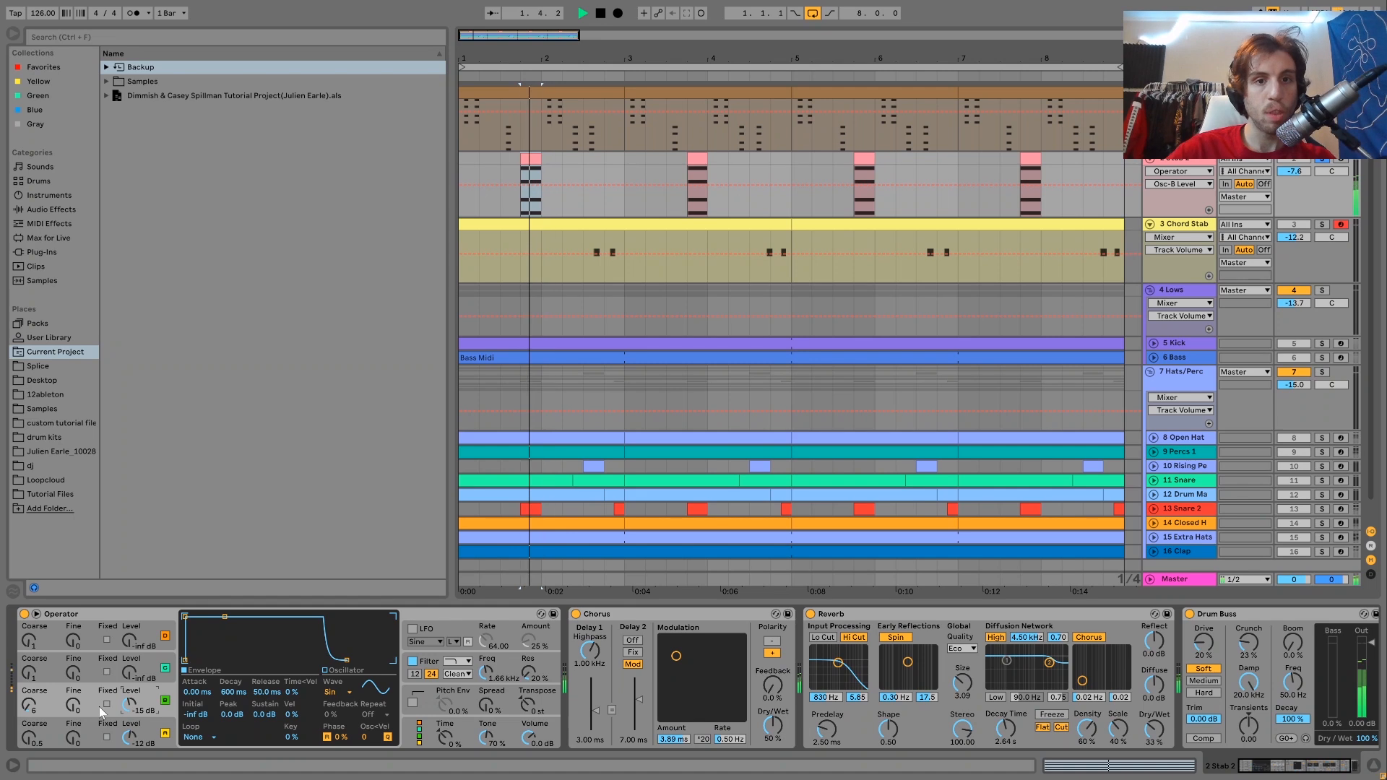
key(space)
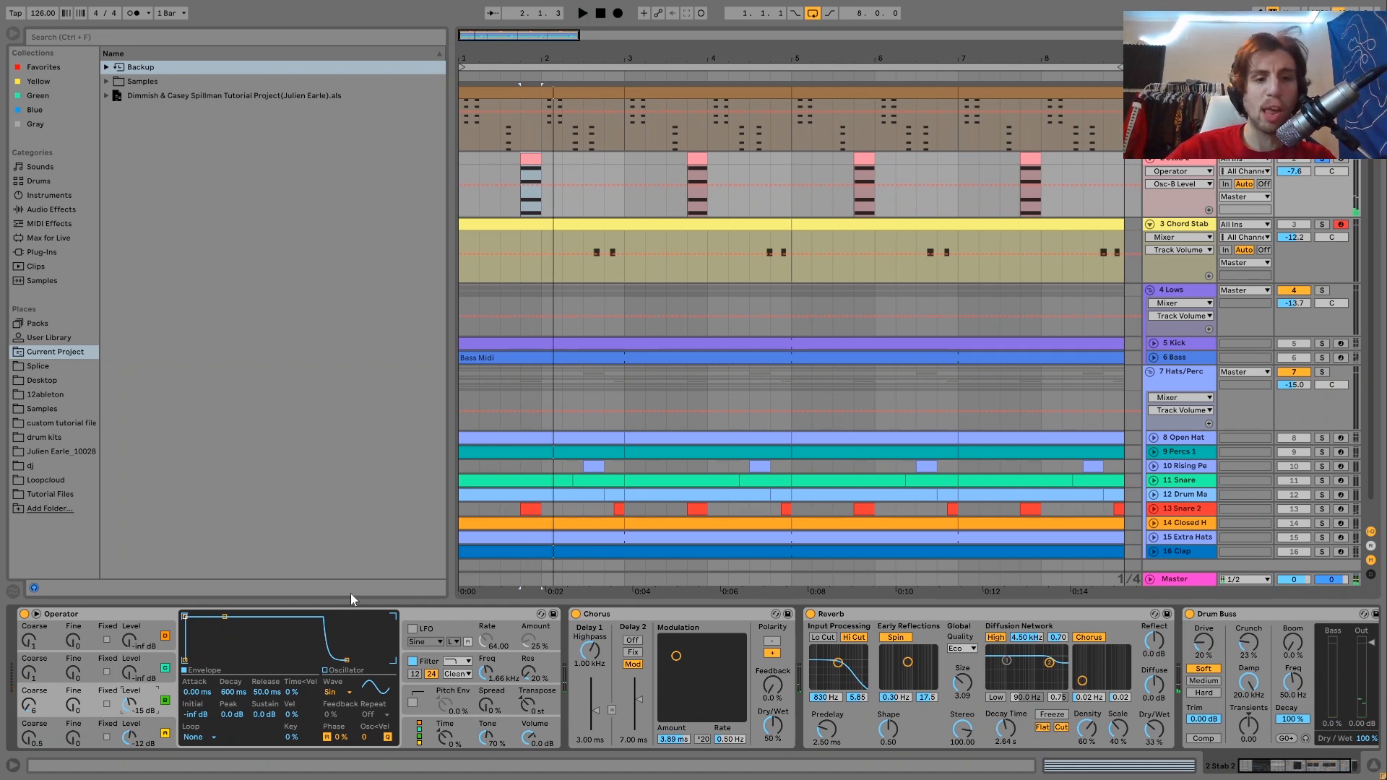
Display Operator's filter envelope and compare the stab with the filter off and on, leaving the filter on
click(433, 661)
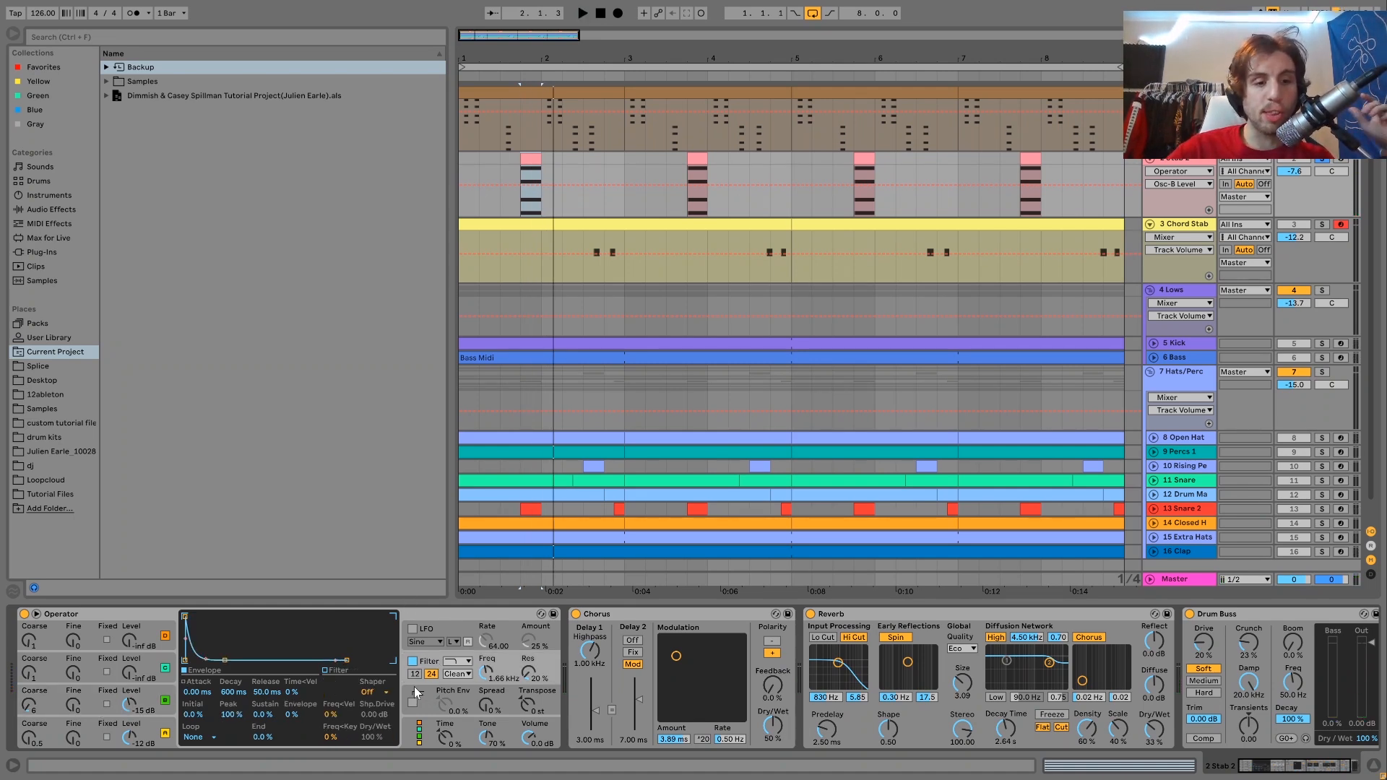
key(space)
click(411, 661)
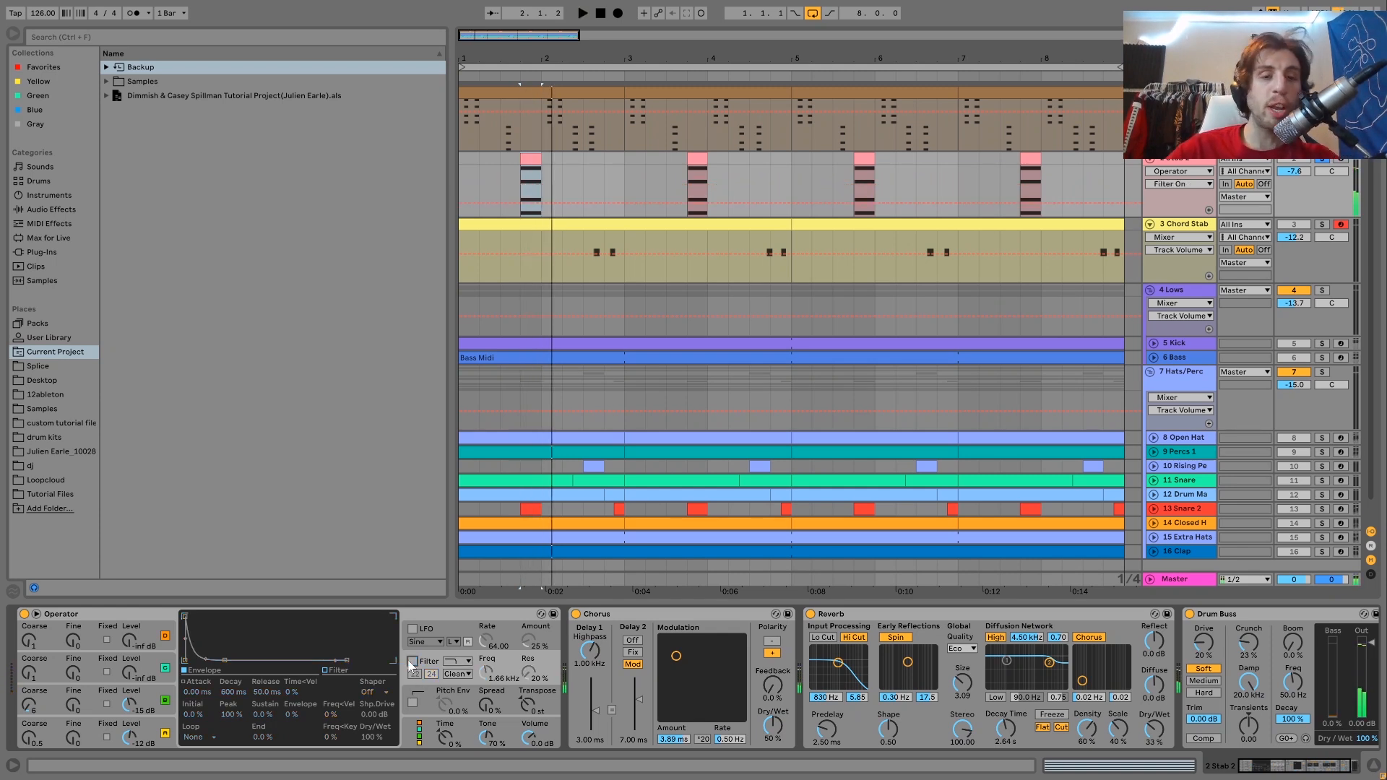
click(412, 661)
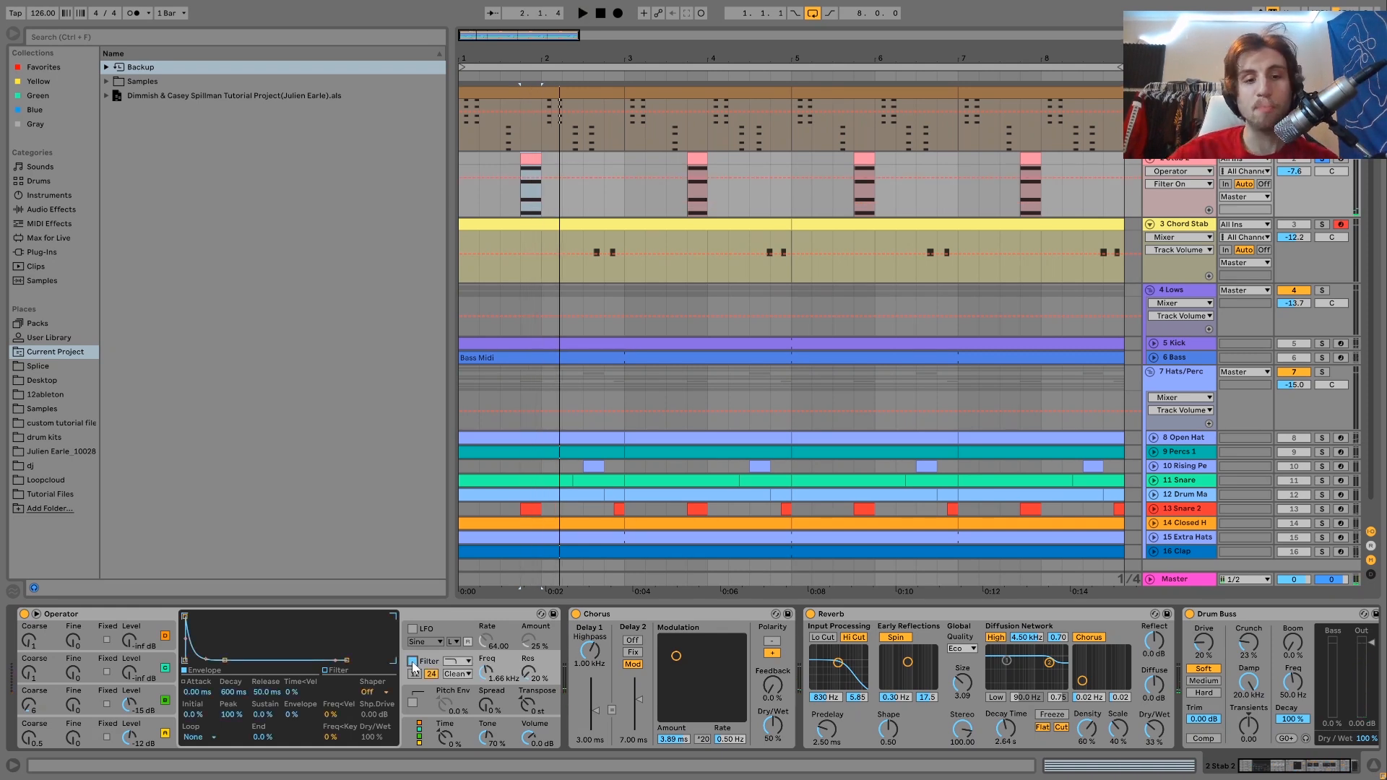
Play the stab while examining the Chorus, Reverb and Drum Buss settings in its effect chain
scroll(413, 665, right, 2)
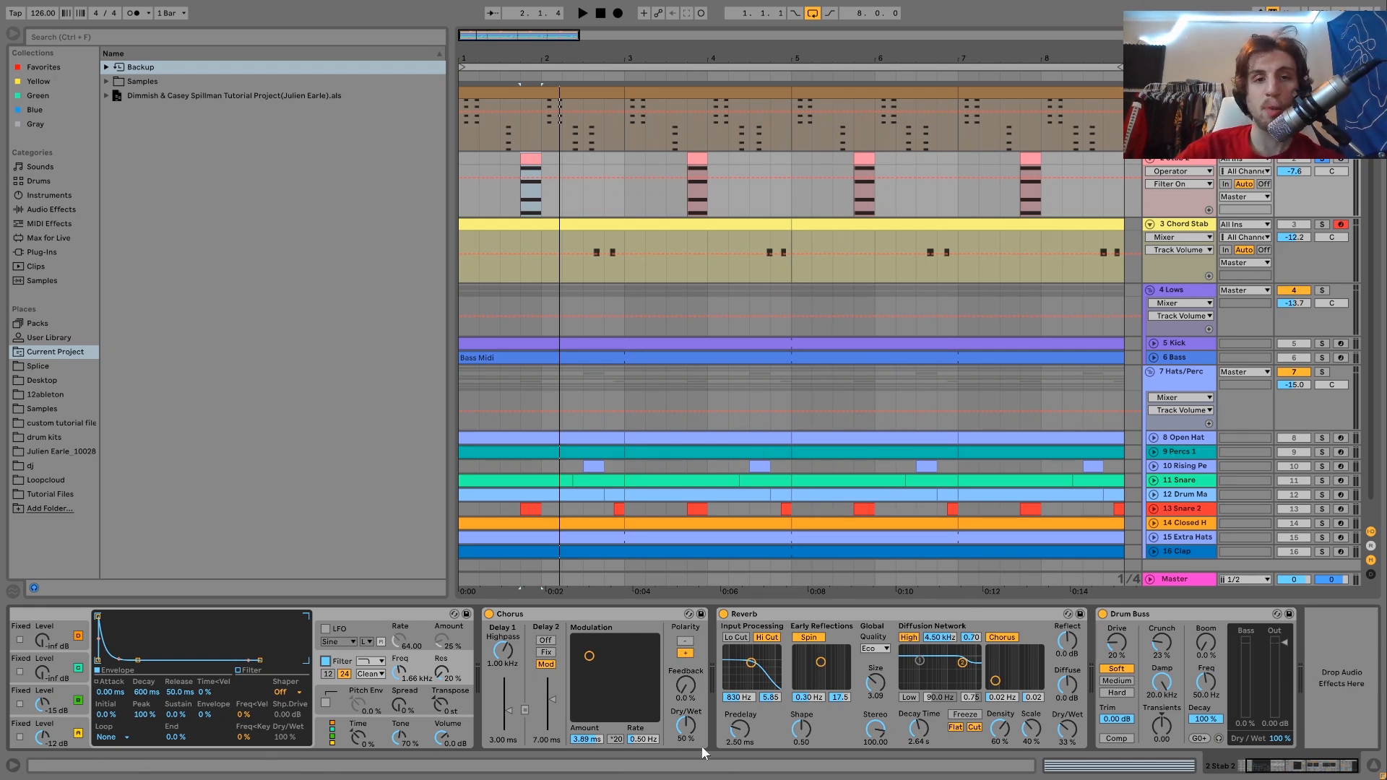
key(space)
key(space)
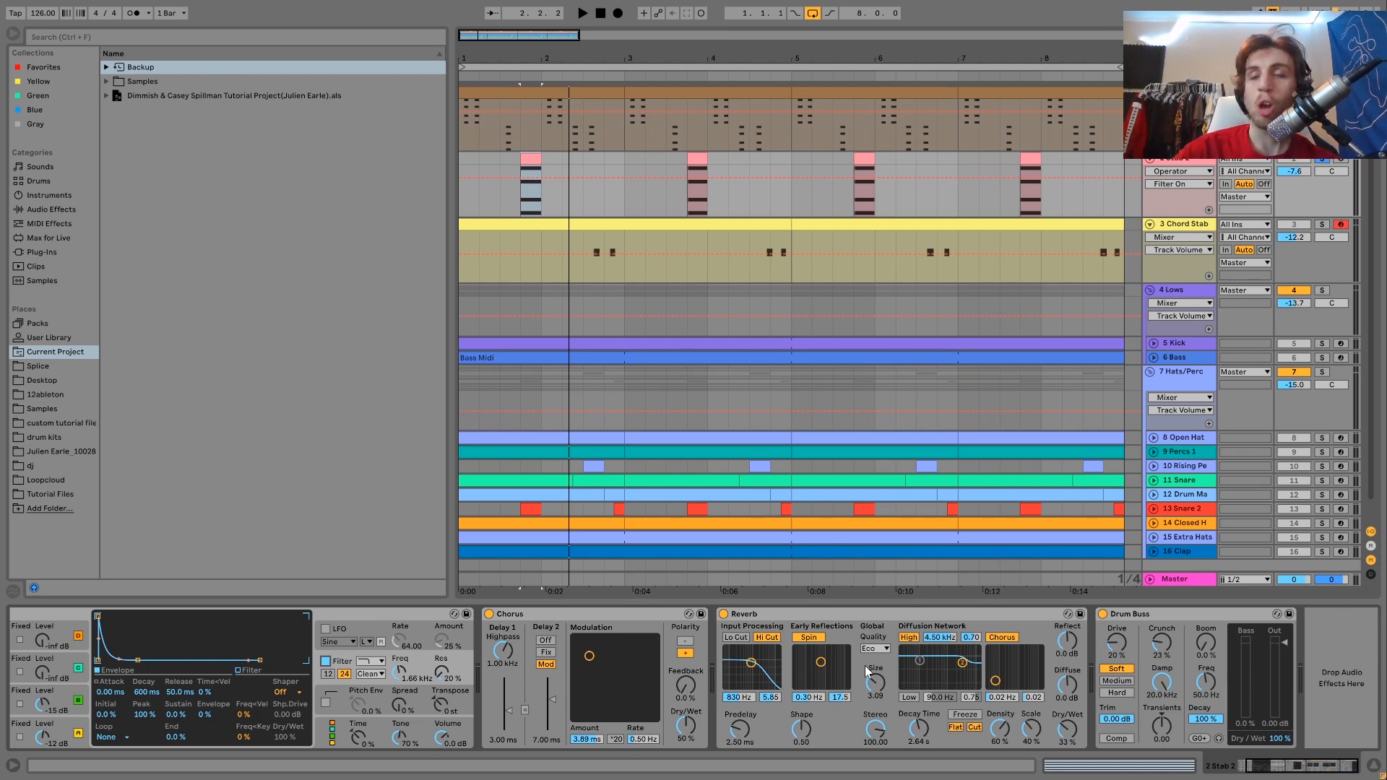
key(space)
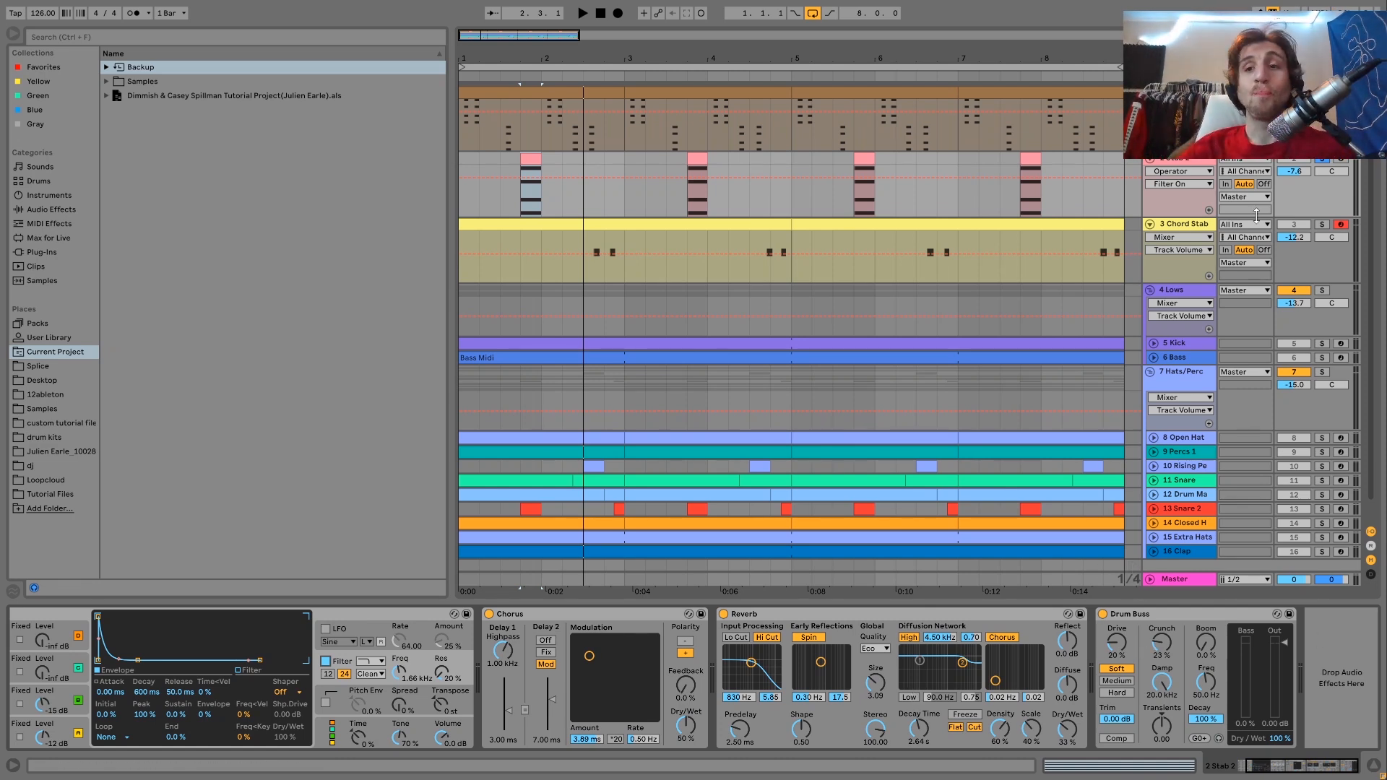
Solo the Chord Stab track and play it from bar 2, beat 3, with its devices displayed
click(1326, 224)
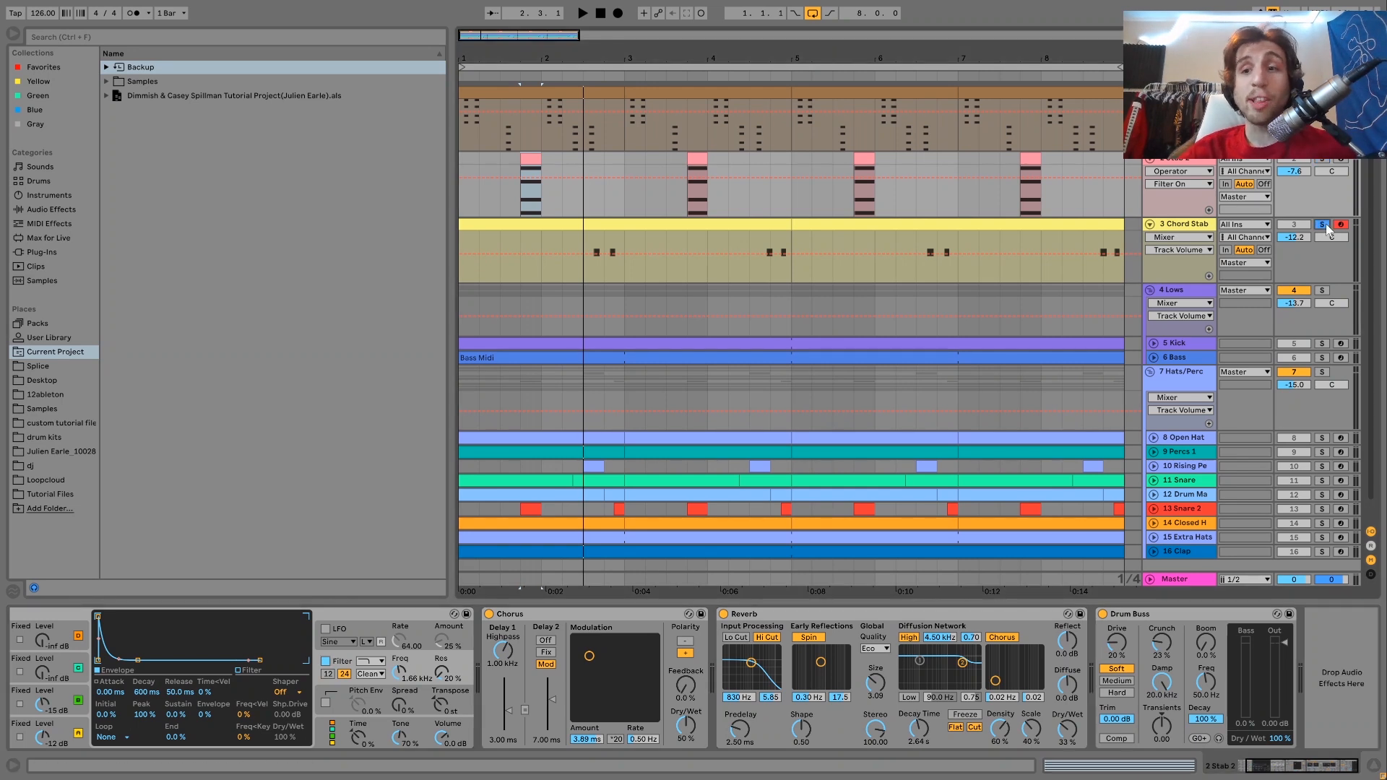
click(578, 270)
key(space)
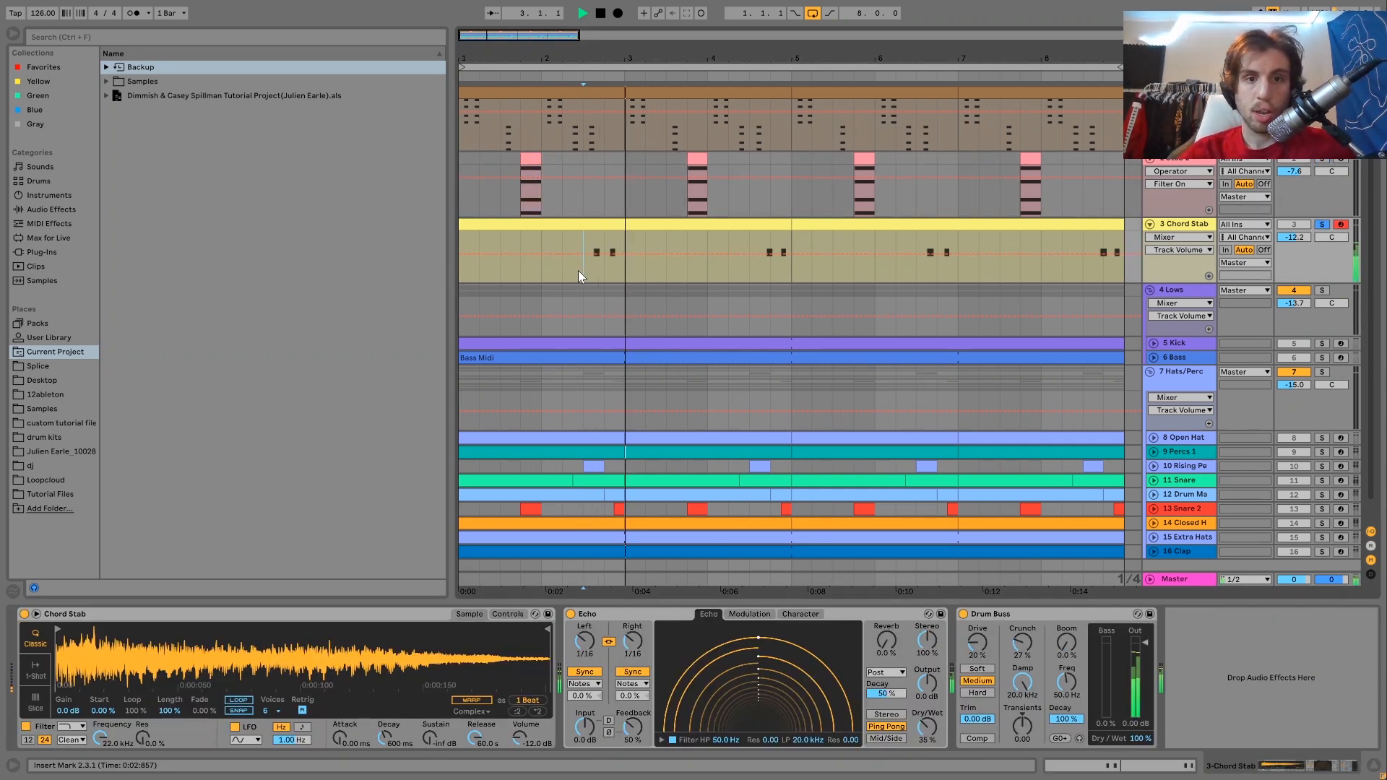
key(space)
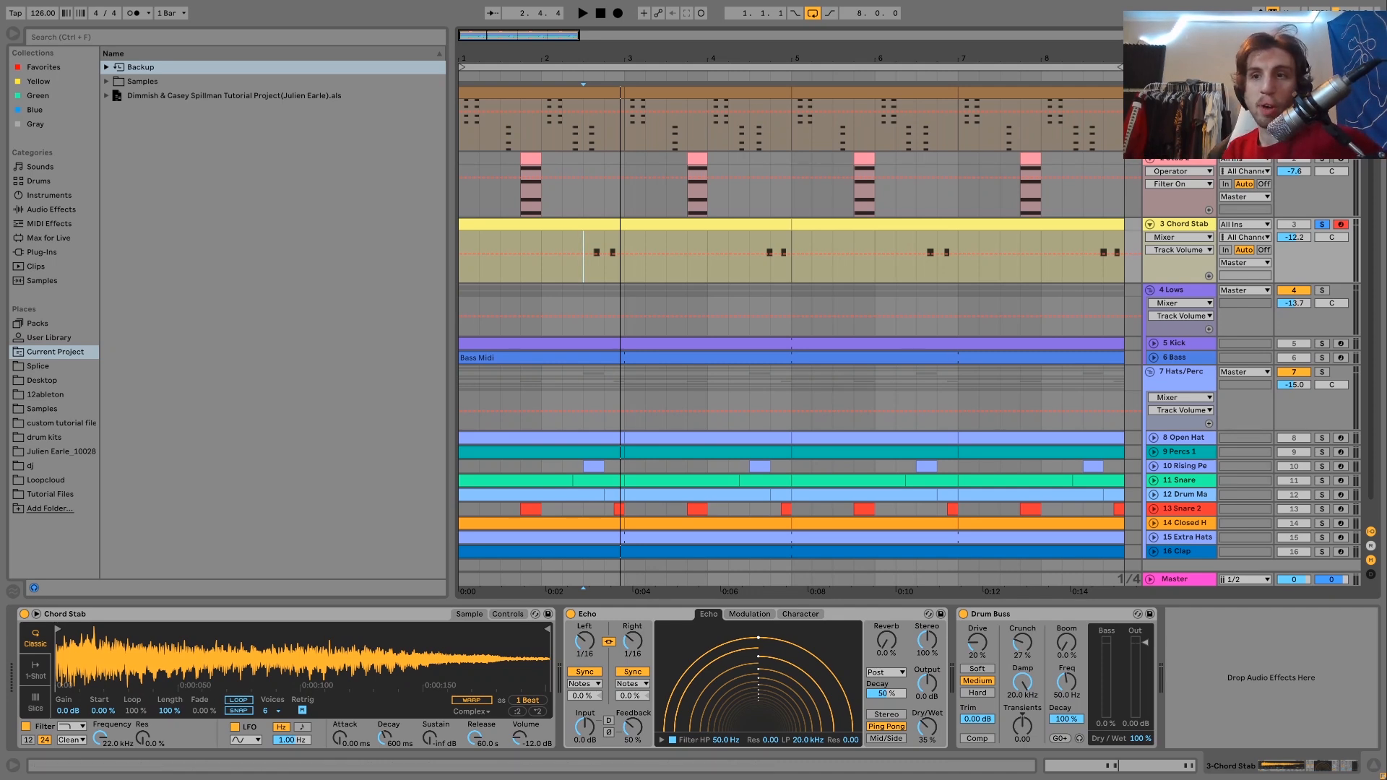
Play the Chord Stab track twice from the start of bar 2
click(541, 239)
key(space)
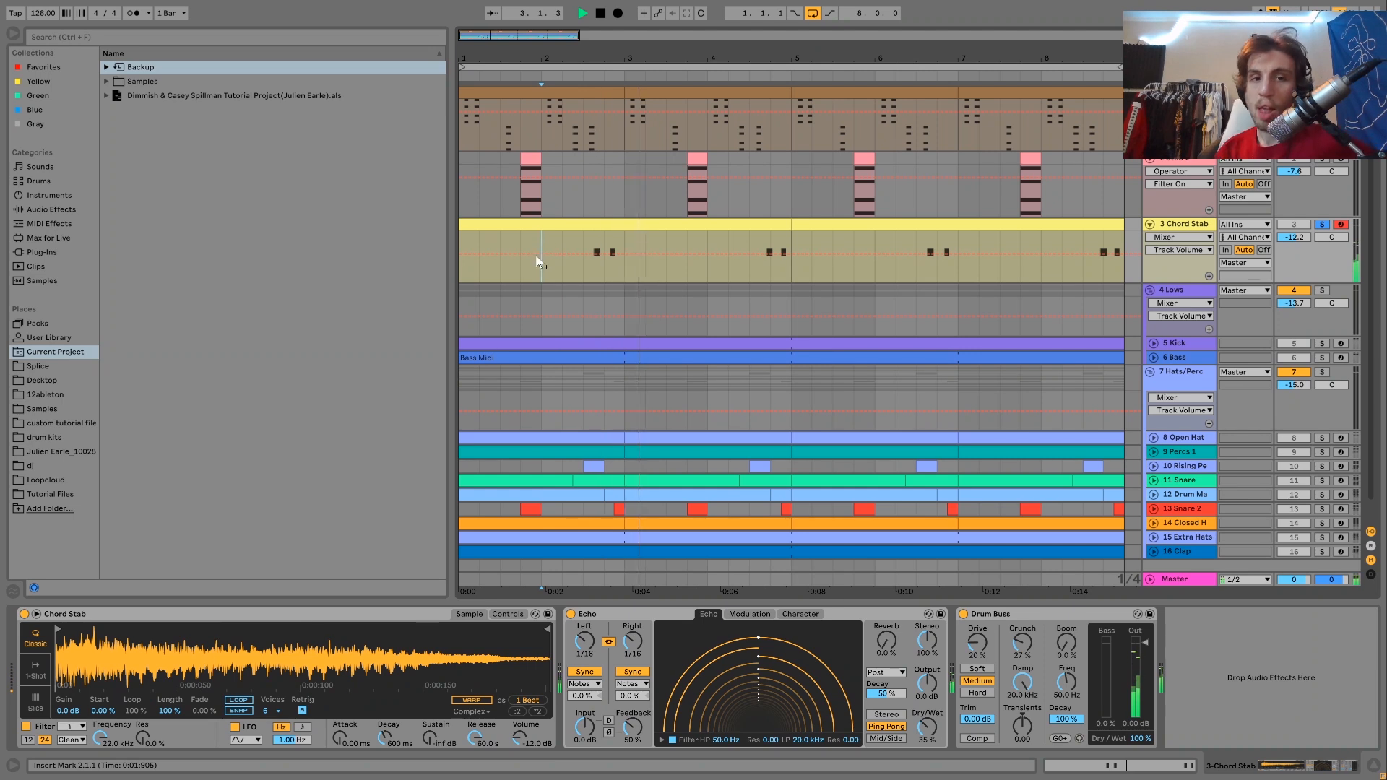
key(space)
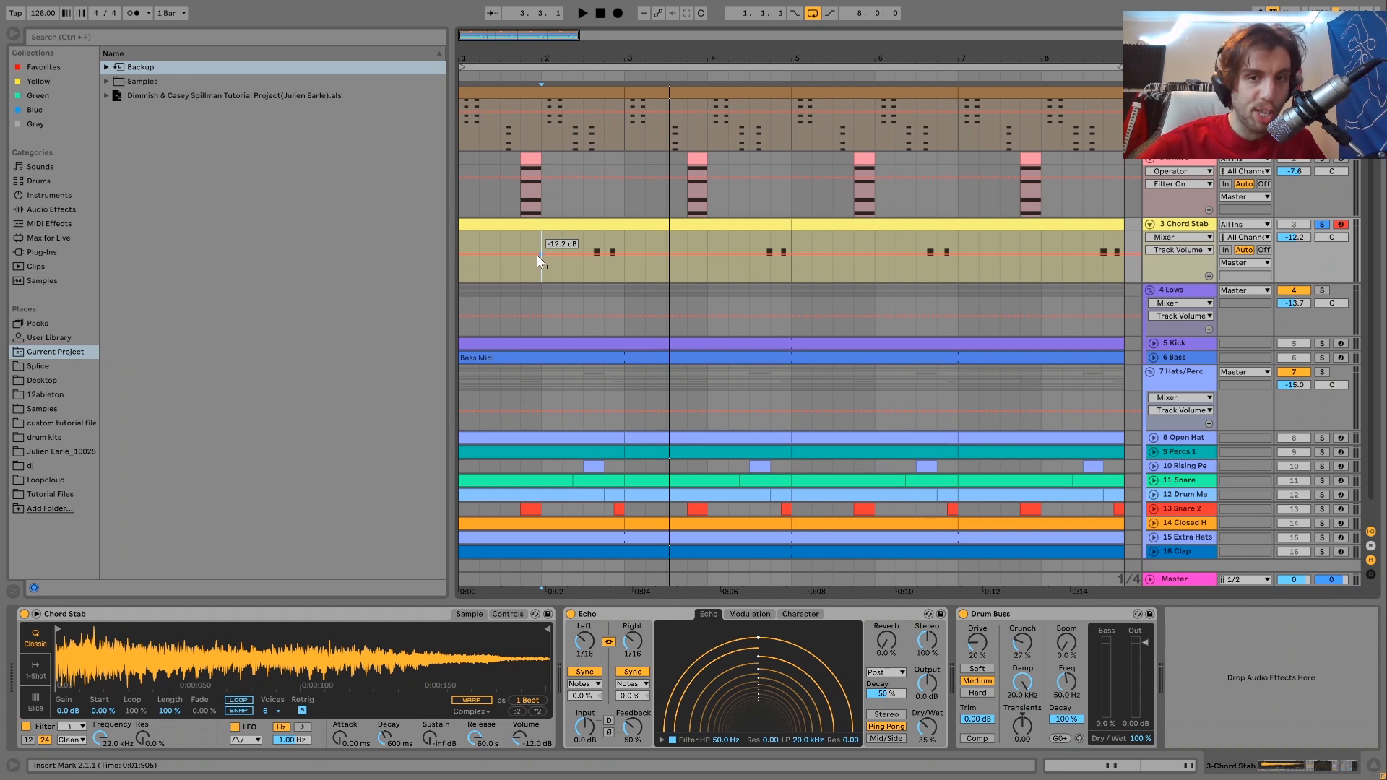
key(space)
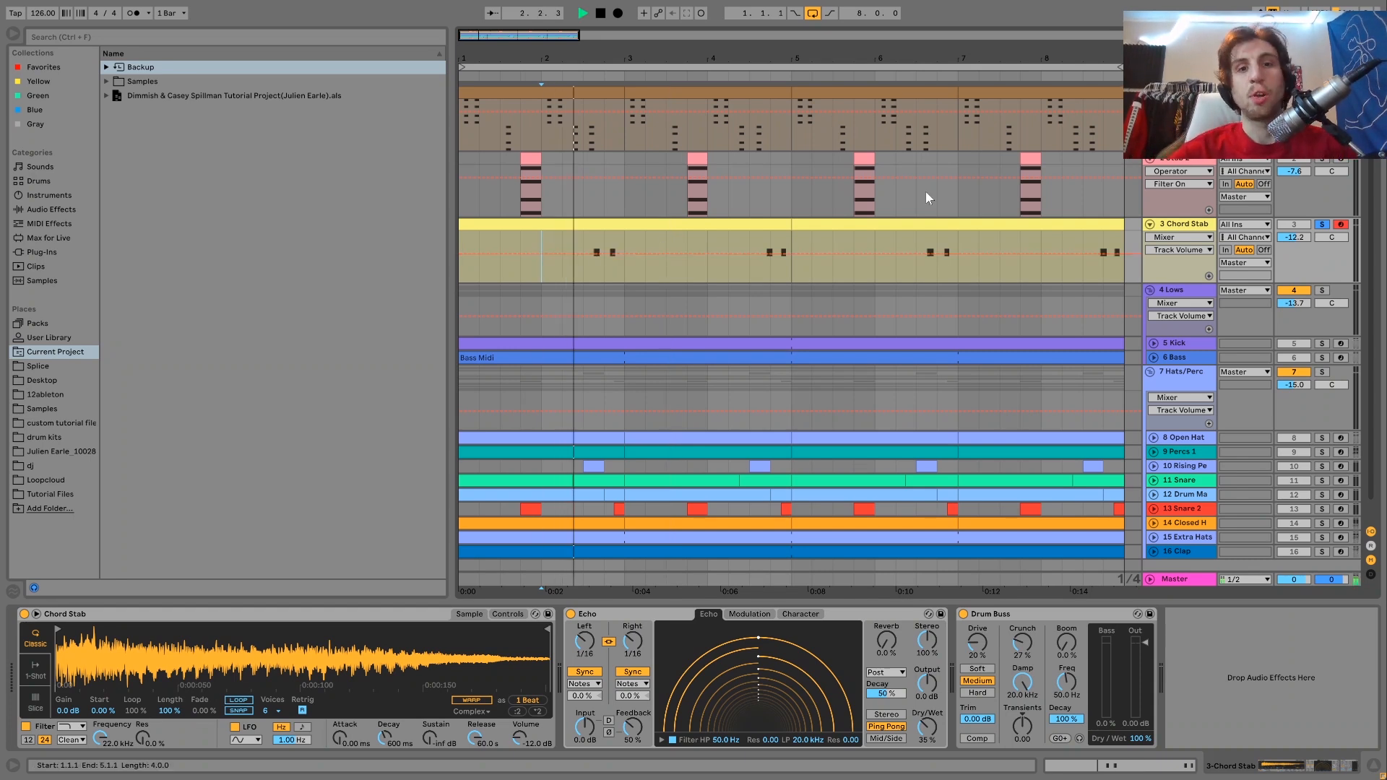
key(space)
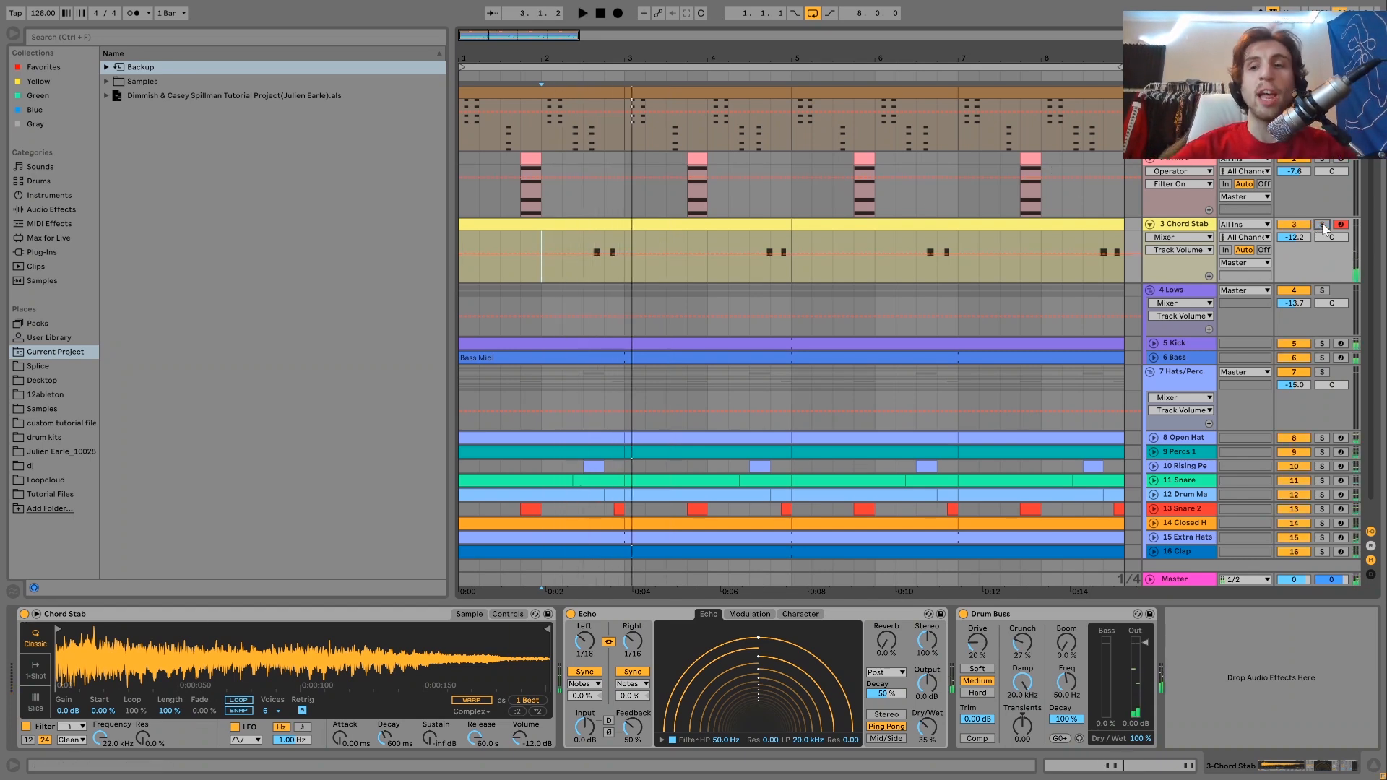
Play the soloed Chord Stab again from bar 2, beat 3, examine its Echo and Drum Buss, and unsolo the track
click(582, 276)
key(space)
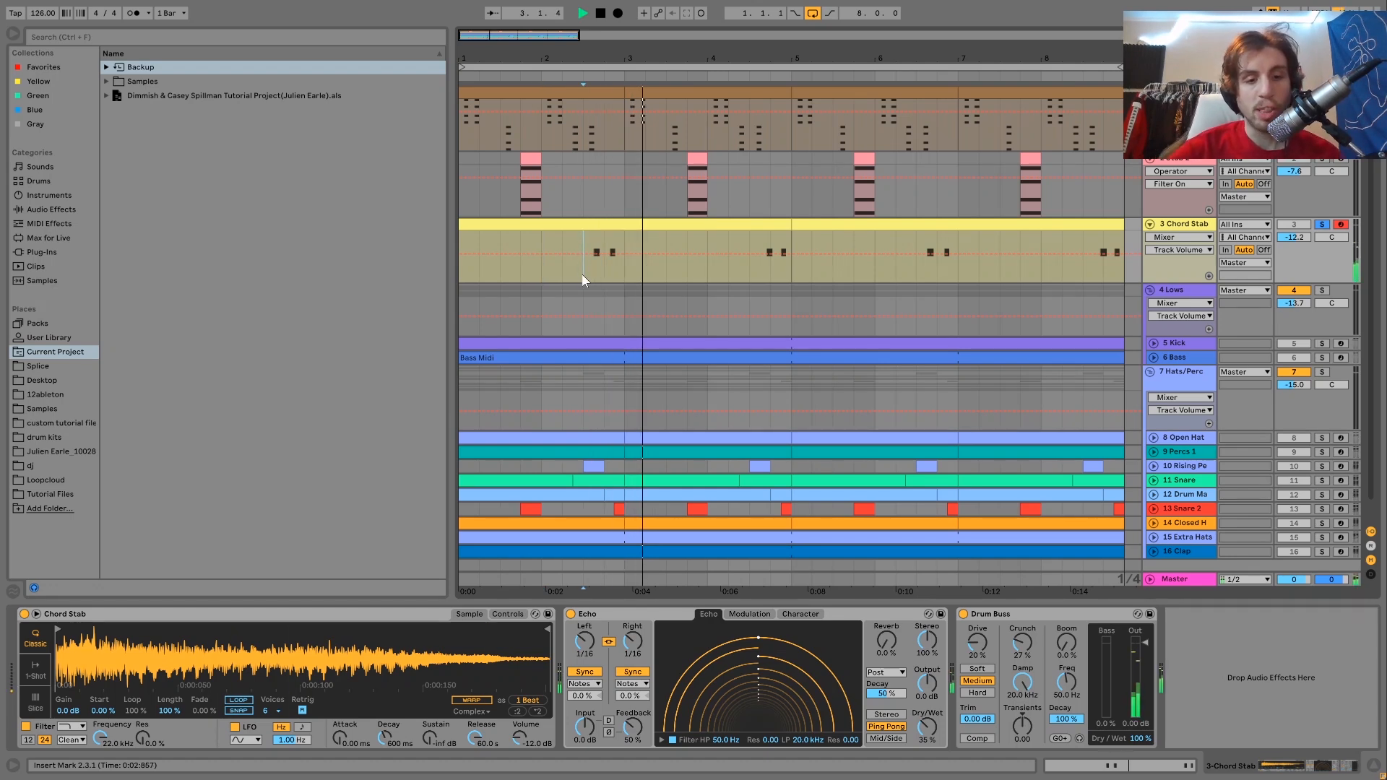
key(space)
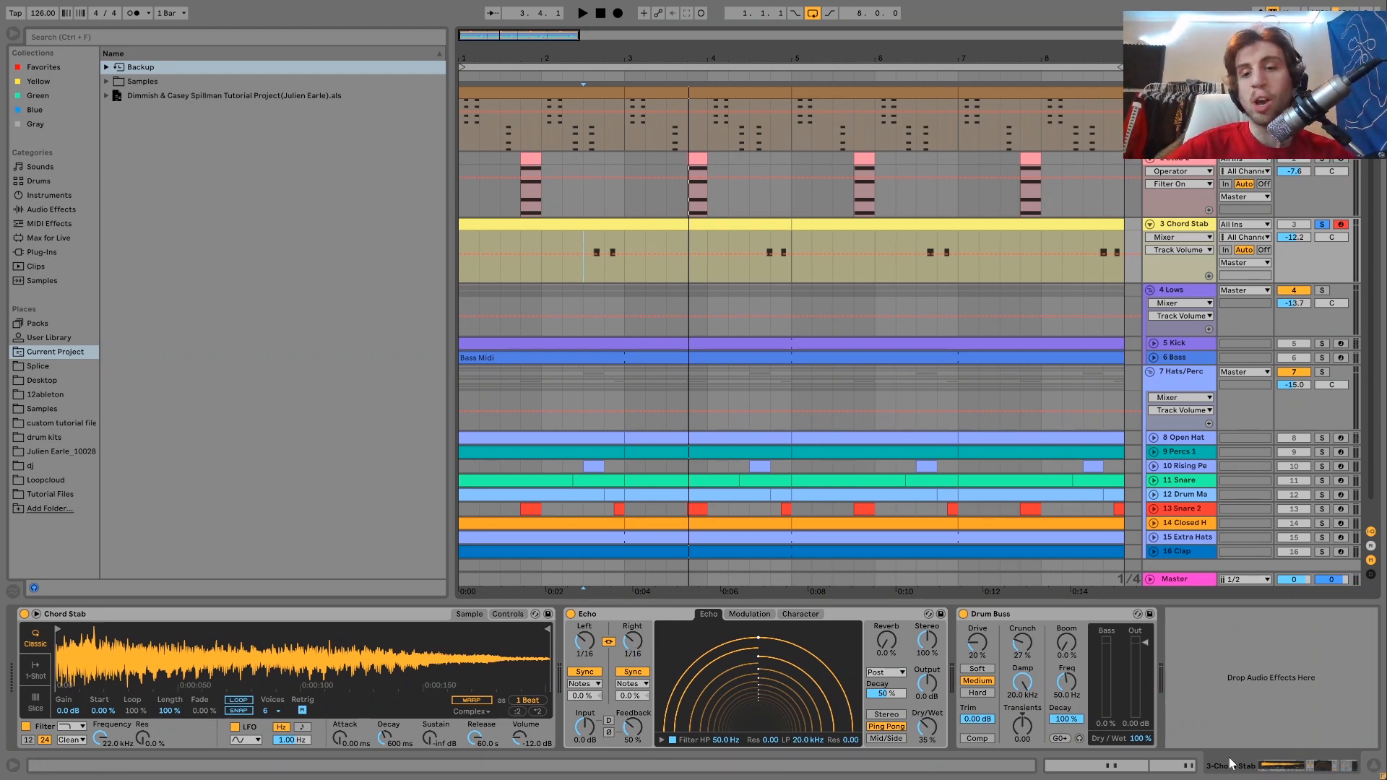
key(space)
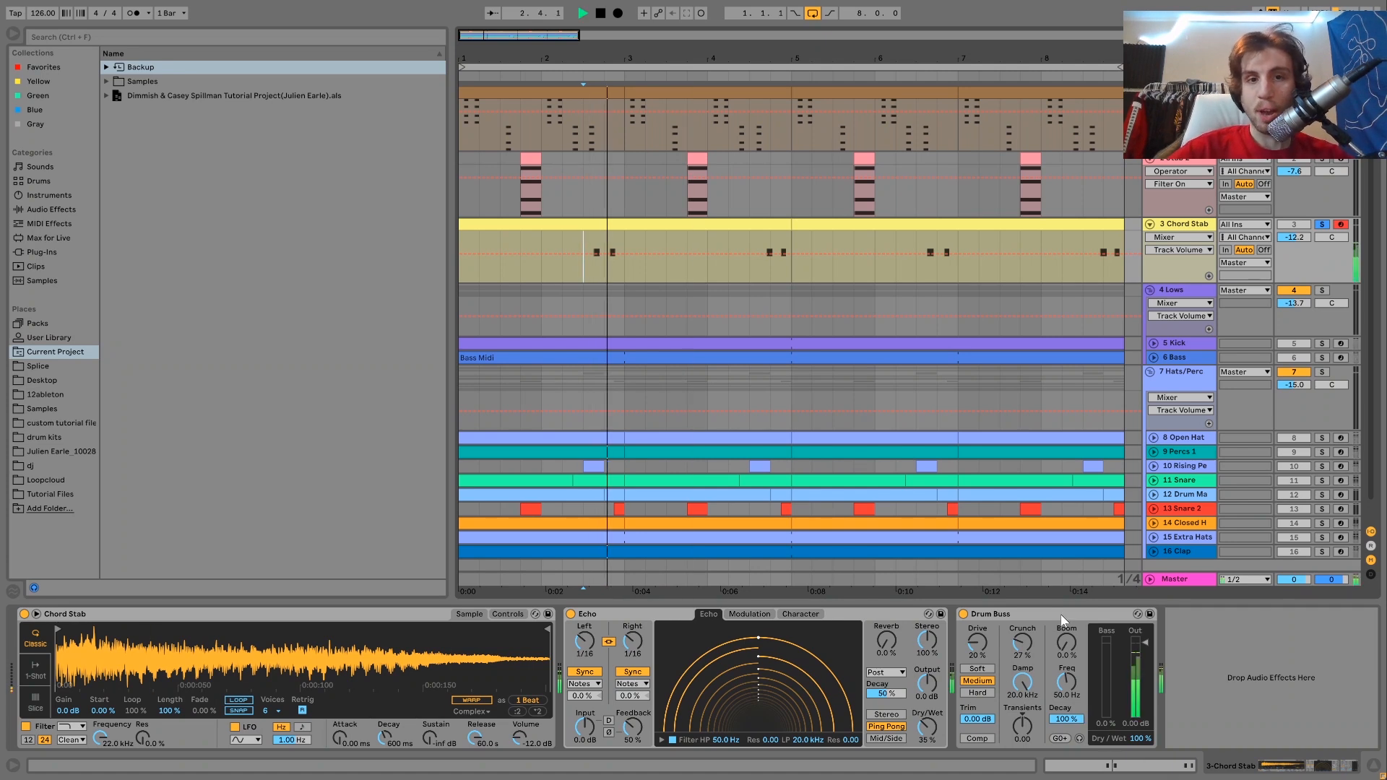
click(1322, 224)
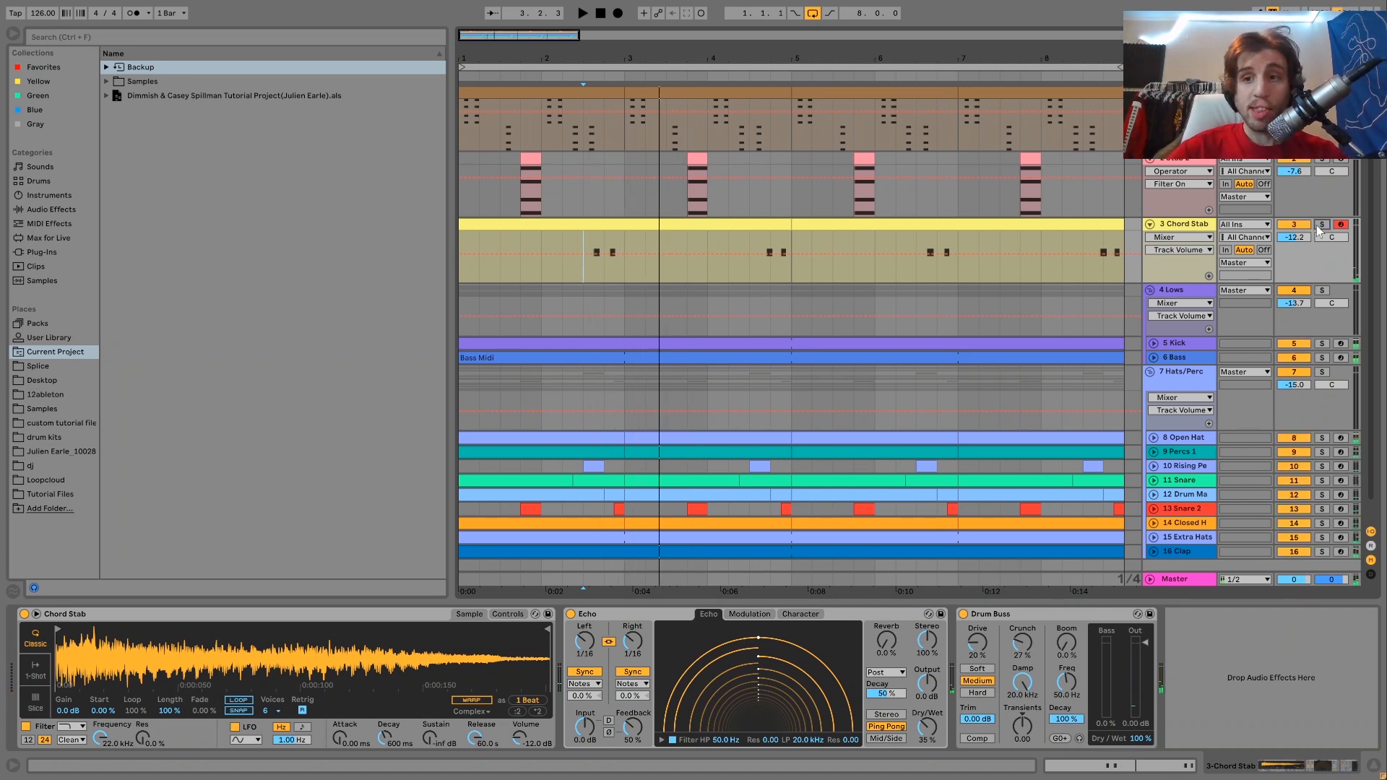
Select both Chord Stab clips and play the full mix from bar 1
click(1038, 224)
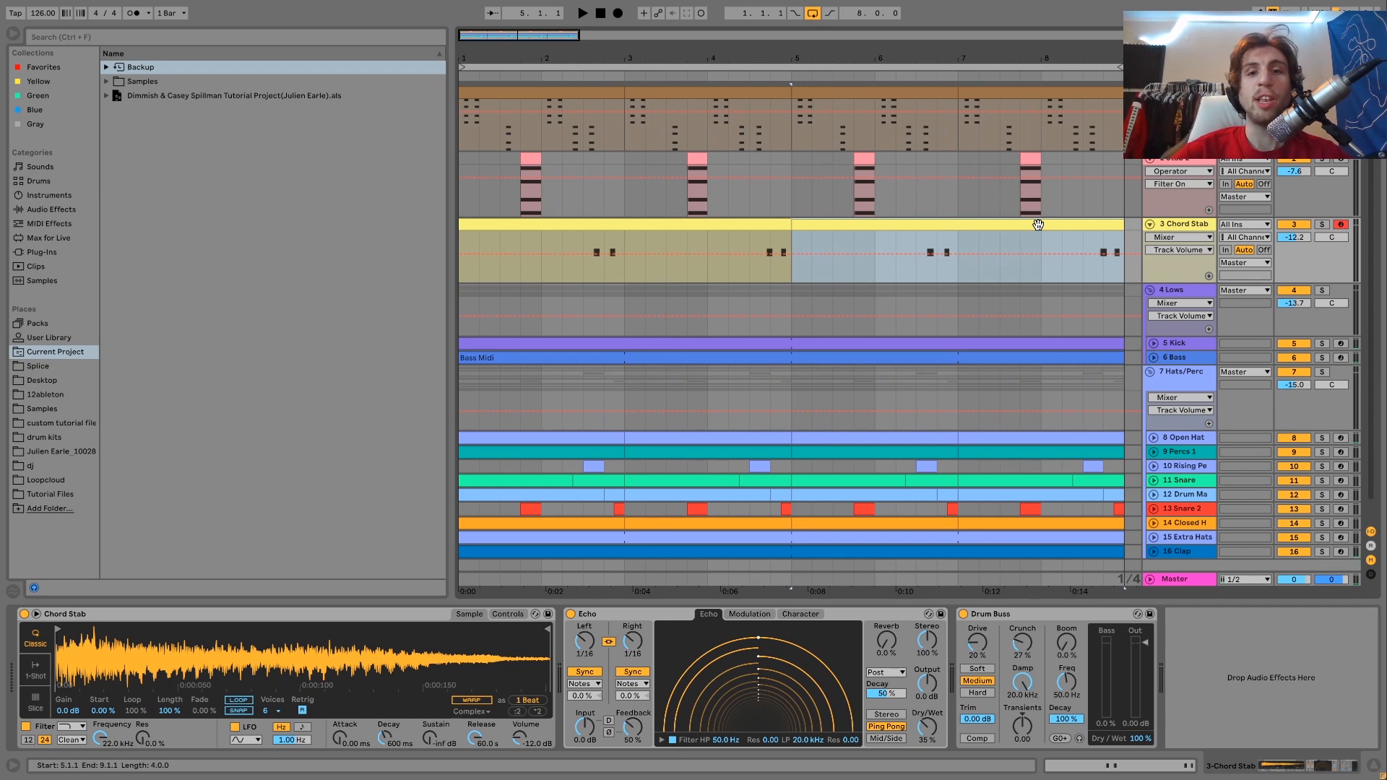
shift+click(755, 228)
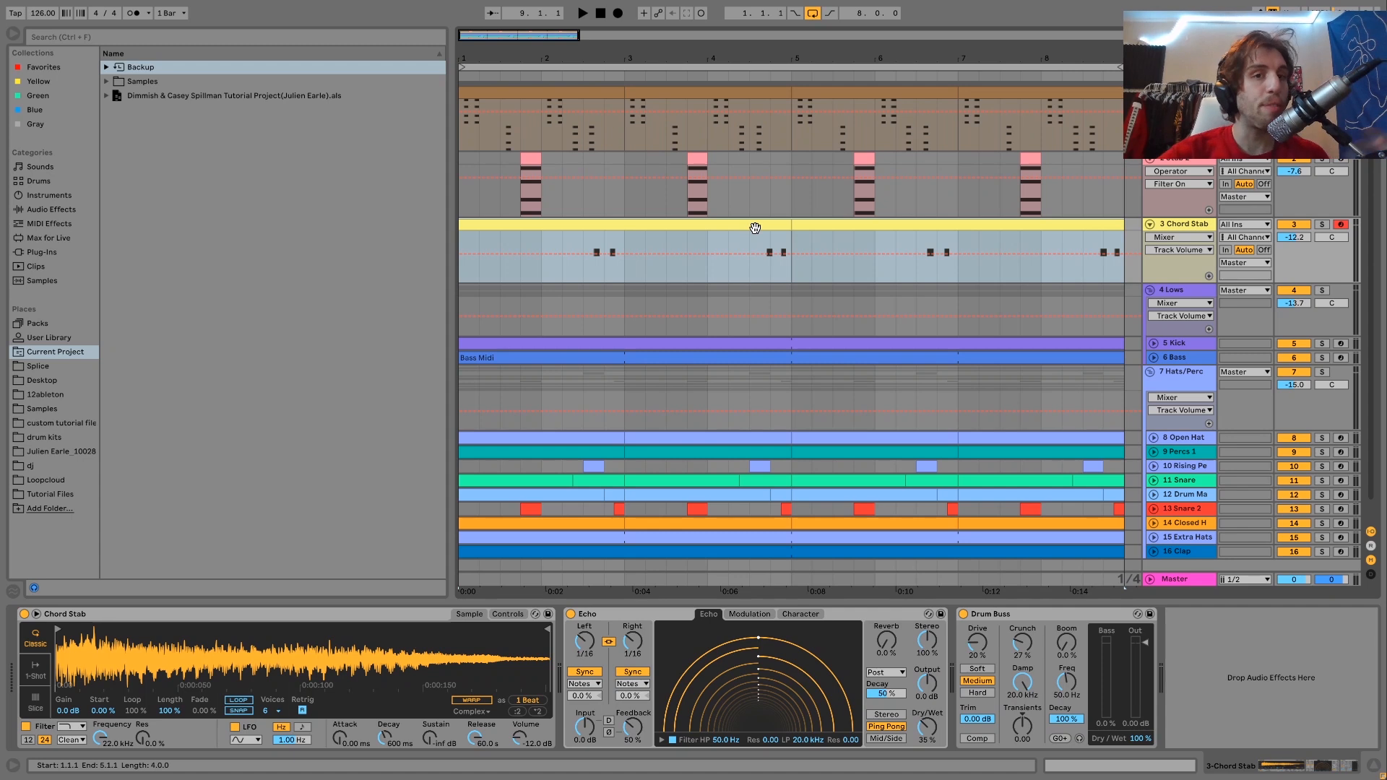
key(space)
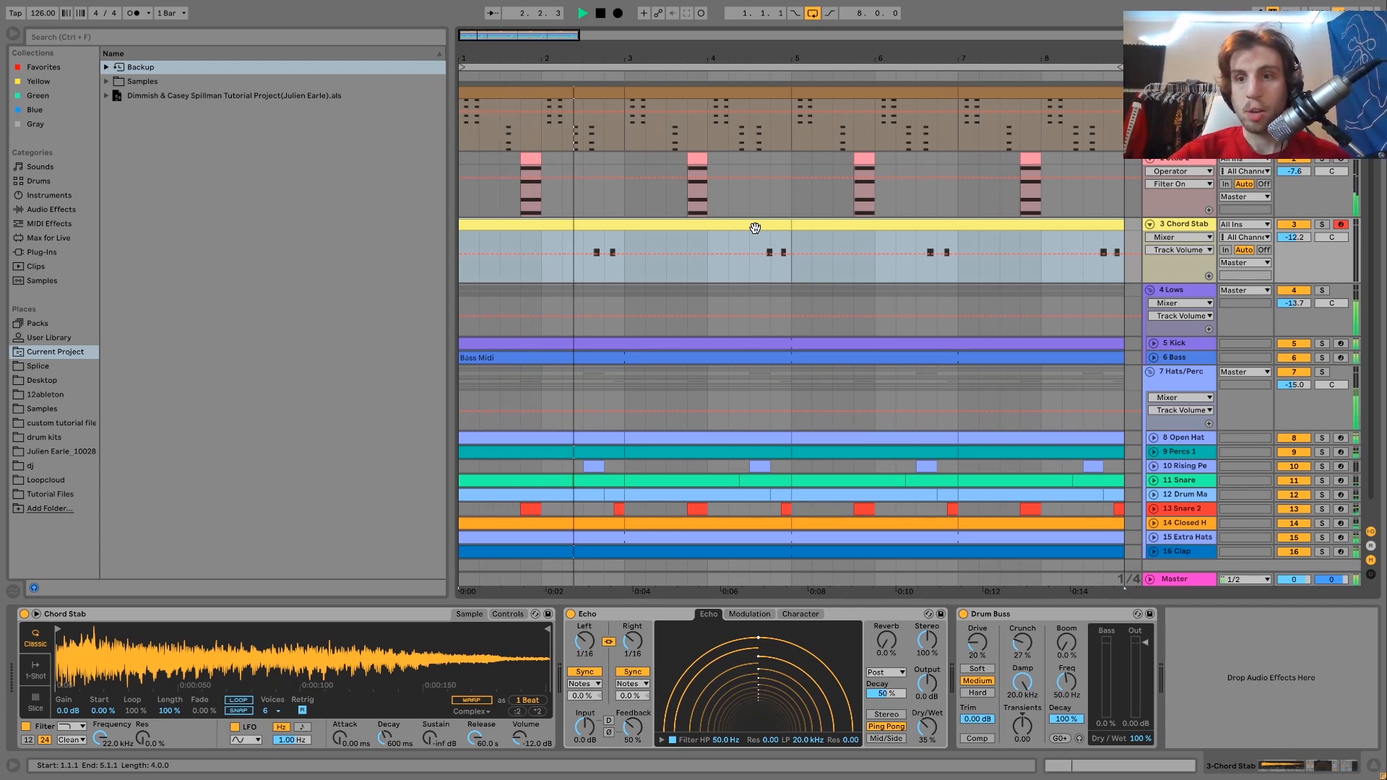
Solo and unfold the Kick track, display its devices, and play the kick alone from bar 1
click(1322, 344)
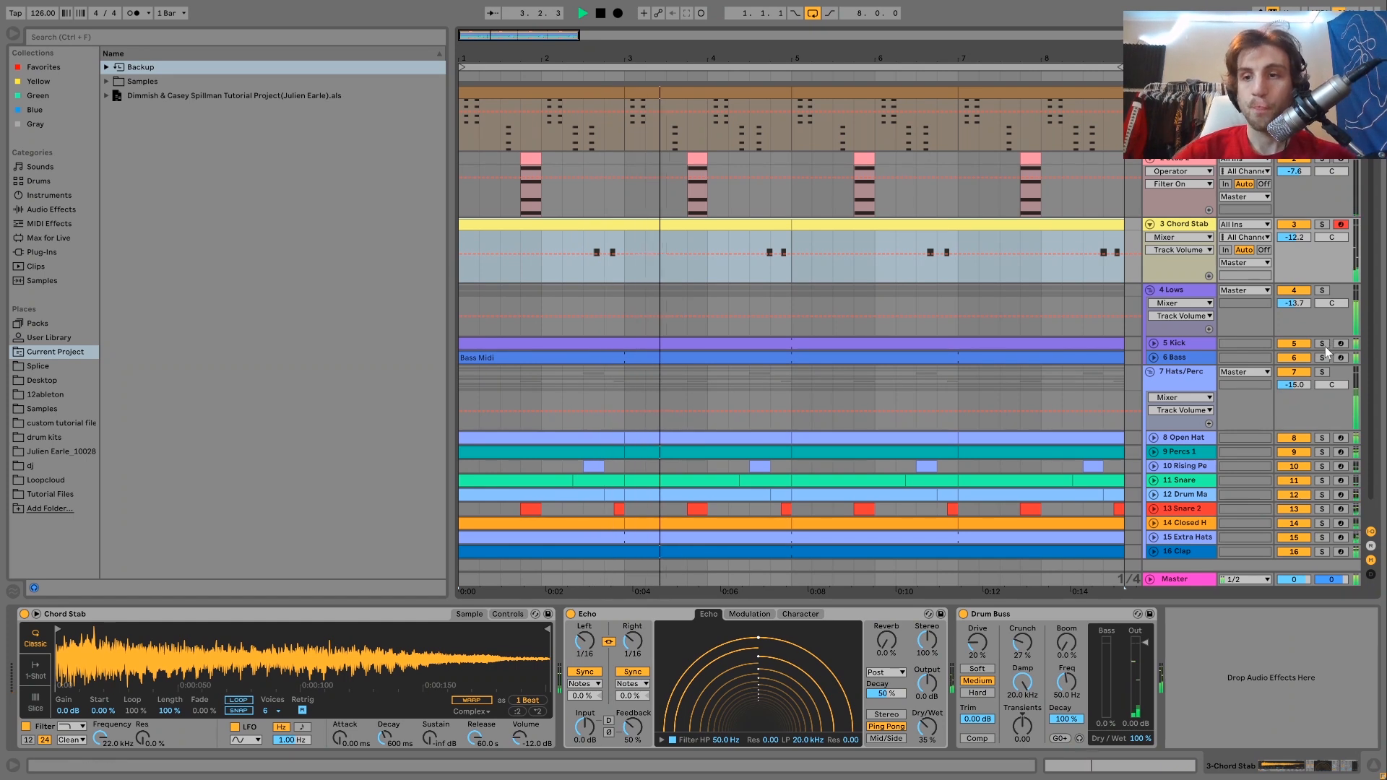
click(1154, 343)
click(1177, 344)
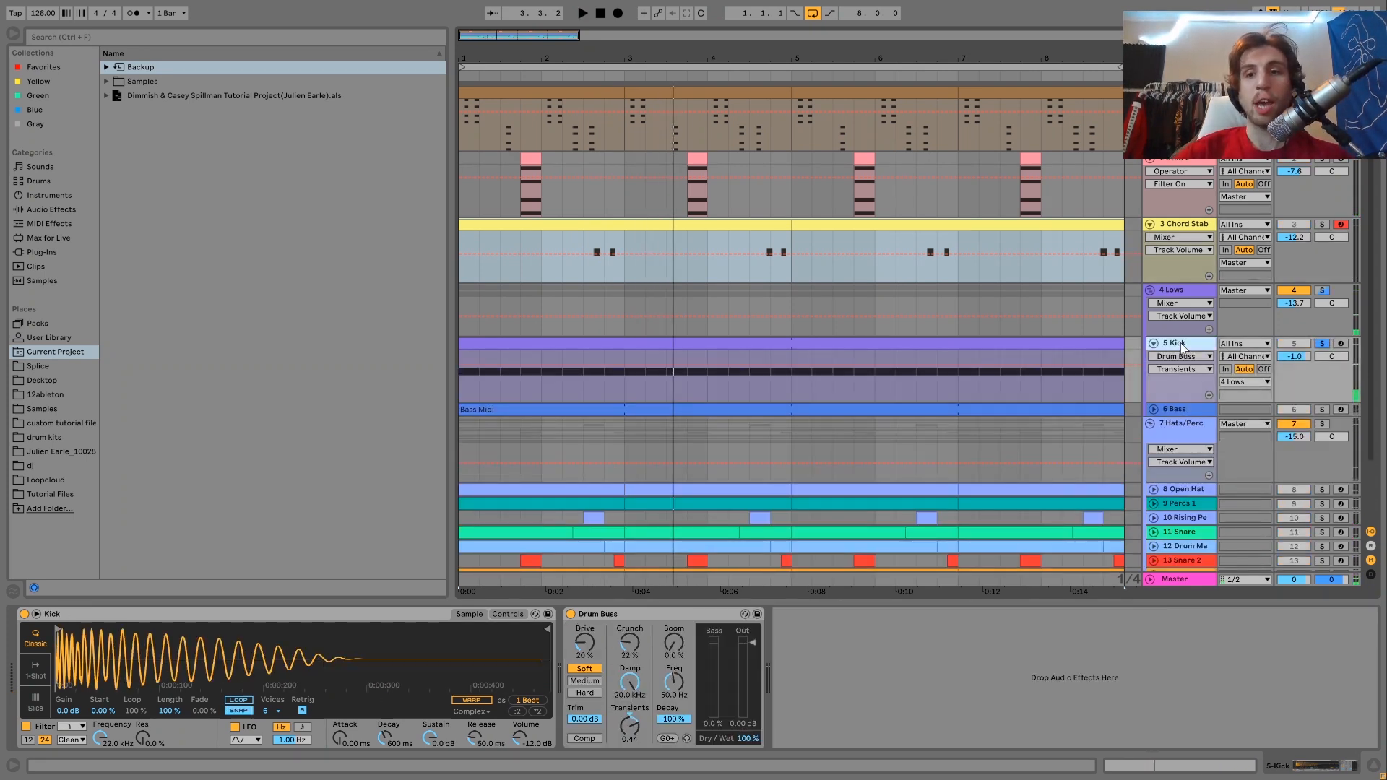
key(space)
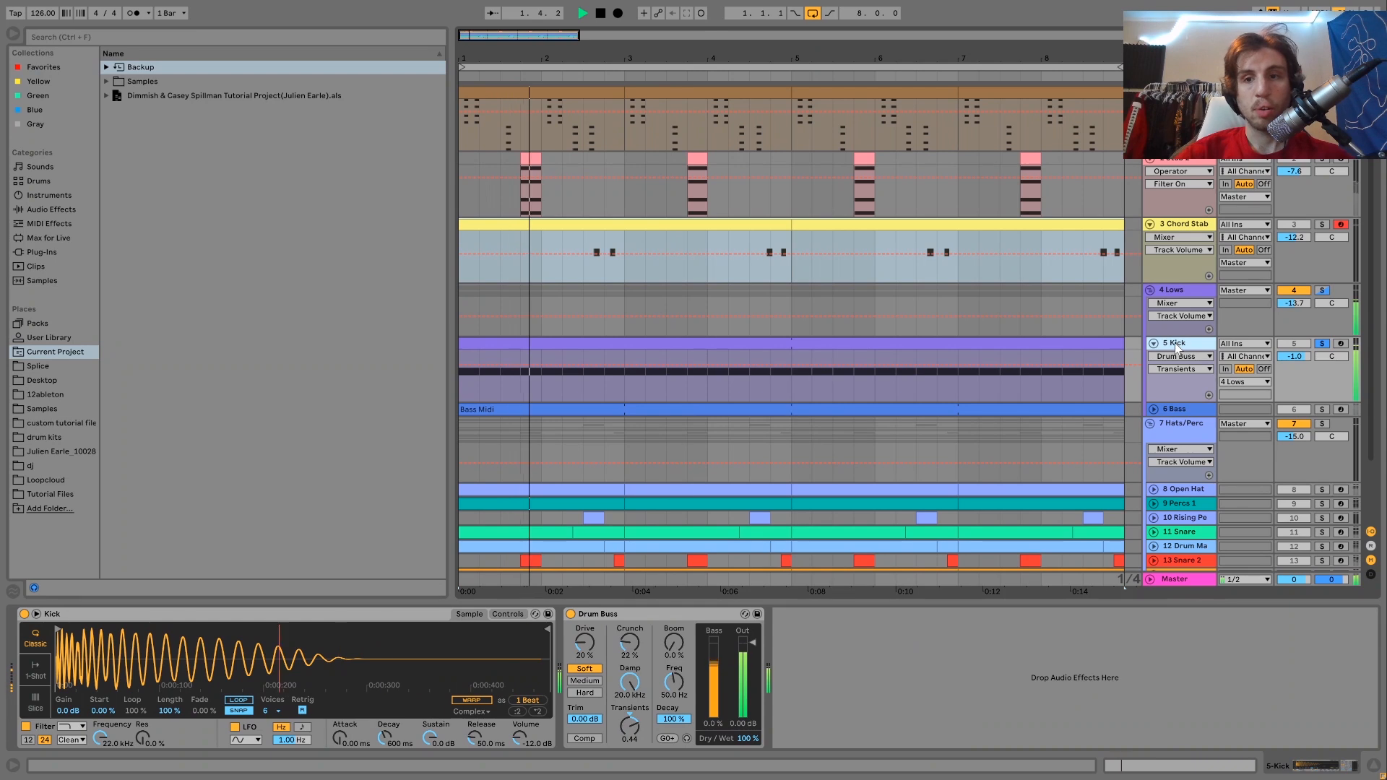
key(space)
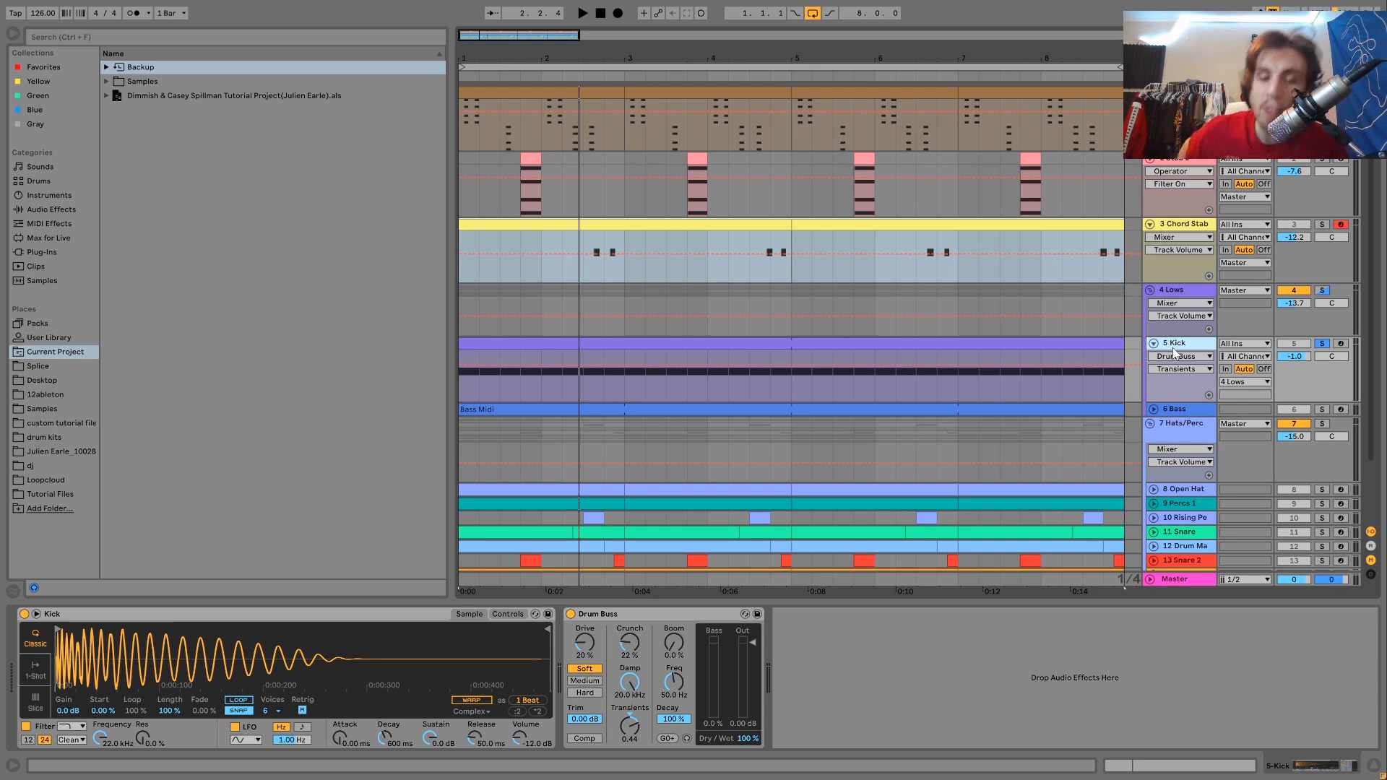
Compare the kick with Drum Buss bypassed and active during playback, leaving the effect on
click(571, 614)
key(space)
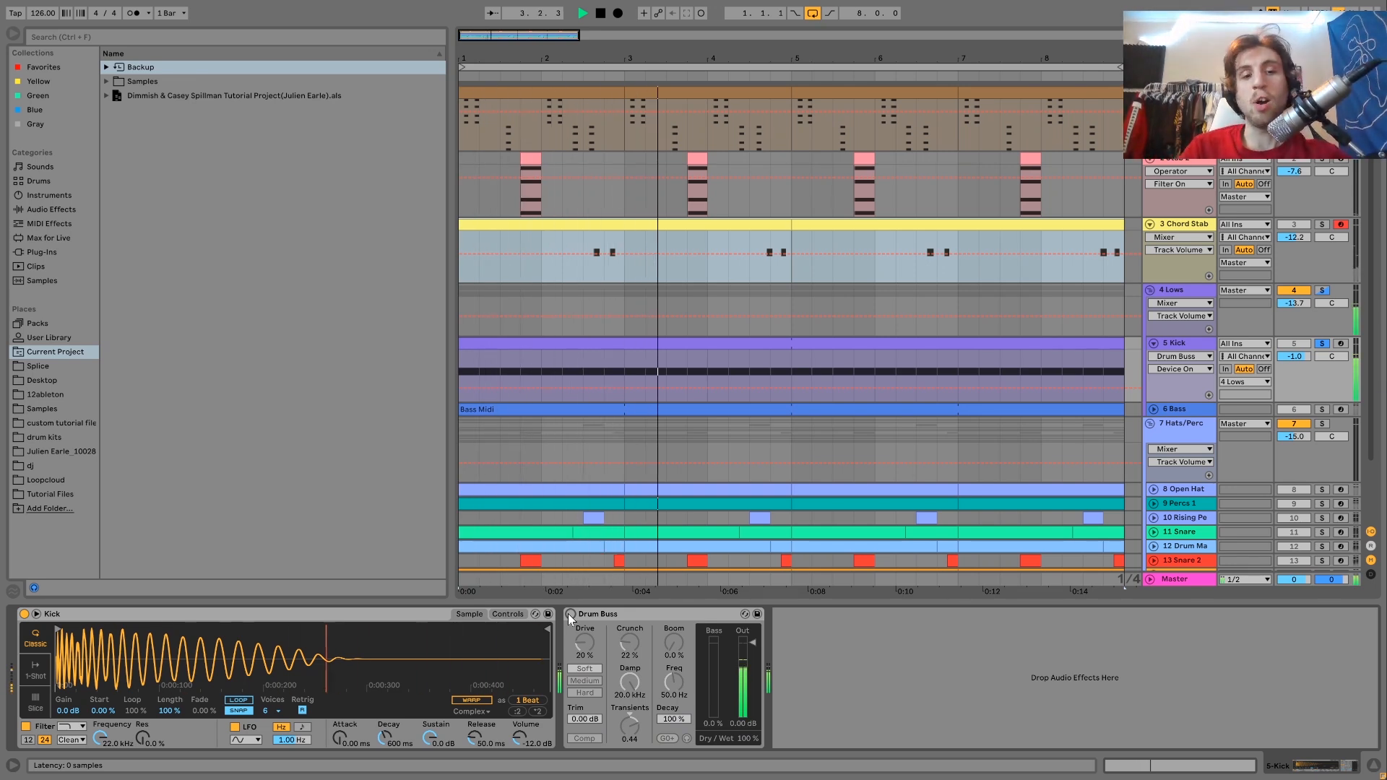
click(571, 614)
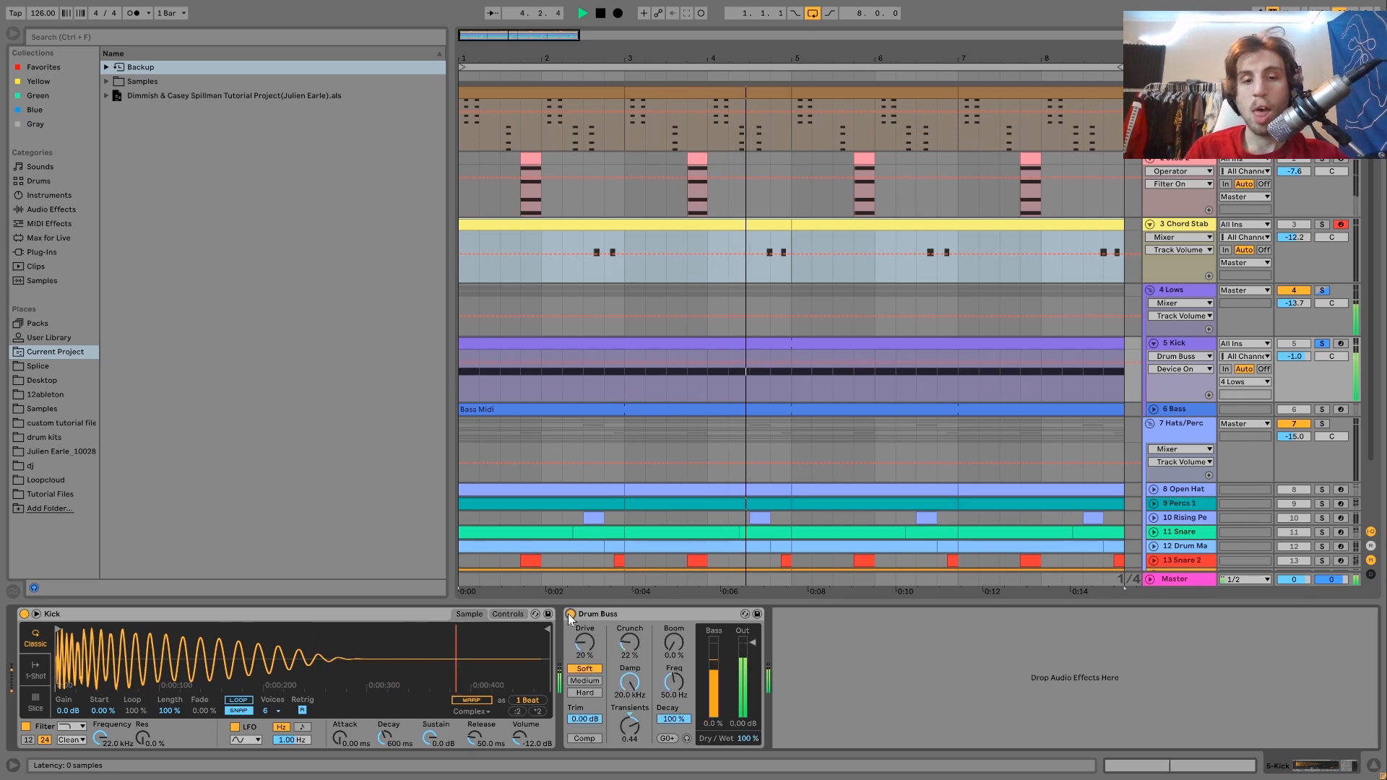
key(space)
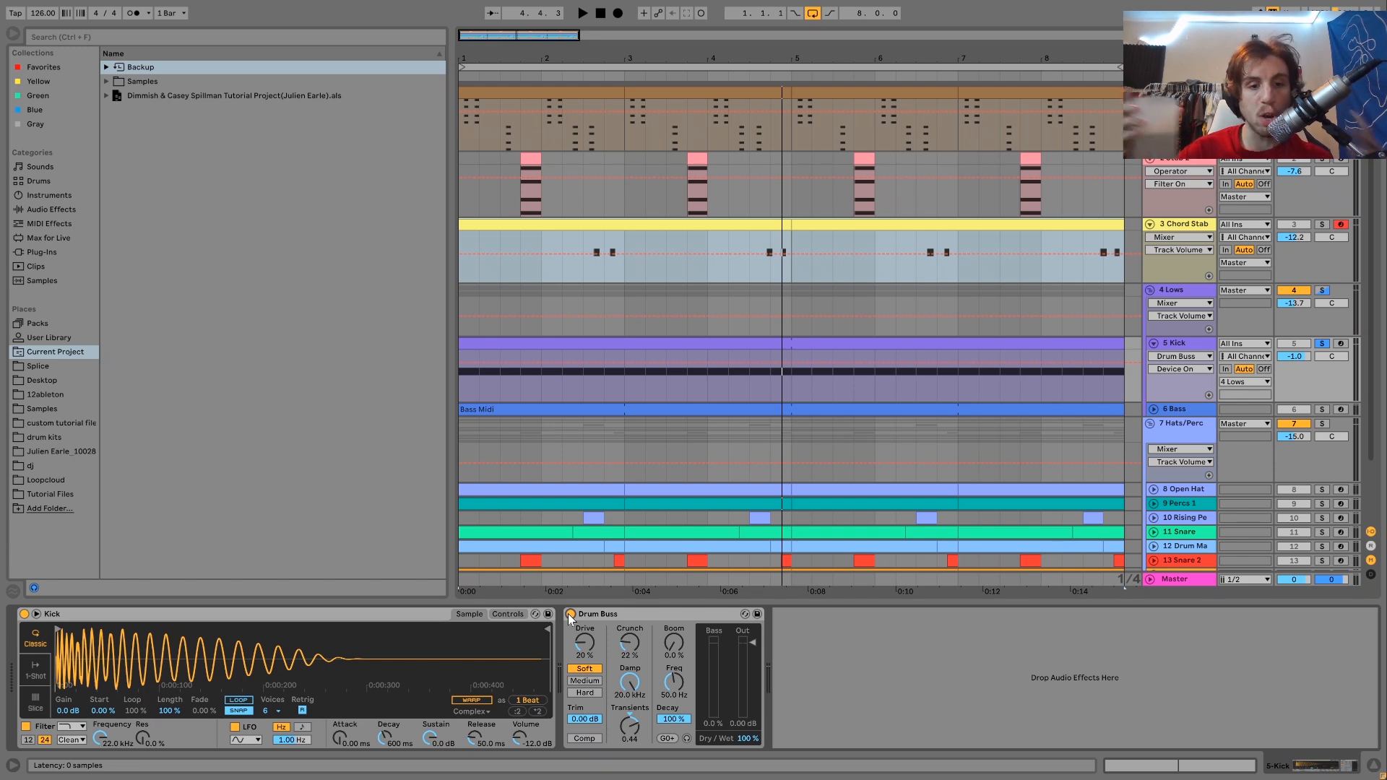
key(space)
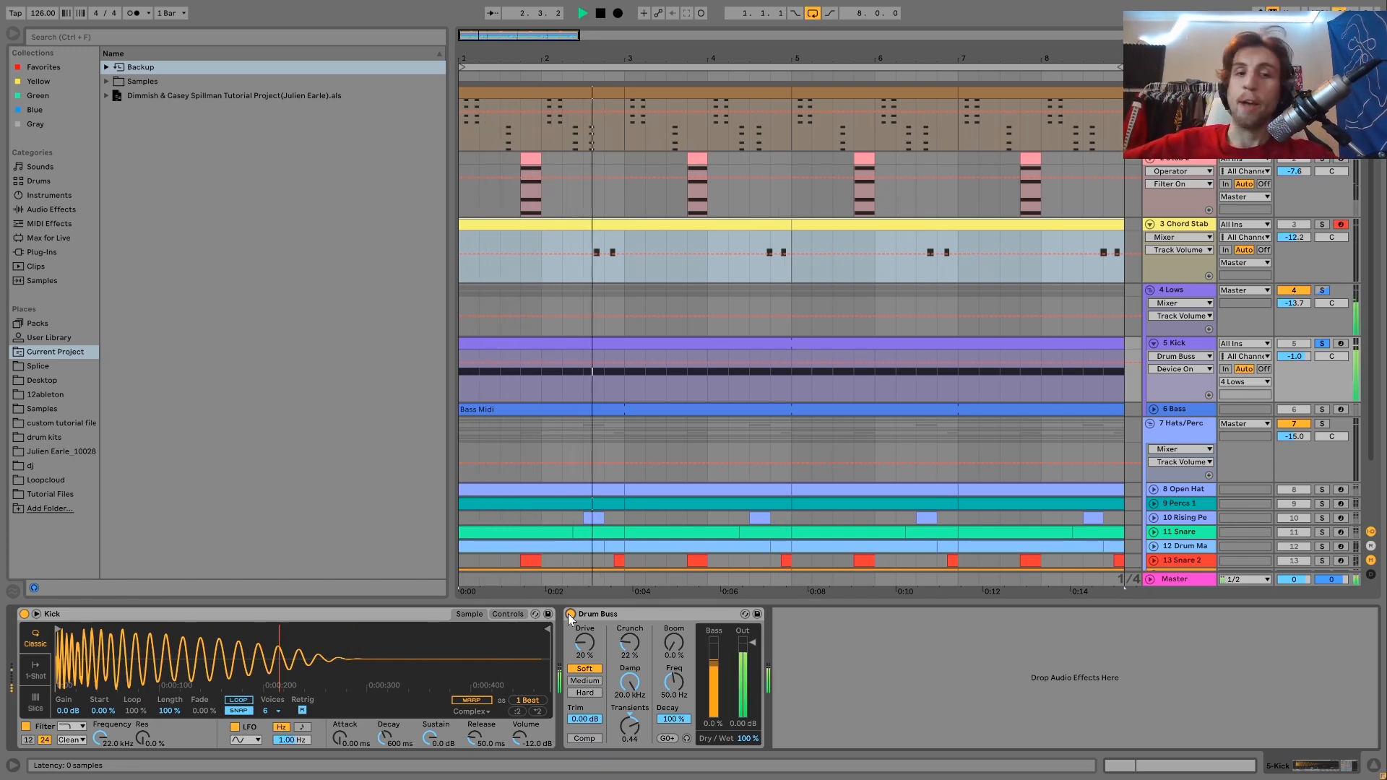
Unsolo the Kick track and compare the full mix with the kick's Drum Buss bypassed and active, leaving the effect on
key(space)
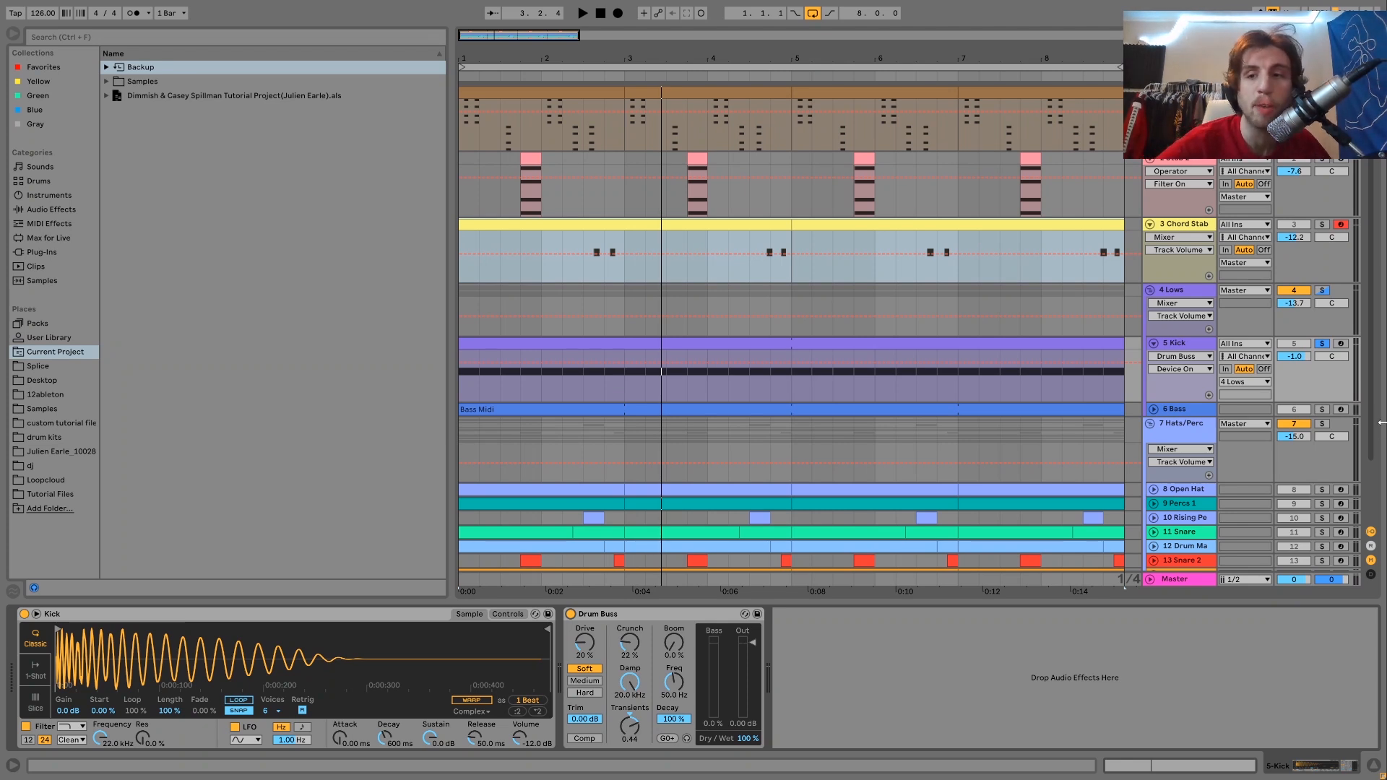
click(1321, 344)
key(space)
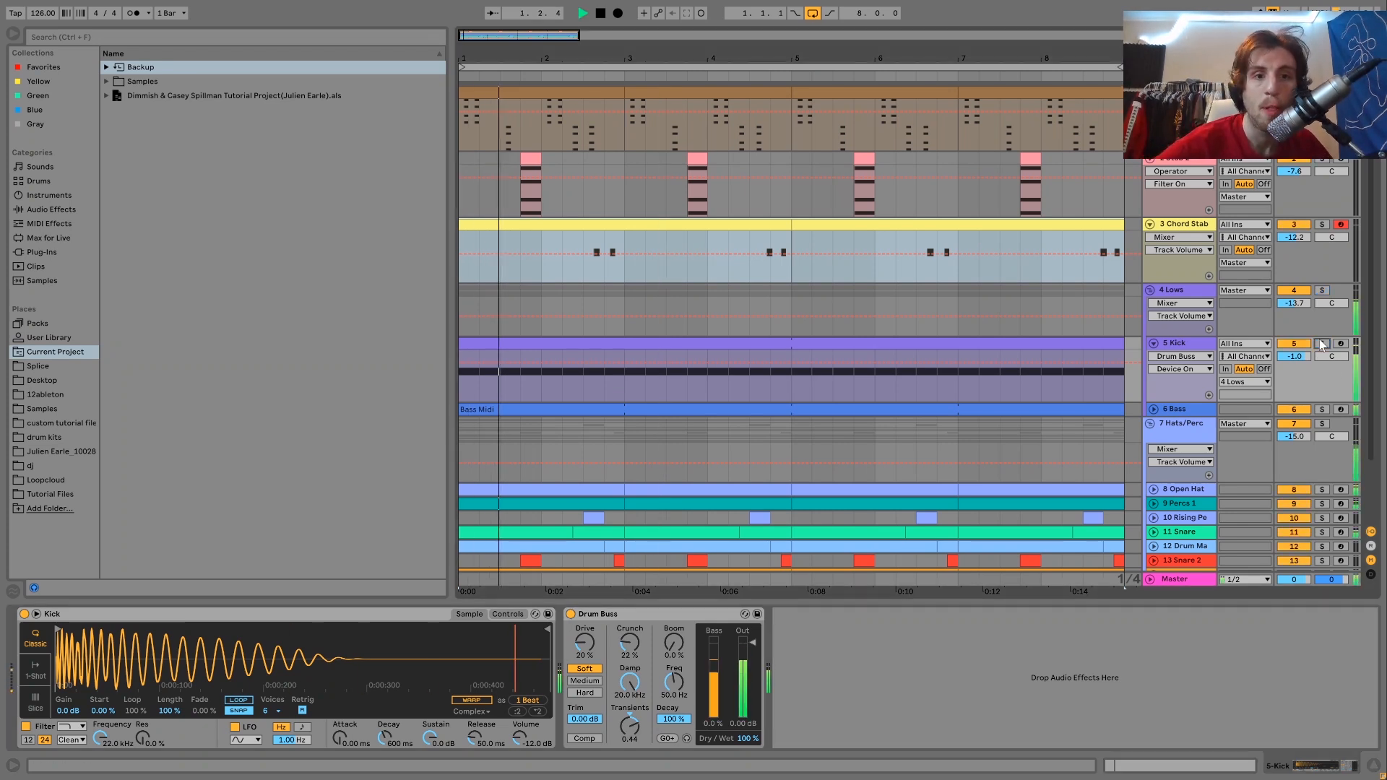
click(570, 614)
key(space)
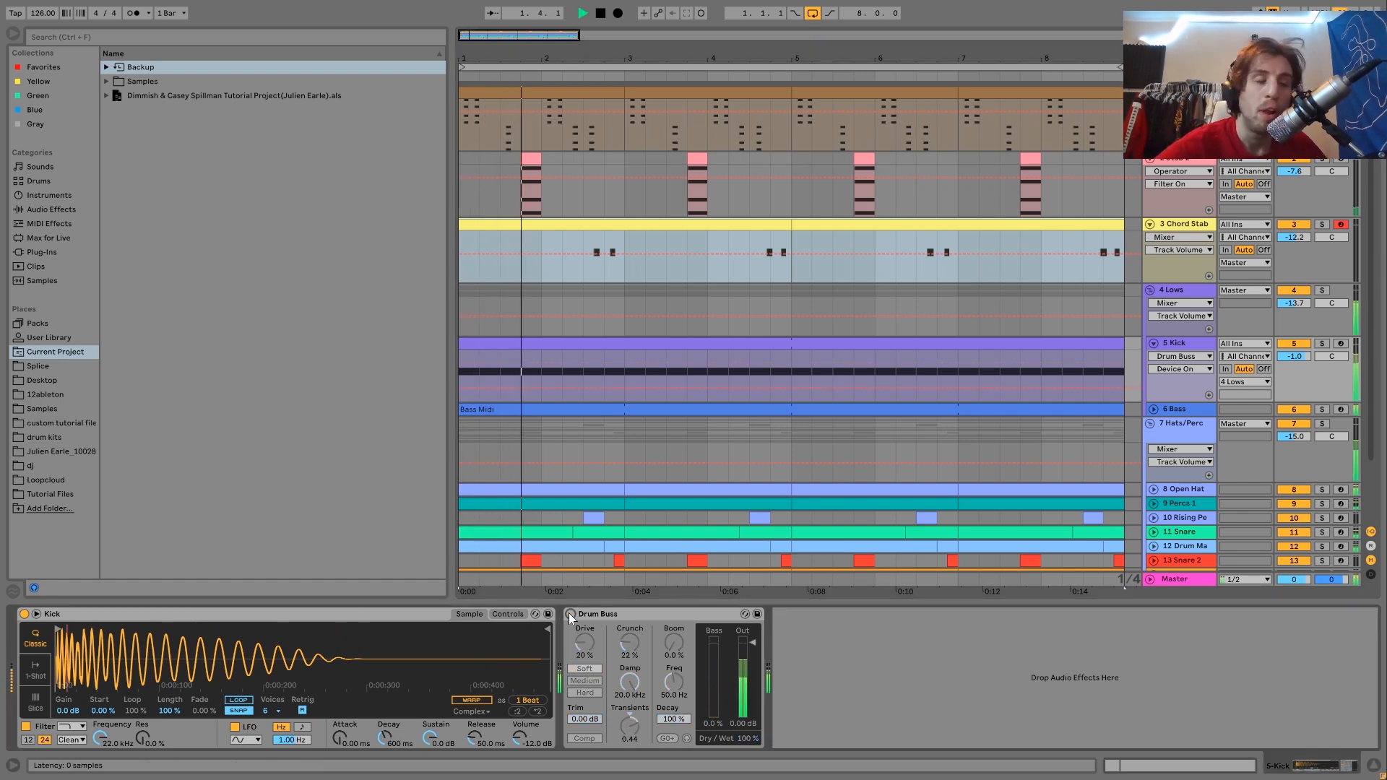
key(space)
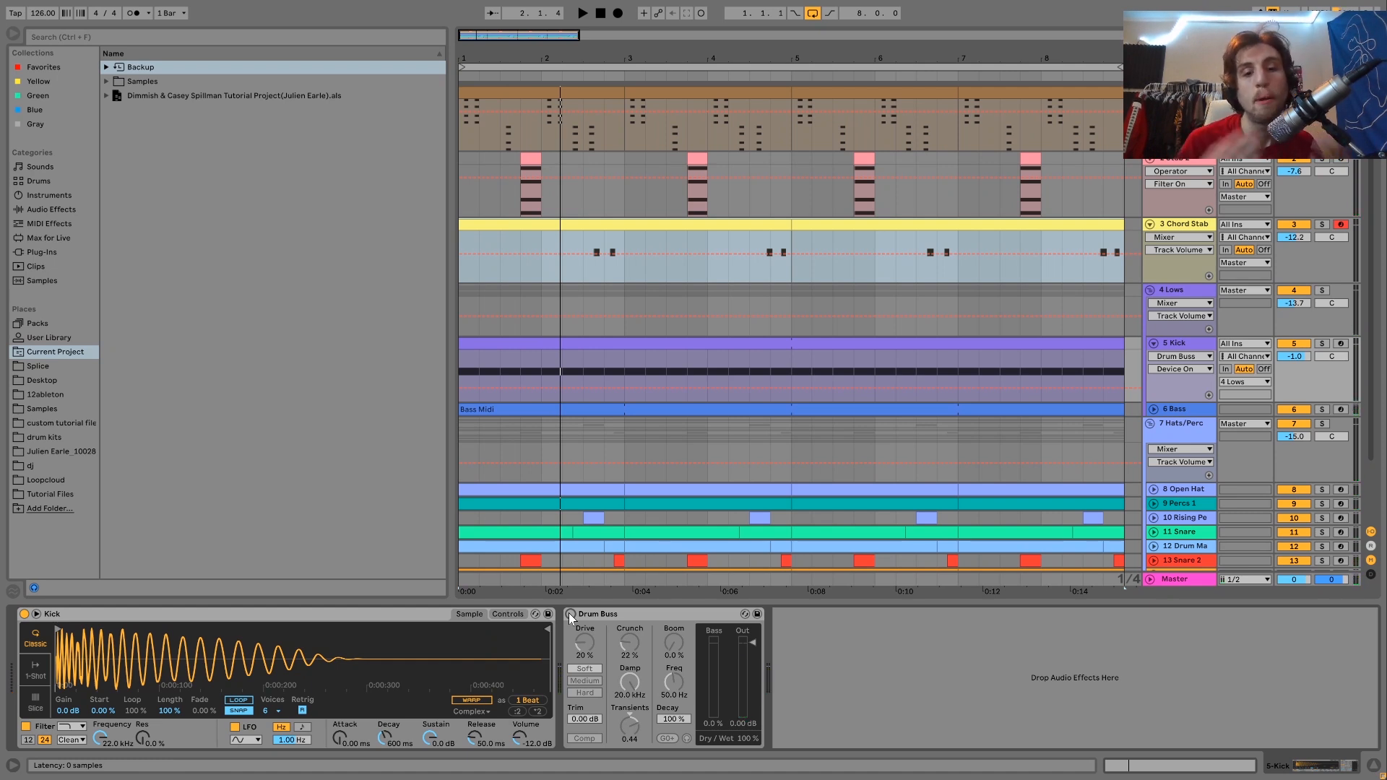
click(571, 614)
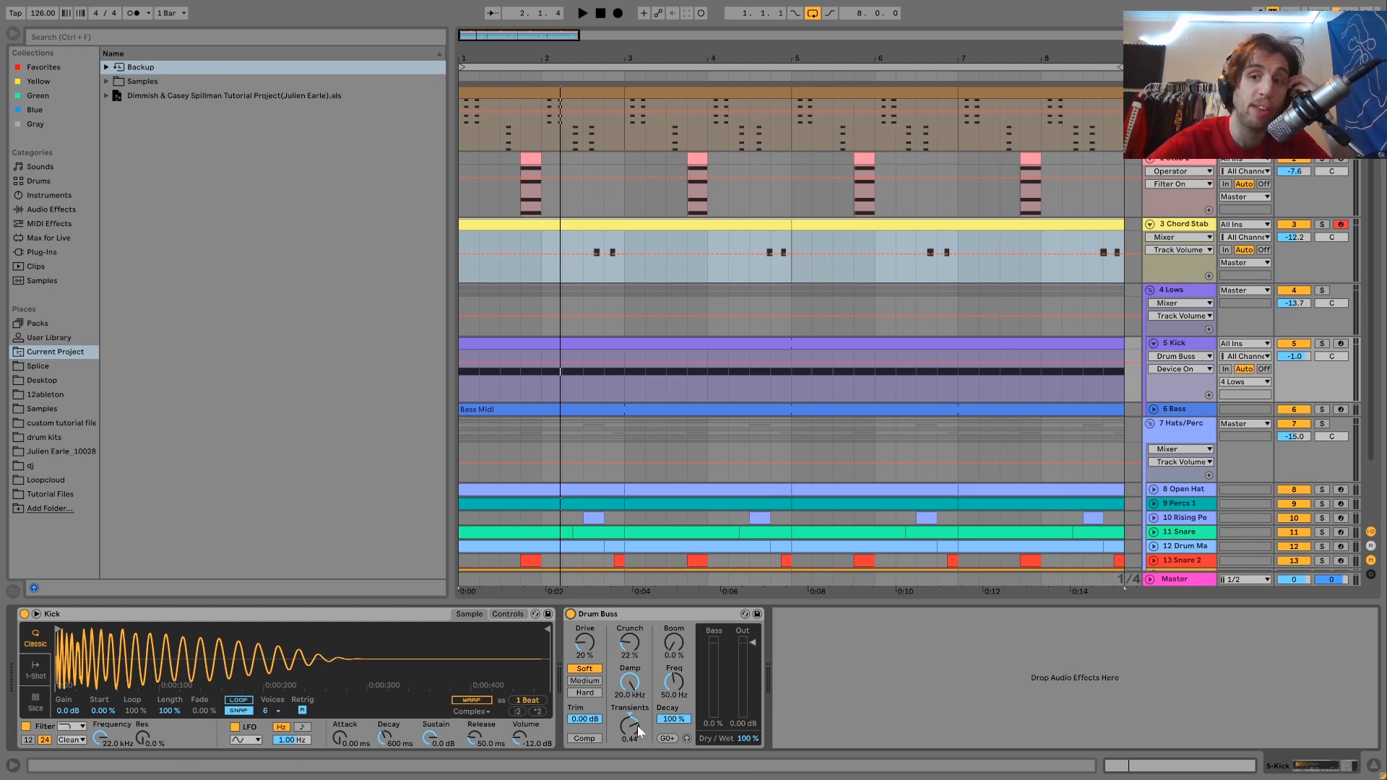
key(space)
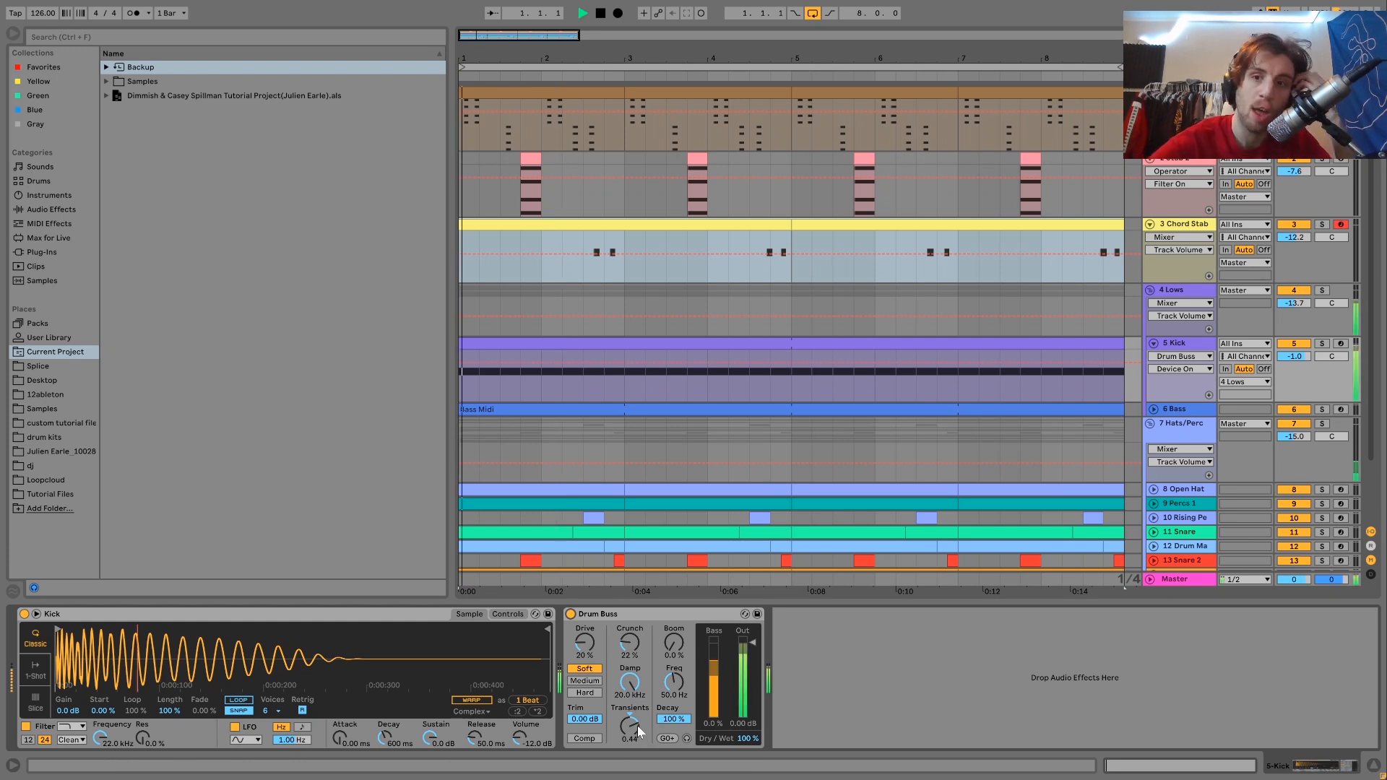
Solo and unfold the Bass track, display its devices, select its clip, and play the bass alone from bar 1
click(1326, 409)
key(space)
click(1148, 409)
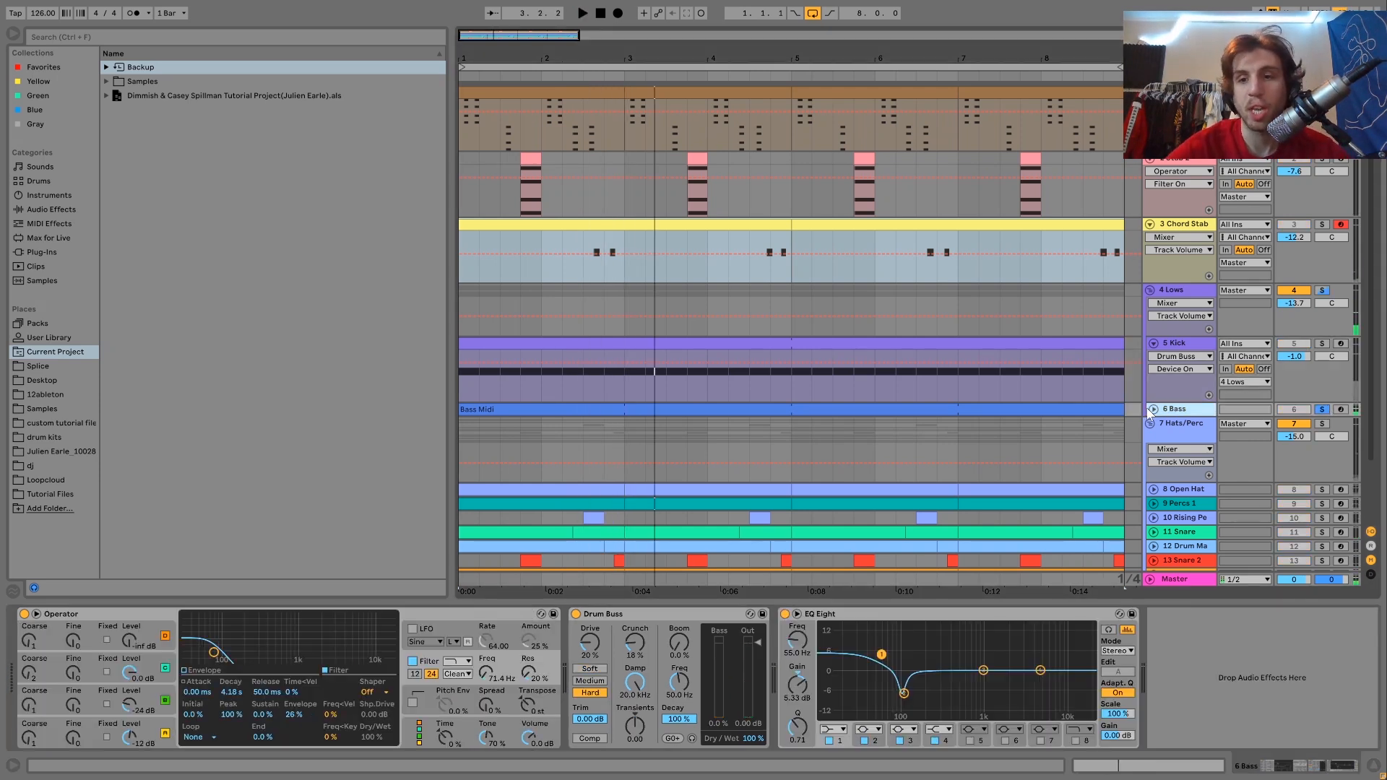
click(1154, 409)
click(1082, 406)
key(space)
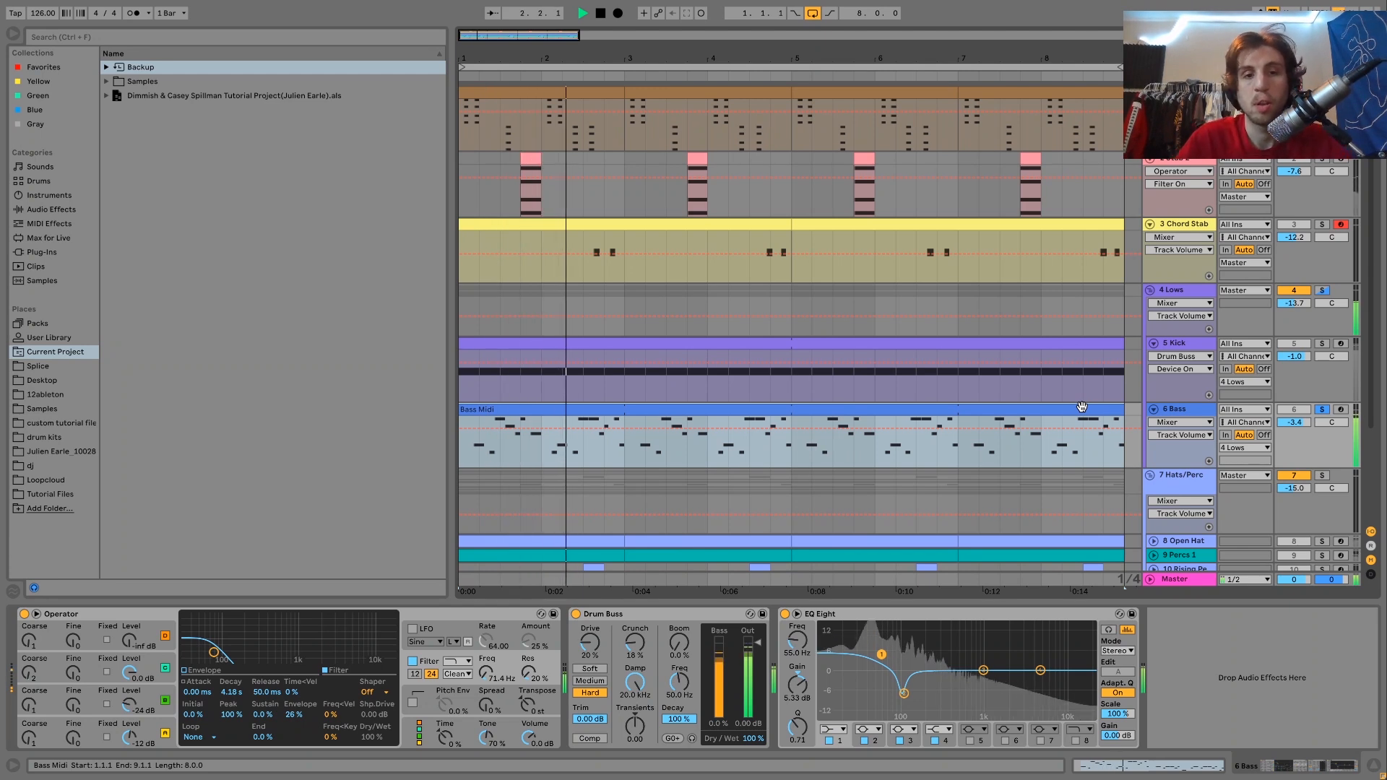
Open the Bass Midi clip, audition its F#0, A0, B0, C#1 and E0 pitches, and compare it with the first Stab 2 clip's chord
double_click(1081, 406)
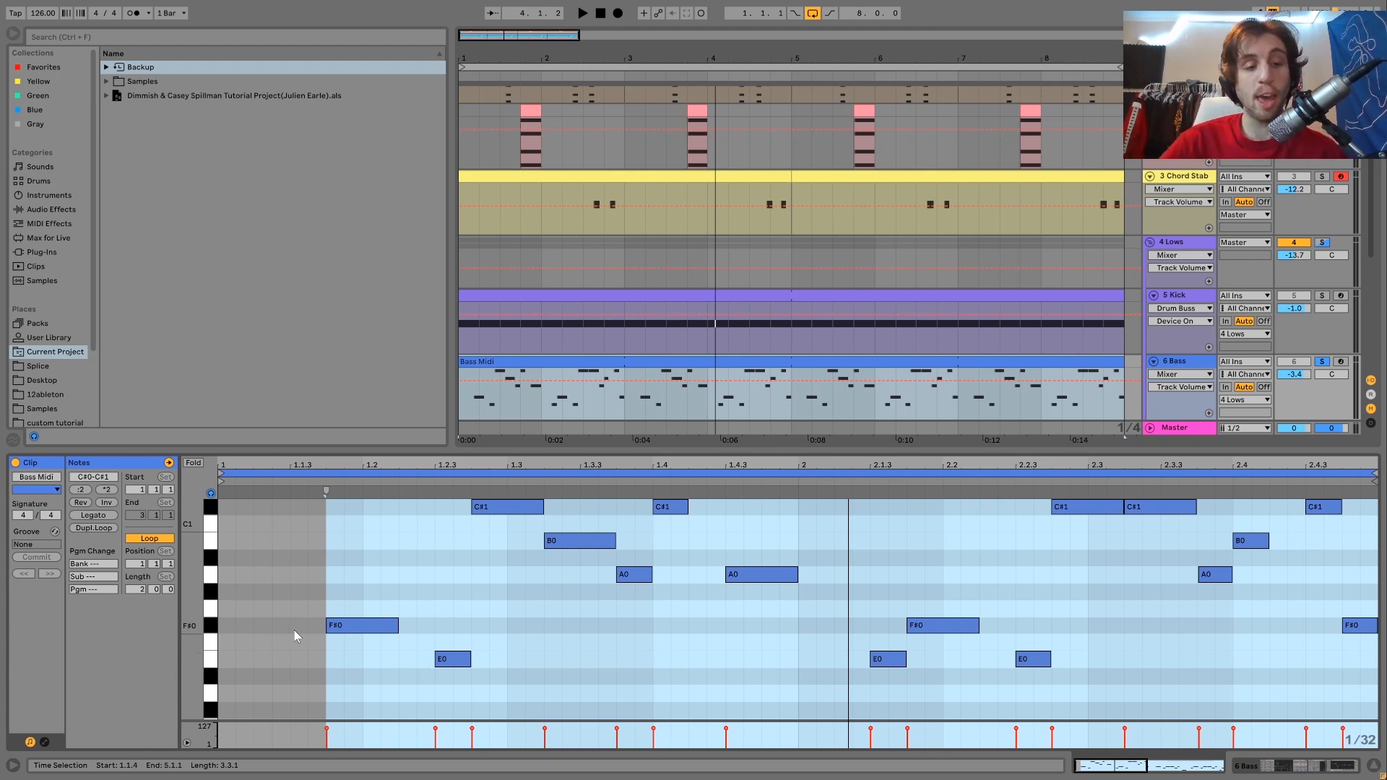
click(217, 634)
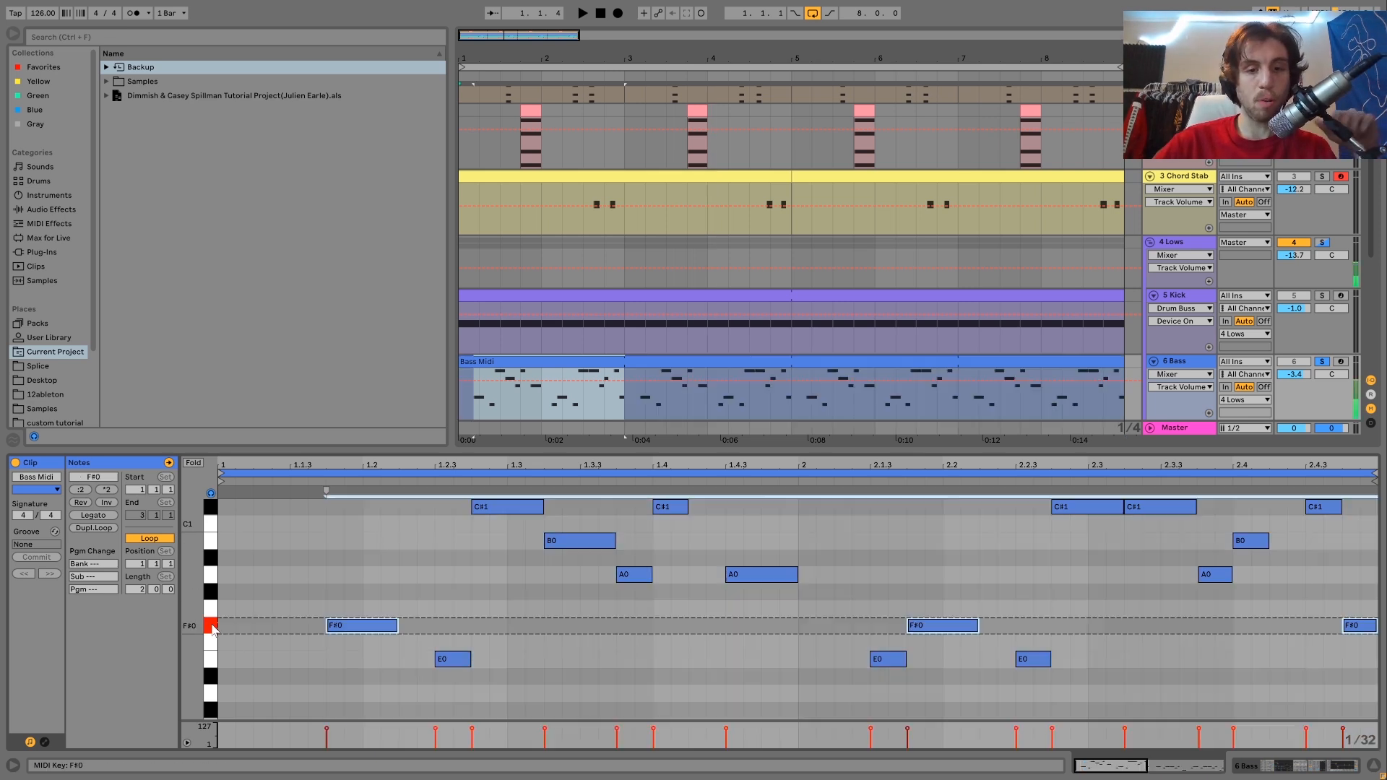
click(213, 582)
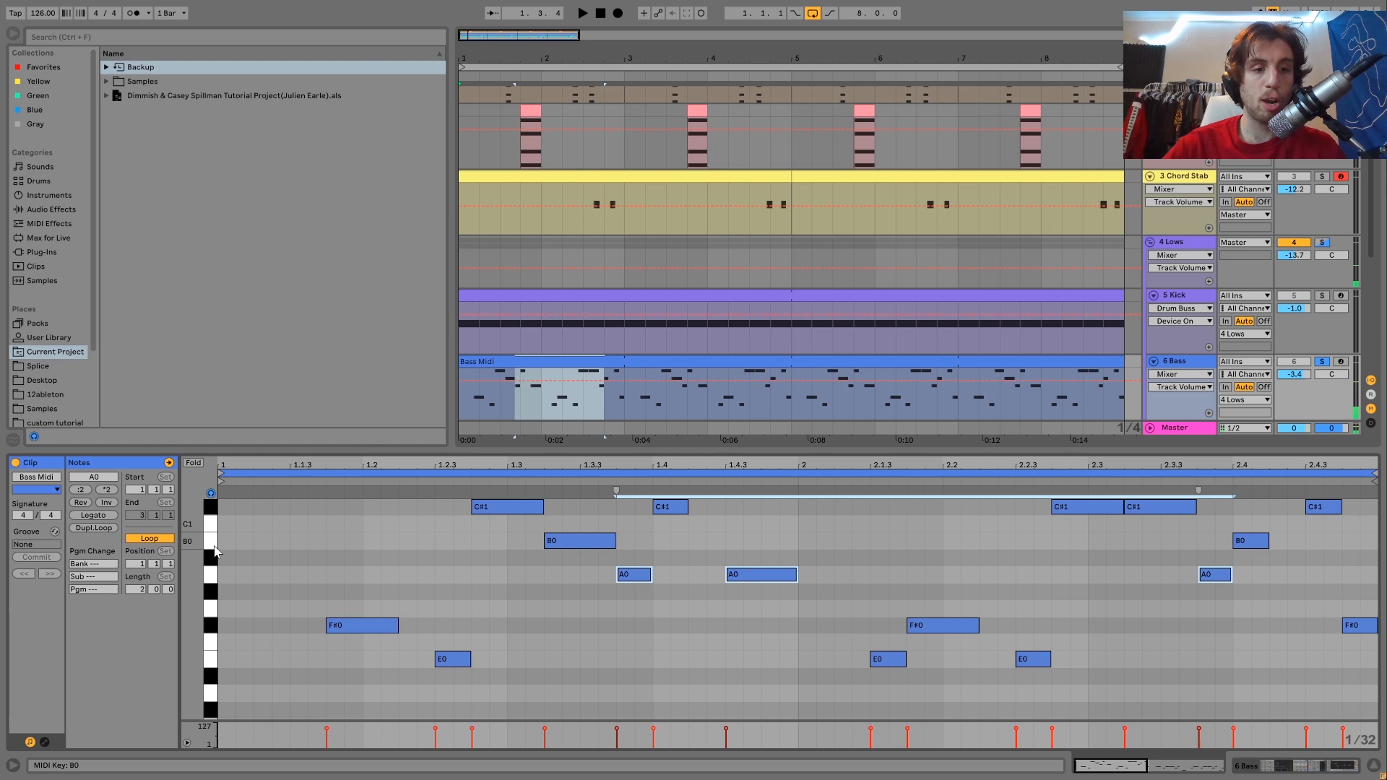
click(215, 549)
click(214, 509)
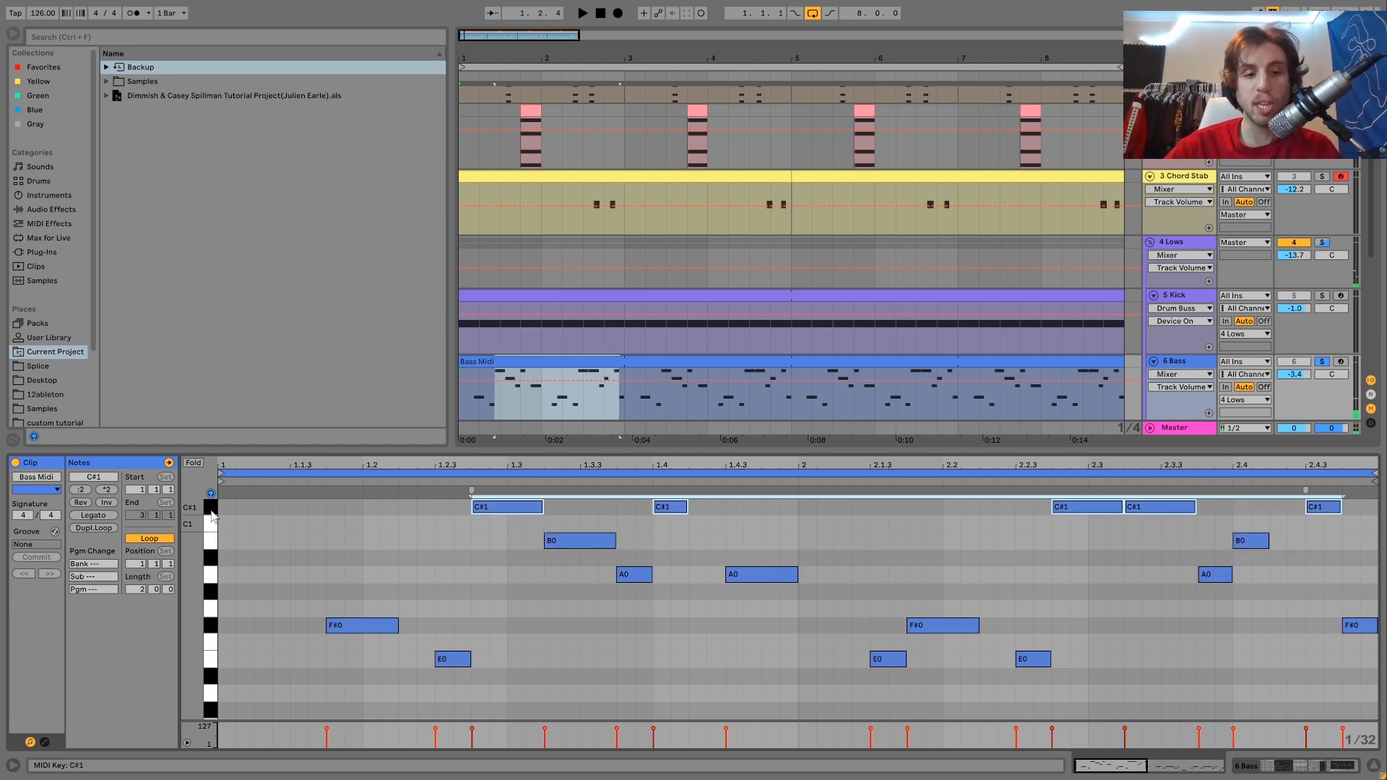
click(214, 661)
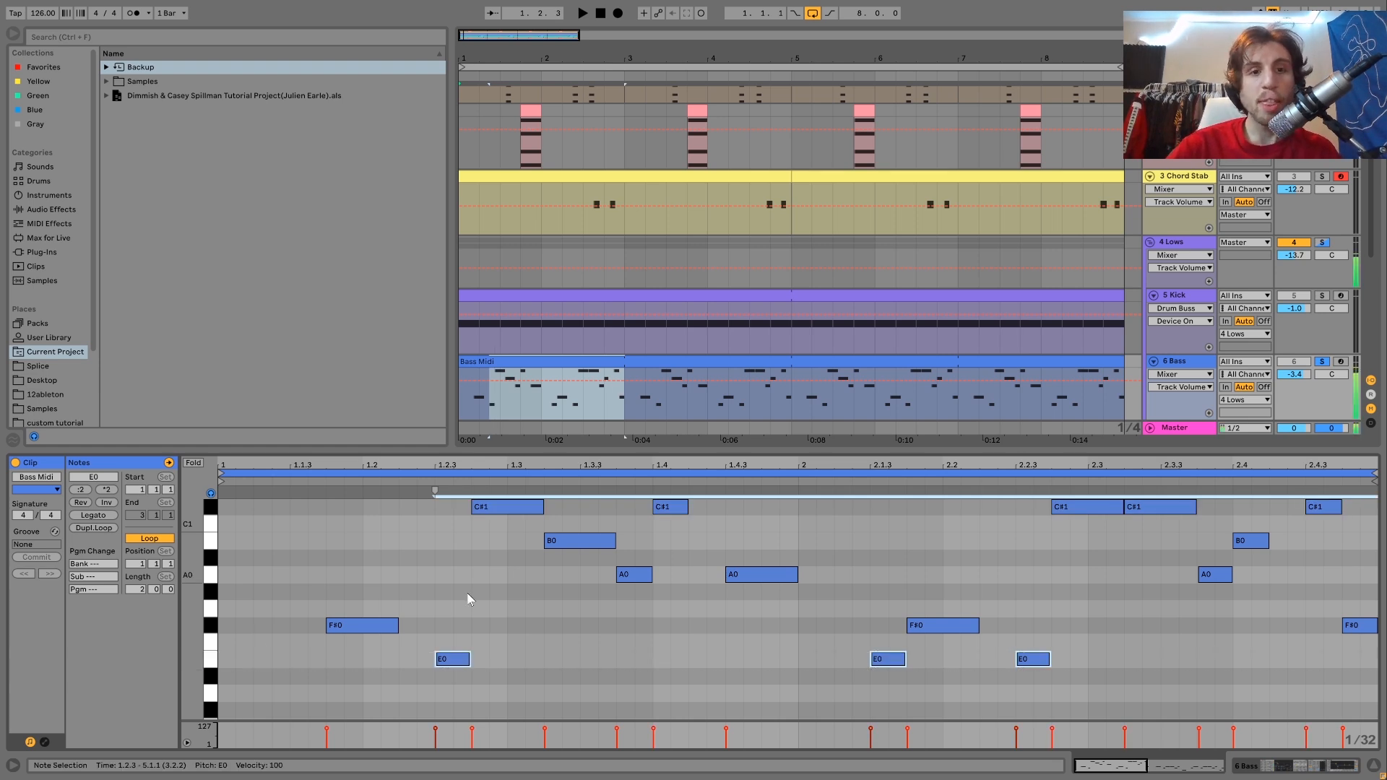
click(531, 117)
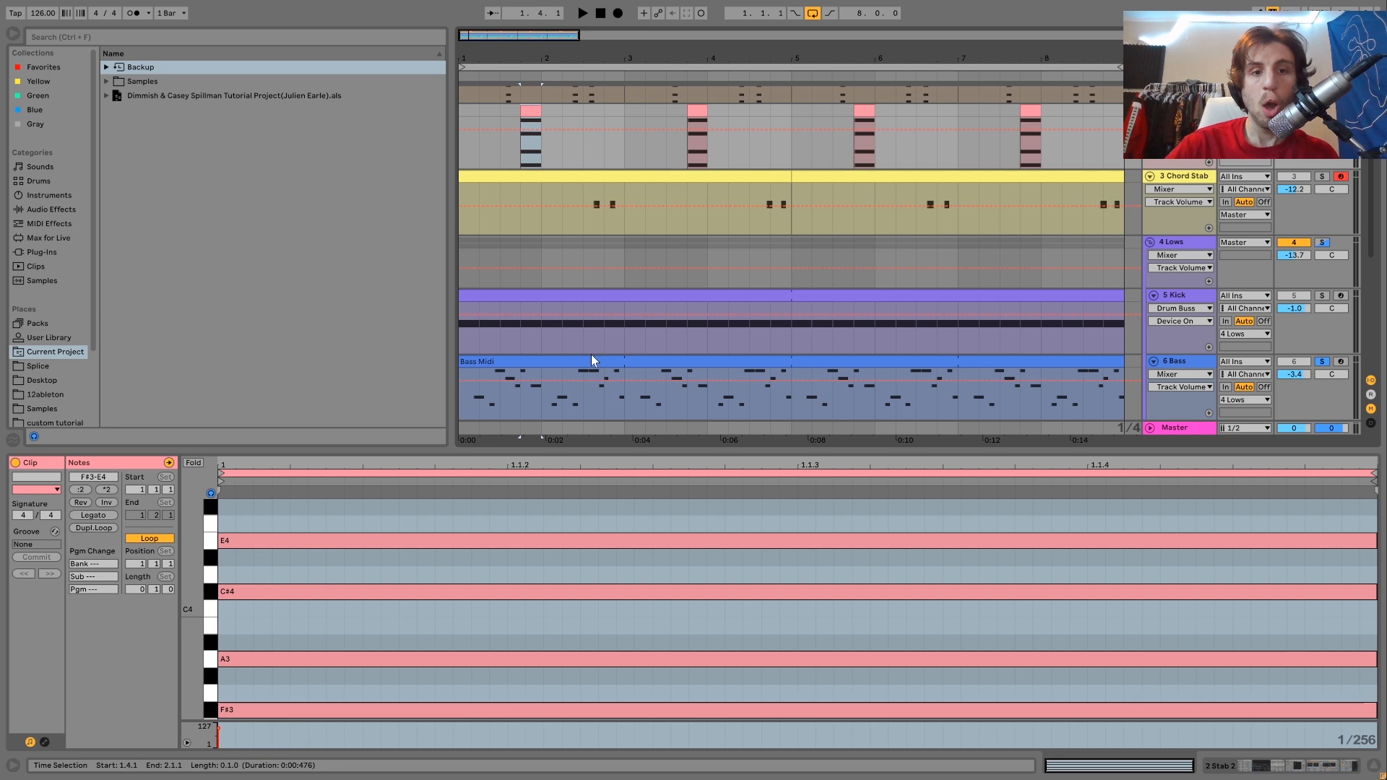
click(545, 362)
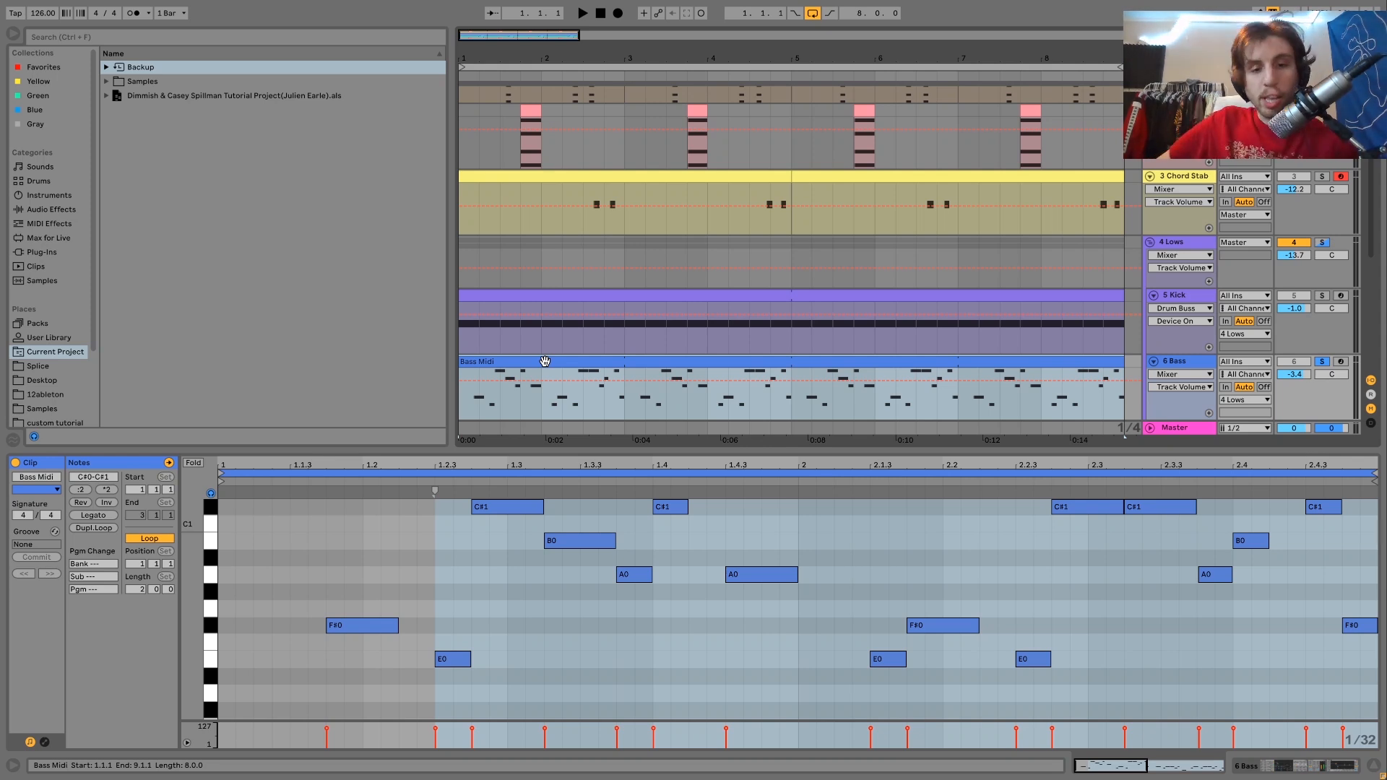
Select the bassline's opening F#0 and E0 notes, play the bass, and select the final F#0 note at 2.4.4
drag(365, 567, 443, 670)
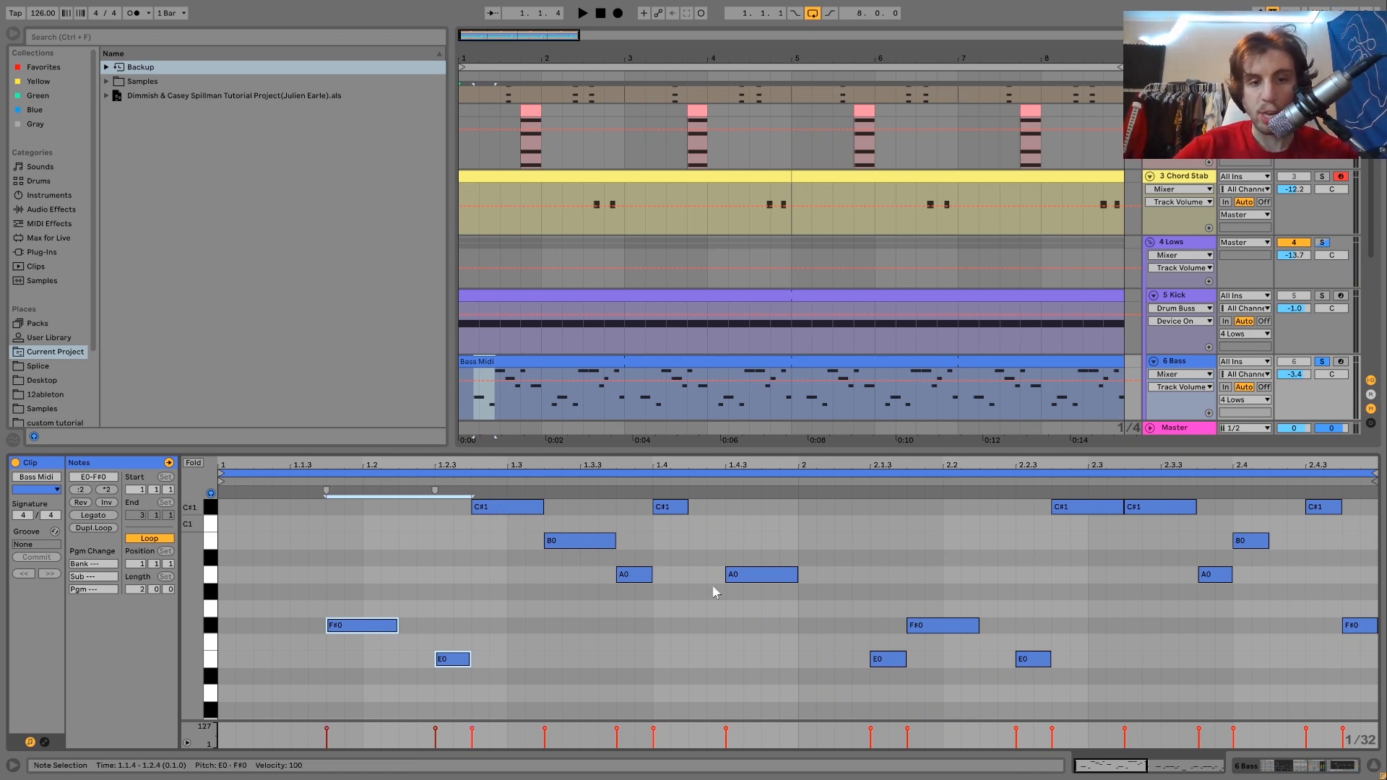
key(space)
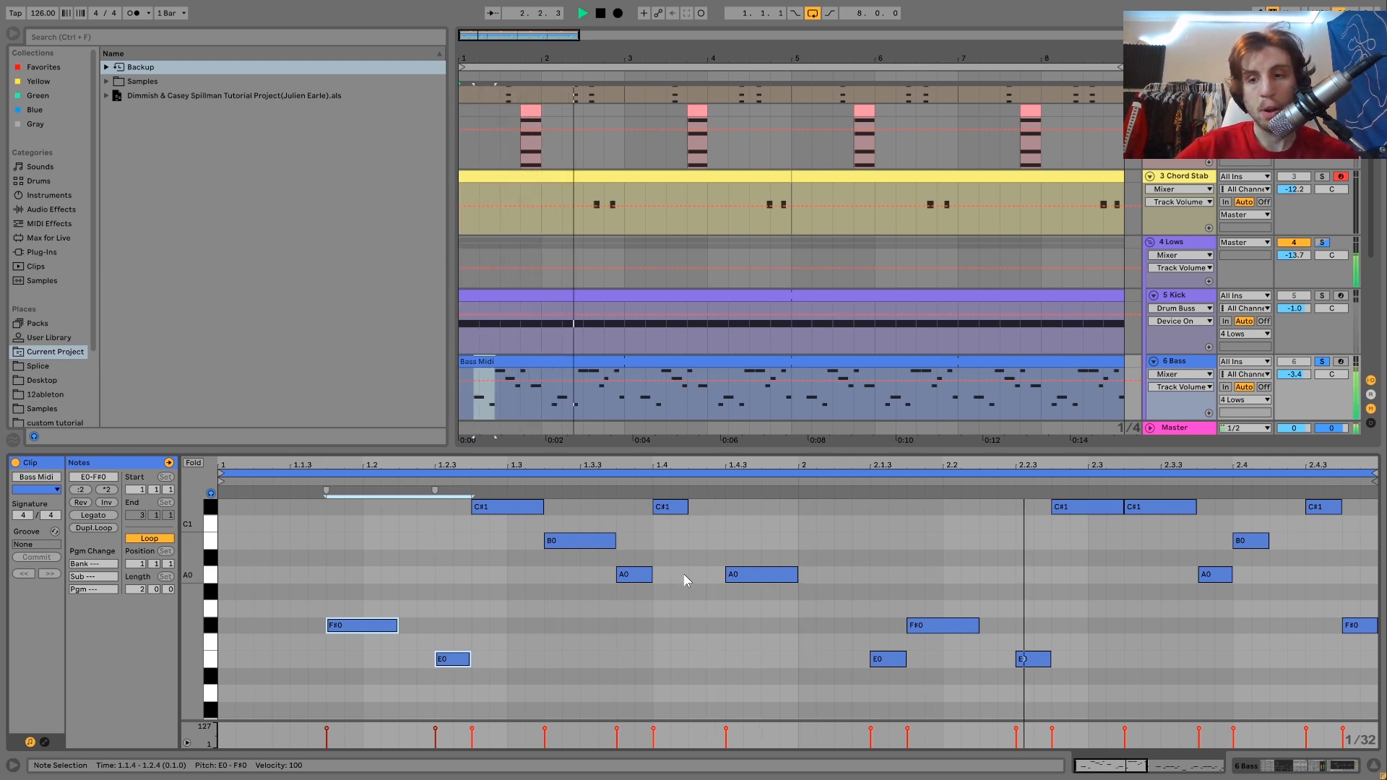
key(space)
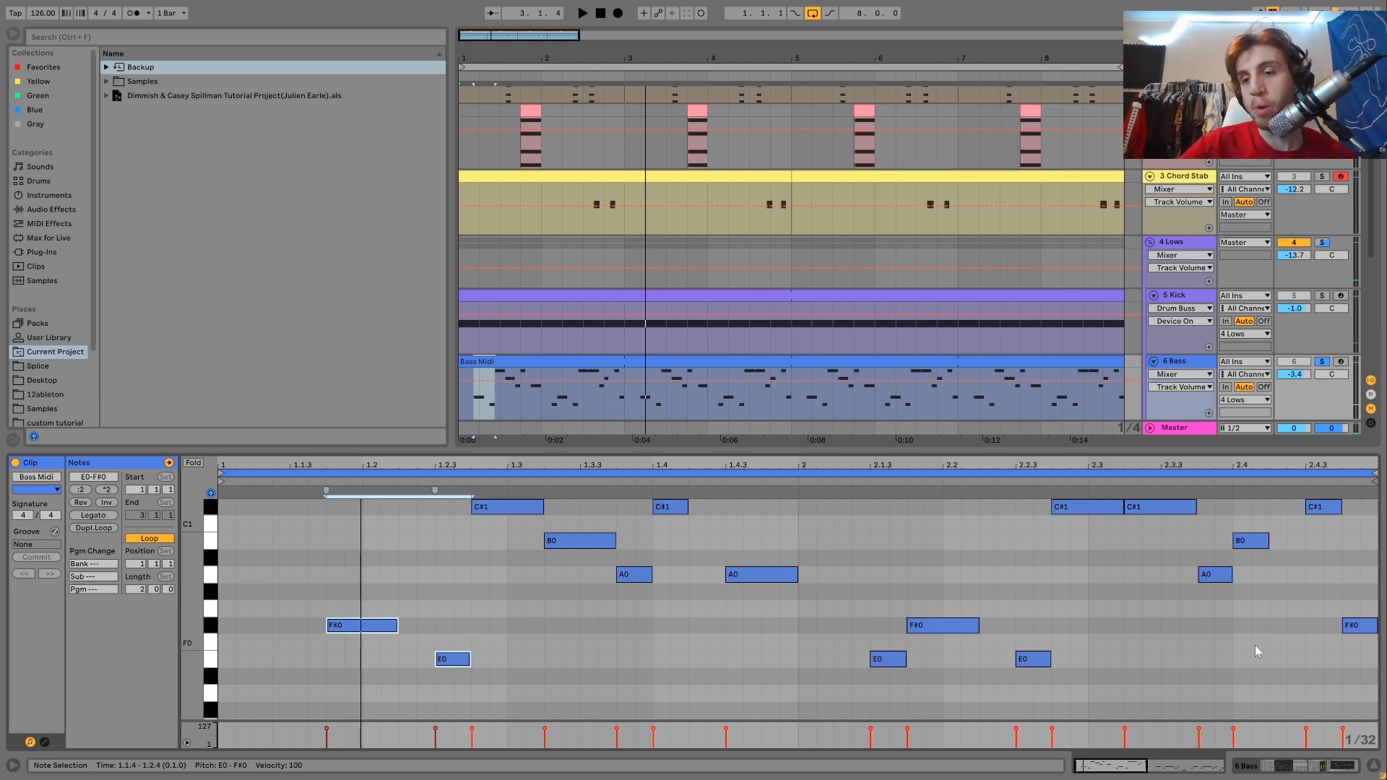
click(1363, 627)
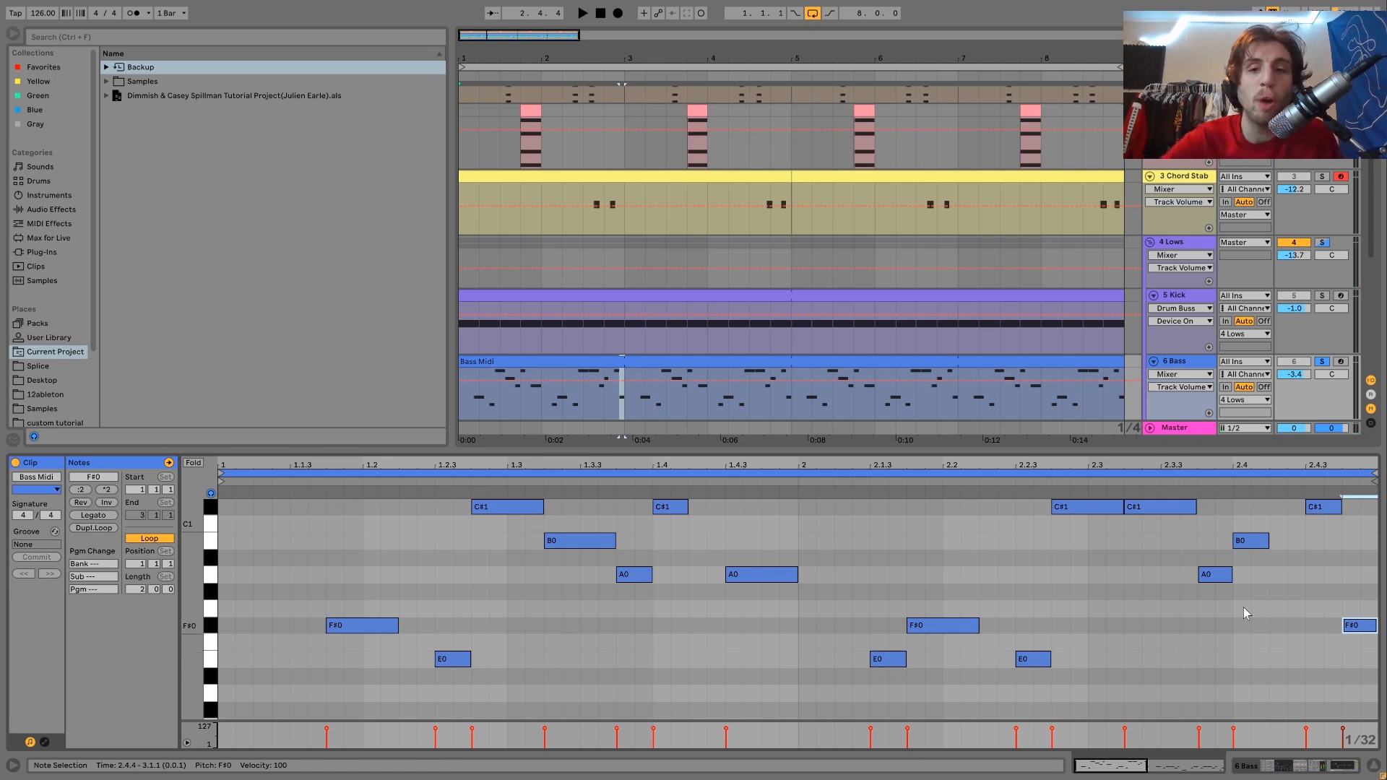
Duplicate the Bass Midi clip to bar 9 as a backup and return to the original clip at bar 1
click(988, 361)
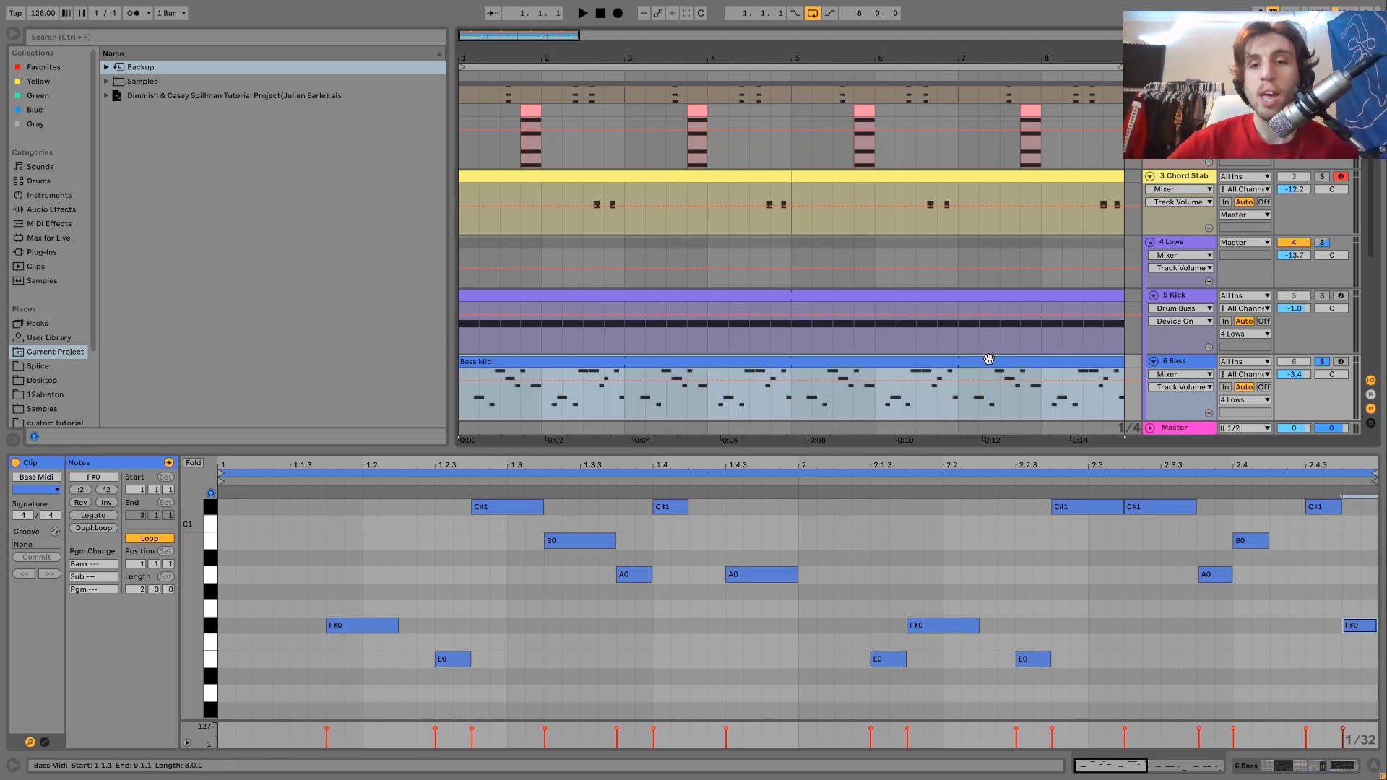
key(ctrl+d)
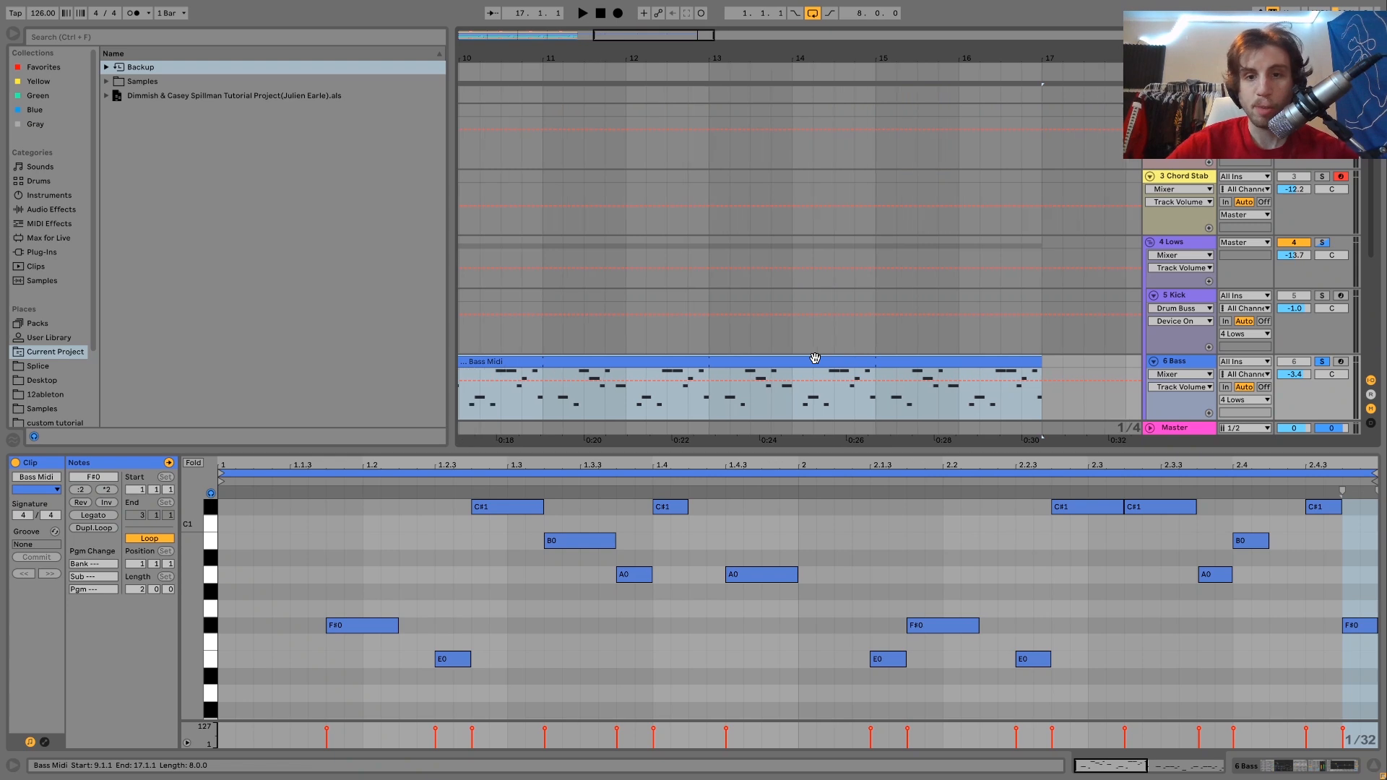
key(Home)
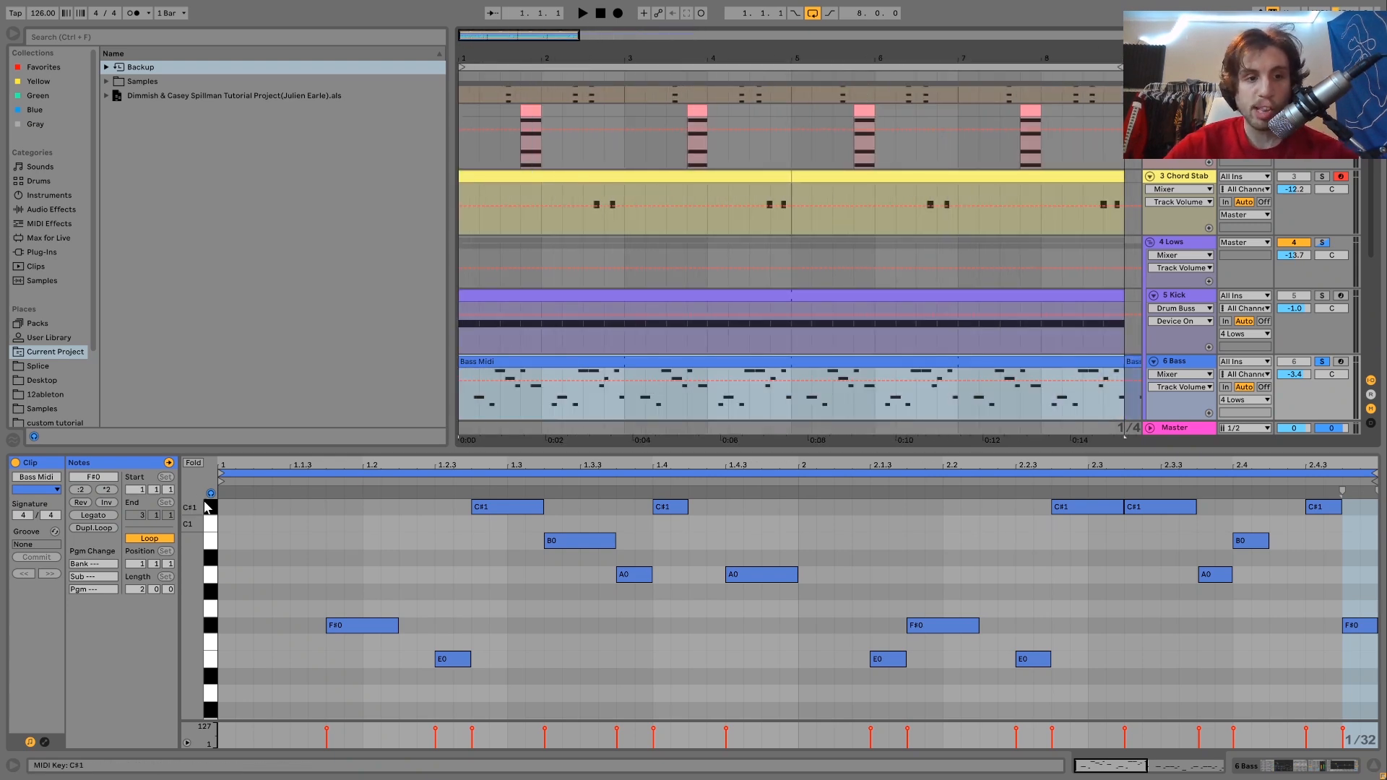
Fold the piano roll to used pitches and move all C#1, B0, A0 and E0 bass notes to F#0
key(f)
click(211, 508)
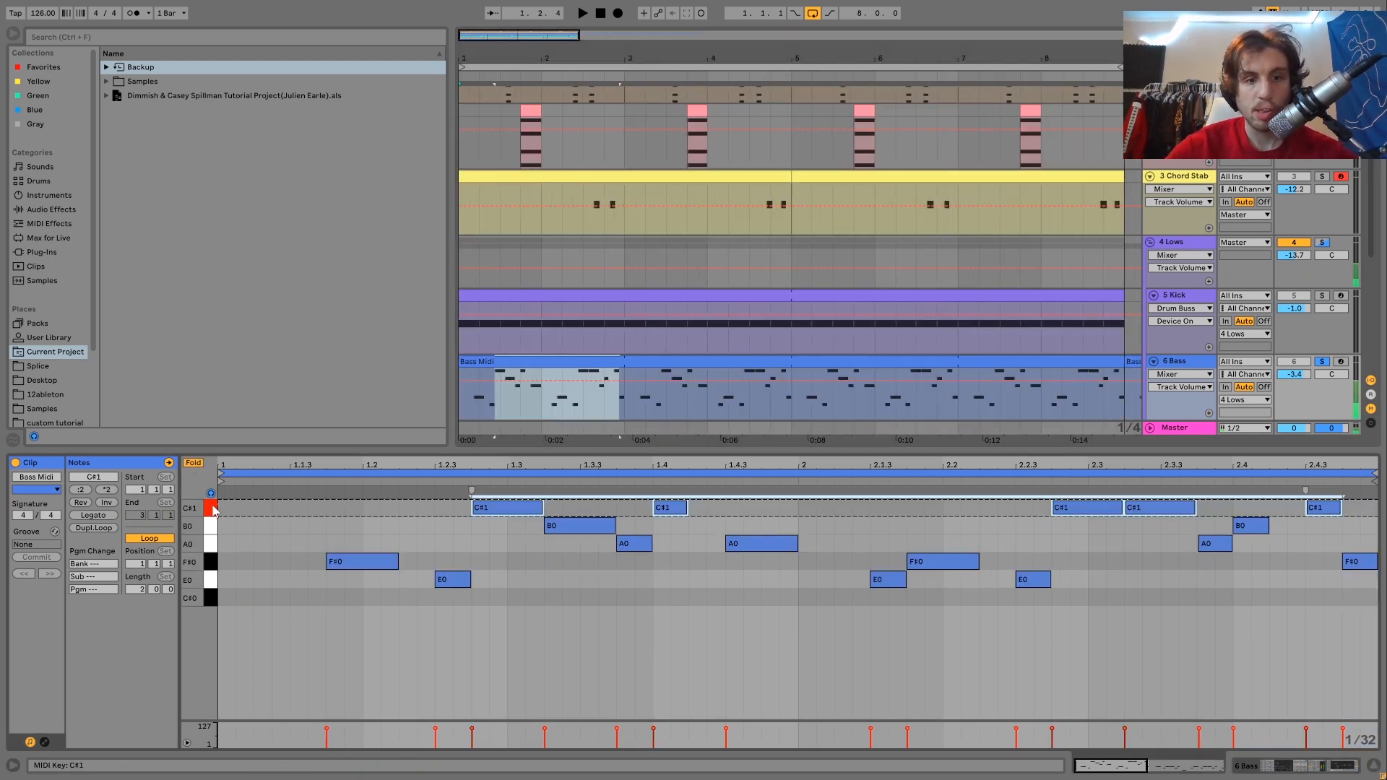
key(Down)
key(Down)
click(211, 531)
key(Down)
key(Down)
key(Down)
key(Down)
key(Down)
click(212, 580)
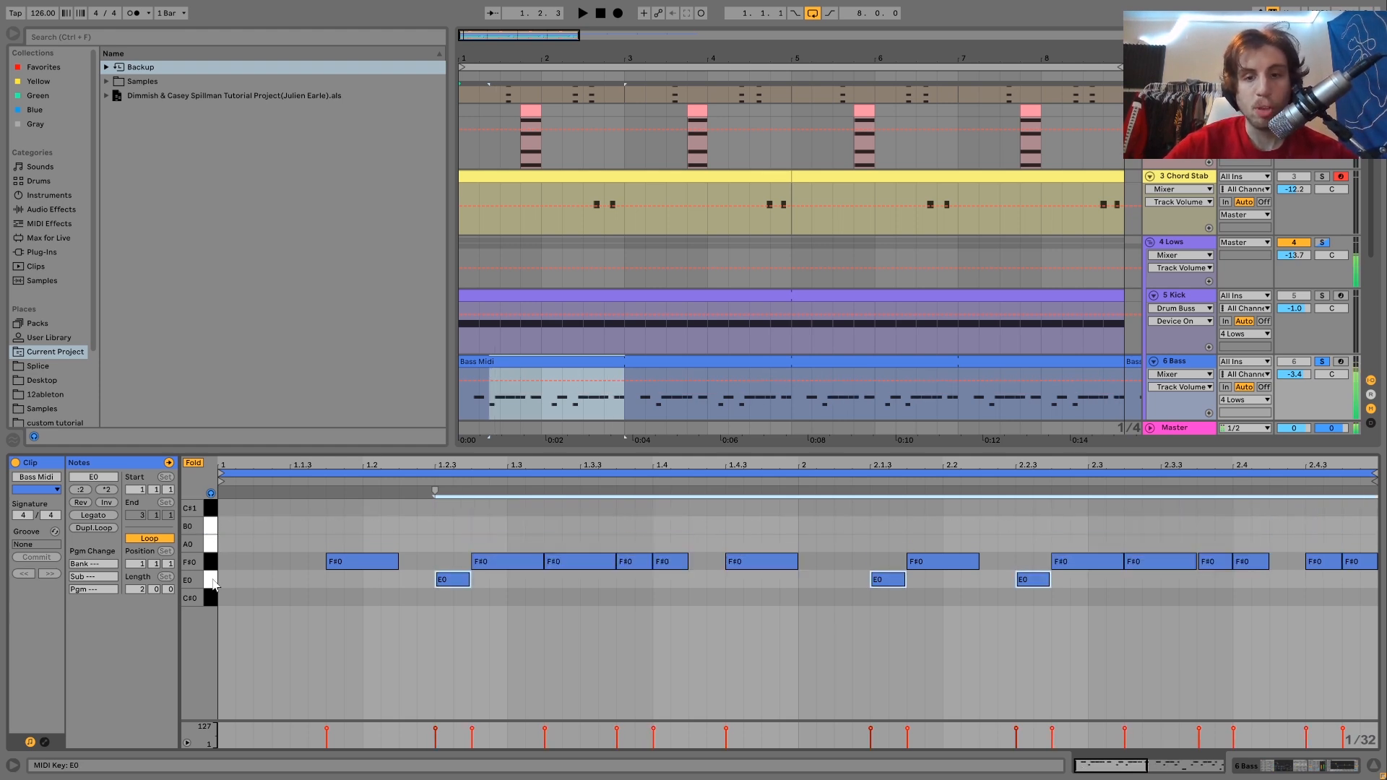
key(Up)
key(Up)
Play the one-note bassline alone, and play it again from bar 1 with the Kick track soloed alongside it
key(space)
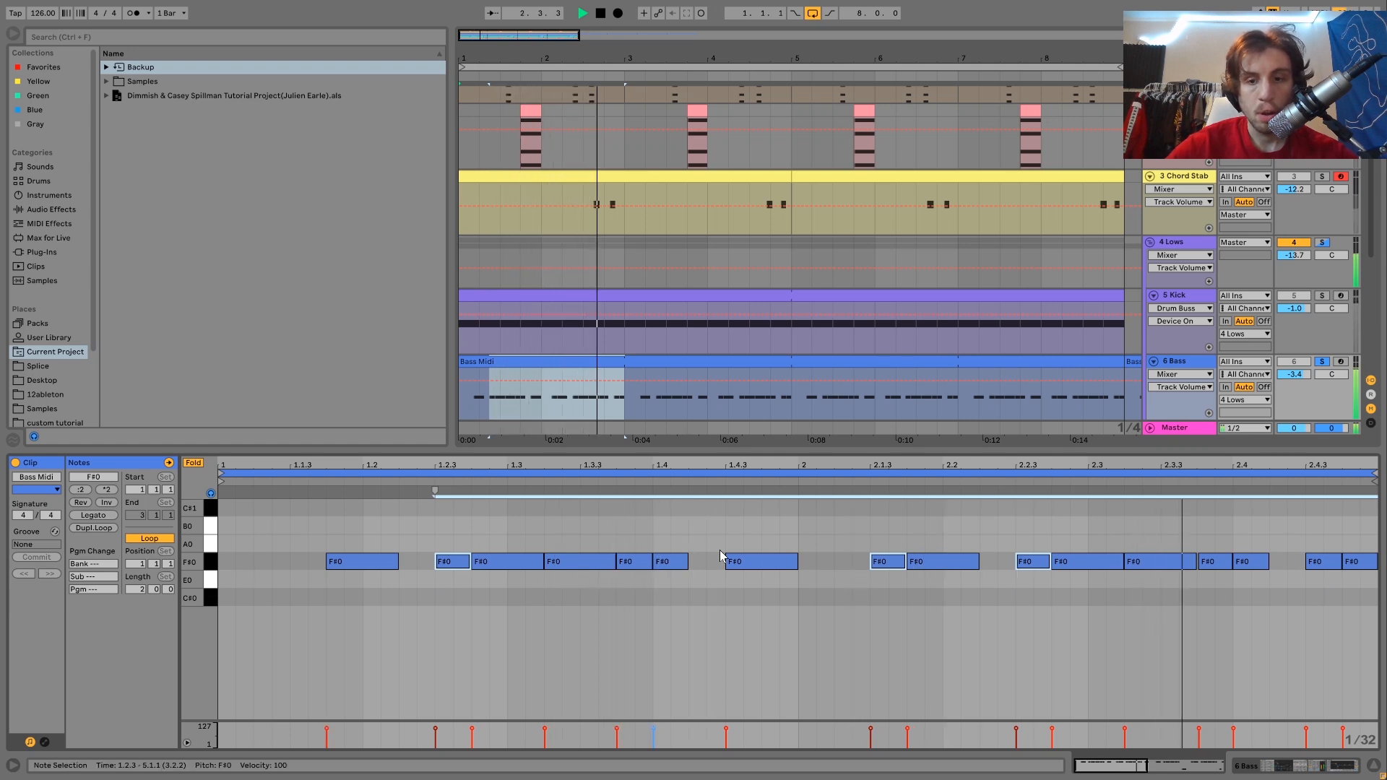
key(space)
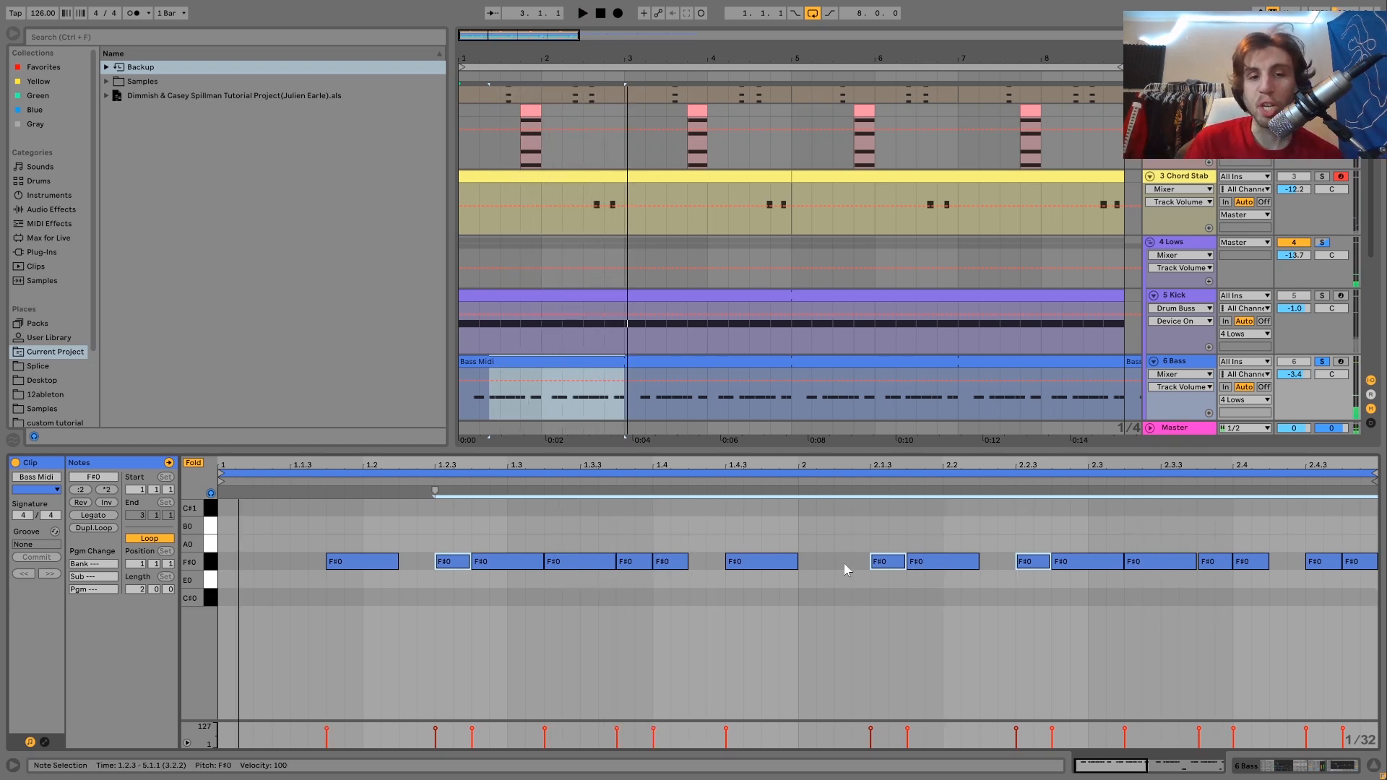
ctrl+click(1324, 297)
key(space)
key(space)
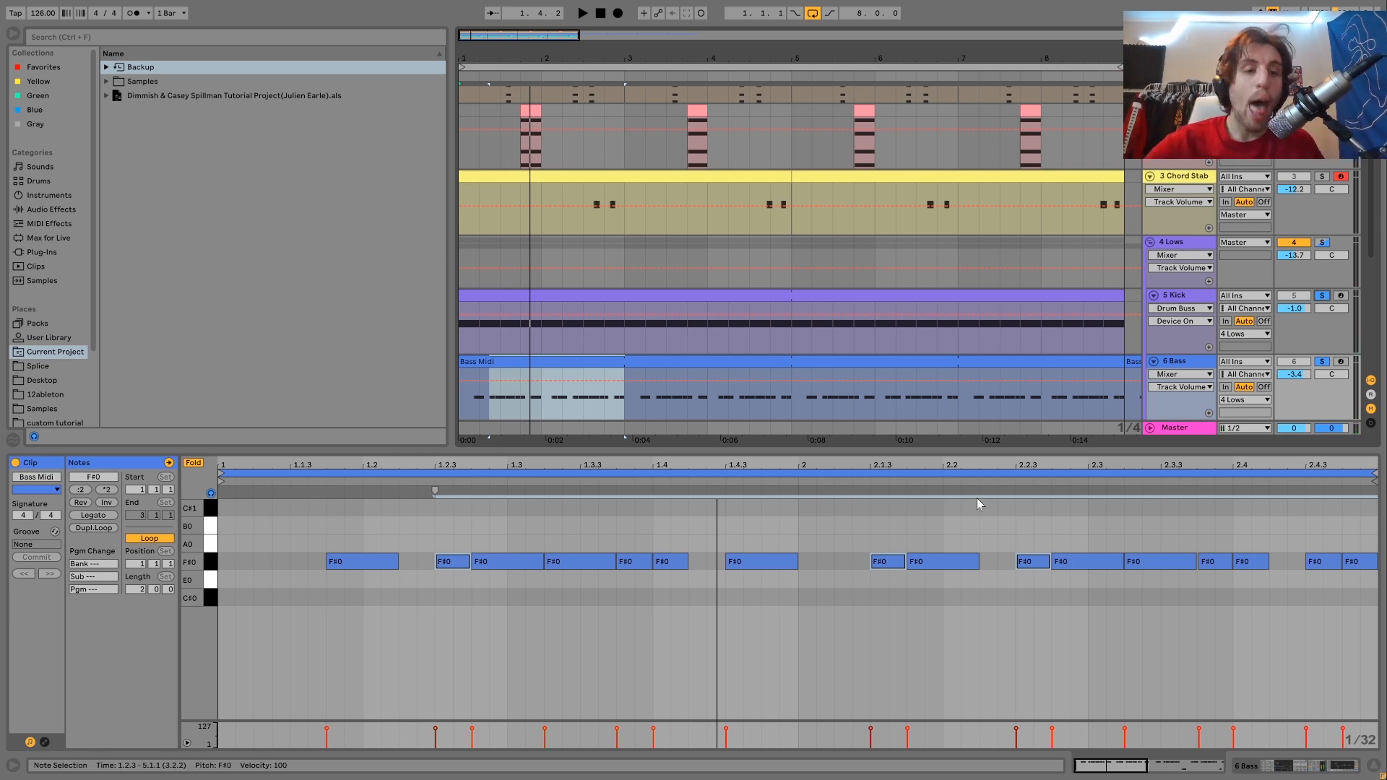
Unfold the piano roll and raise the three selected short F#0 notes to B0
key(f)
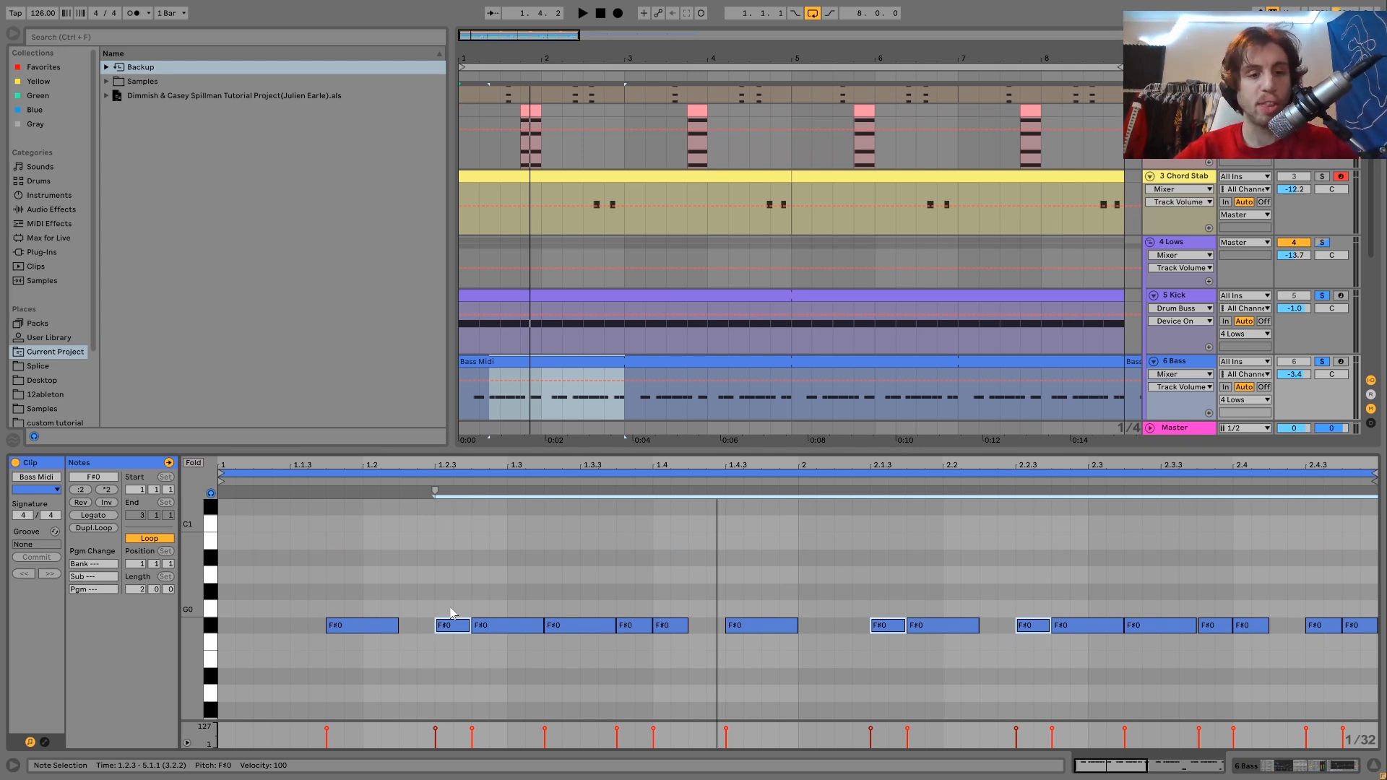
key(Up)
key(Up)
key(Up)
key(Up)
key(Up)
key(Up)
key(Down)
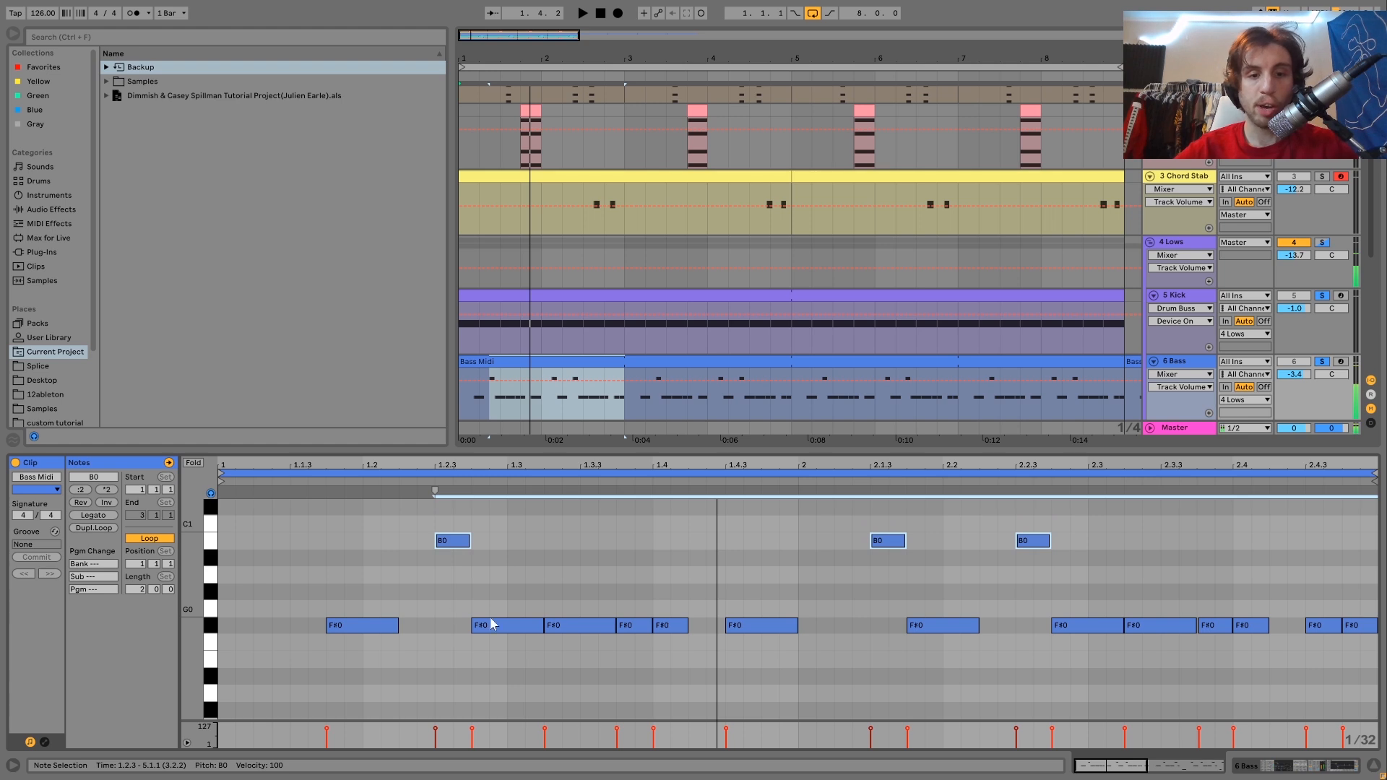
Raise the F#0 note at 1.2.4 to C#1
click(514, 624)
key(Up)
key(Up)
key(Up)
key(Up)
key(Up)
key(Up)
key(Up)
Raise the F#0 note at 2.2.4 to C#1
click(1074, 622)
key(Up)
key(Up)
key(Up)
key(Up)
key(Up)
key(Up)
key(Up)
key(Up)
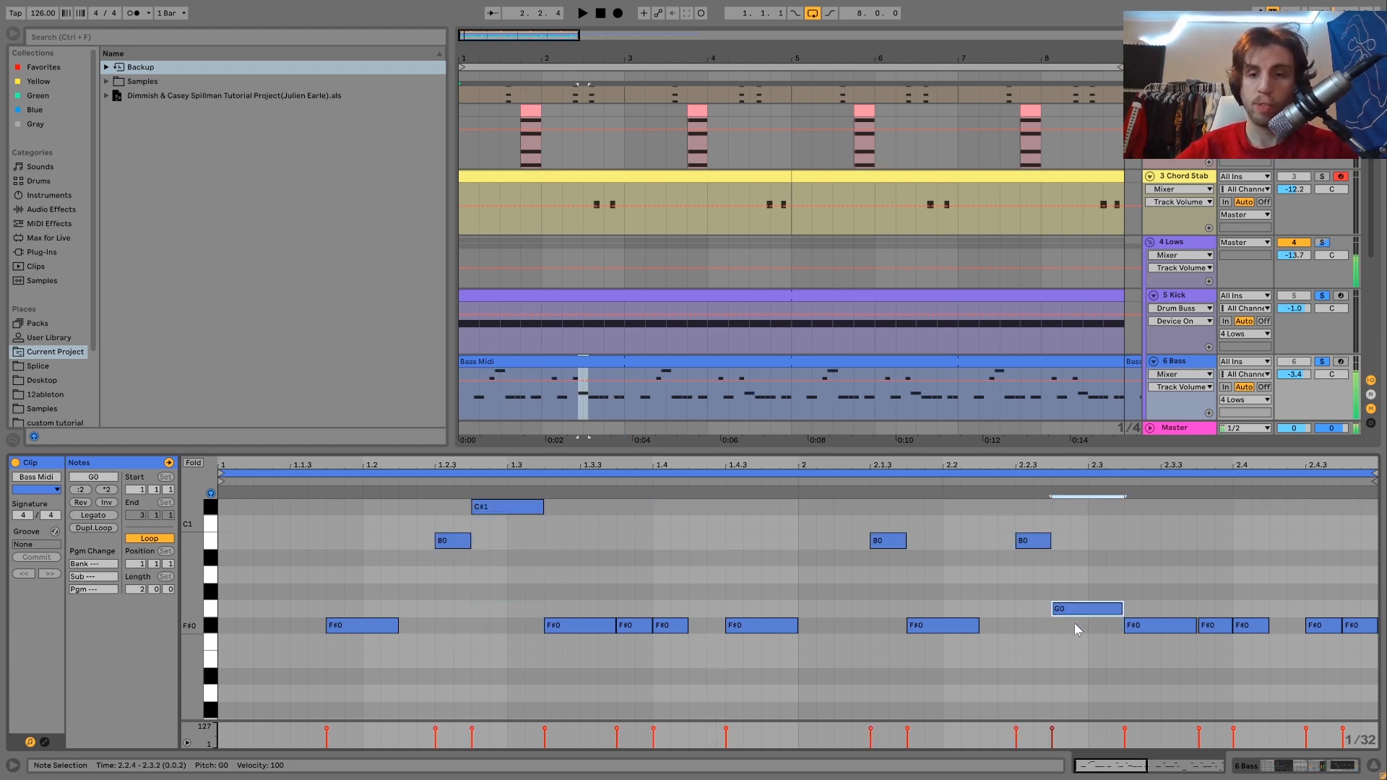
key(Down)
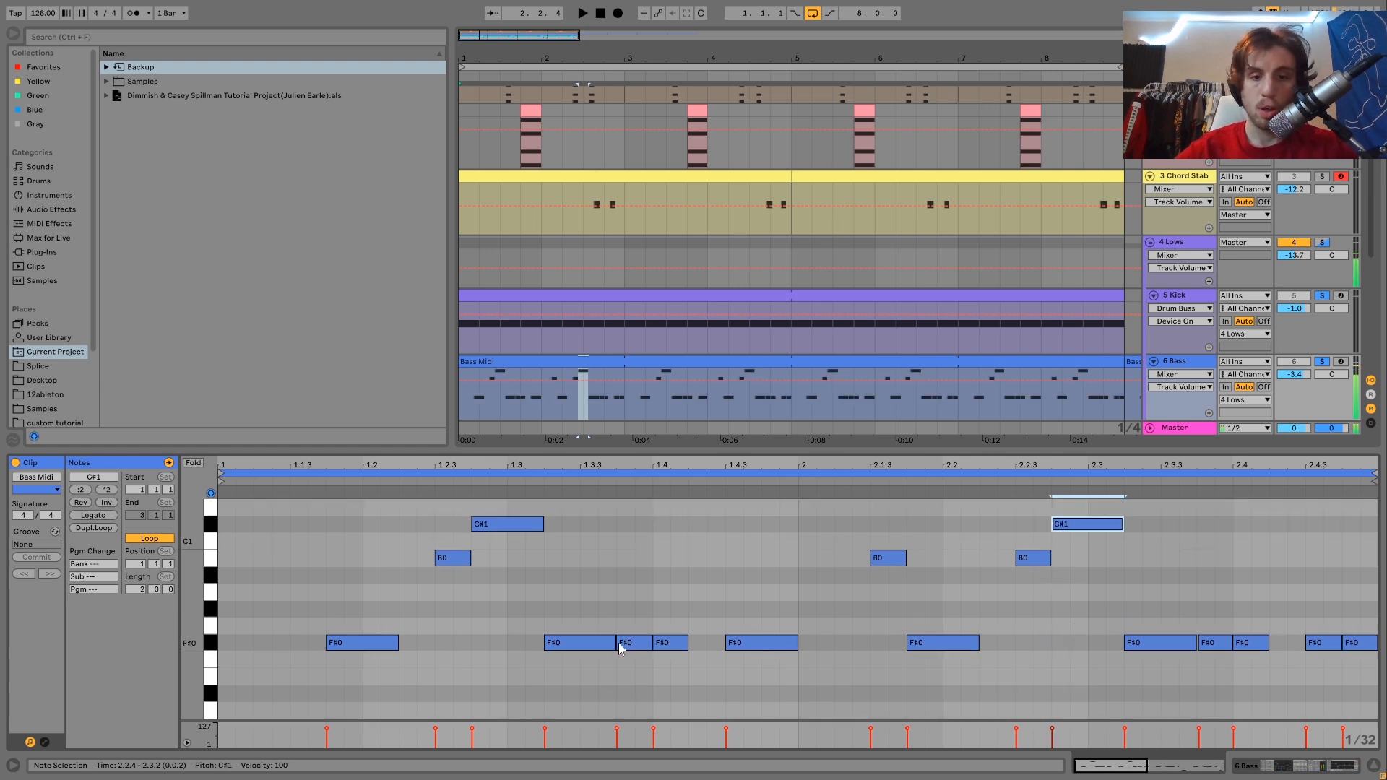
Raise the short F#0 note at 1.3.4 by three semitones and play the altered bassline
click(636, 642)
key(Up)
key(Up)
key(Up)
key(space)
key(space)
Move the backup Bass Midi clip from bar 9 to bar 1, replacing the altered bassline
double_click(954, 50)
drag(526, 54, 668, 94)
drag(871, 363, 549, 383)
drag(466, 56, 459, 120)
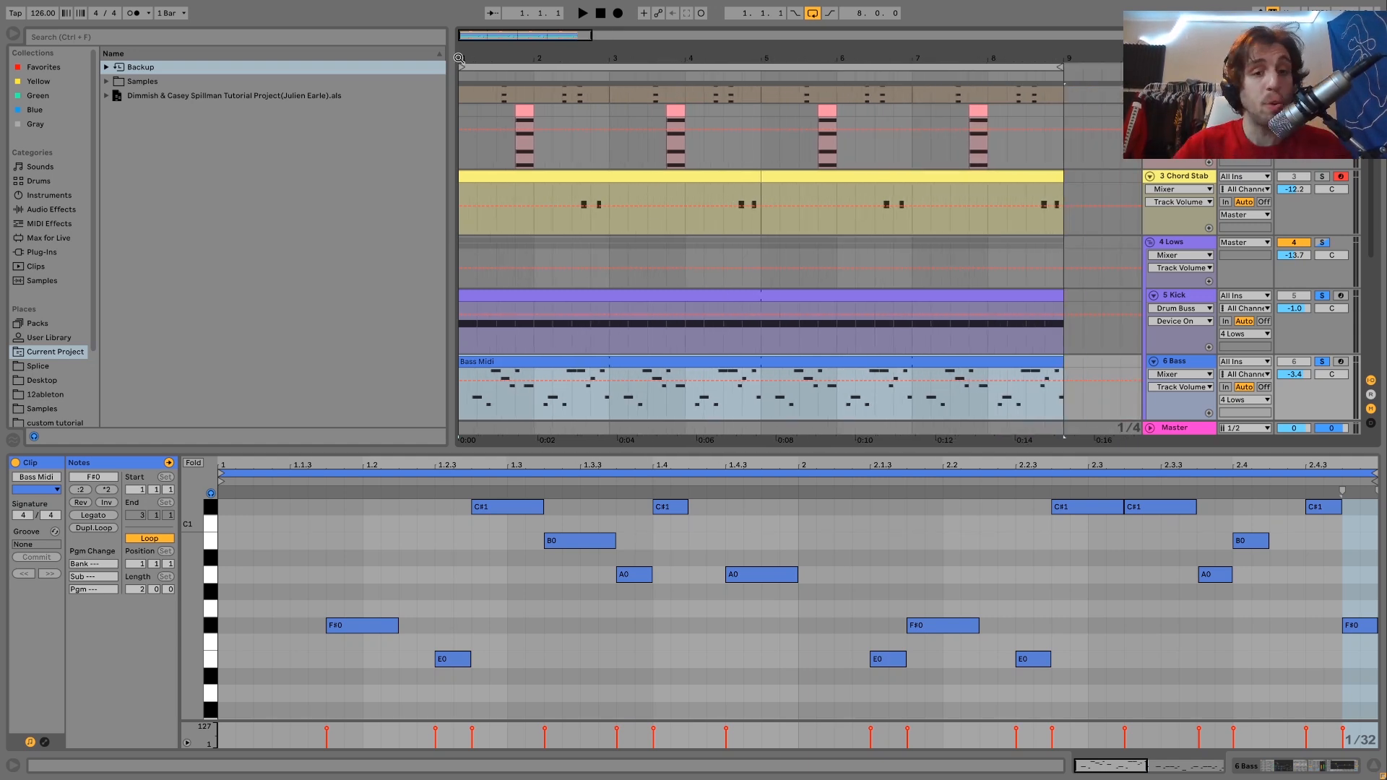
Display the Bass track's devices, show Operator's oscillator A settings, and play the bass from bar 1
click(1186, 363)
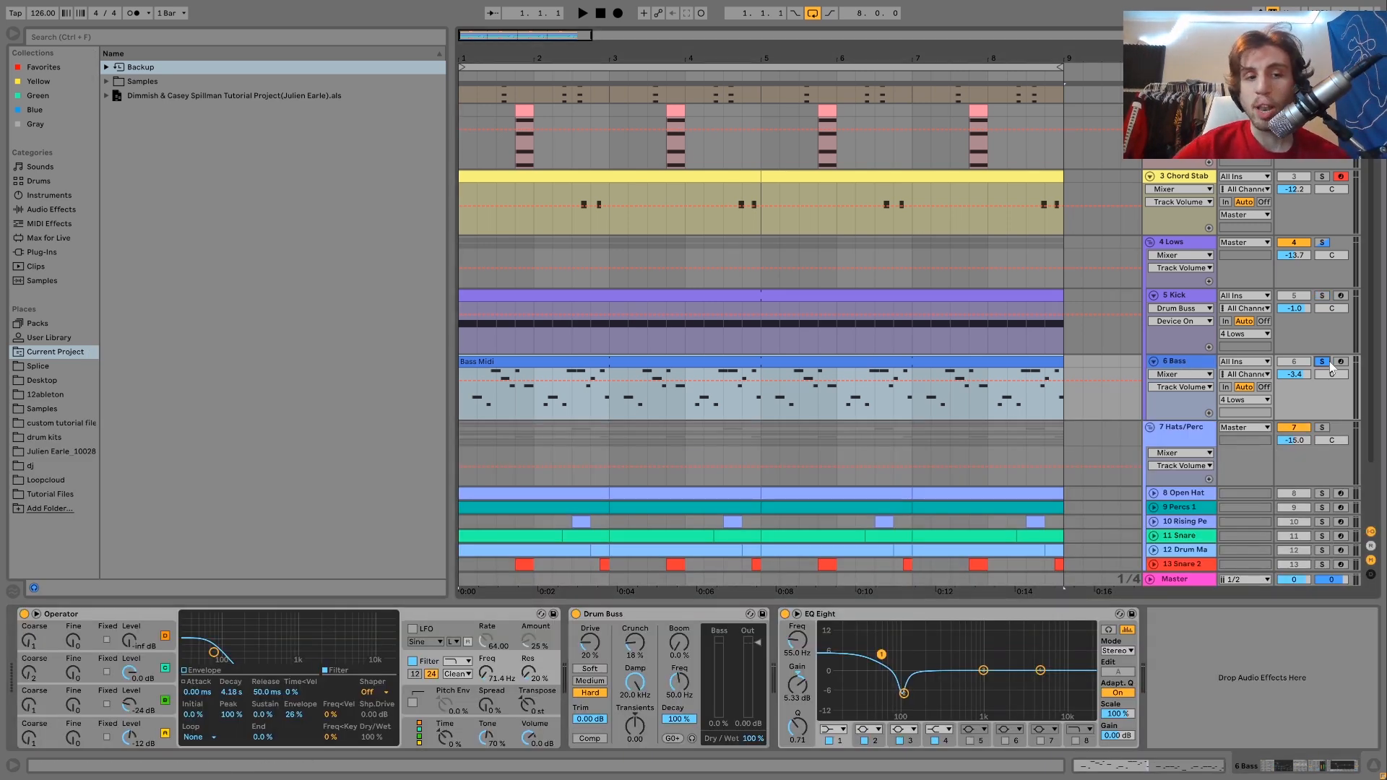
click(164, 733)
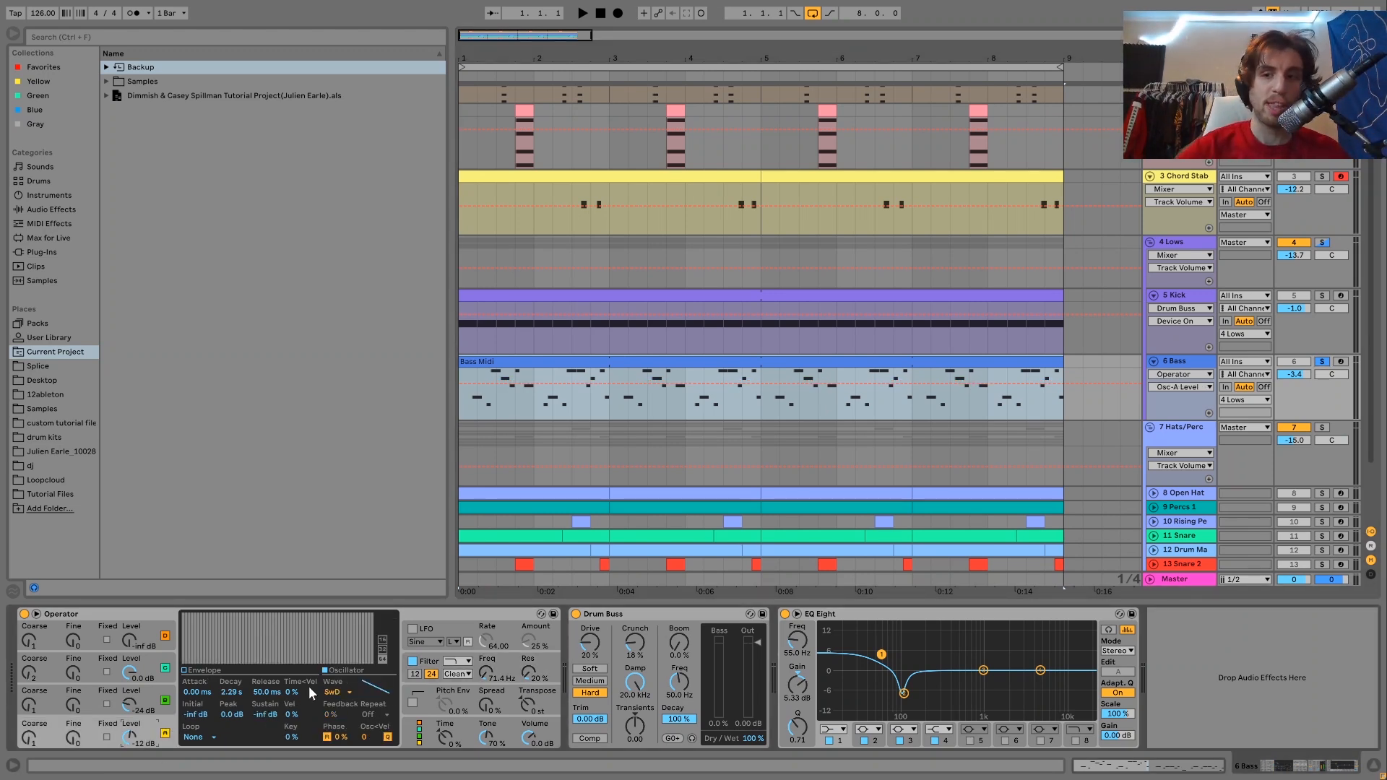
key(space)
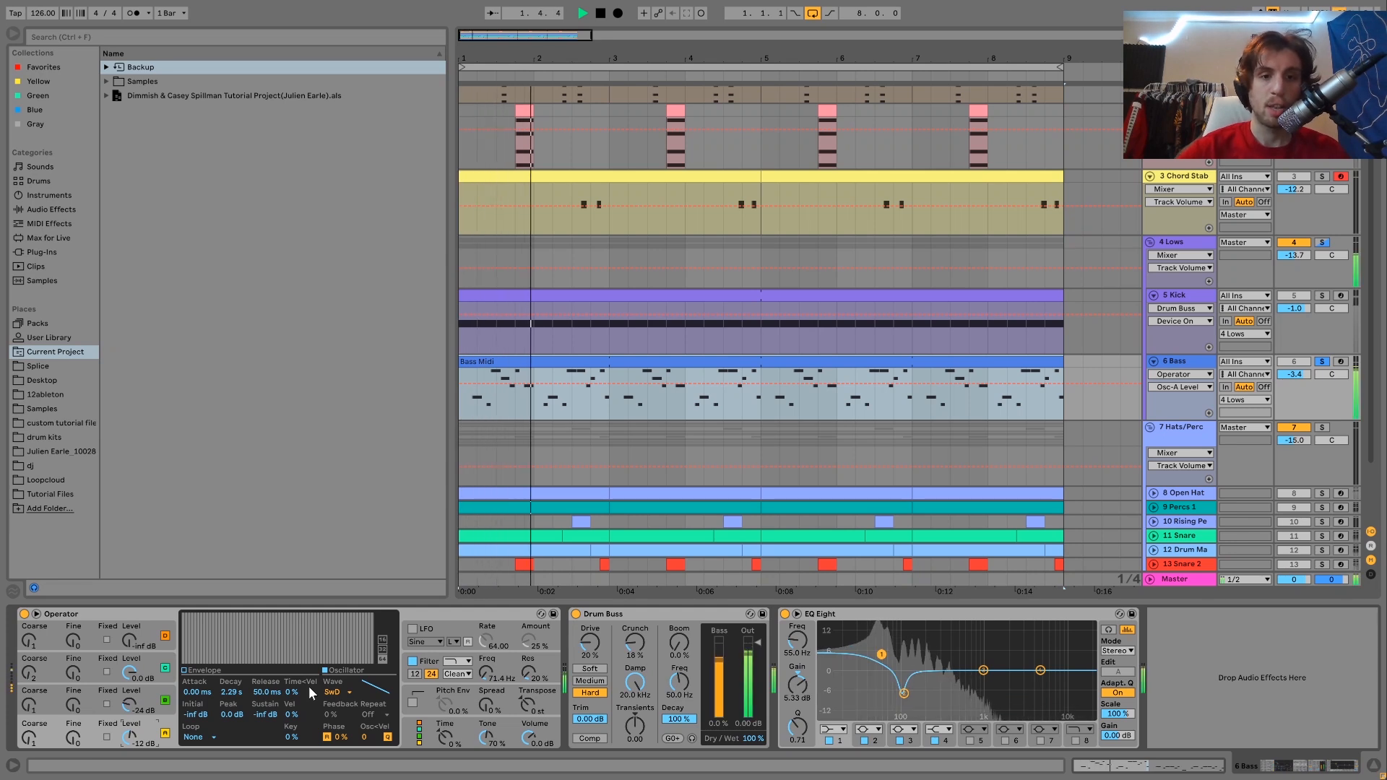
Compare the bass with Operator's filter off and on during playback, and show the settings of oscillators B and C
key(space)
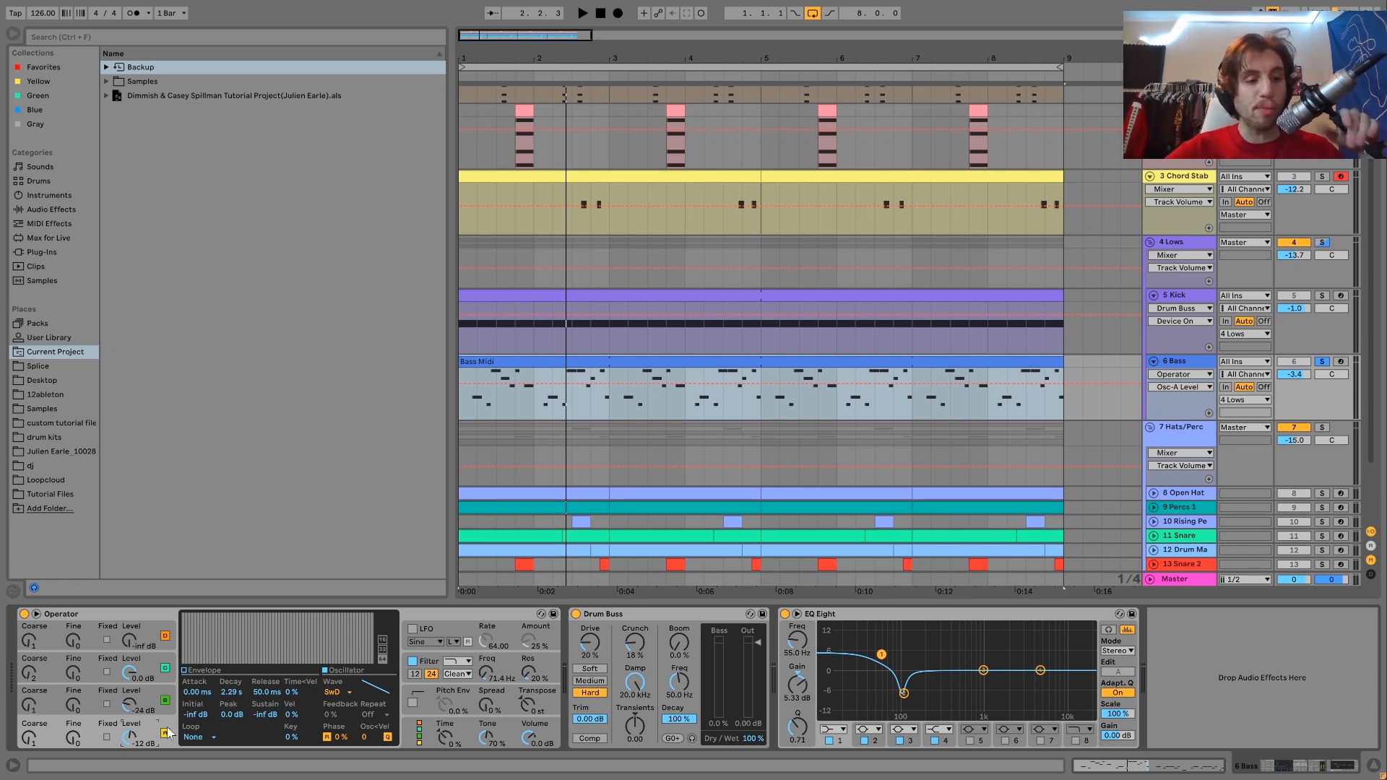
click(414, 662)
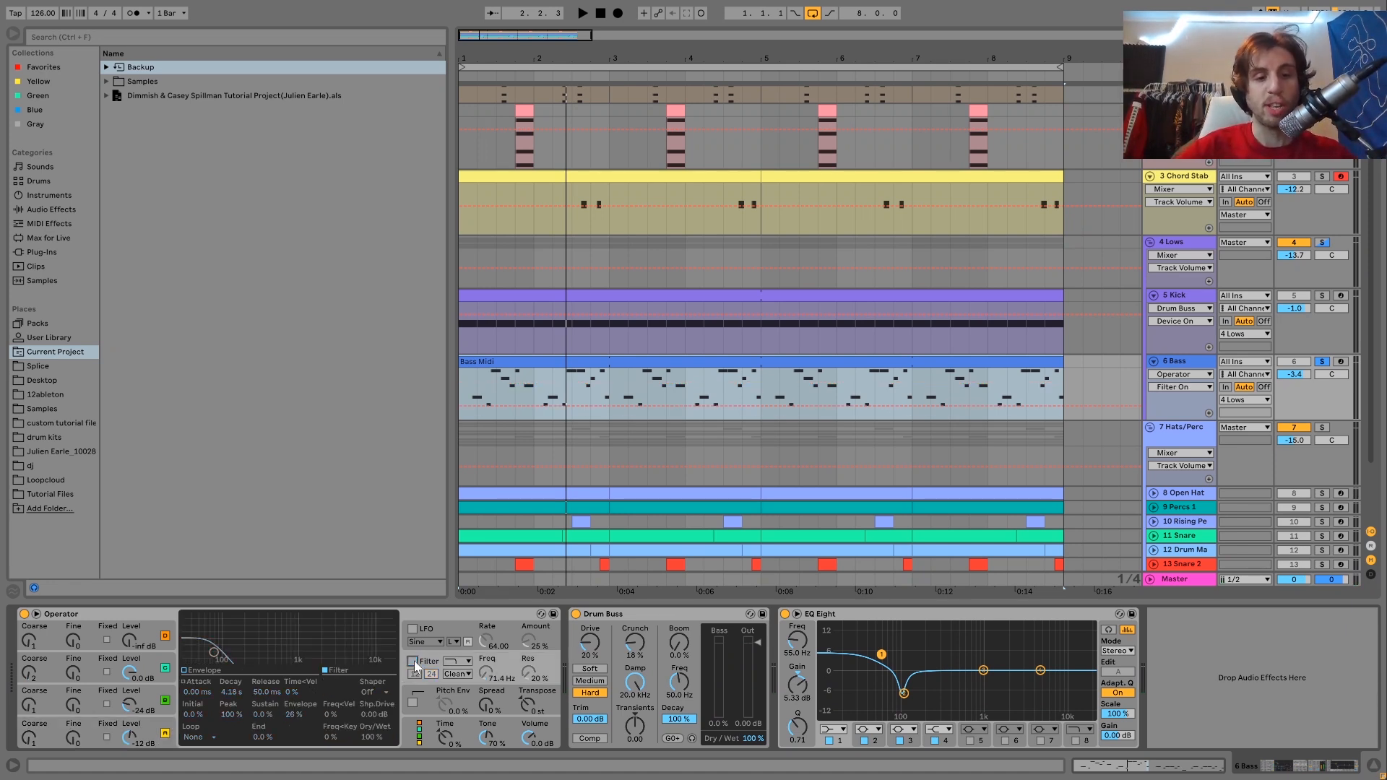
click(152, 715)
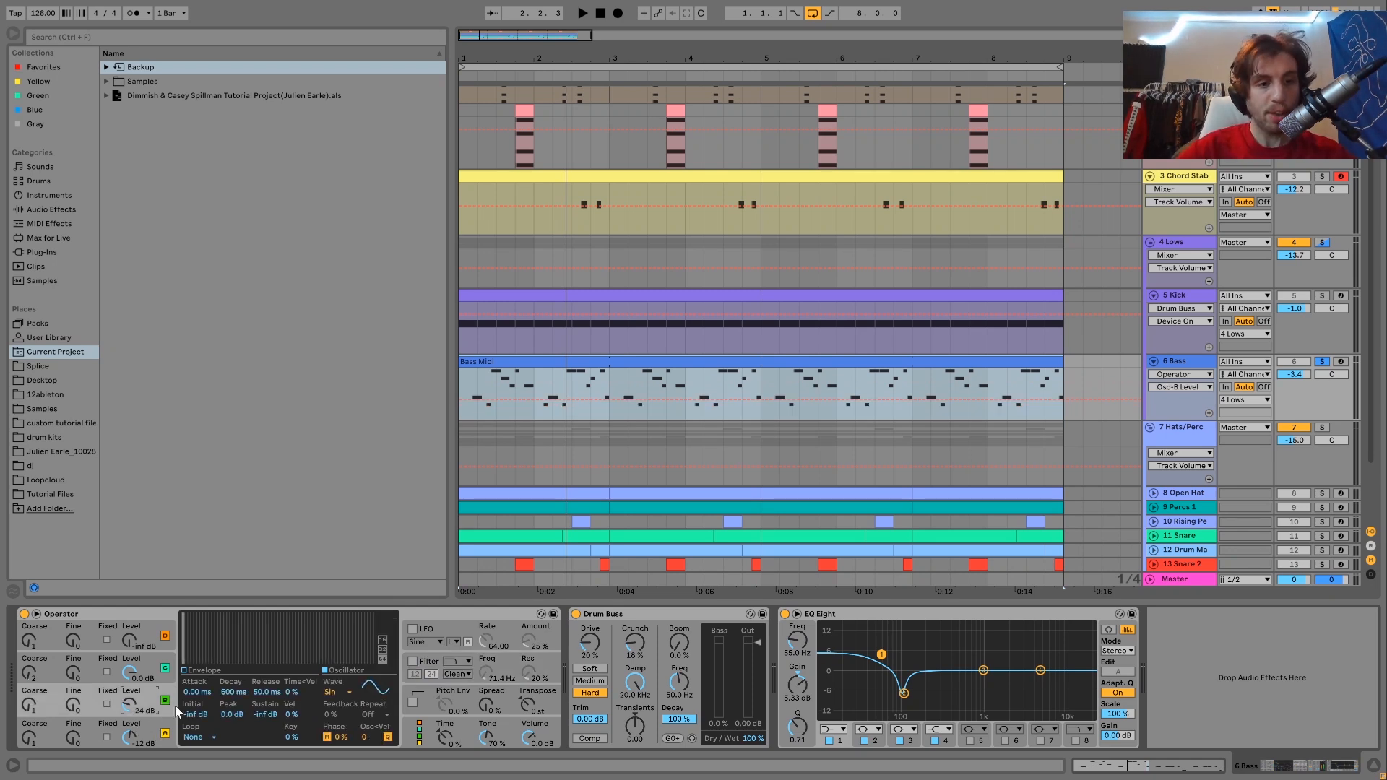
click(156, 666)
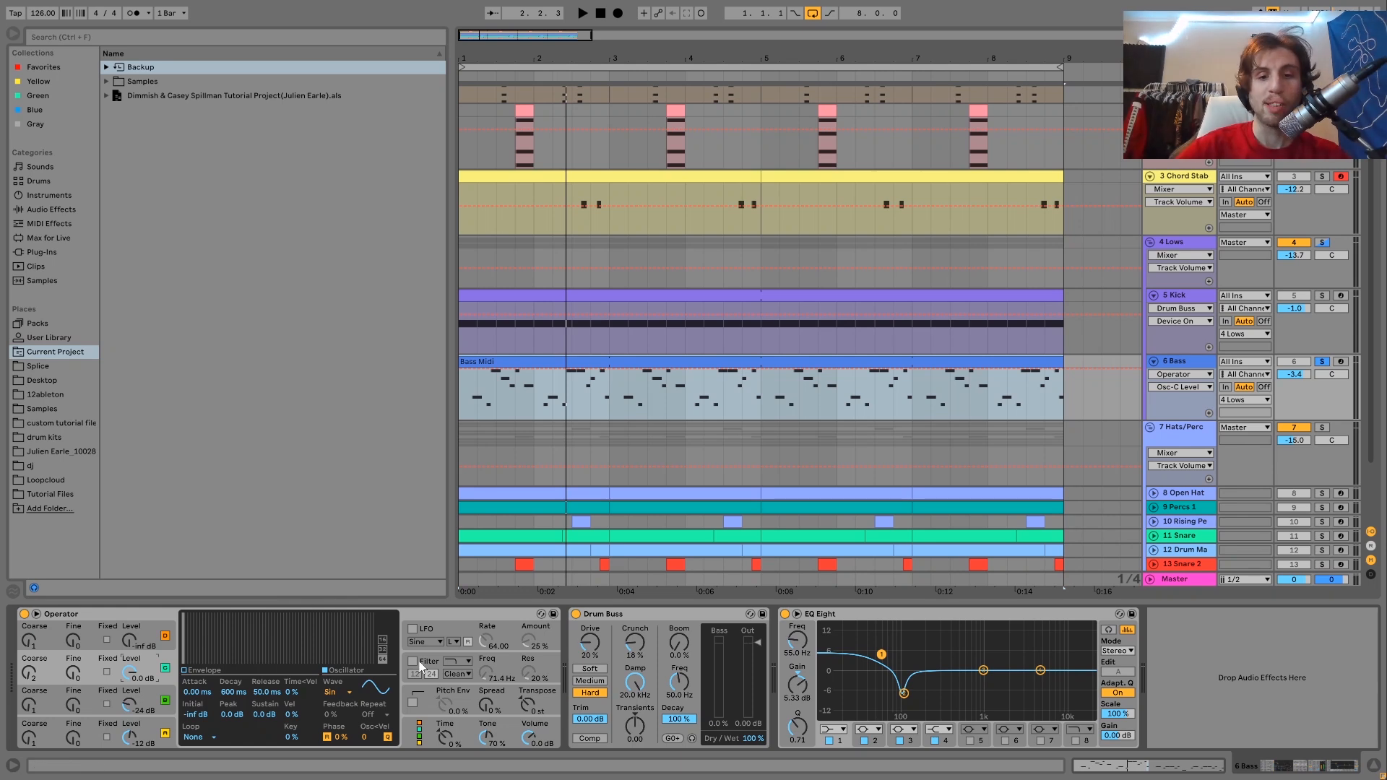
key(space)
key(space)
key(space)
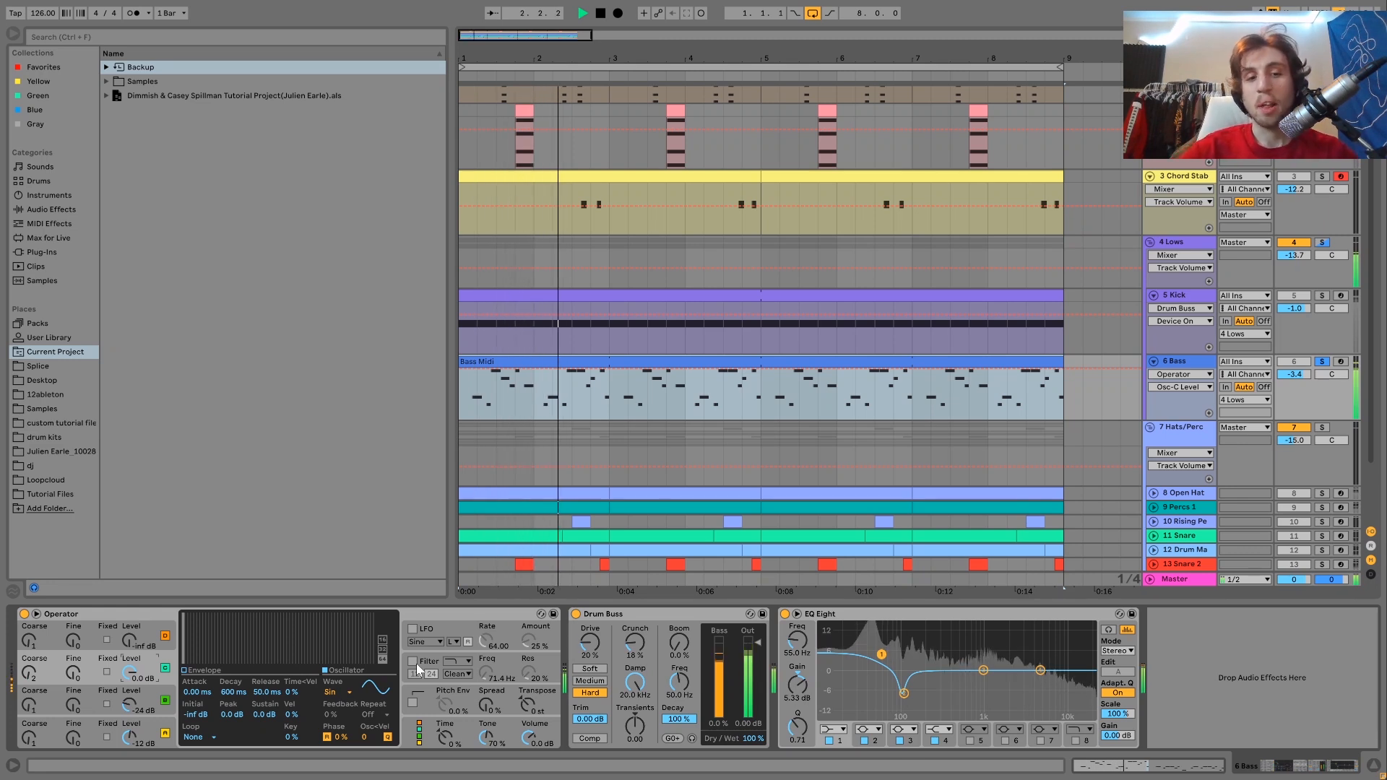
click(416, 662)
click(413, 661)
key(space)
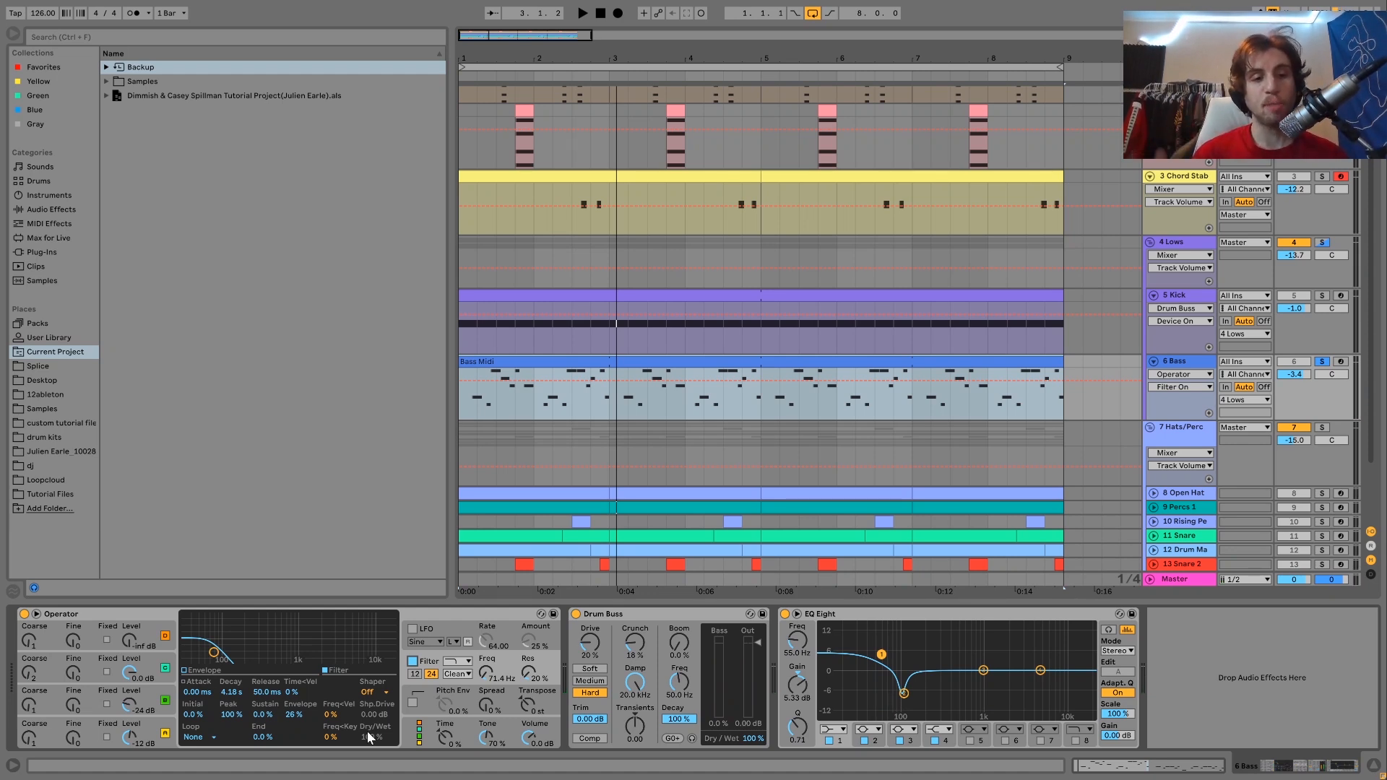
Replay the bass with the filter on while examining Operator's filter envelope and the EQ Eight curve
key(space)
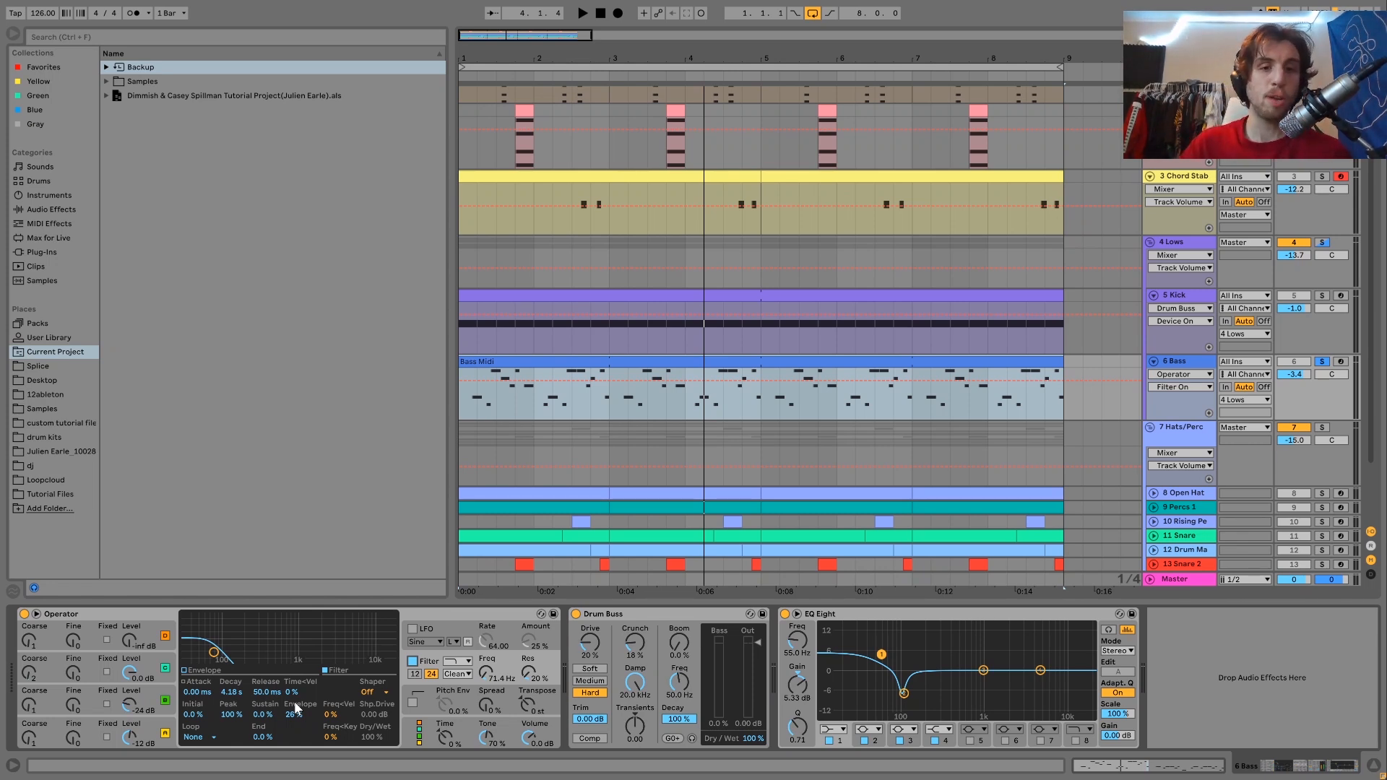
key(space)
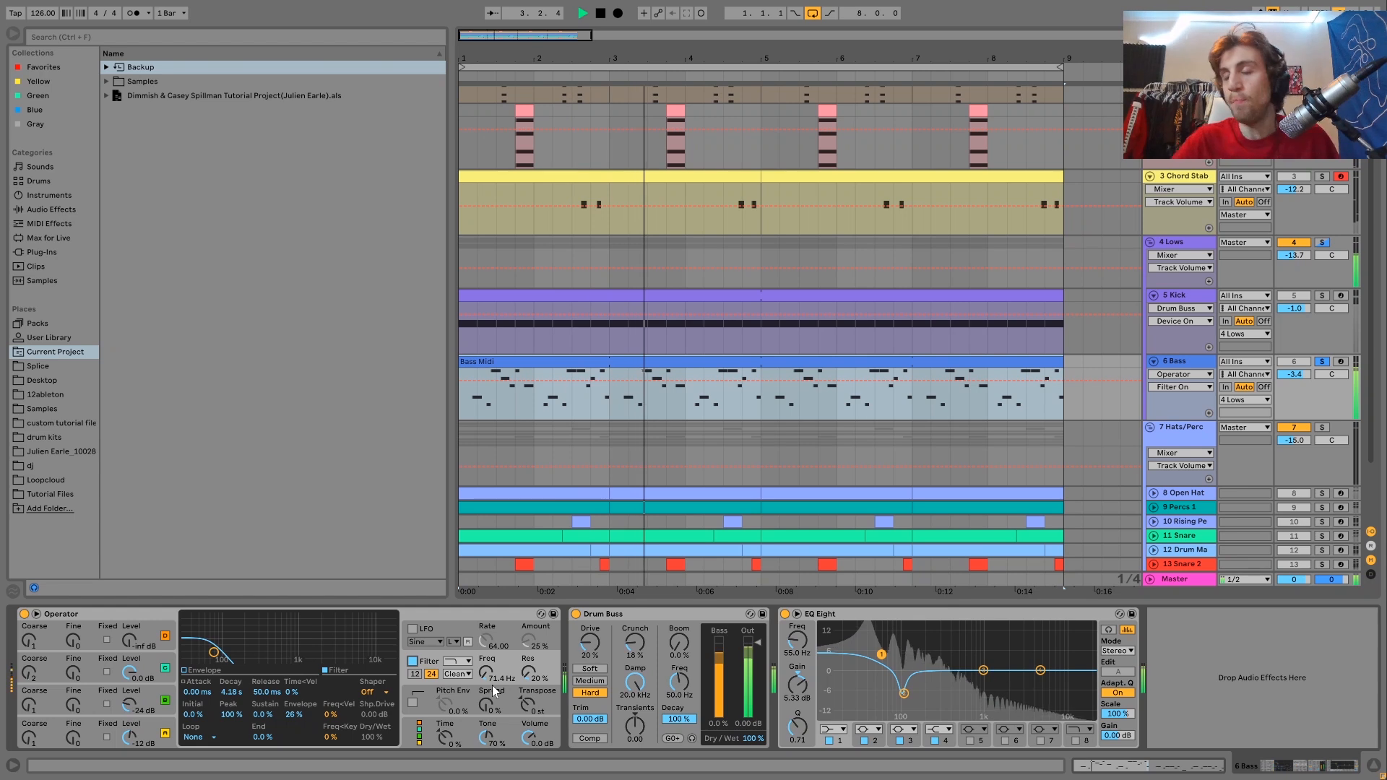
key(space)
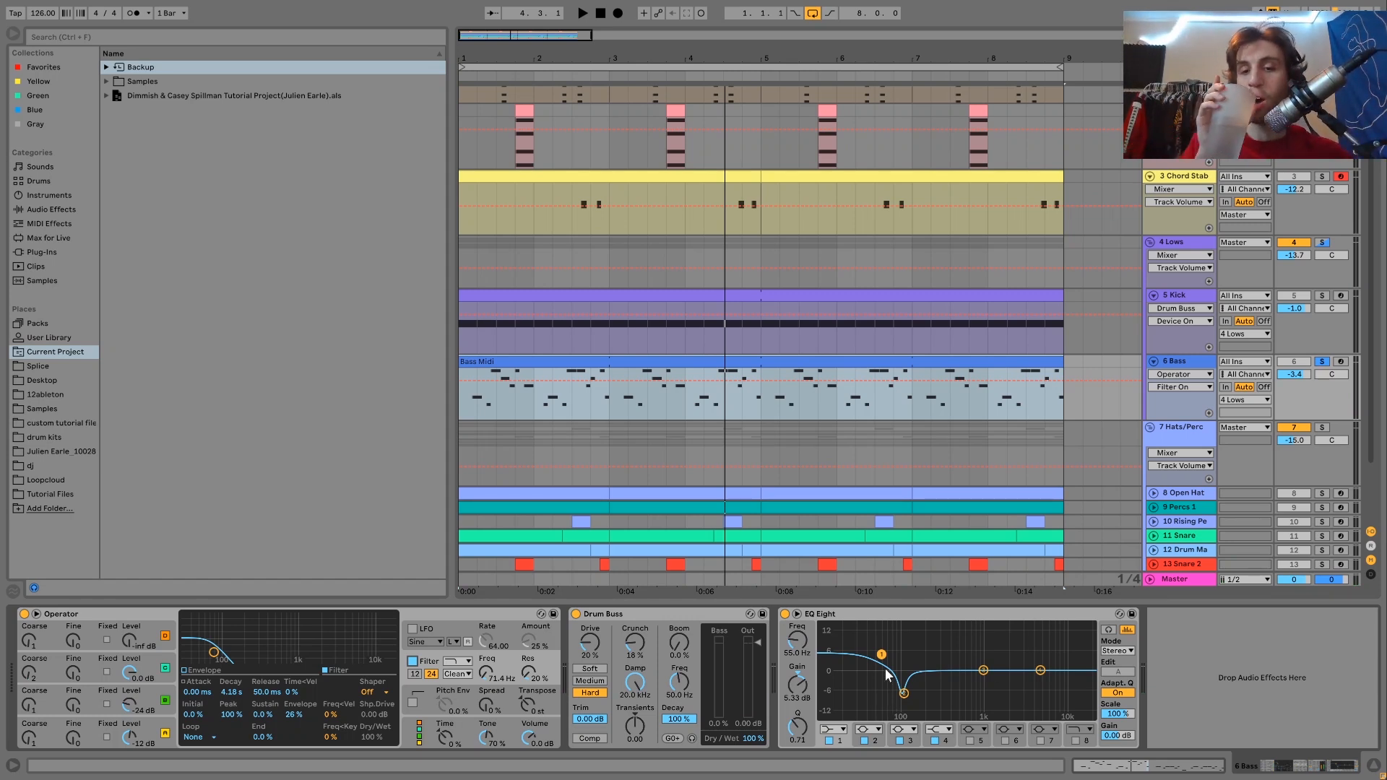
key(space)
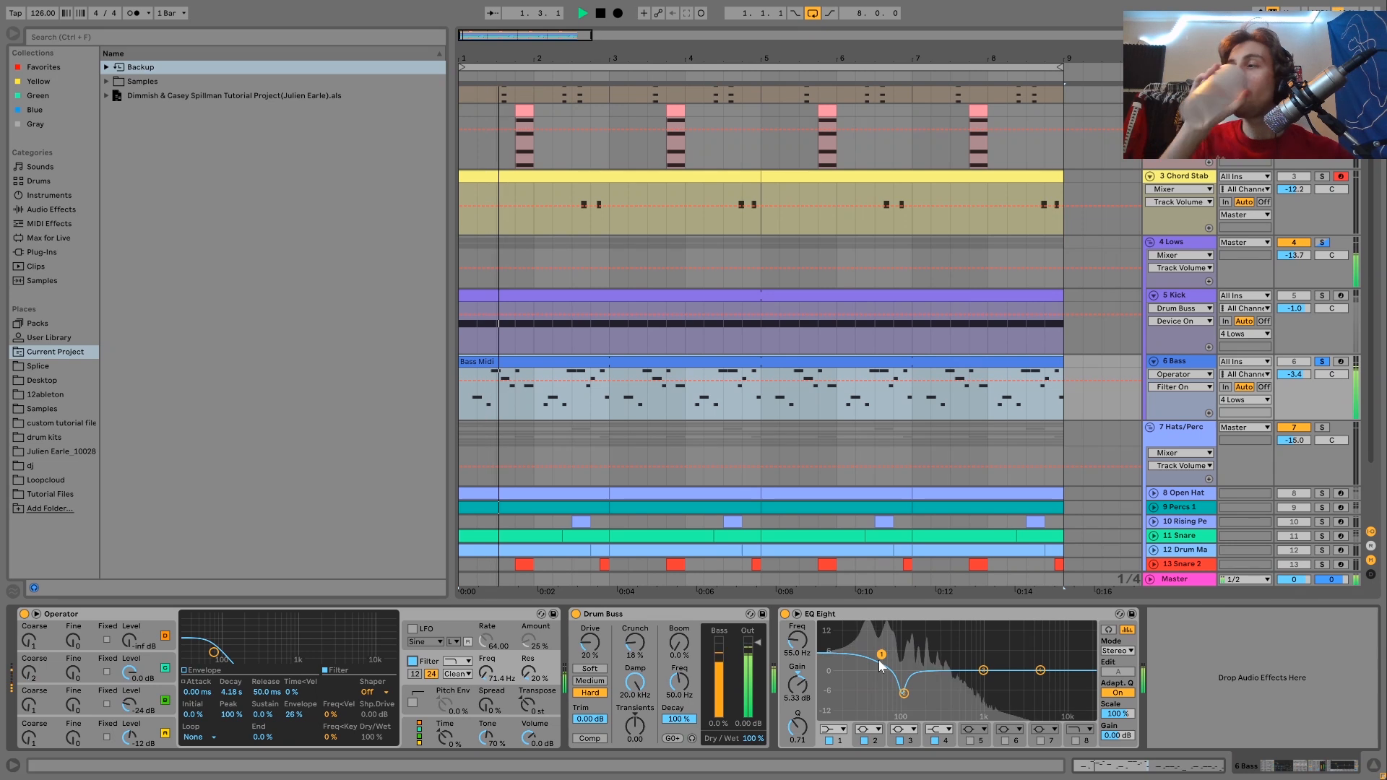
key(space)
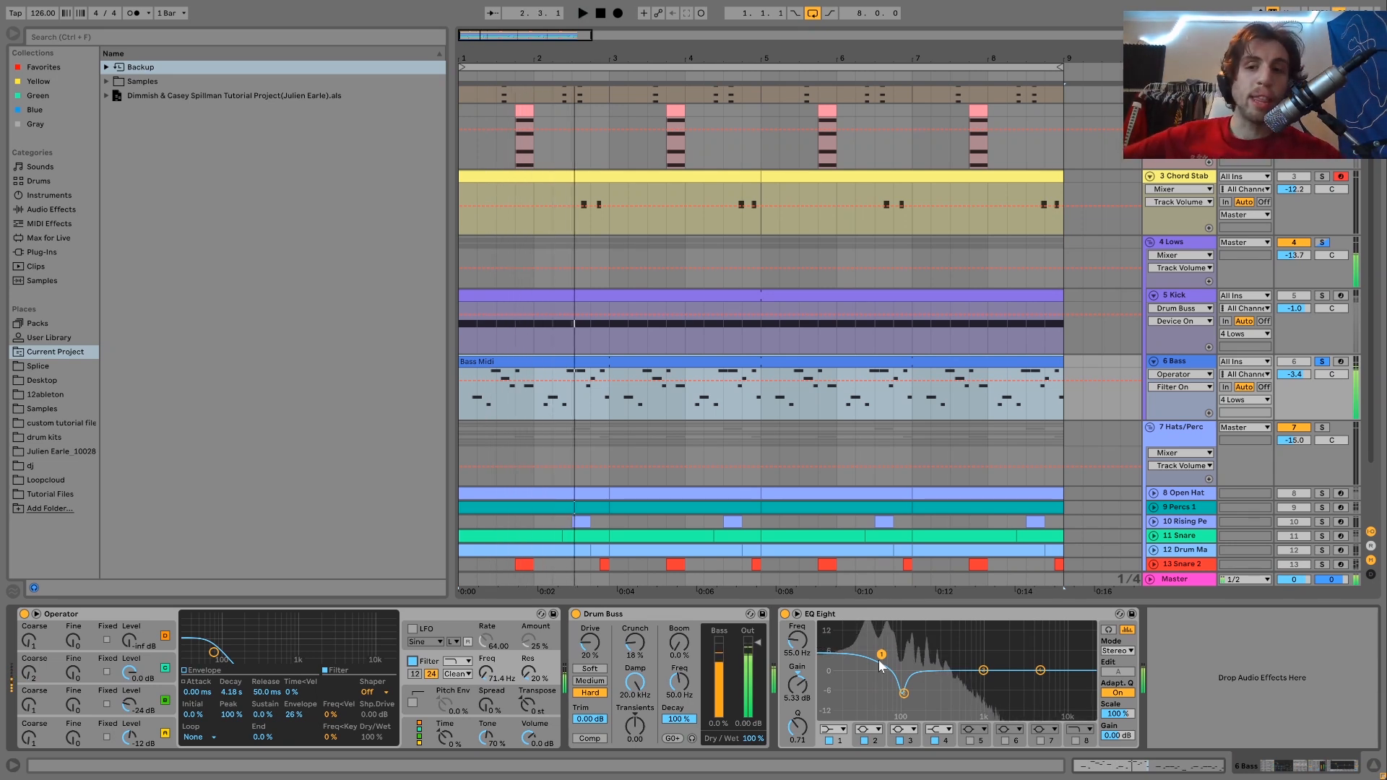
Solo the Lows group and compare kick and bass playback with its Saturator bypassed and active
click(1324, 244)
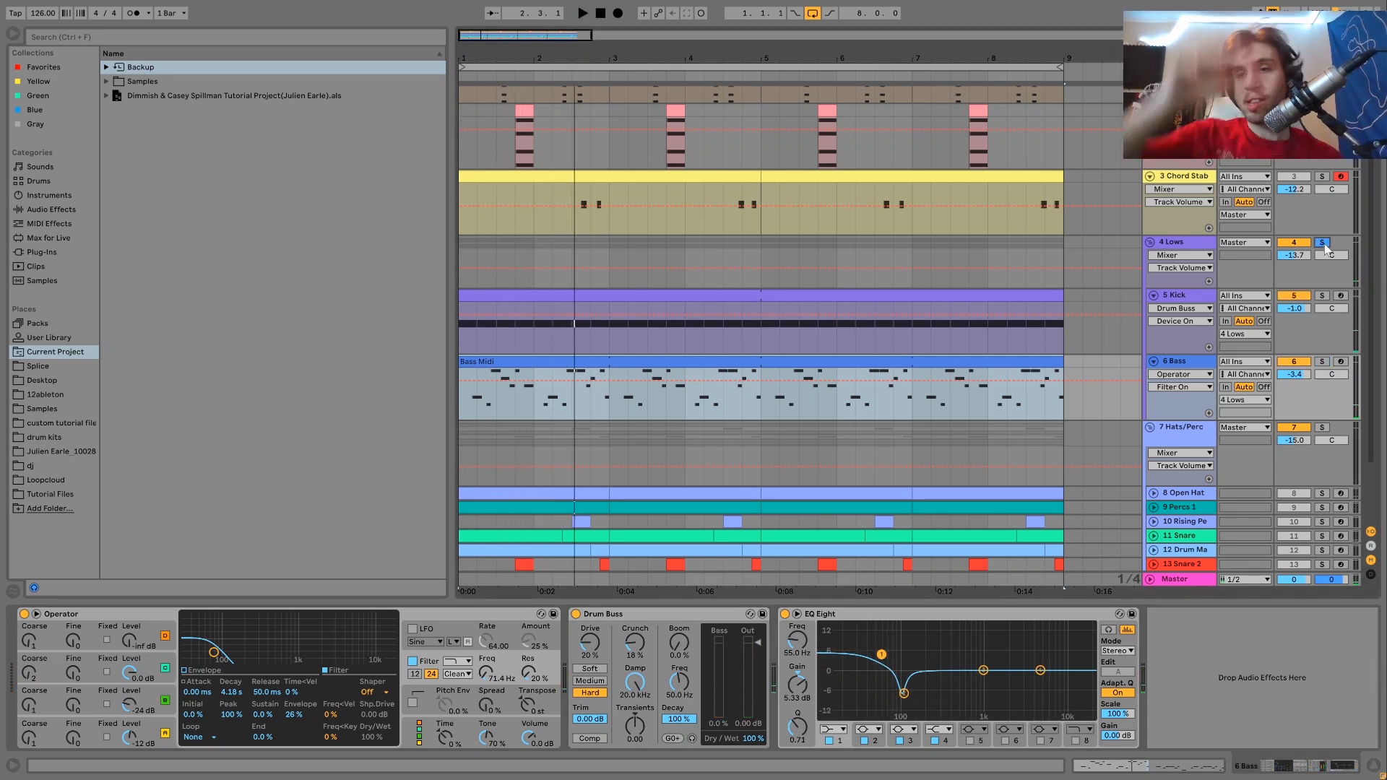
click(1180, 246)
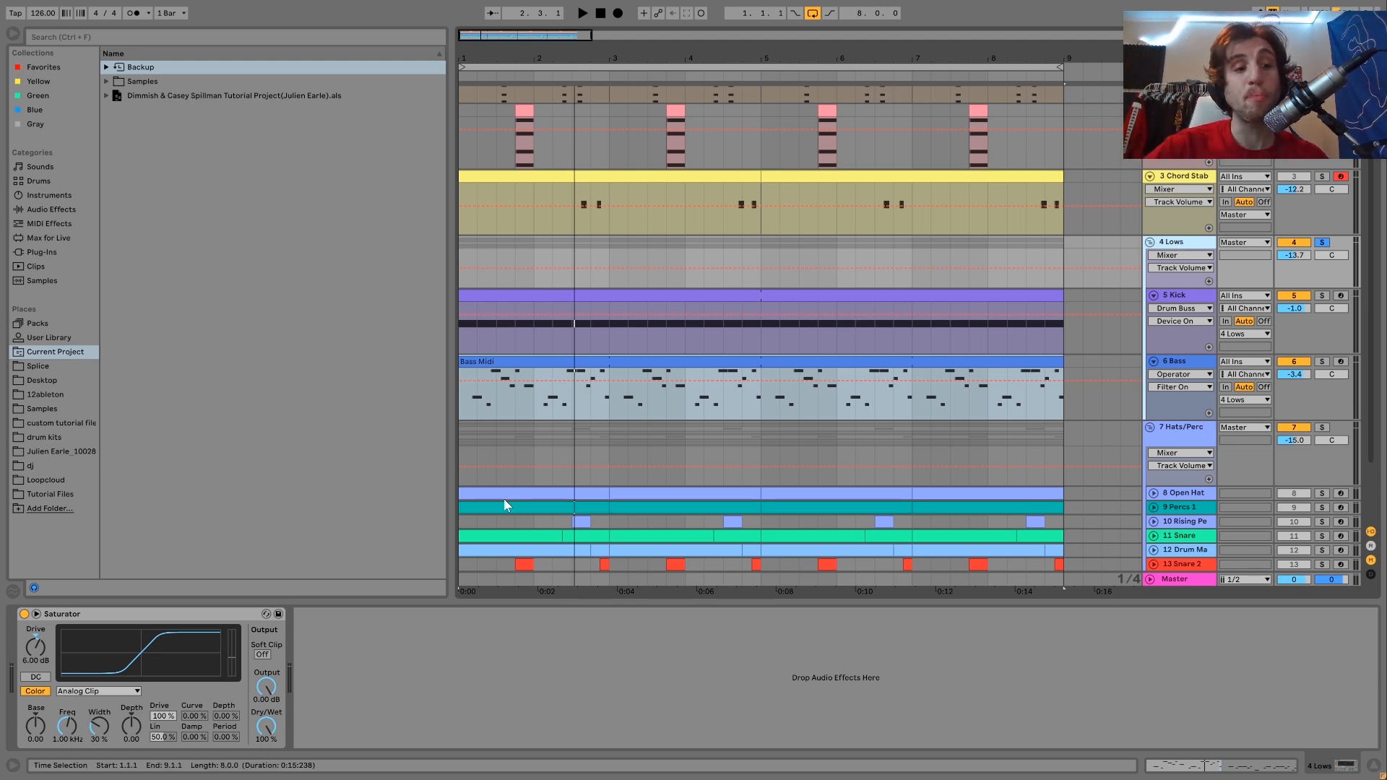
click(24, 614)
key(space)
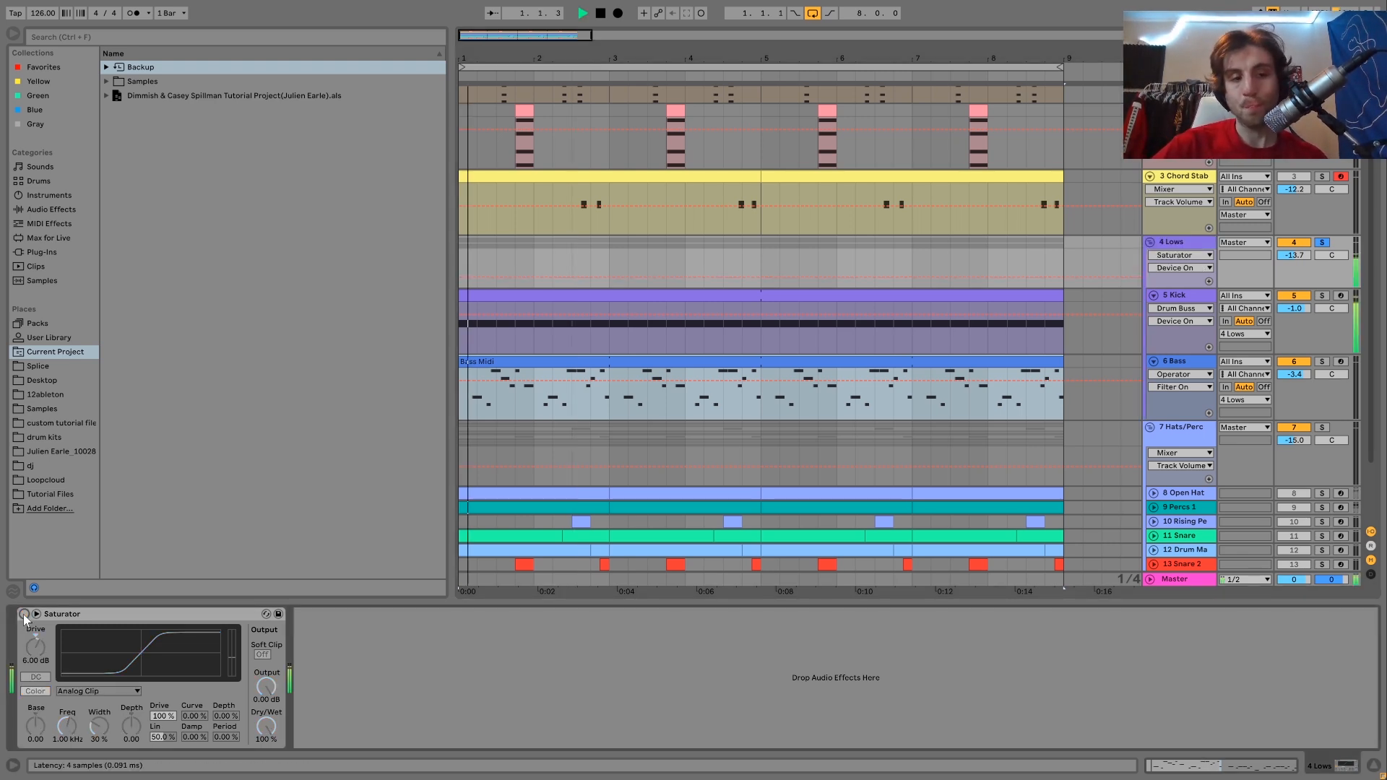
click(24, 615)
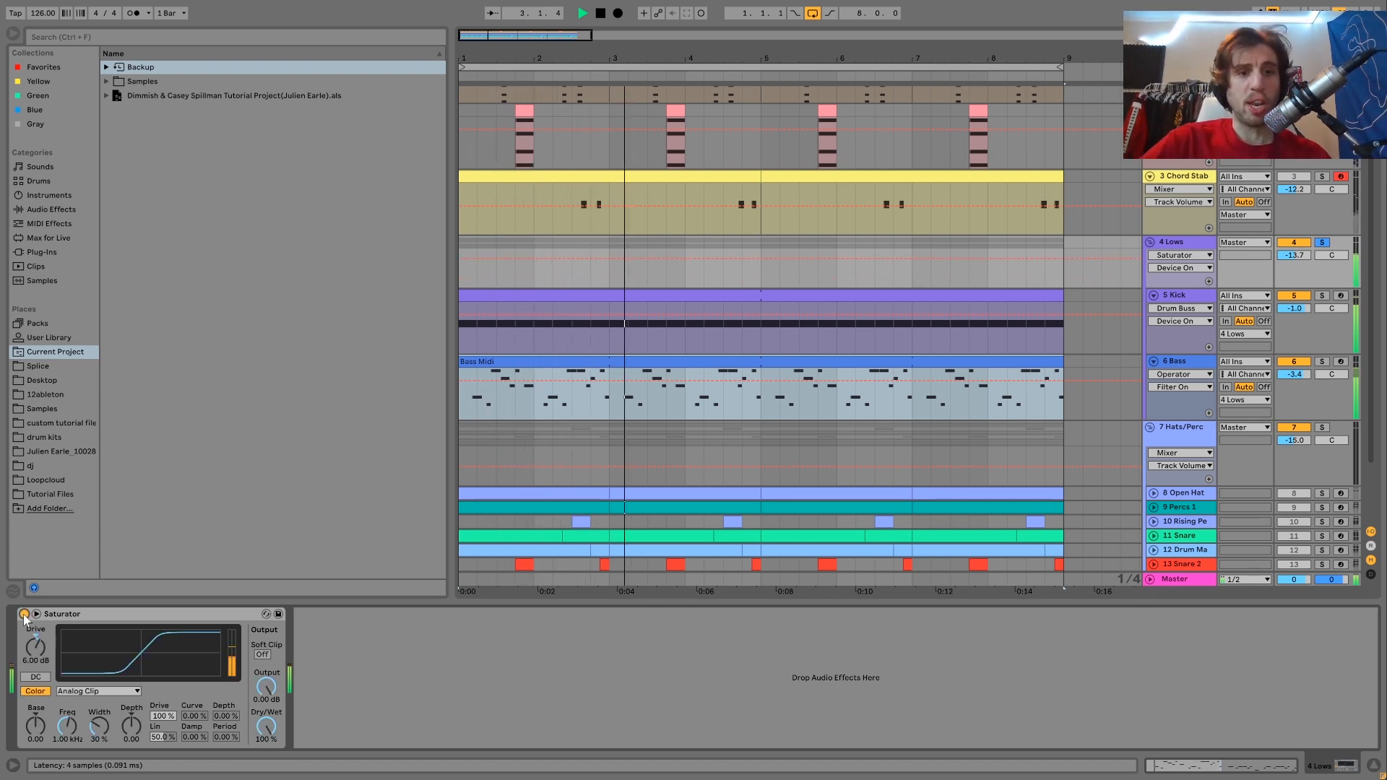
key(space)
key(space)
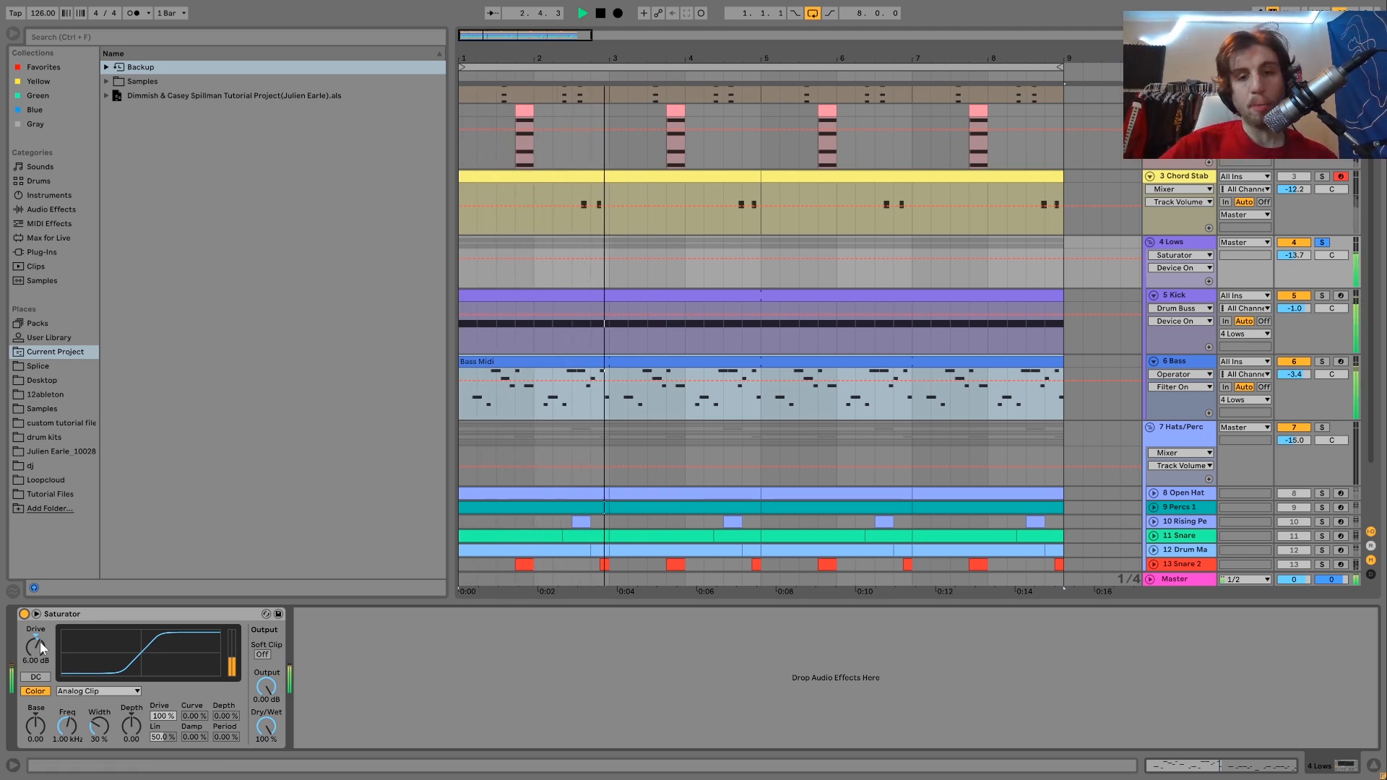
key(space)
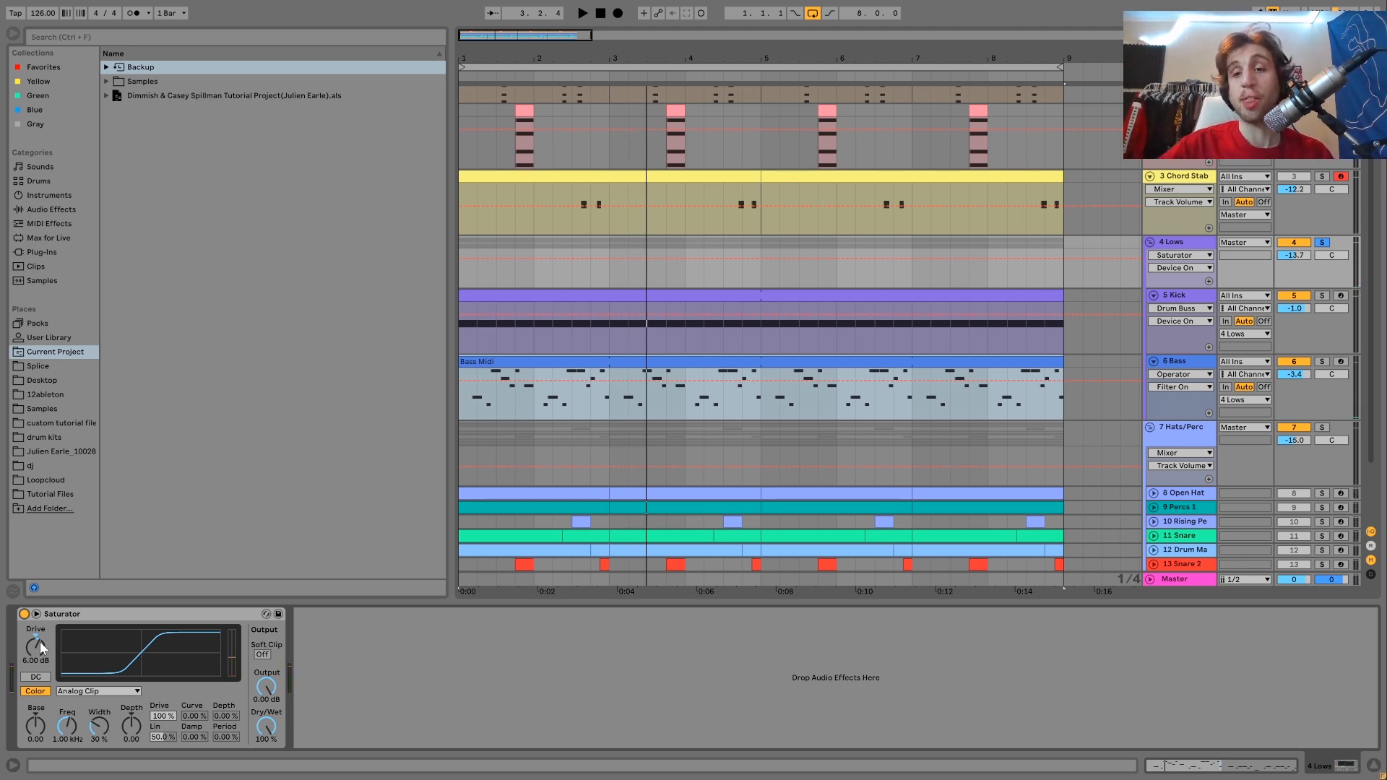
Solo and unfold the Open Hat track, play it, and show Open Hat.wav among the imported samples
scroll(939, 453, down, 3)
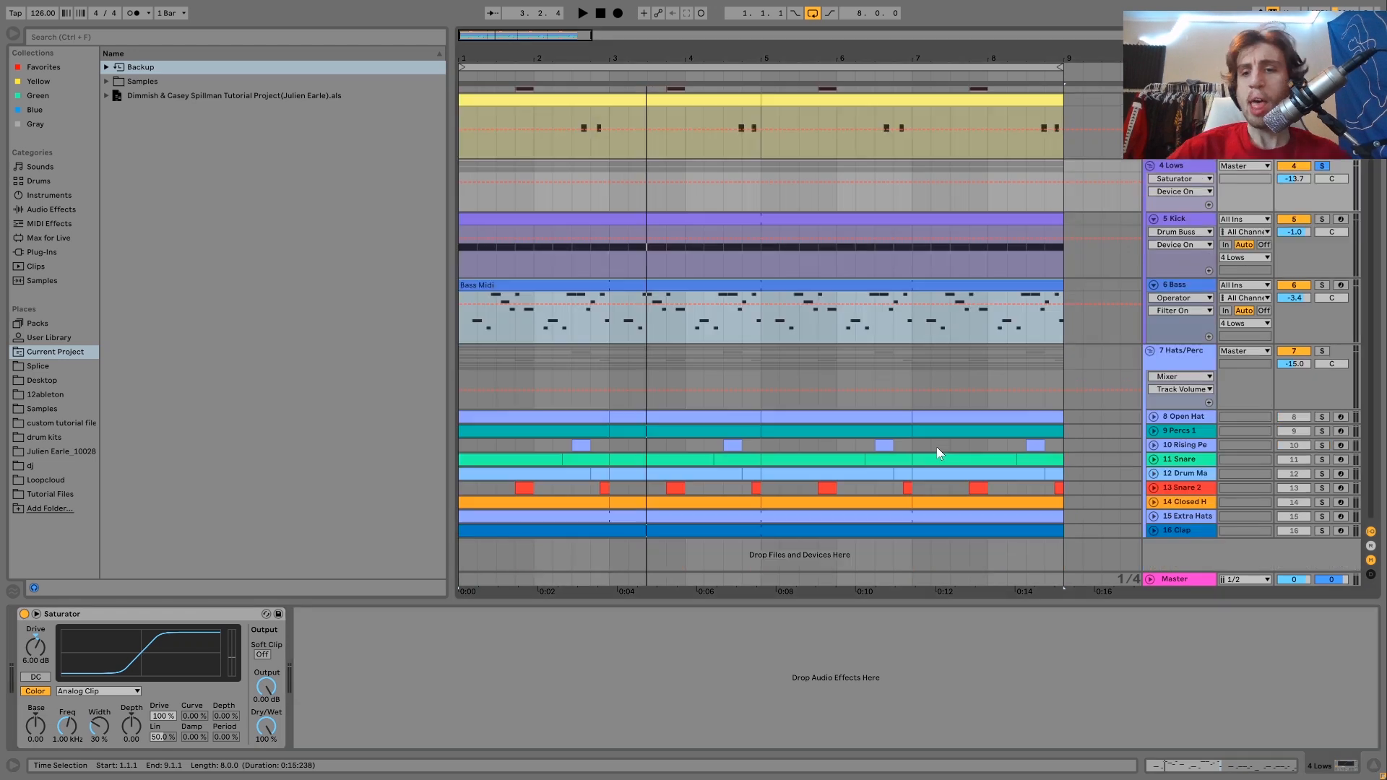
click(1184, 418)
key(Down)
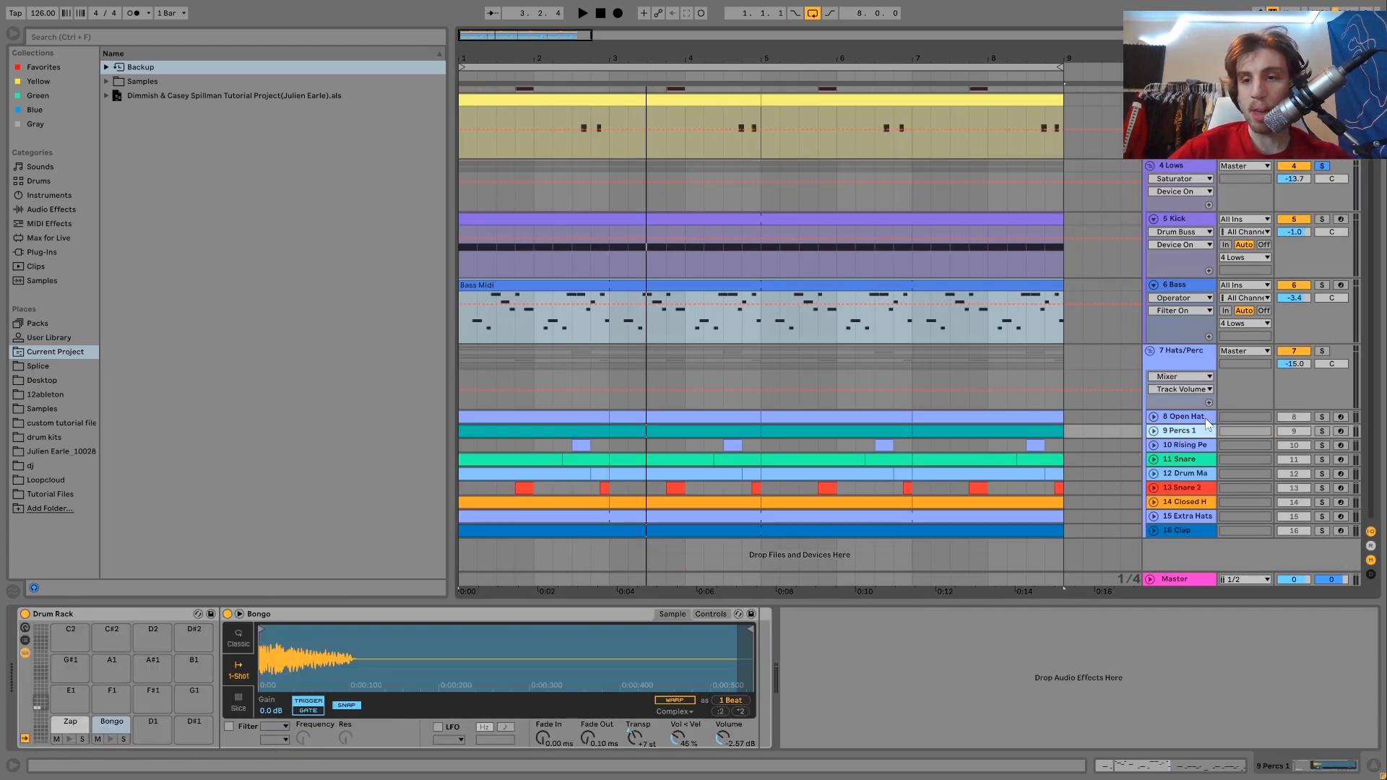
key(Up)
click(1322, 418)
key(space)
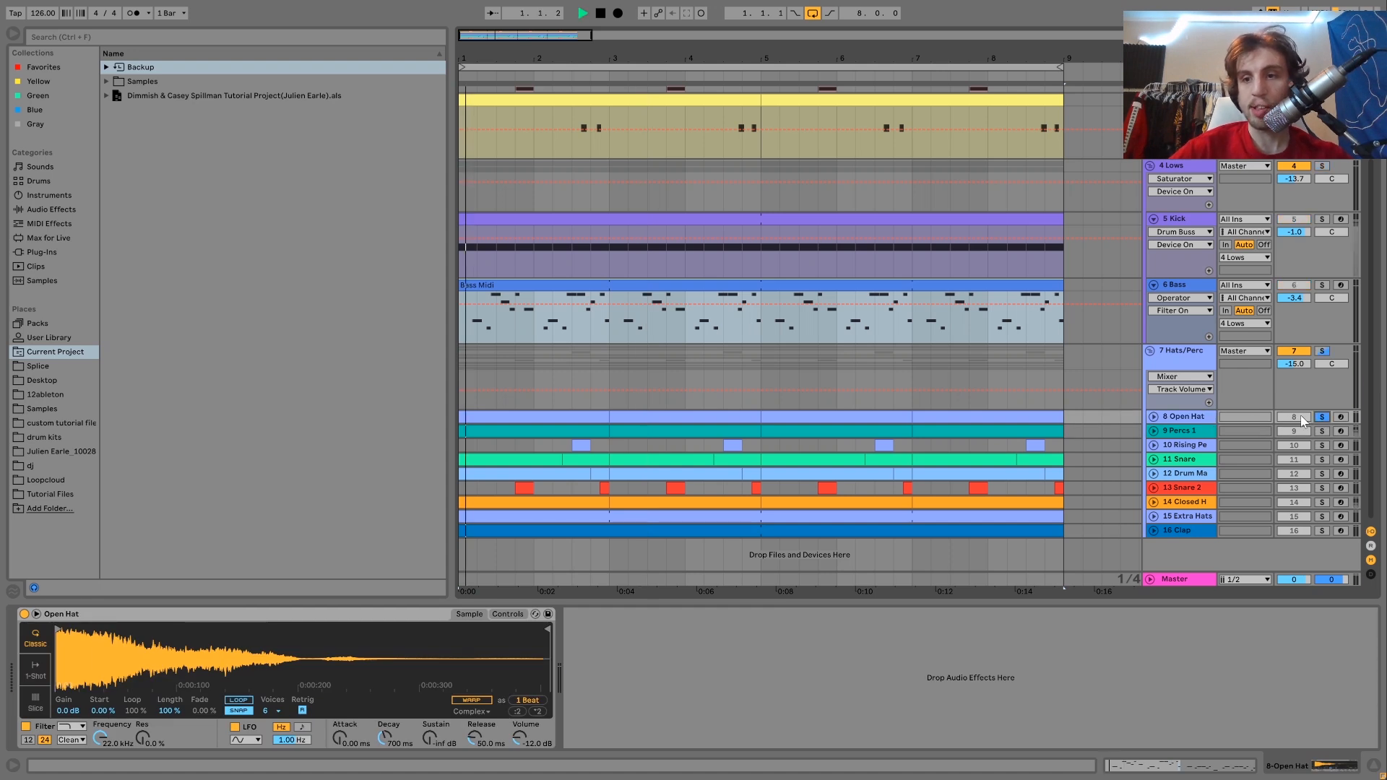
key(Right)
key(space)
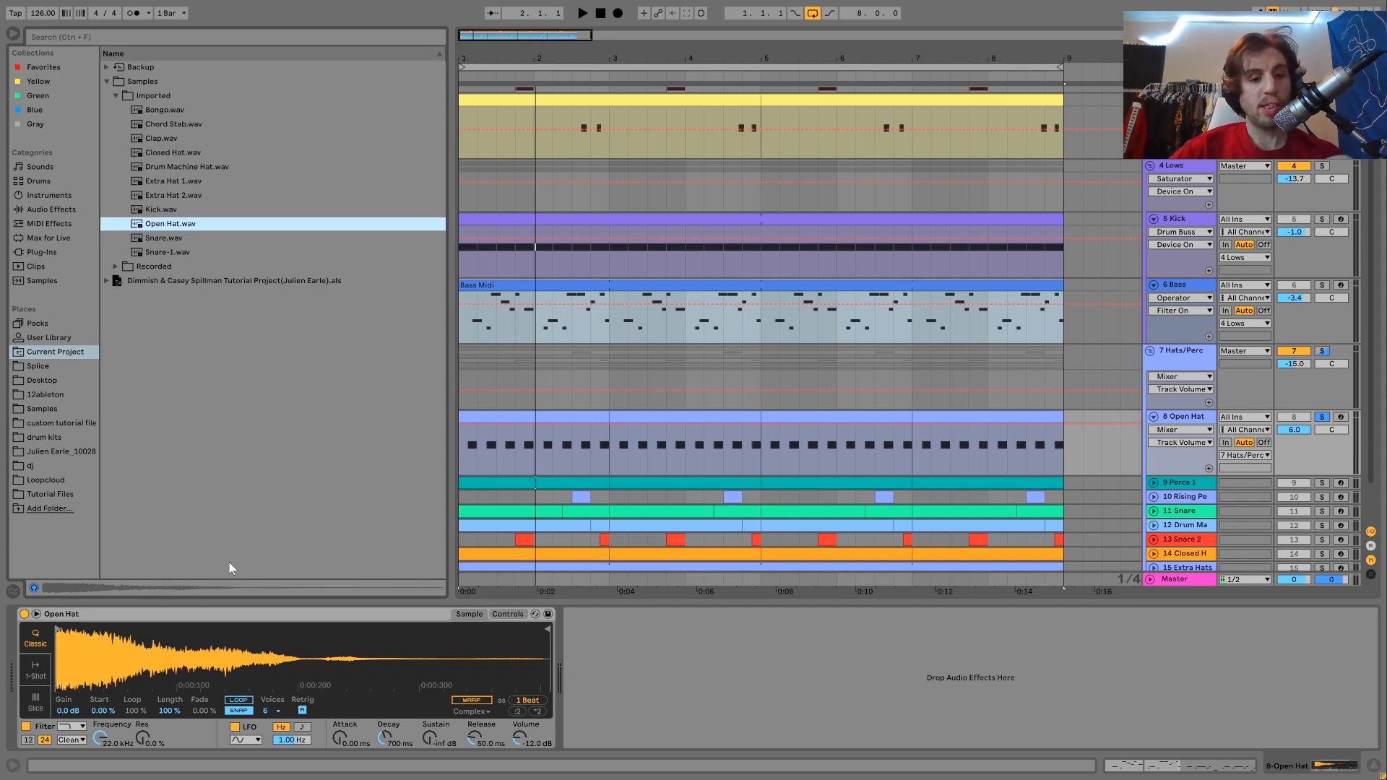
Show the Open Hat sampler's filter, LFO and envelope controls, replay the hat pattern, and end its solo
click(508, 614)
key(space)
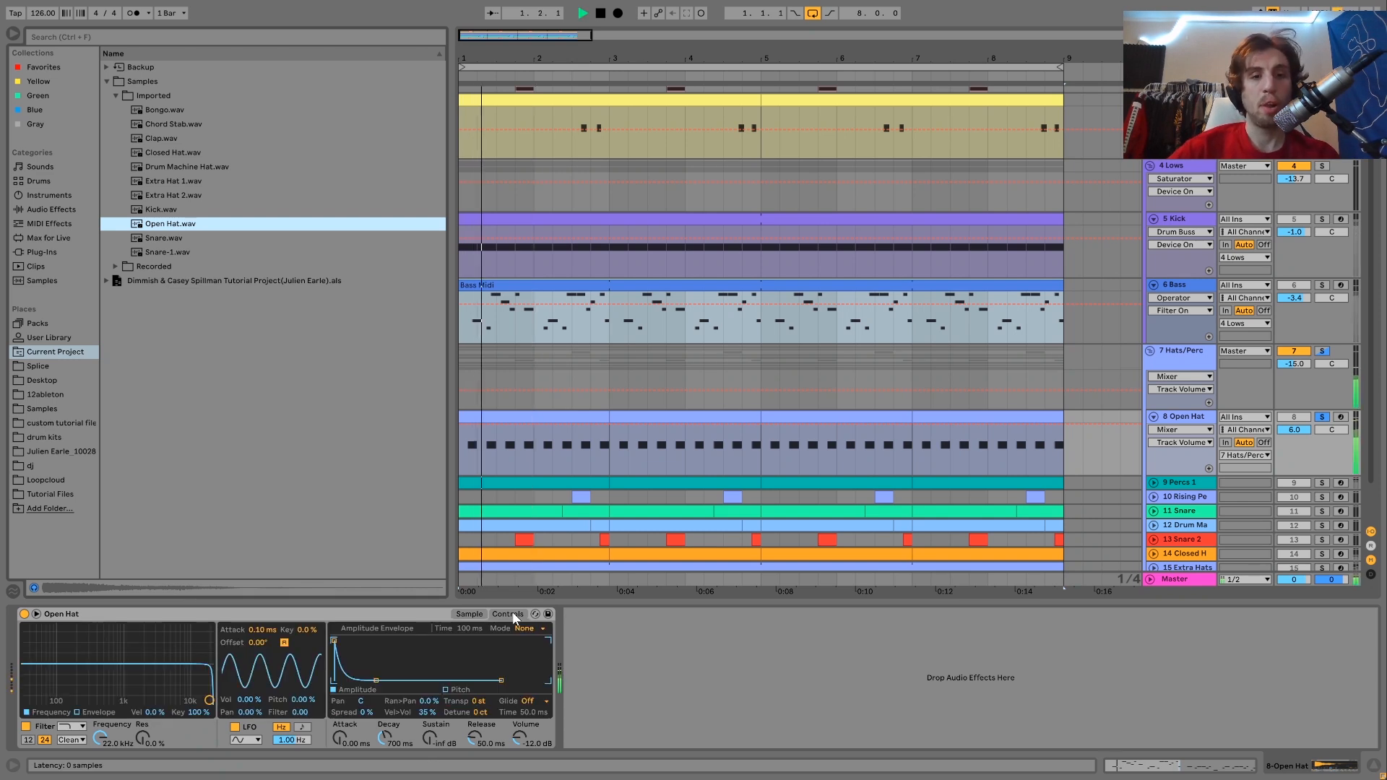
key(space)
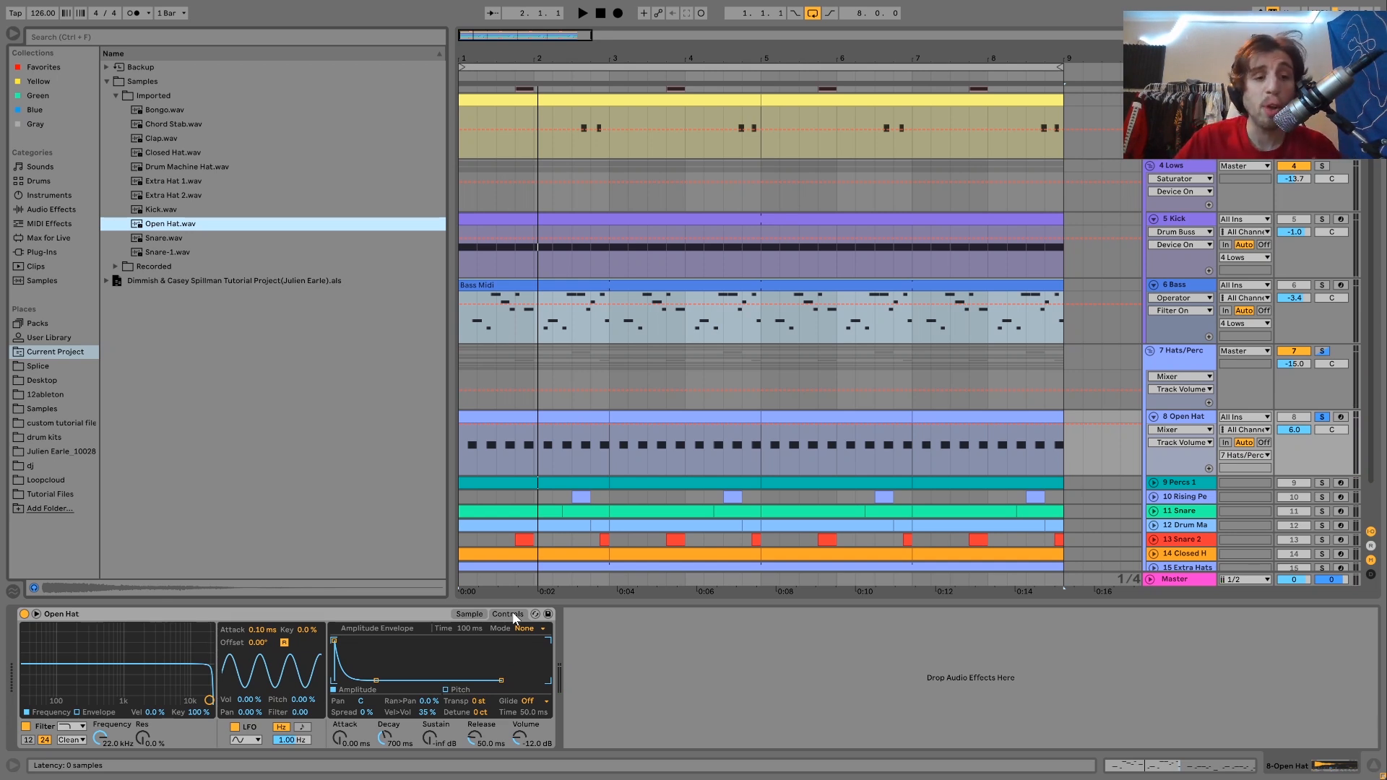
key(space)
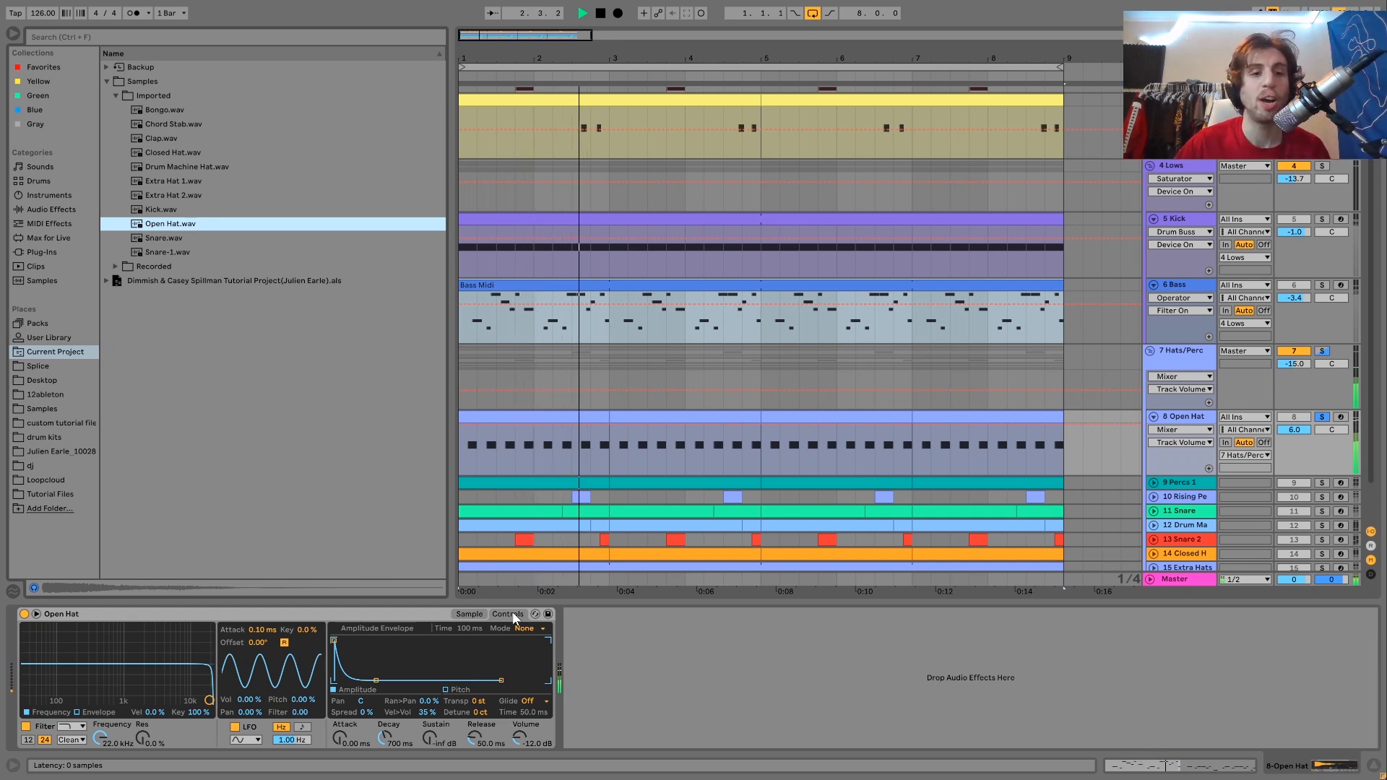
key(space)
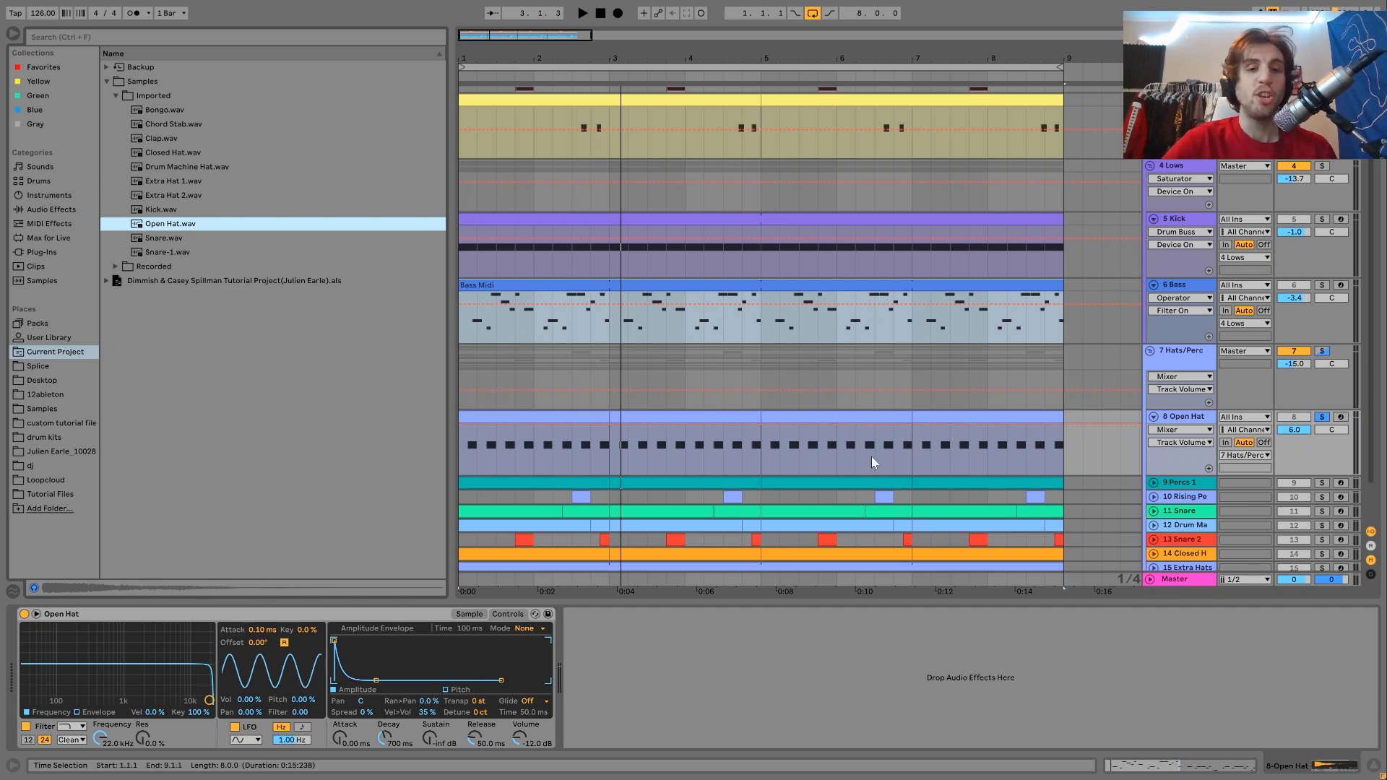
click(1323, 418)
key(space)
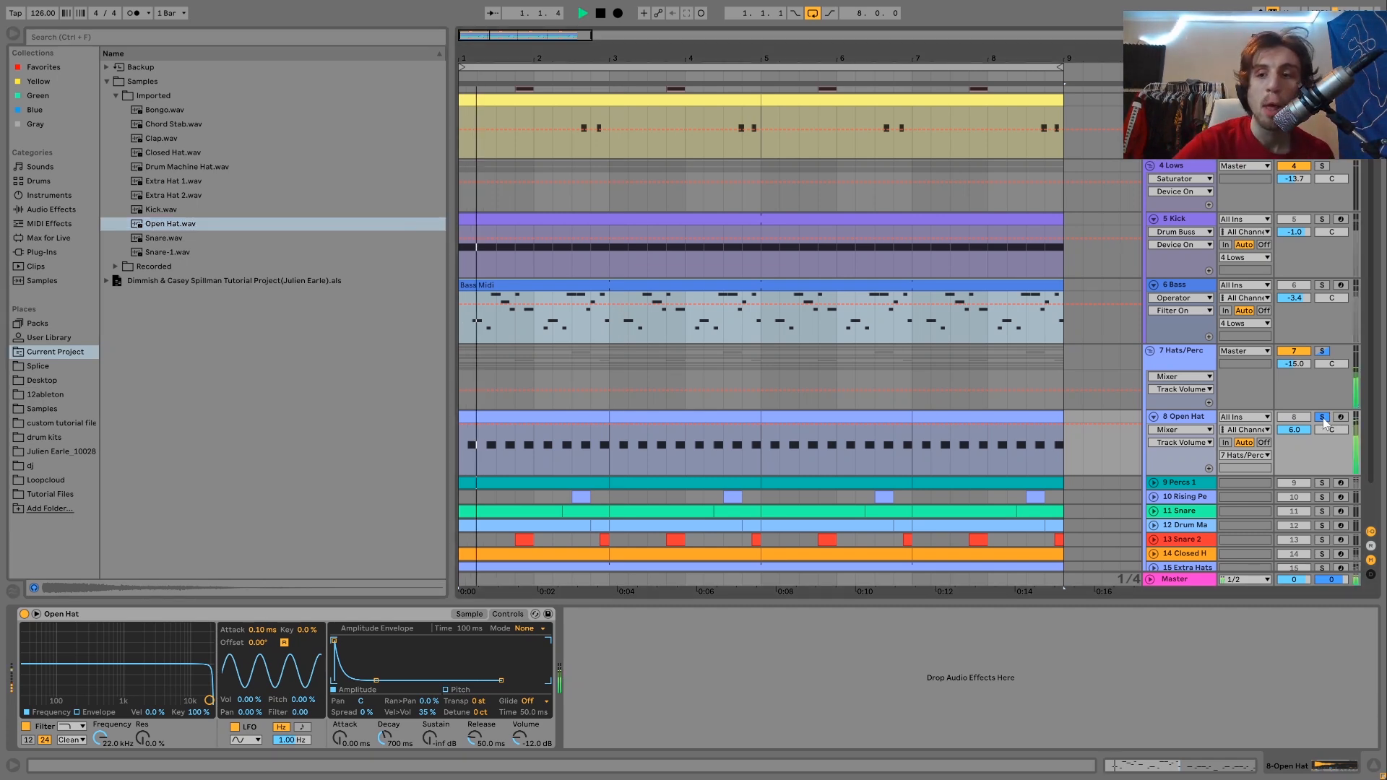
key(space)
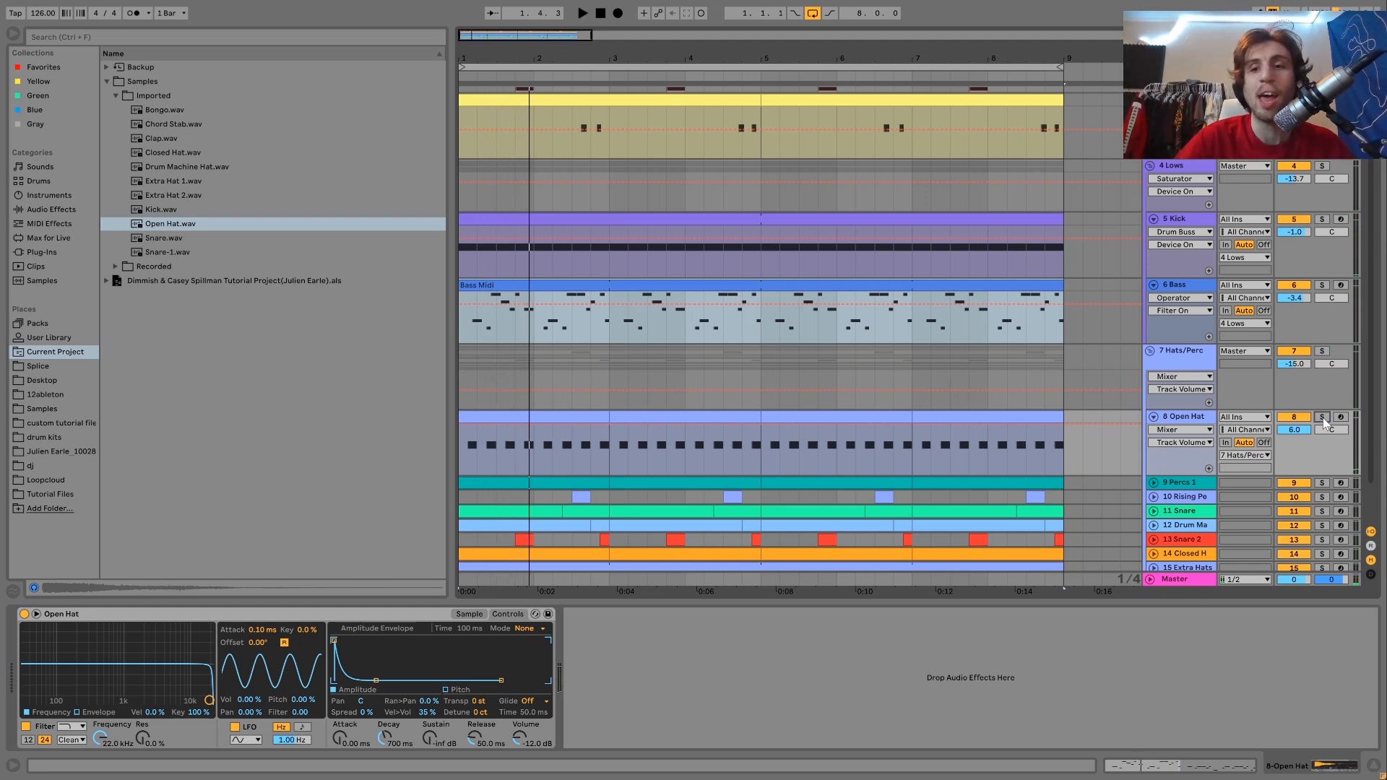
Unfold and solo the Percs 1 track, and play its pattern from bar 1
scroll(1172, 457, down, 1)
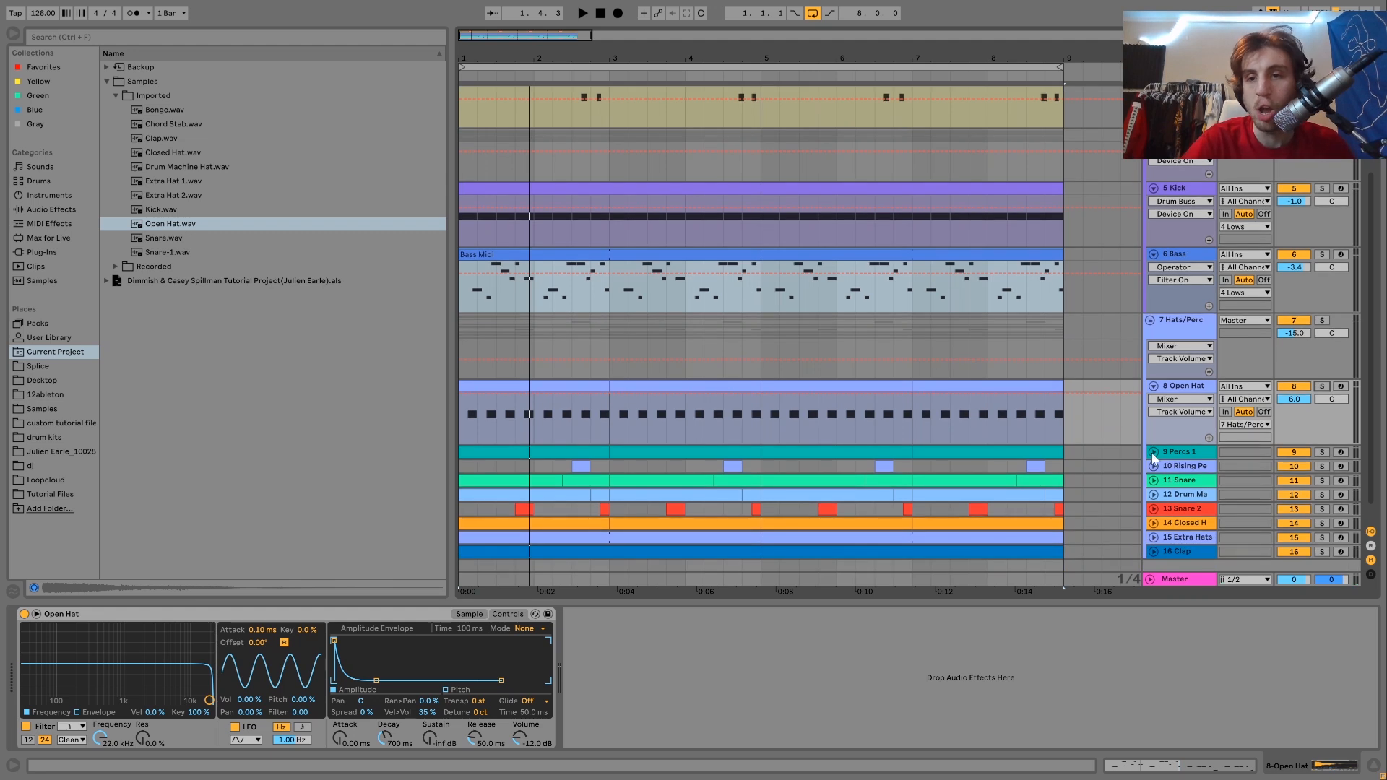
click(1153, 452)
click(1212, 460)
click(1321, 453)
key(space)
scroll(1319, 457, down, 2)
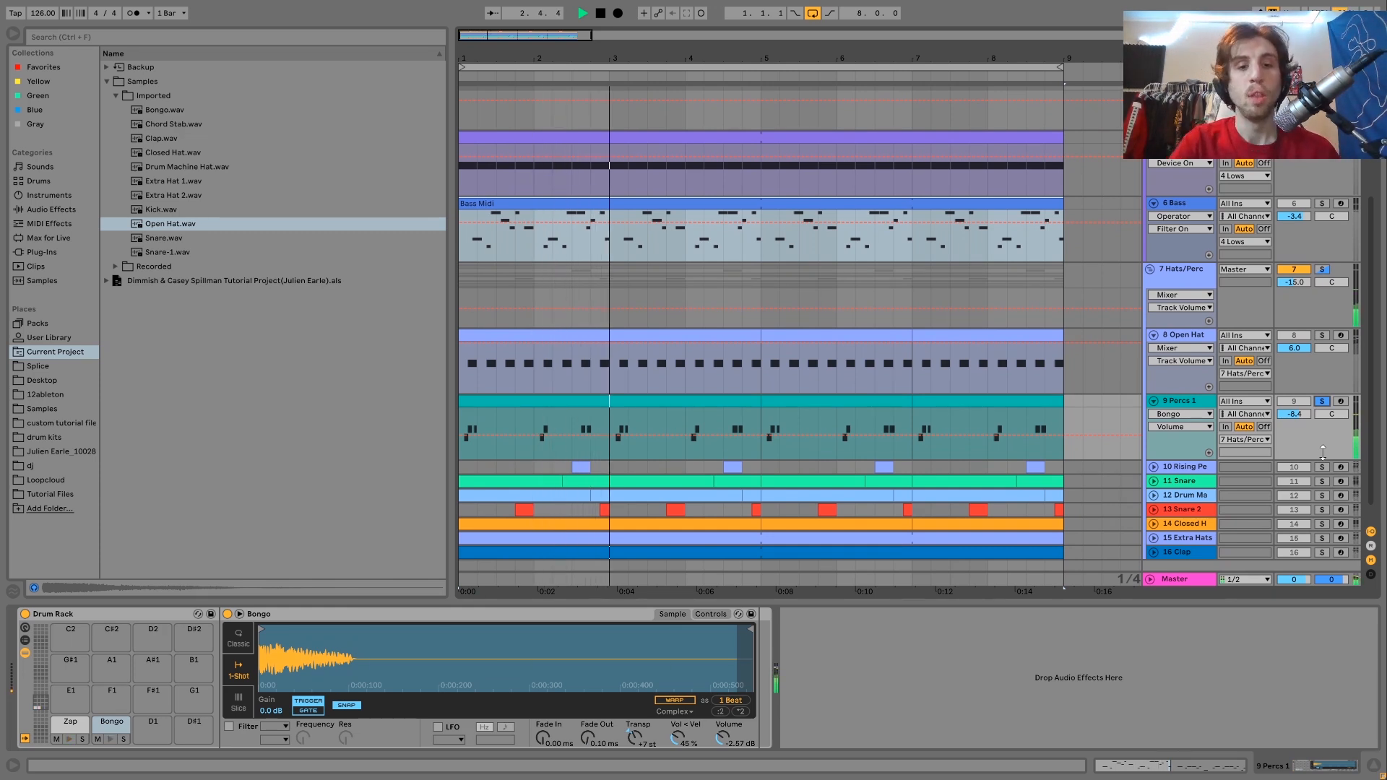
key(space)
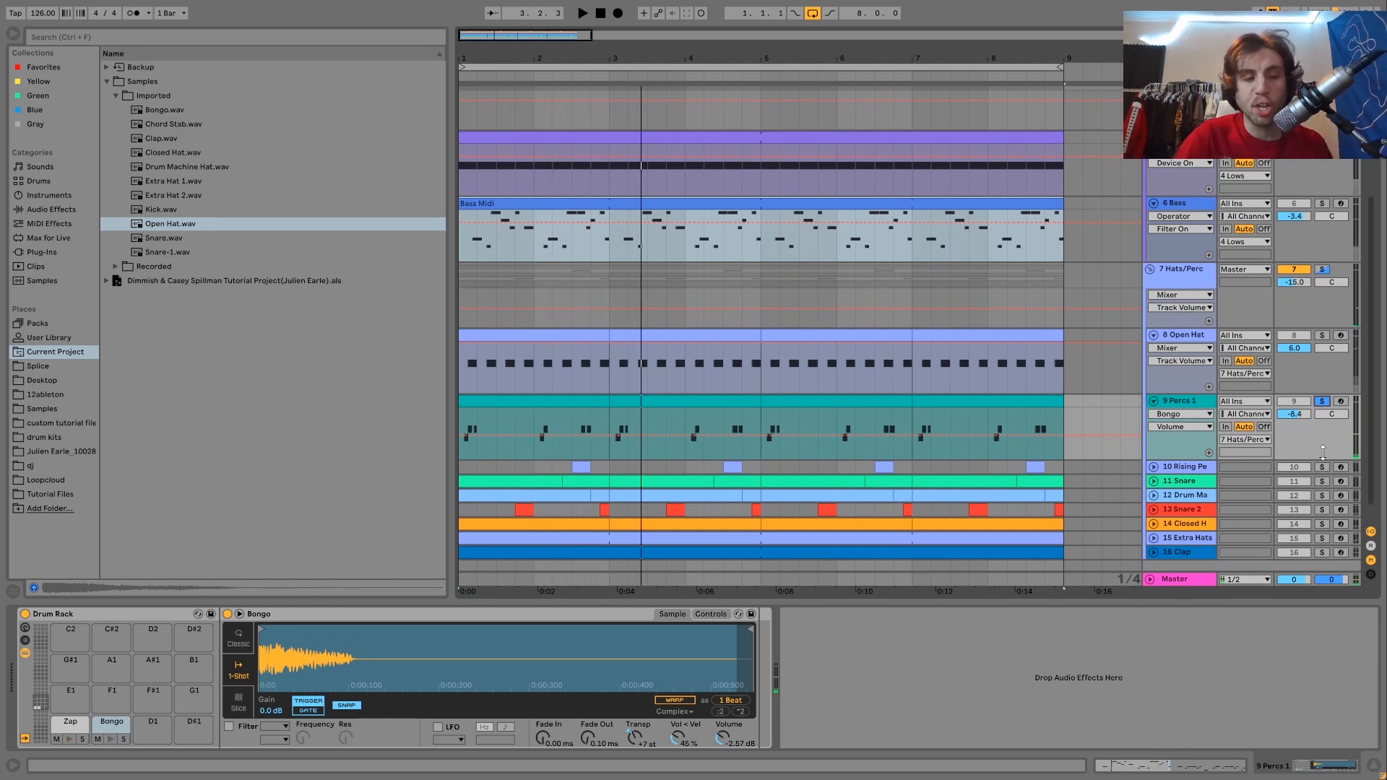
Audition the Zap and Bongo pads of the Drum Rack, and replay the Percs 1 pattern
click(70, 740)
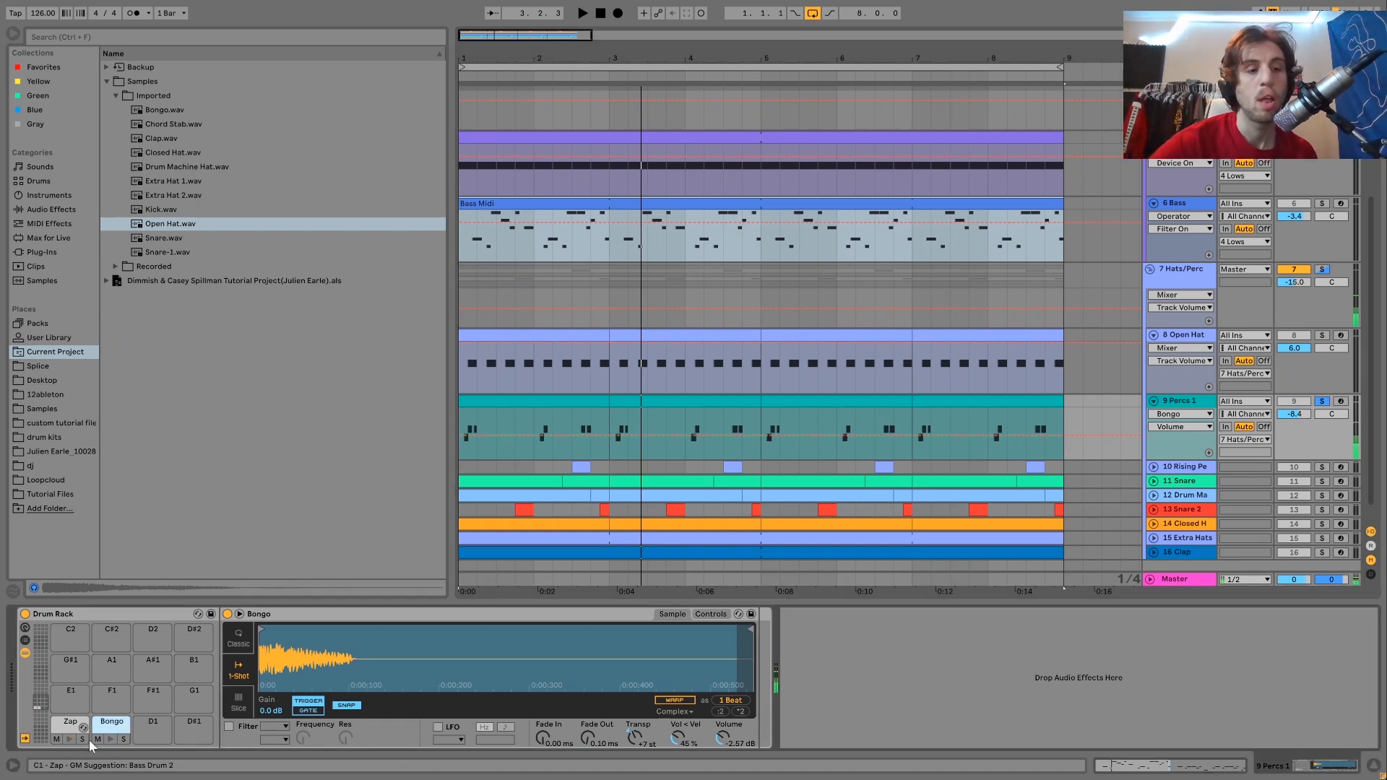
click(109, 741)
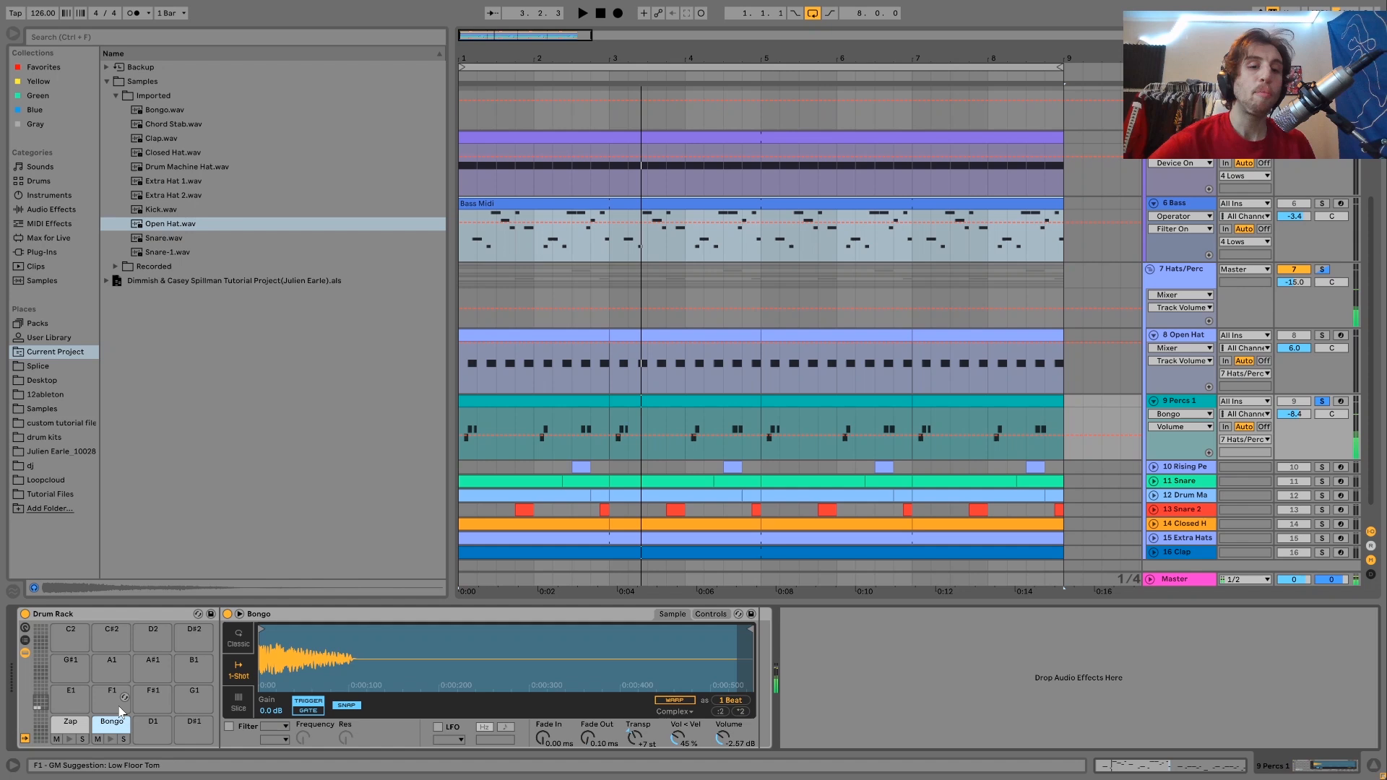
key(space)
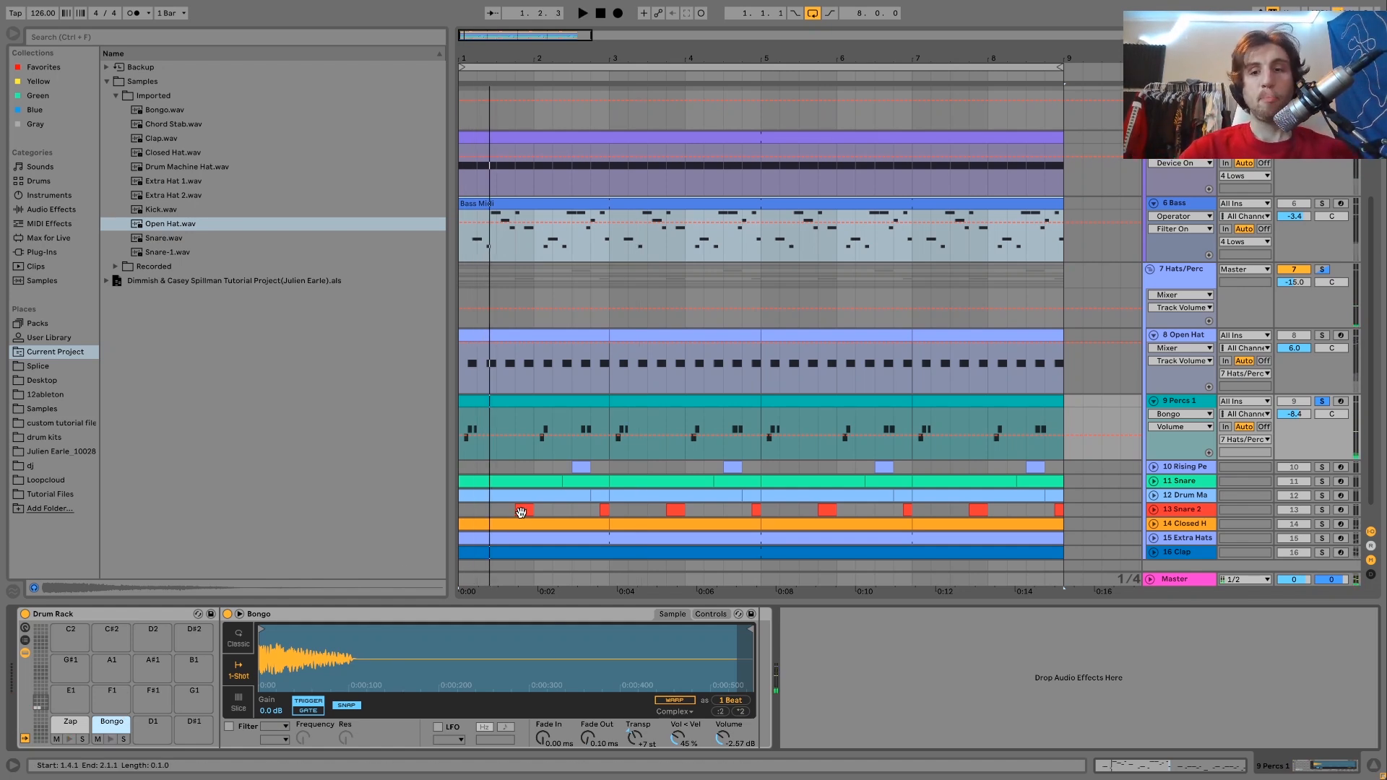
key(space)
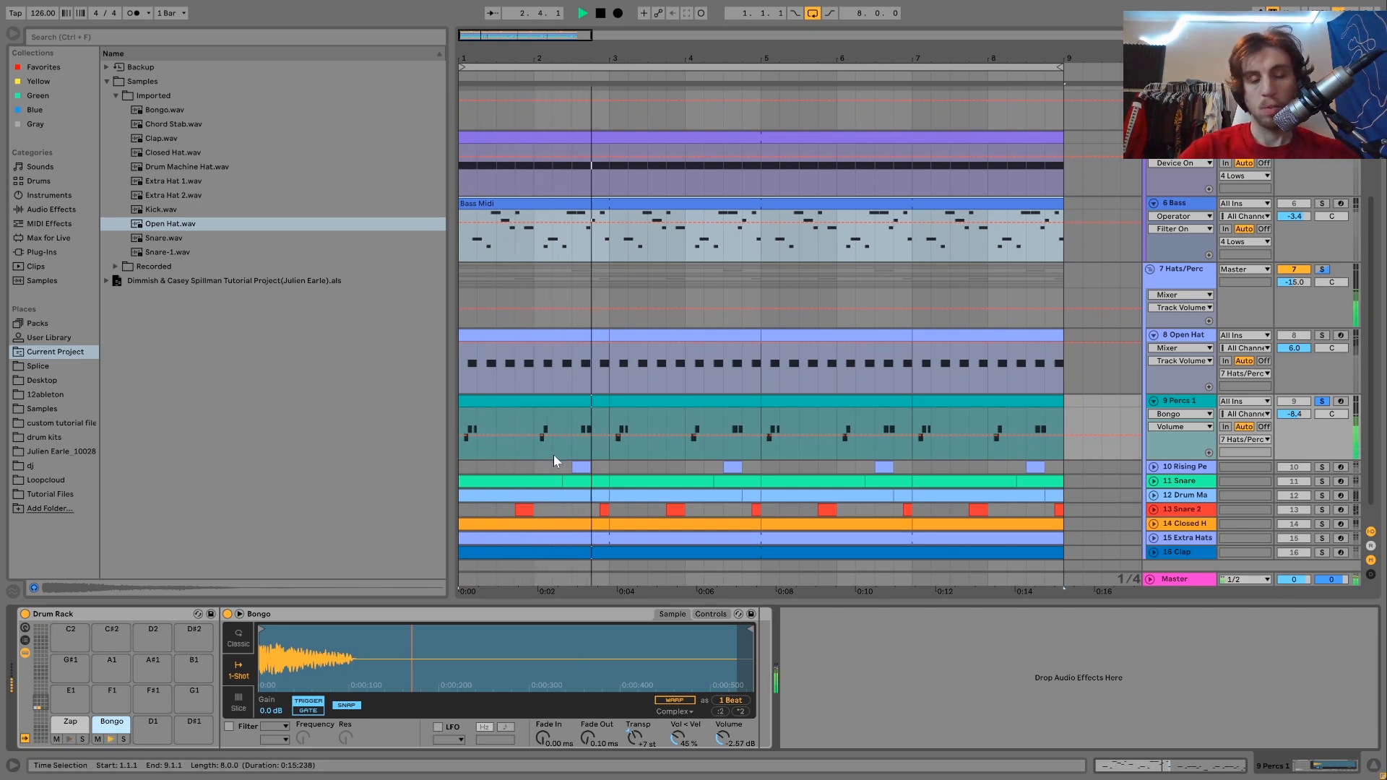
key(space)
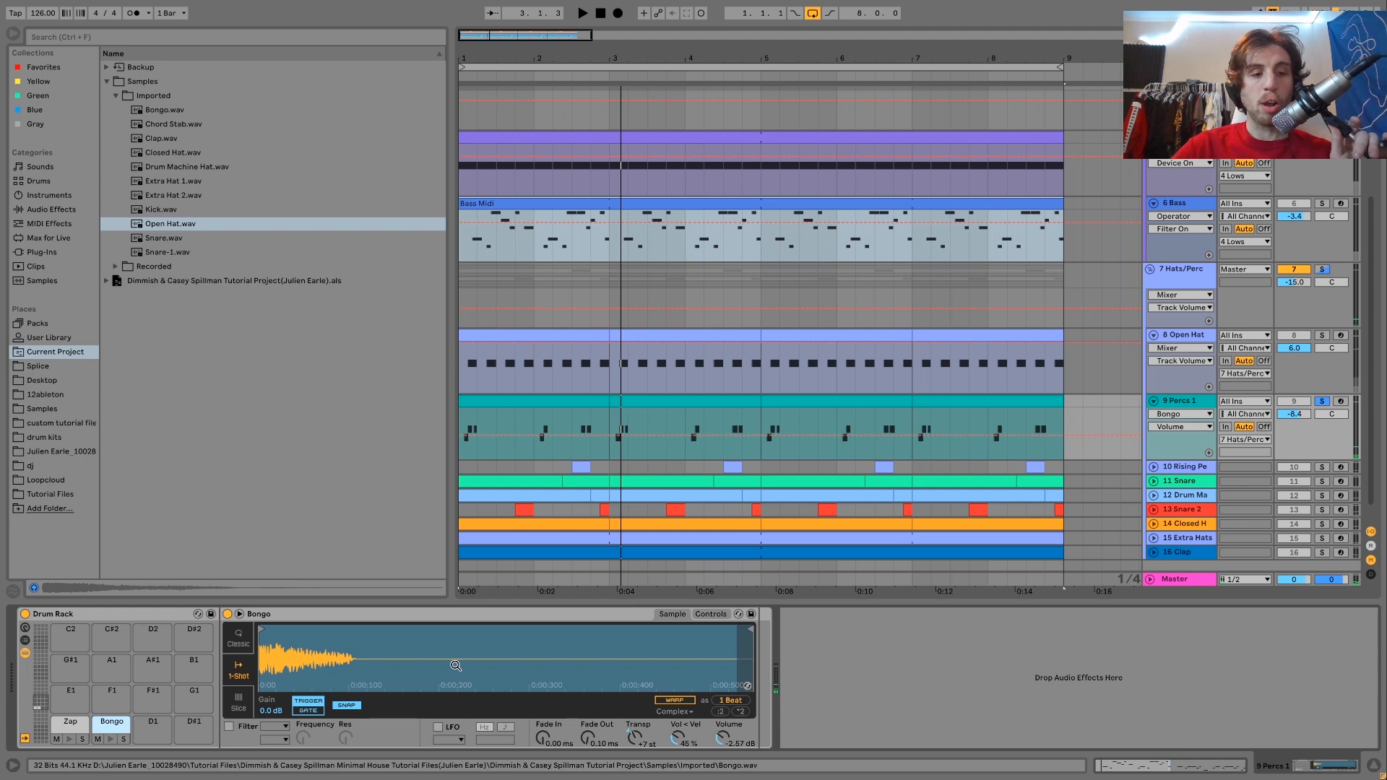
Audition the Zap pad in the Drum Rack, and show its Operator's oscillator A envelope and pitch envelope
click(70, 722)
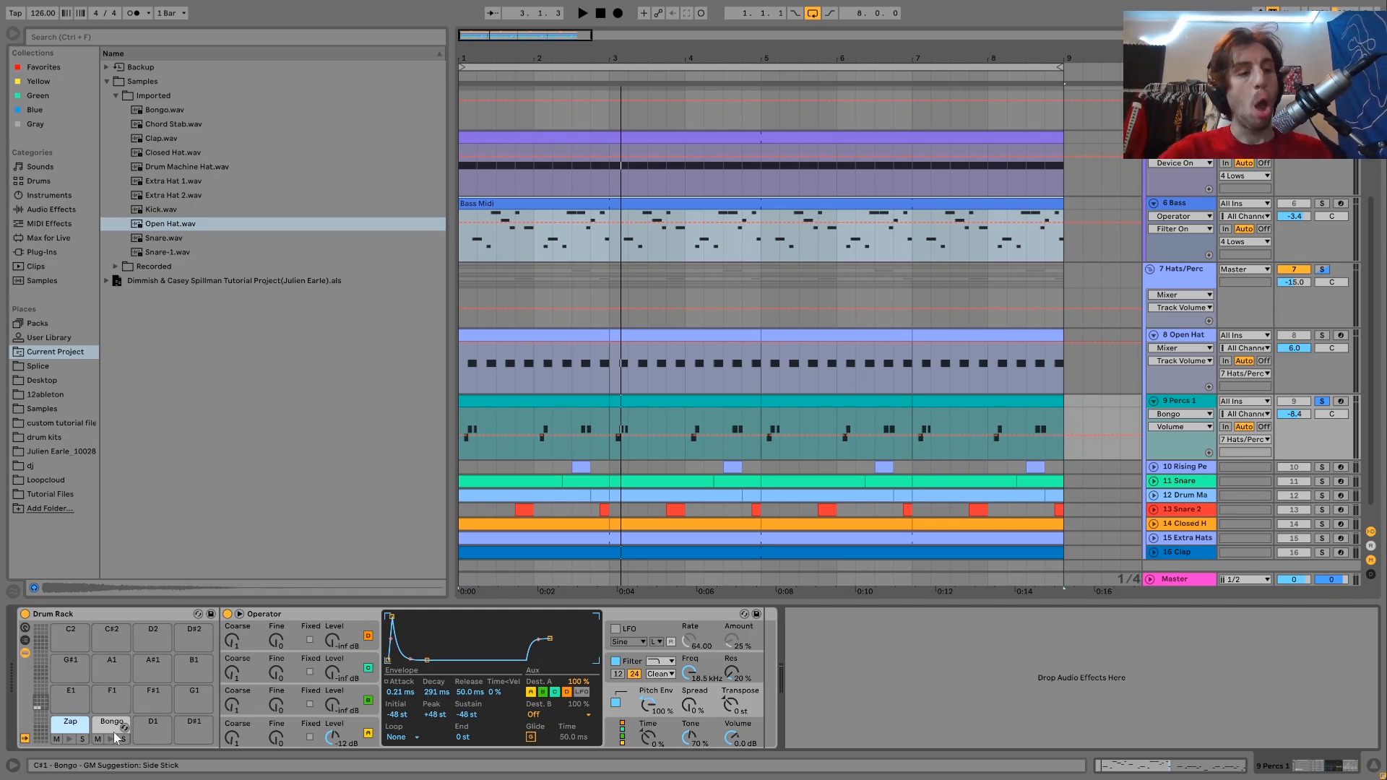
click(69, 739)
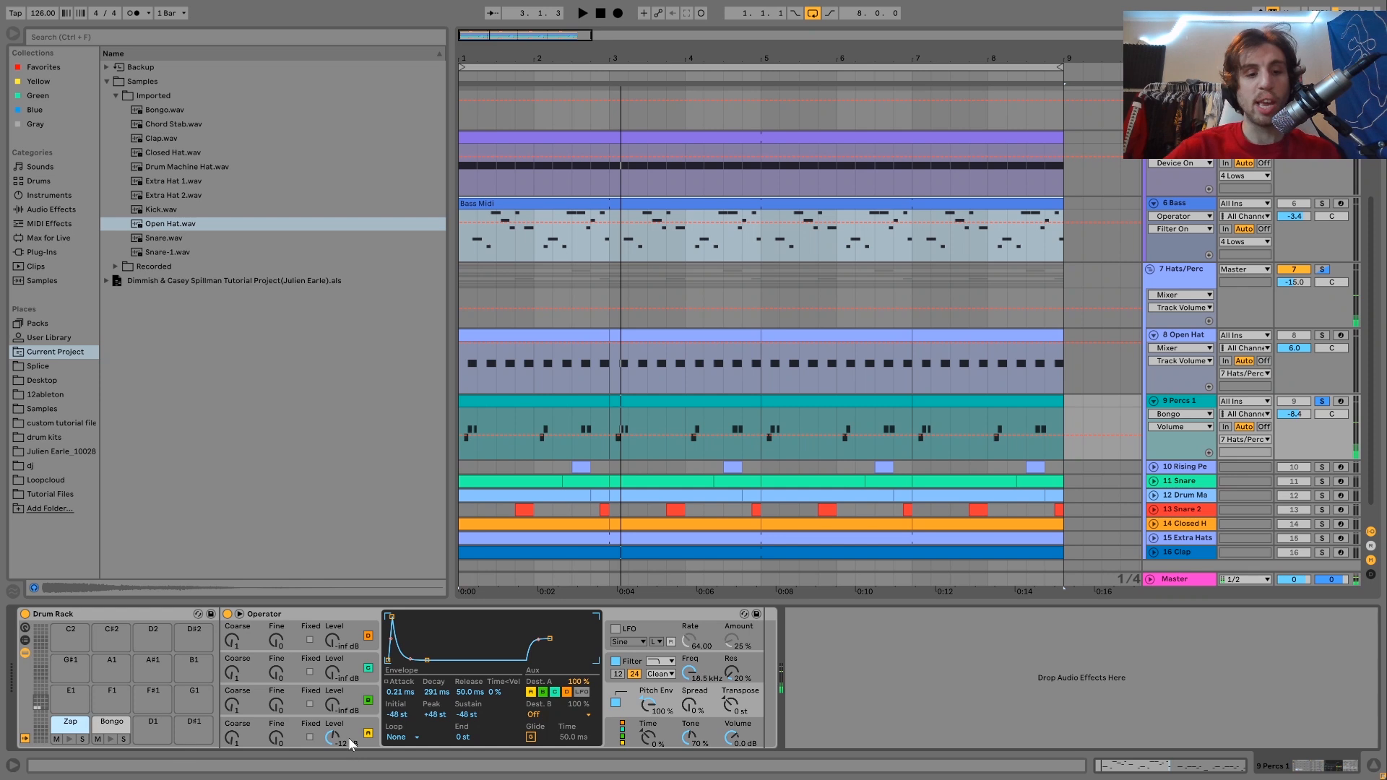
click(374, 729)
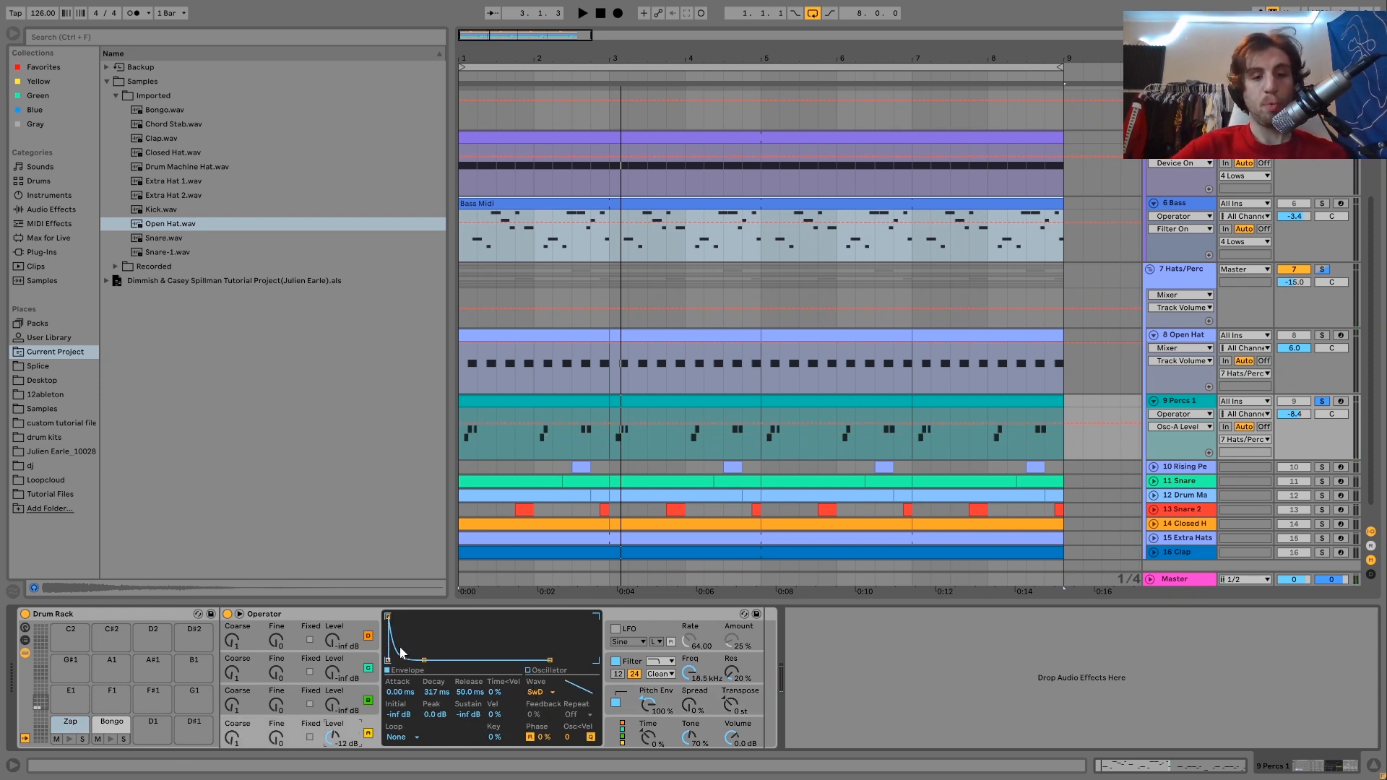
click(629, 691)
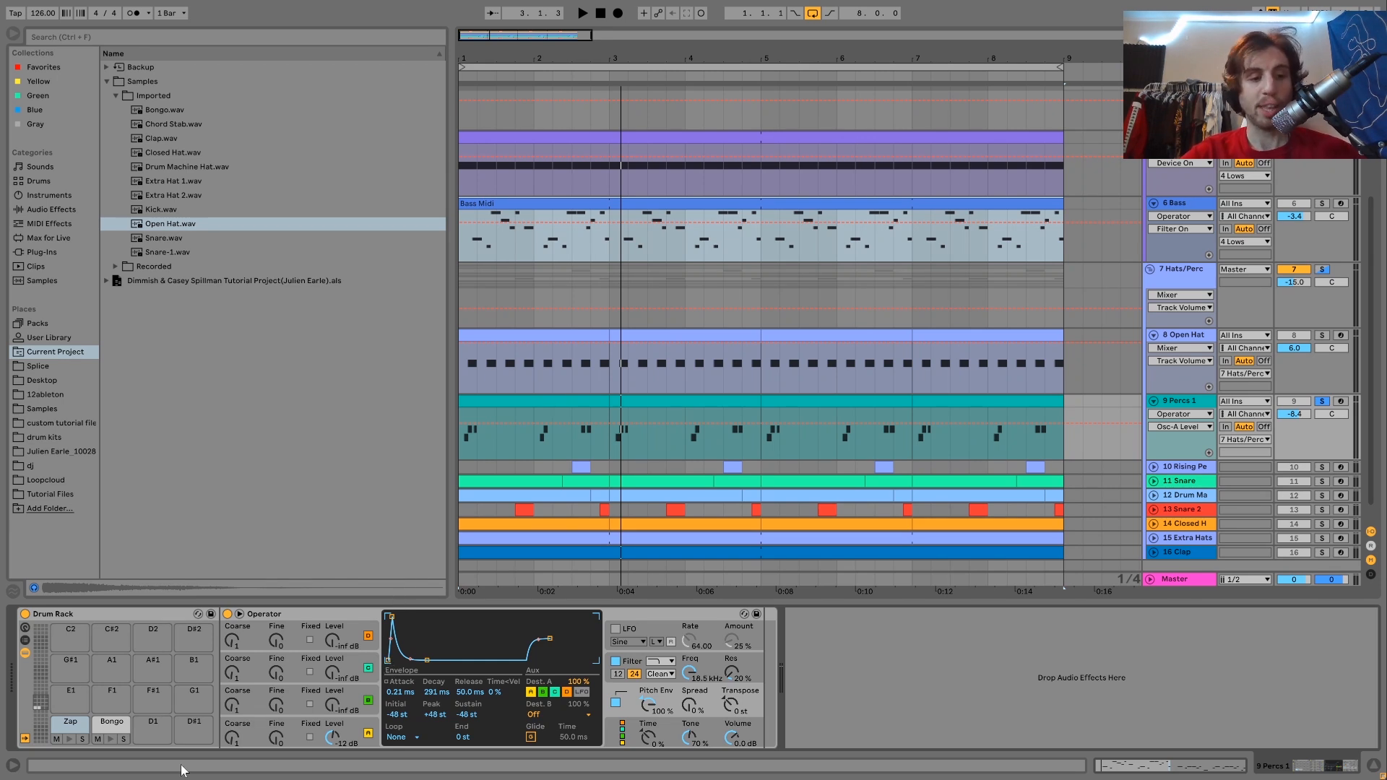
Try a 0.46 ms attack on Zap's pitch envelope, shorten it to 0.24 ms, and audition the pad with each value
drag(390, 697, 390, 688)
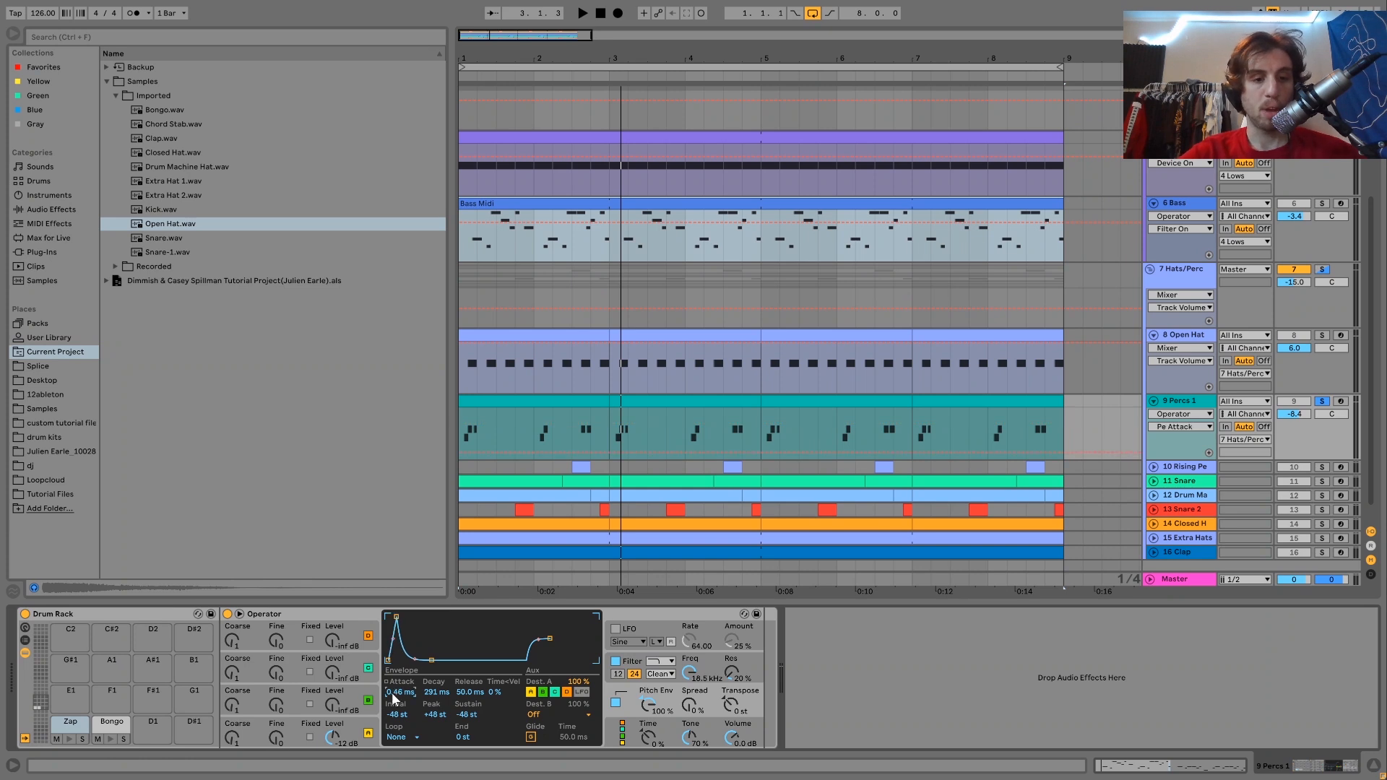
click(71, 740)
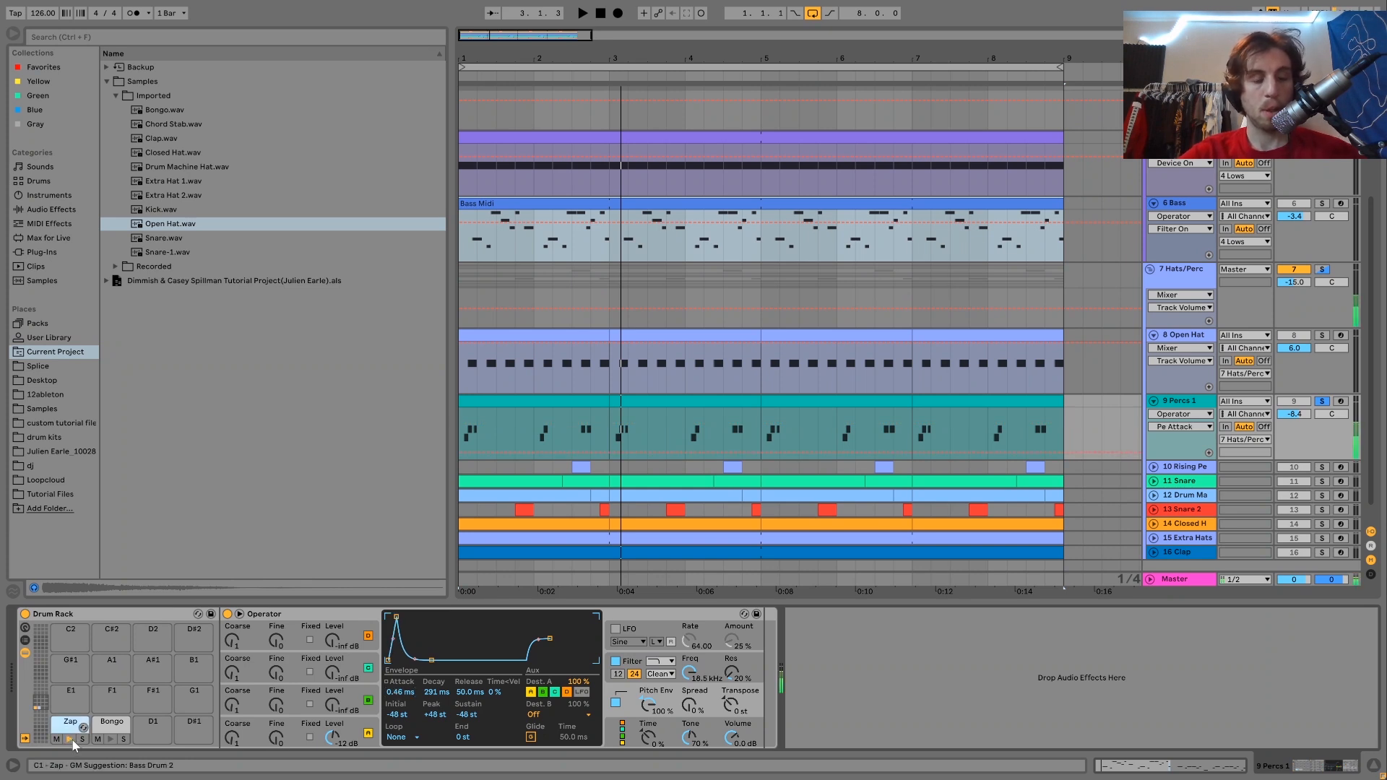
drag(401, 692, 401, 699)
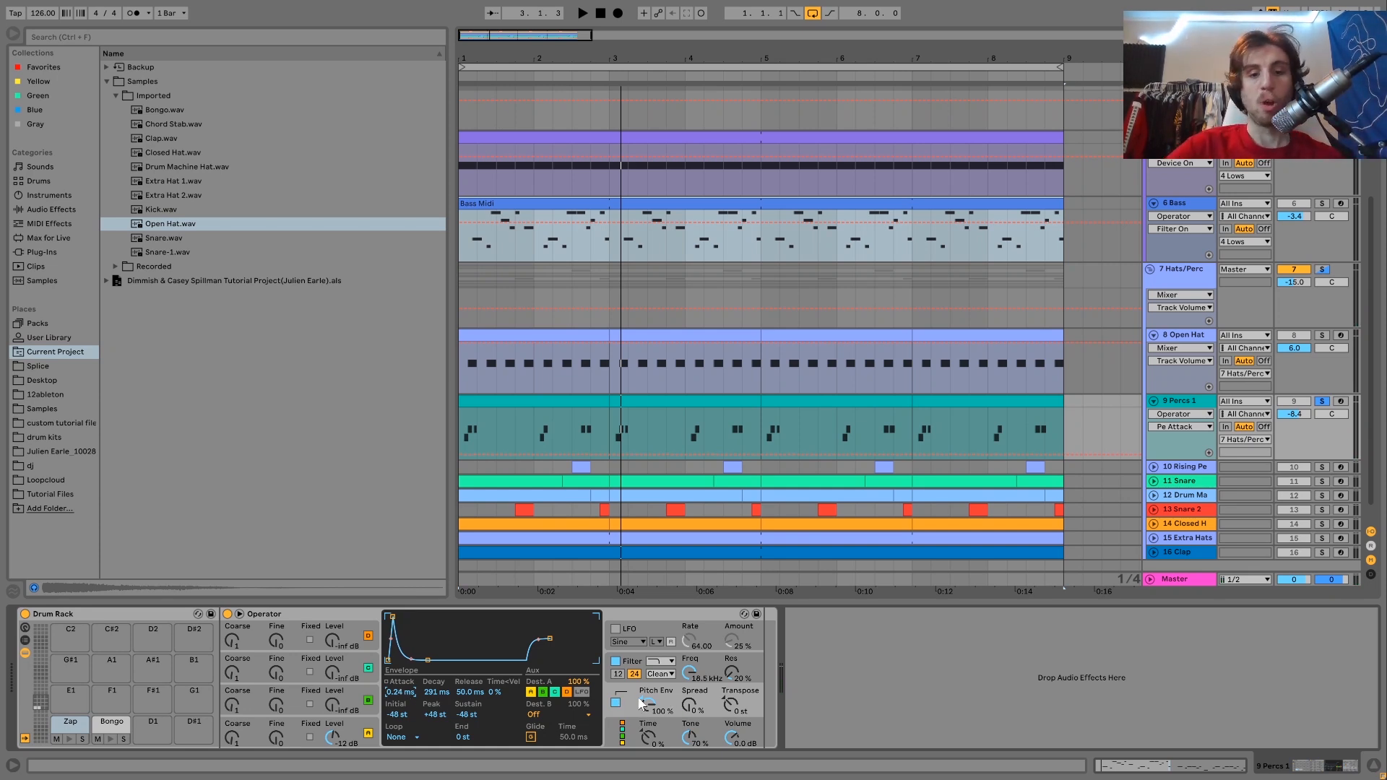
click(70, 739)
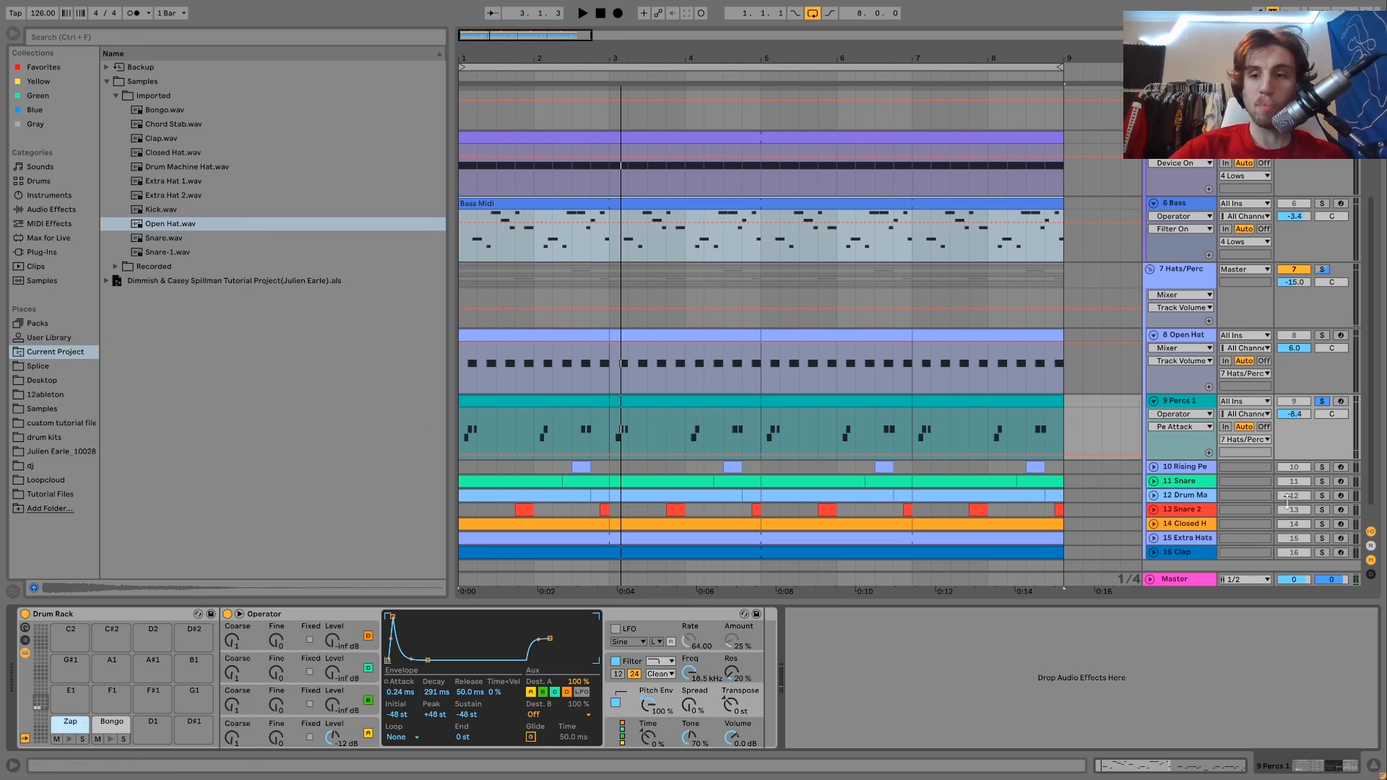
Solo and unfold the Rising Percussion track, and play its clips from 2.3.1 and 4.3.1
click(1323, 468)
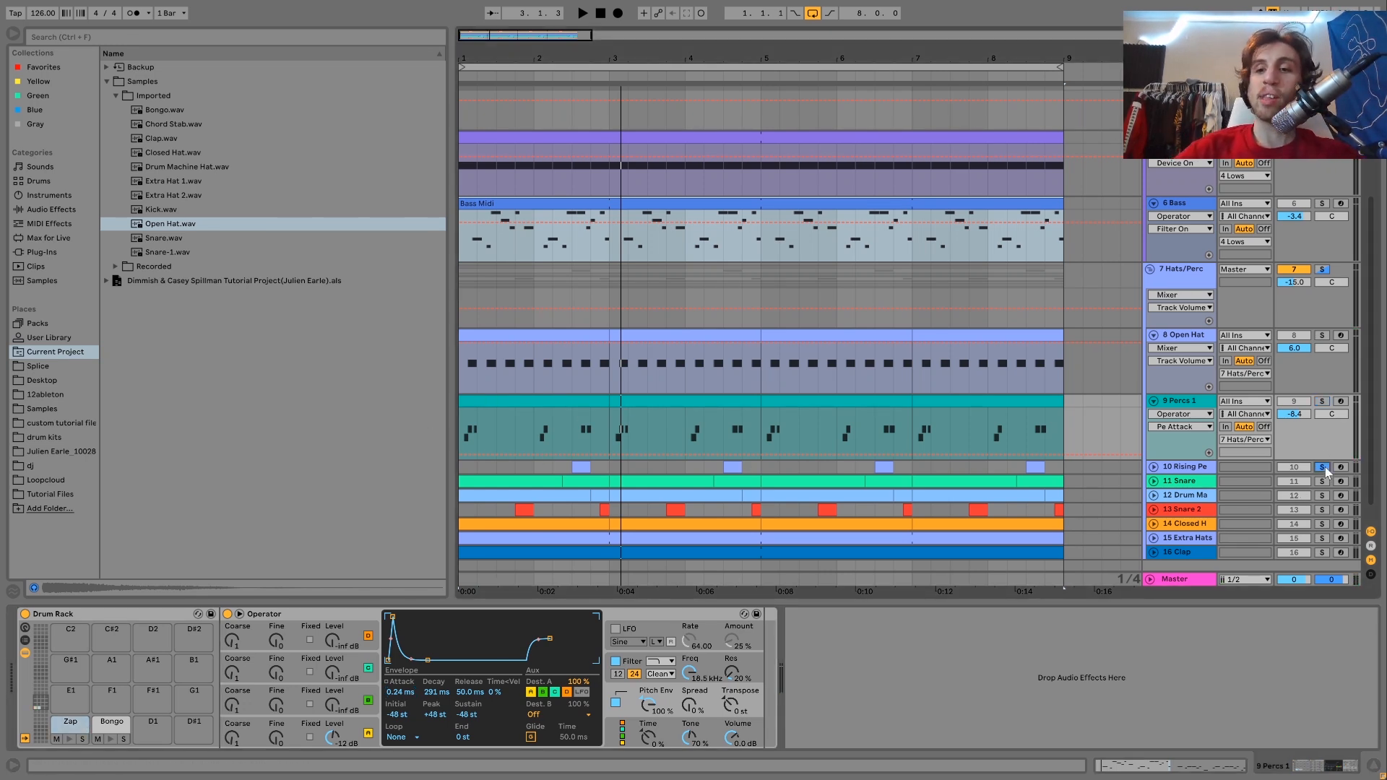
click(1154, 467)
scroll(1154, 470, down, 3)
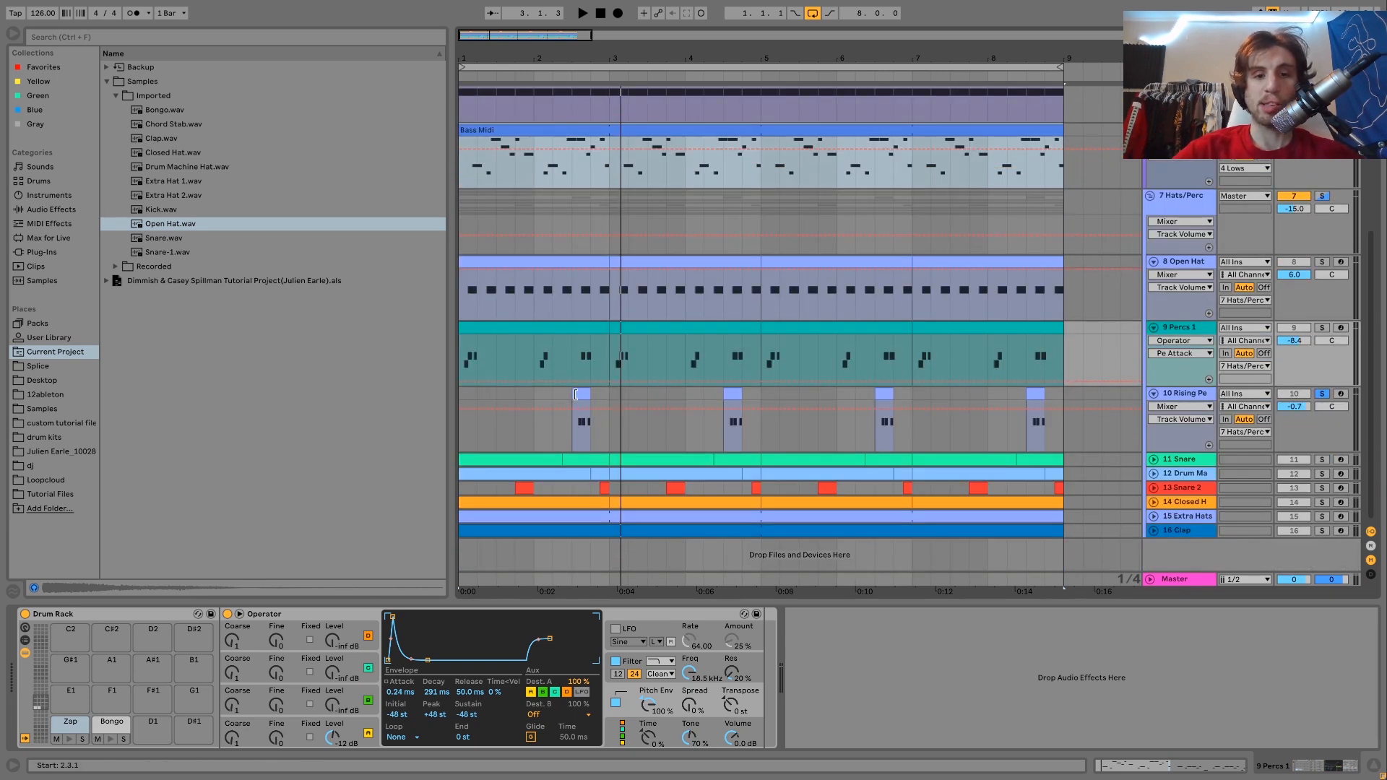
click(576, 394)
key(space)
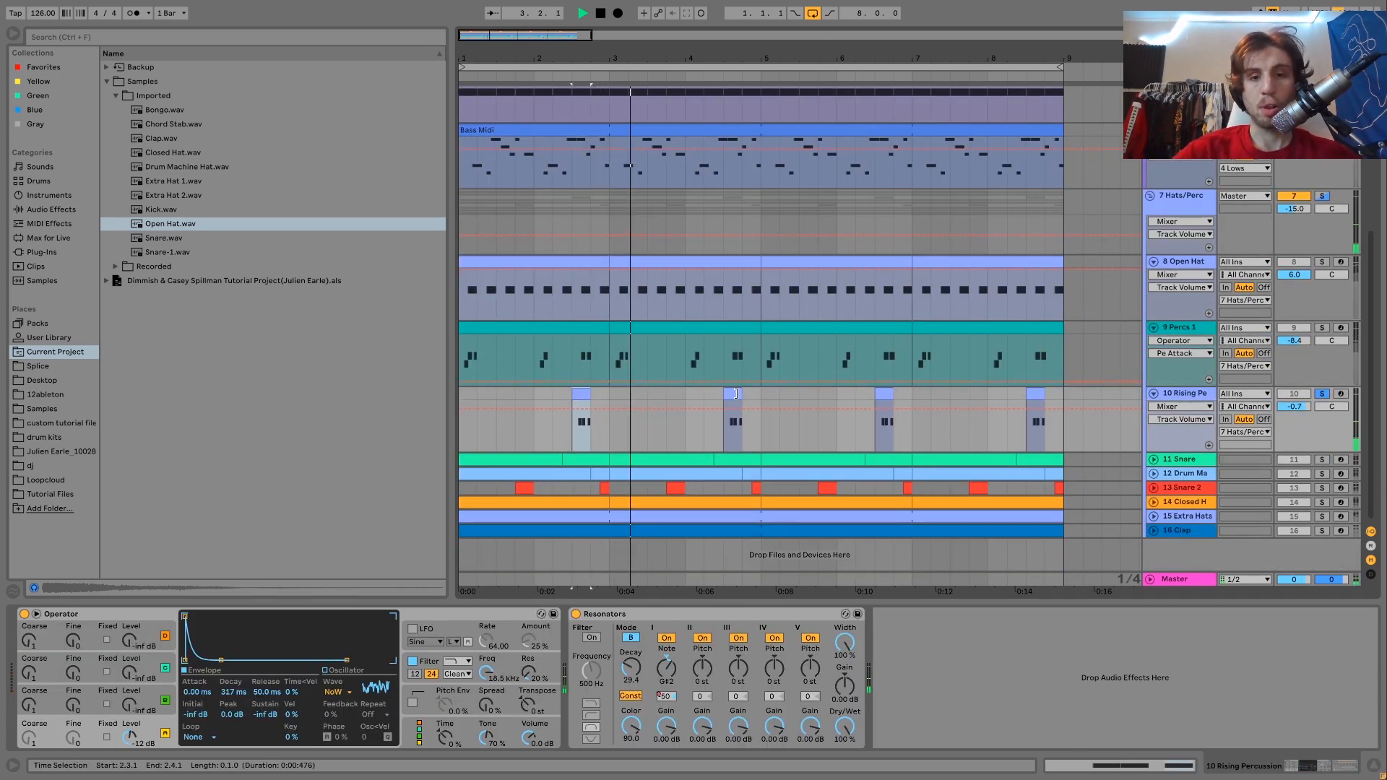
click(734, 394)
key(space)
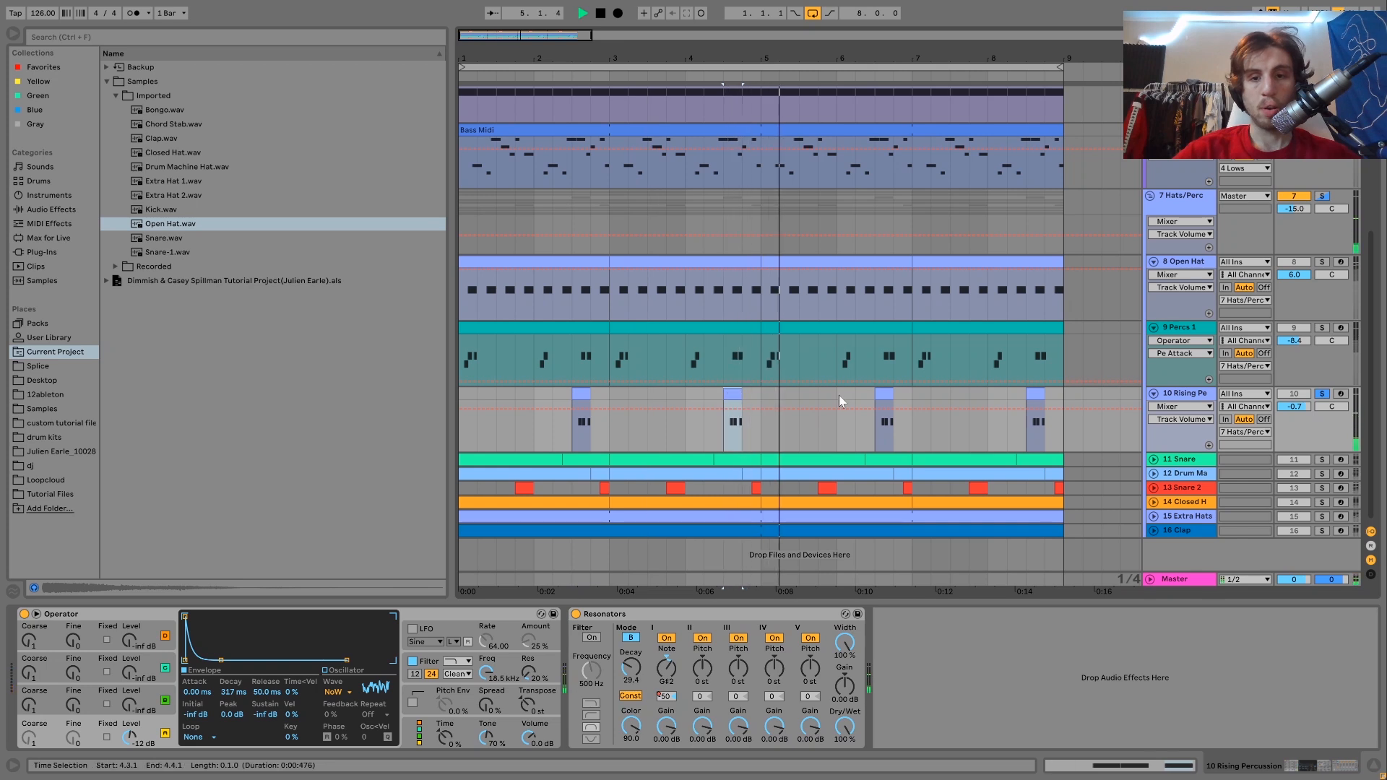
End the Rising Percussion solo, and play the whole Hats/Perc group from bar 1 to hear the track in context
click(1323, 394)
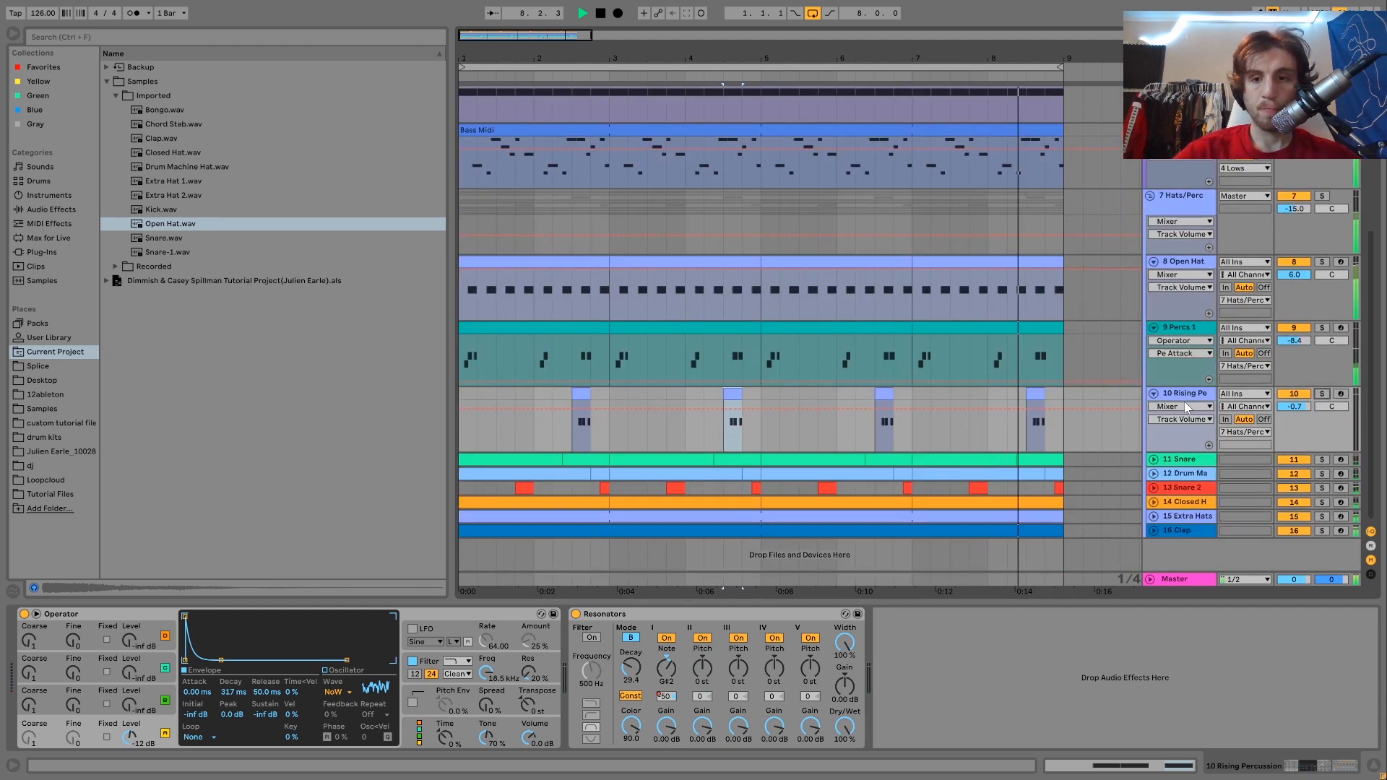
key(space)
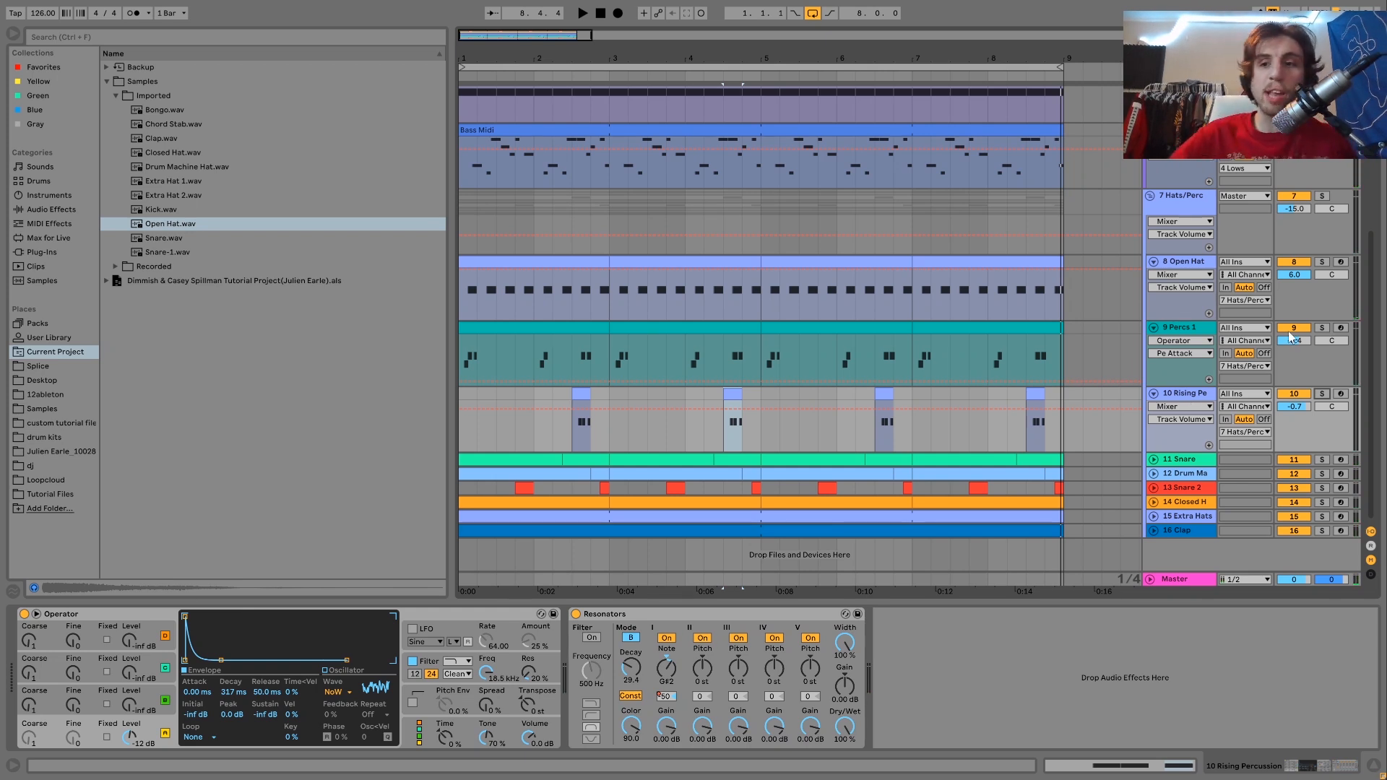
click(1323, 395)
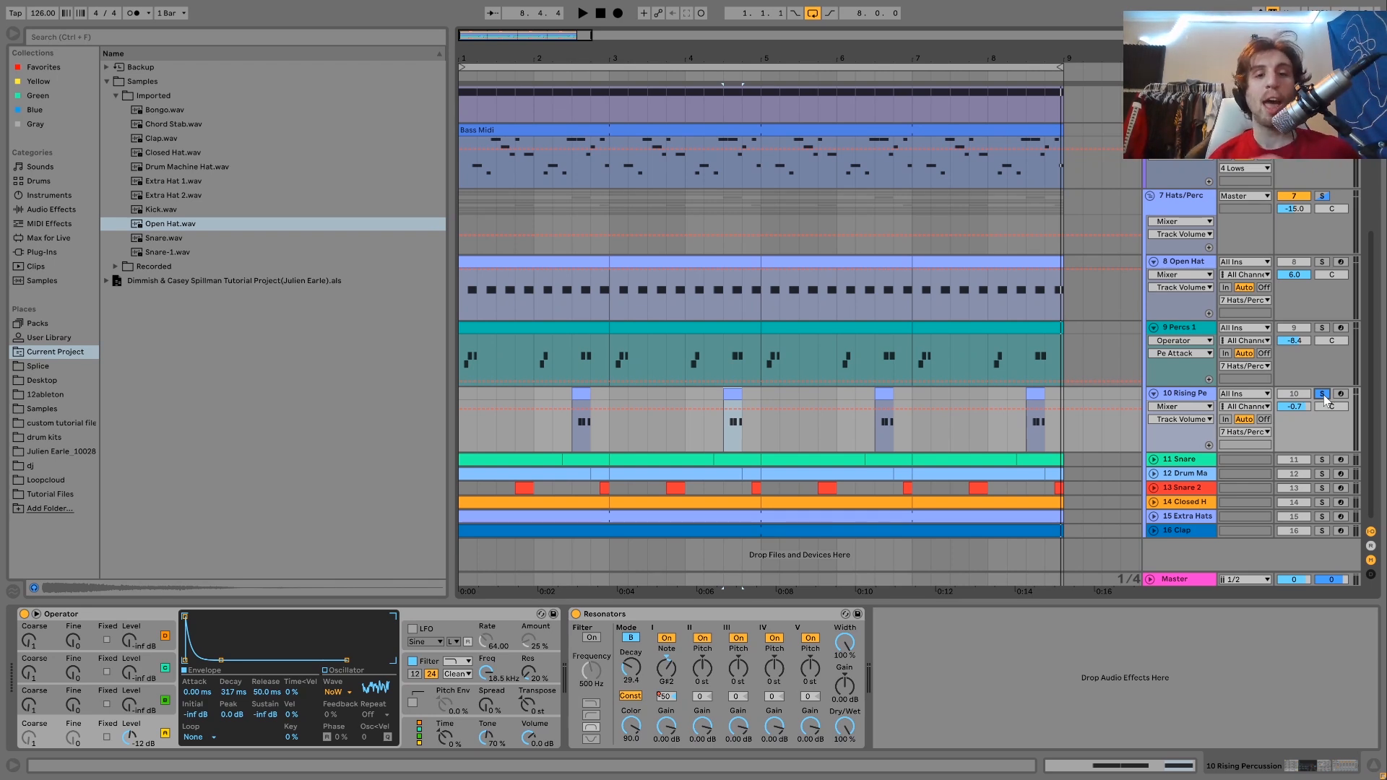
click(1322, 394)
click(465, 400)
key(space)
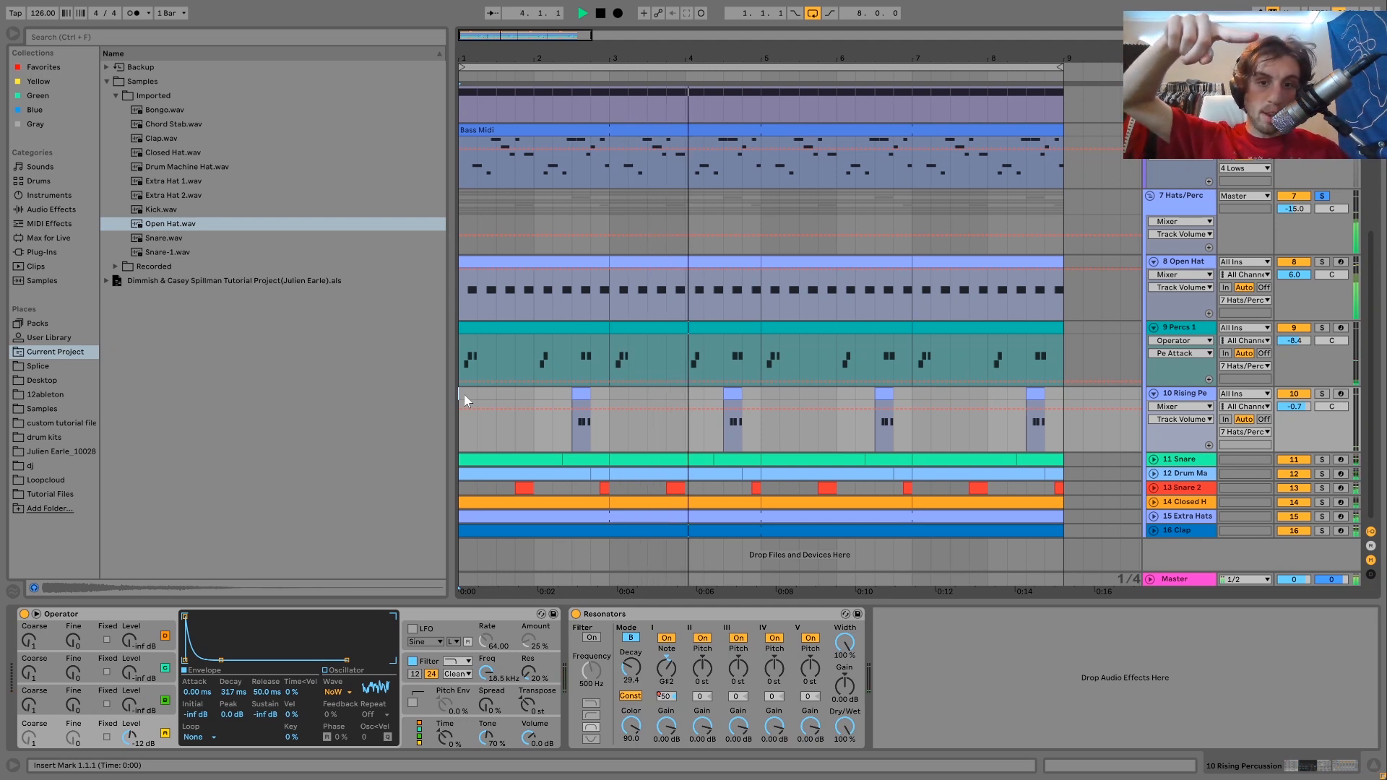
key(space)
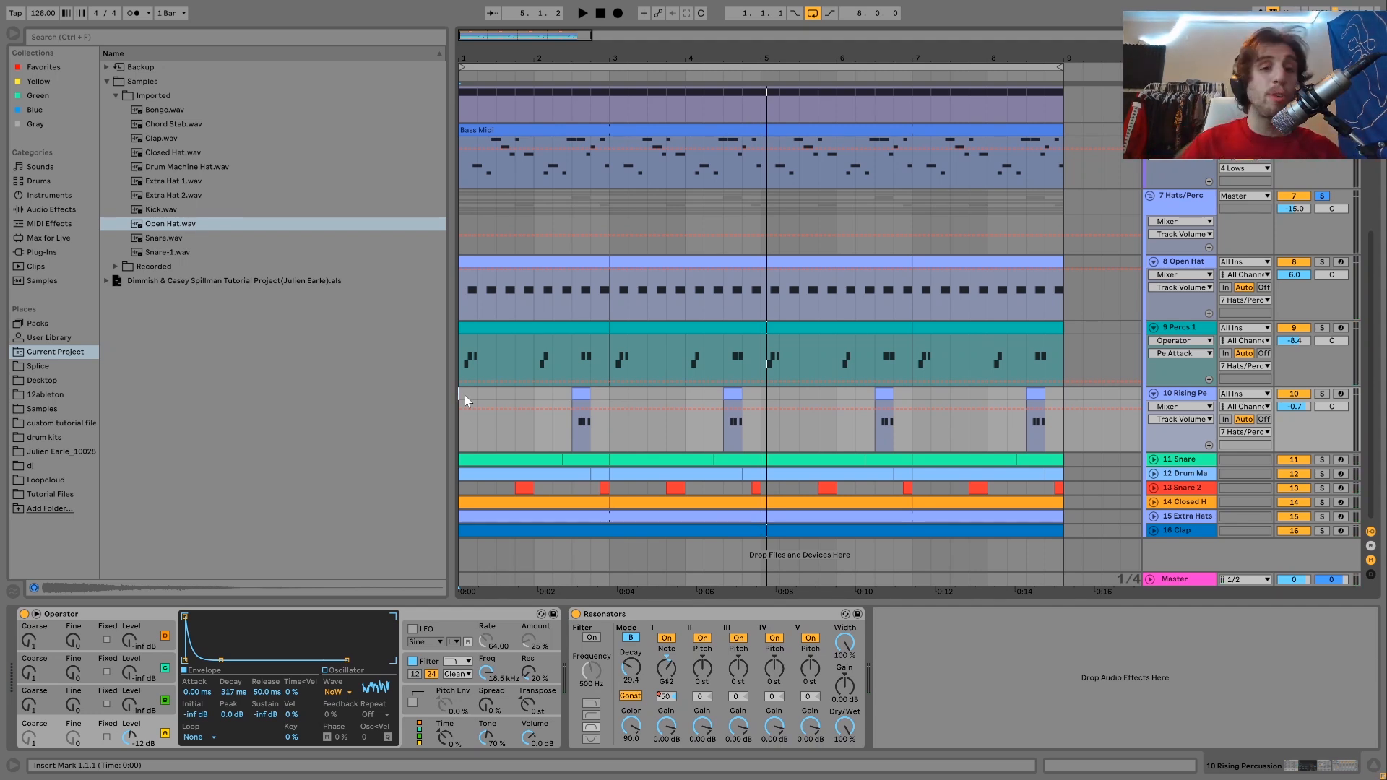
Solo Rising Percussion, play its first clip with Resonators bypassed, and turn Resonators back on
click(1322, 395)
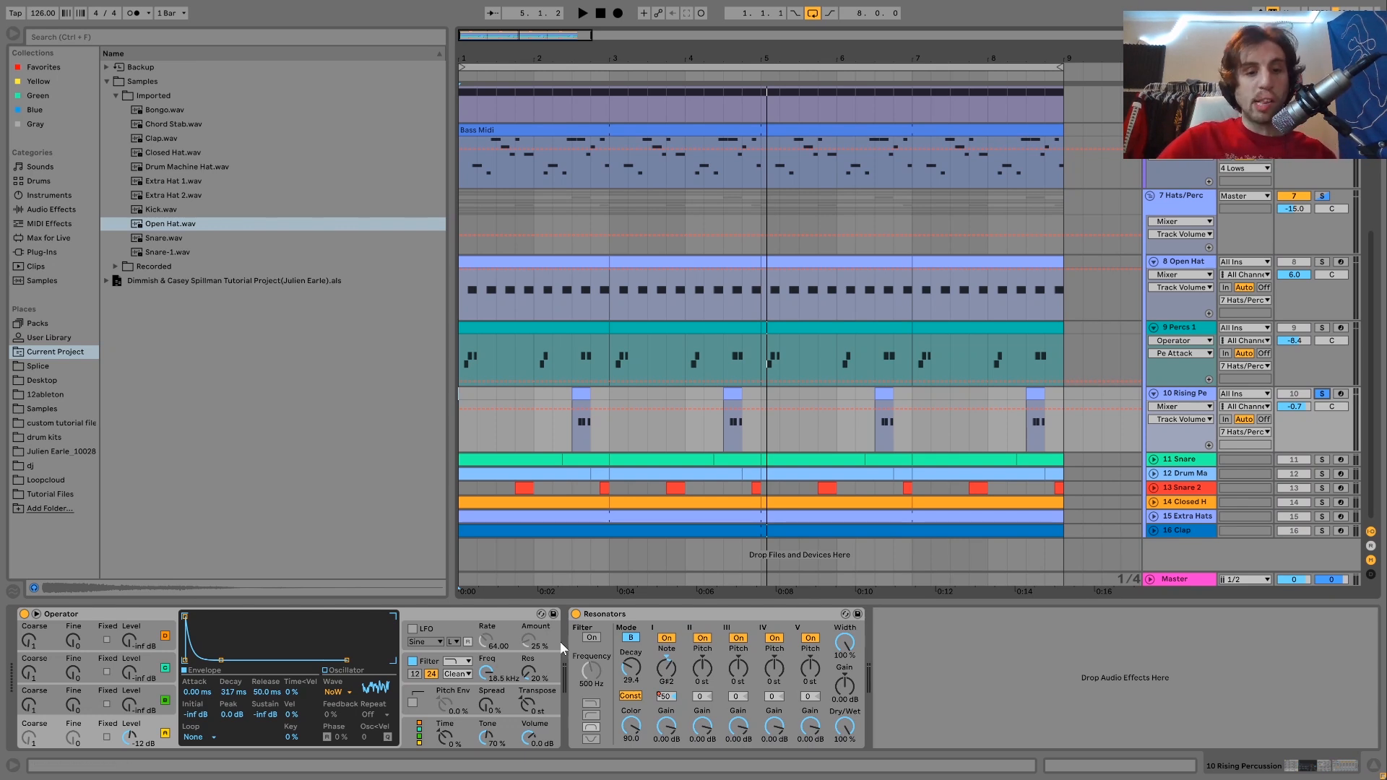
click(576, 614)
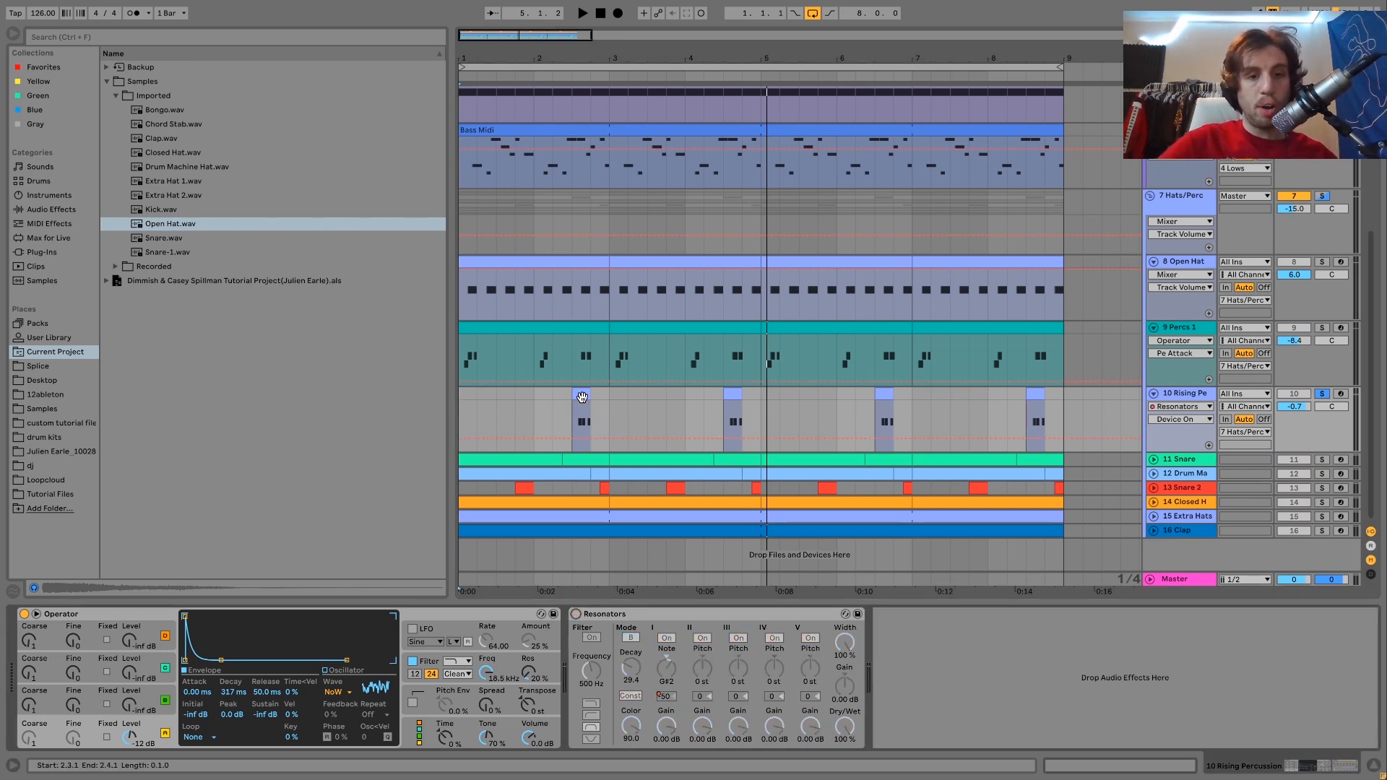
click(581, 396)
key(space)
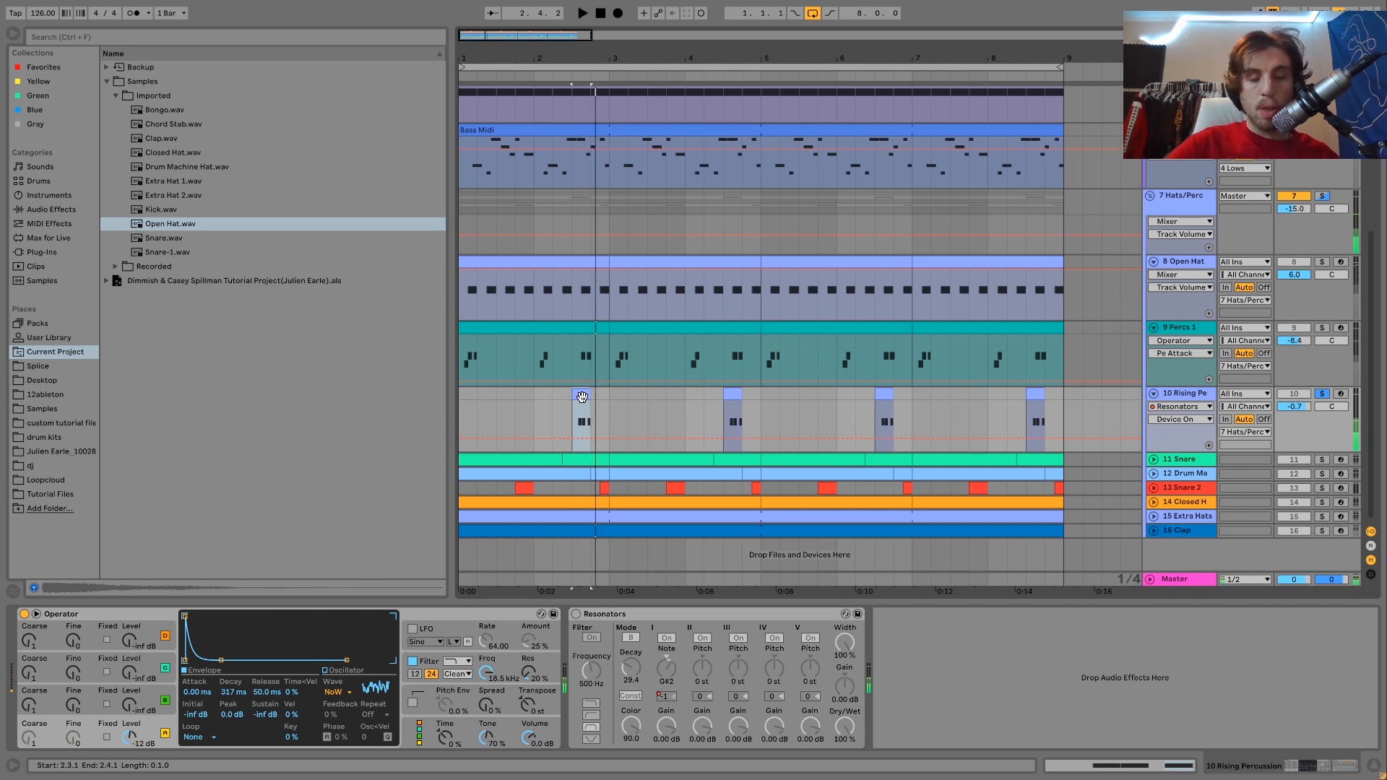
click(576, 614)
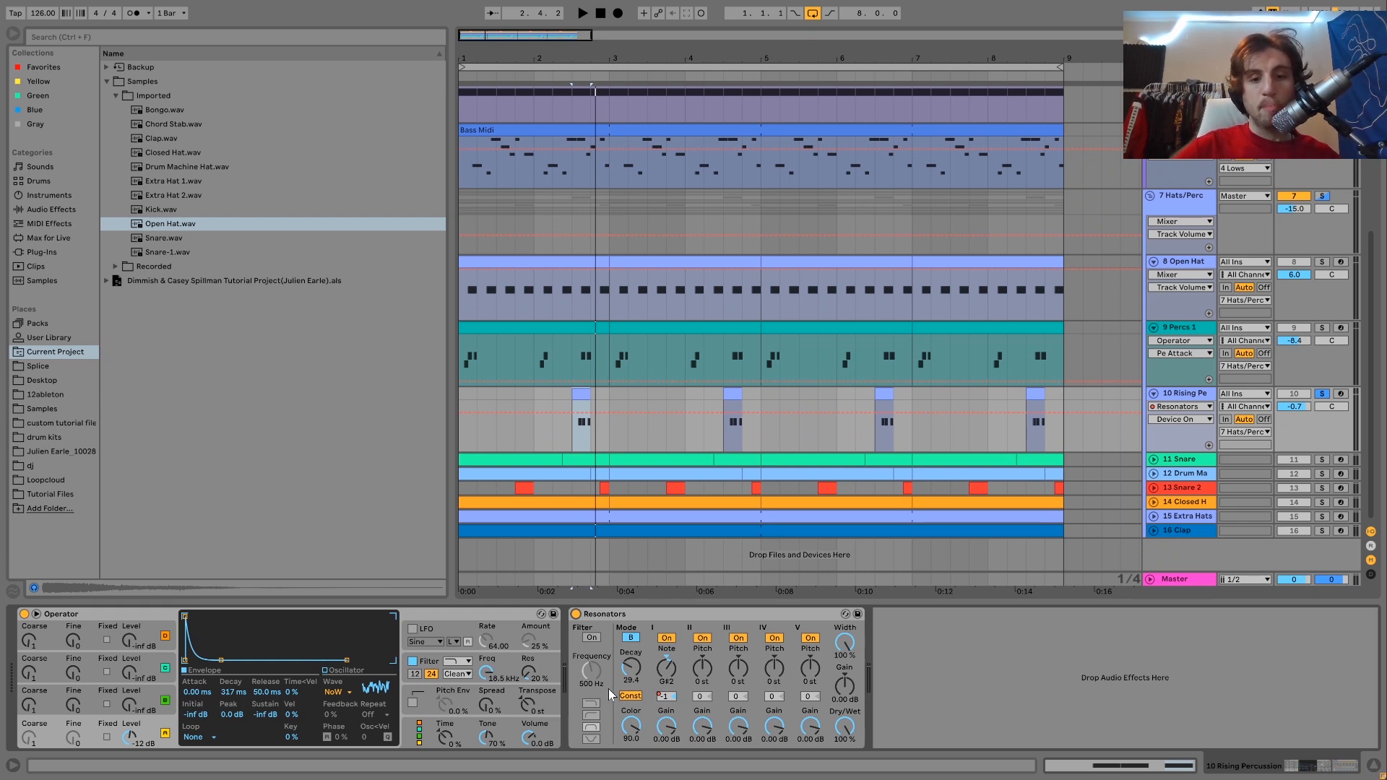
Show the Resonators I Tune automation on Rising Percussion, and play the automated clips from 2.3.1 and 2.2.1
click(666, 698)
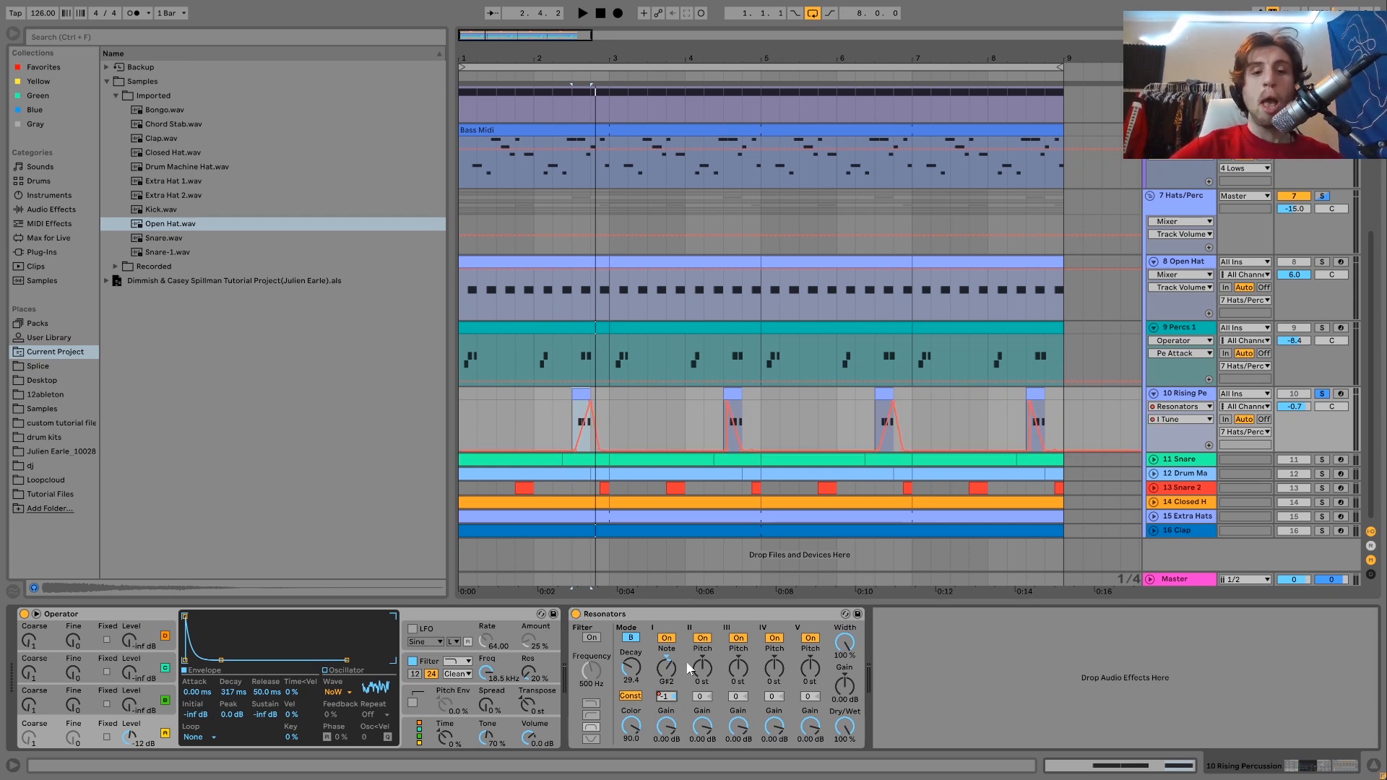
click(569, 425)
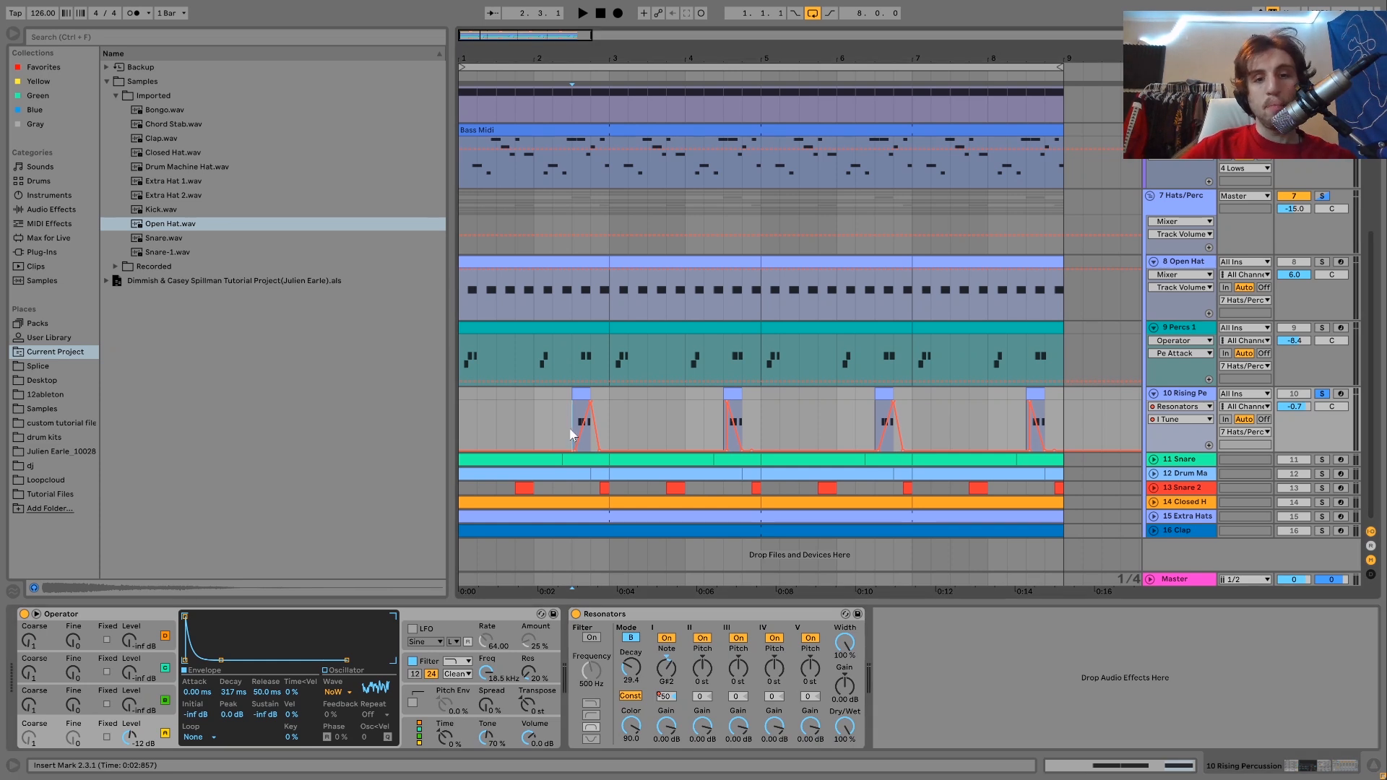
key(space)
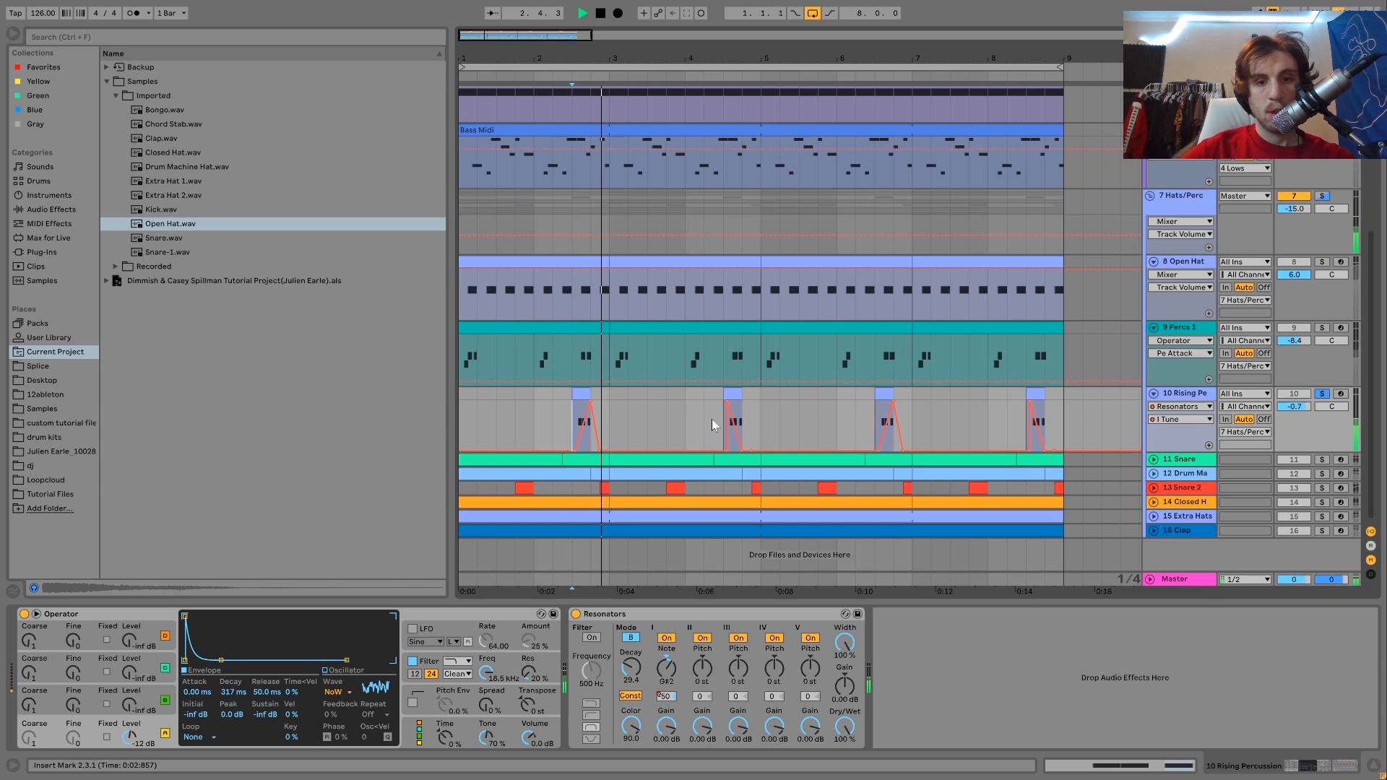
key(space)
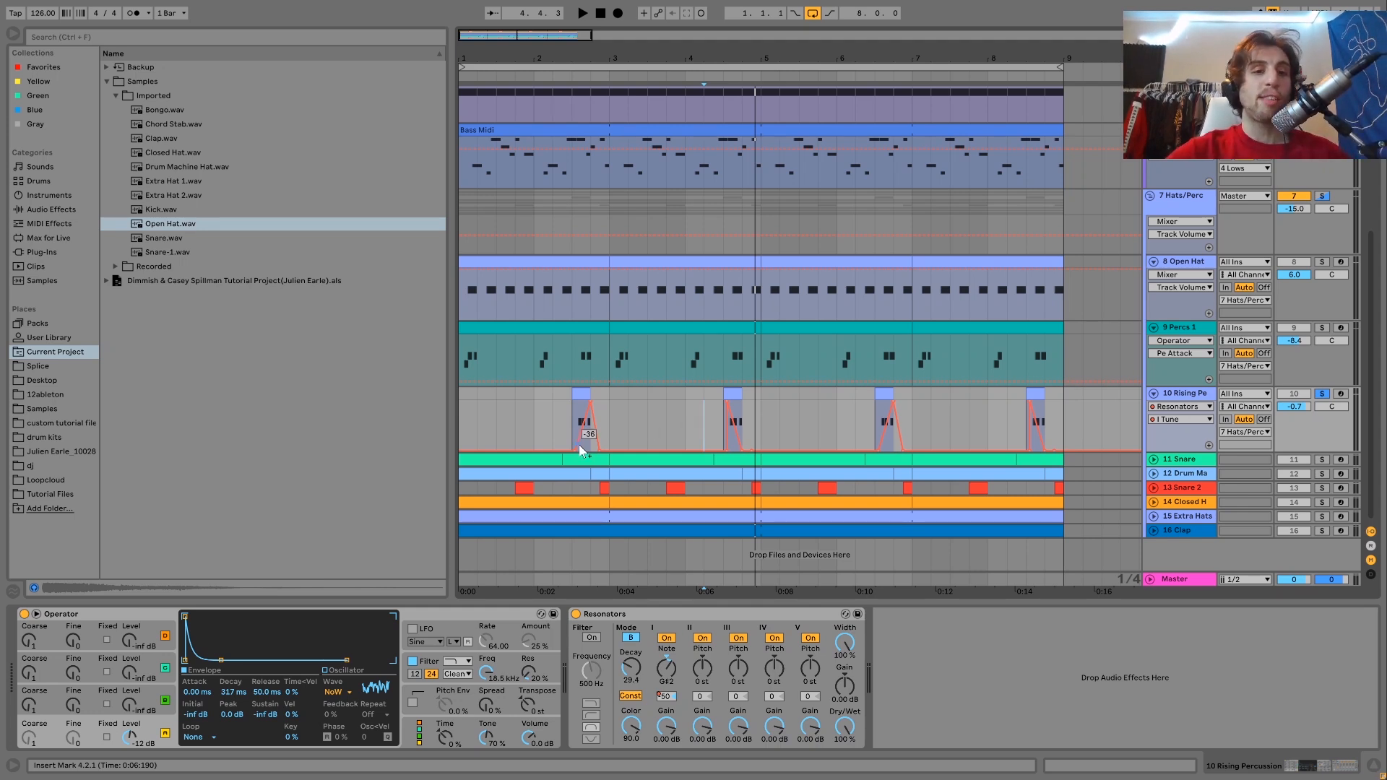
click(551, 434)
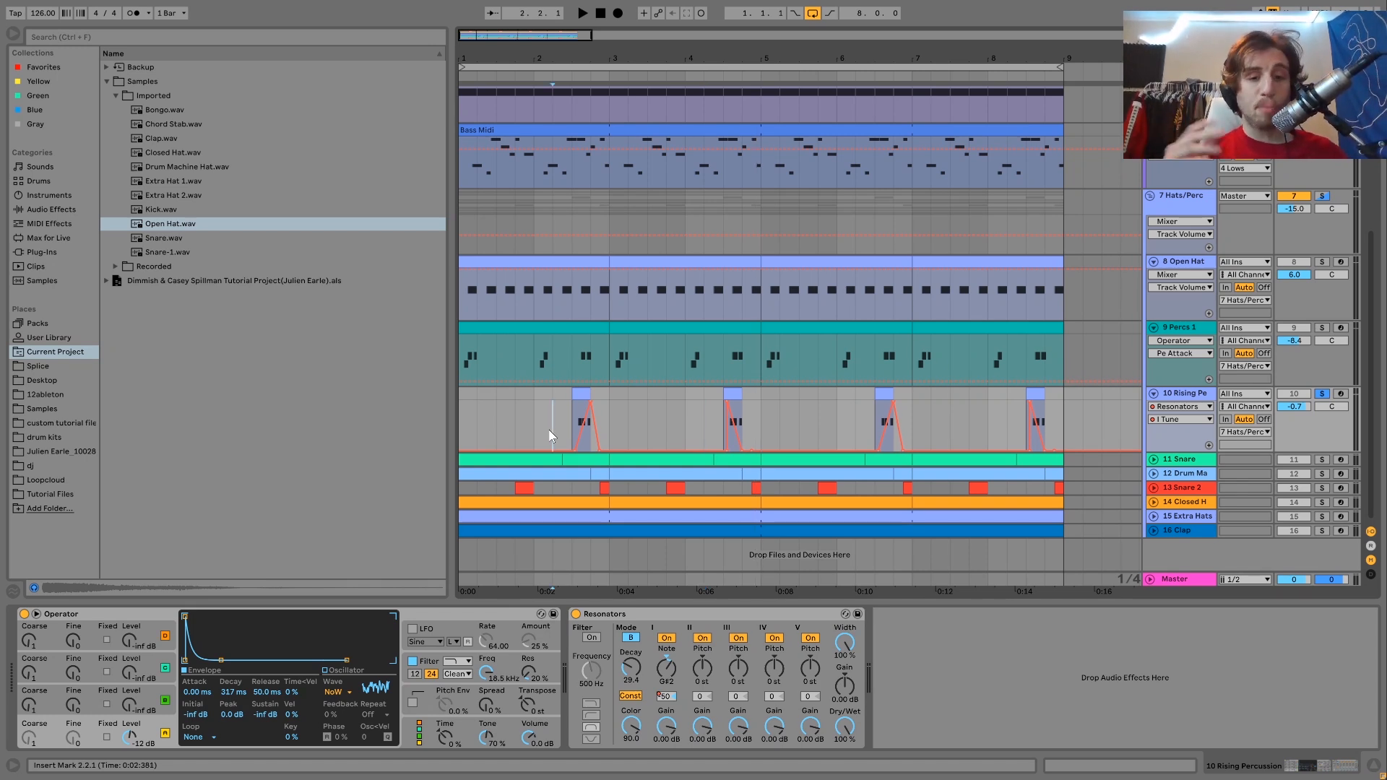
key(space)
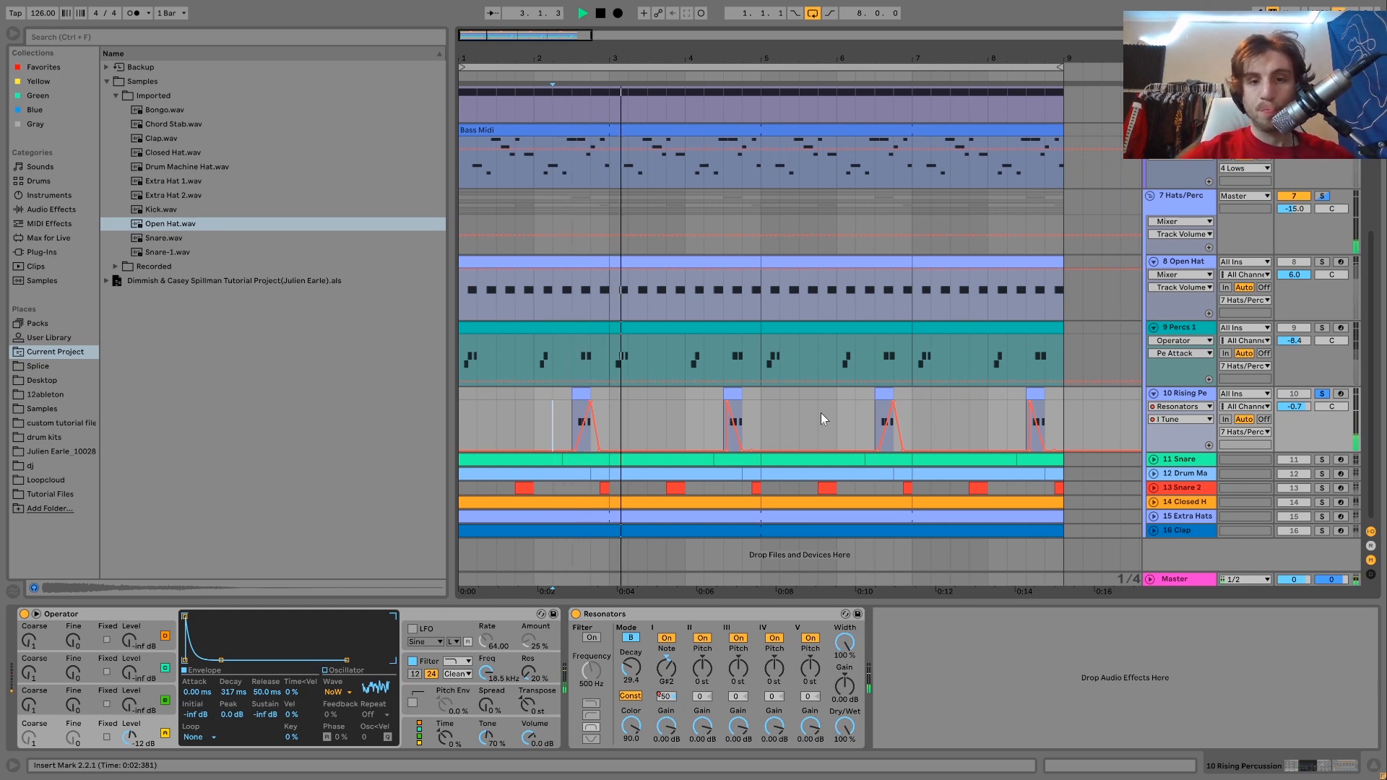
key(space)
Solo and unfold the Snare track, play its first clip, and end its solo
click(1317, 461)
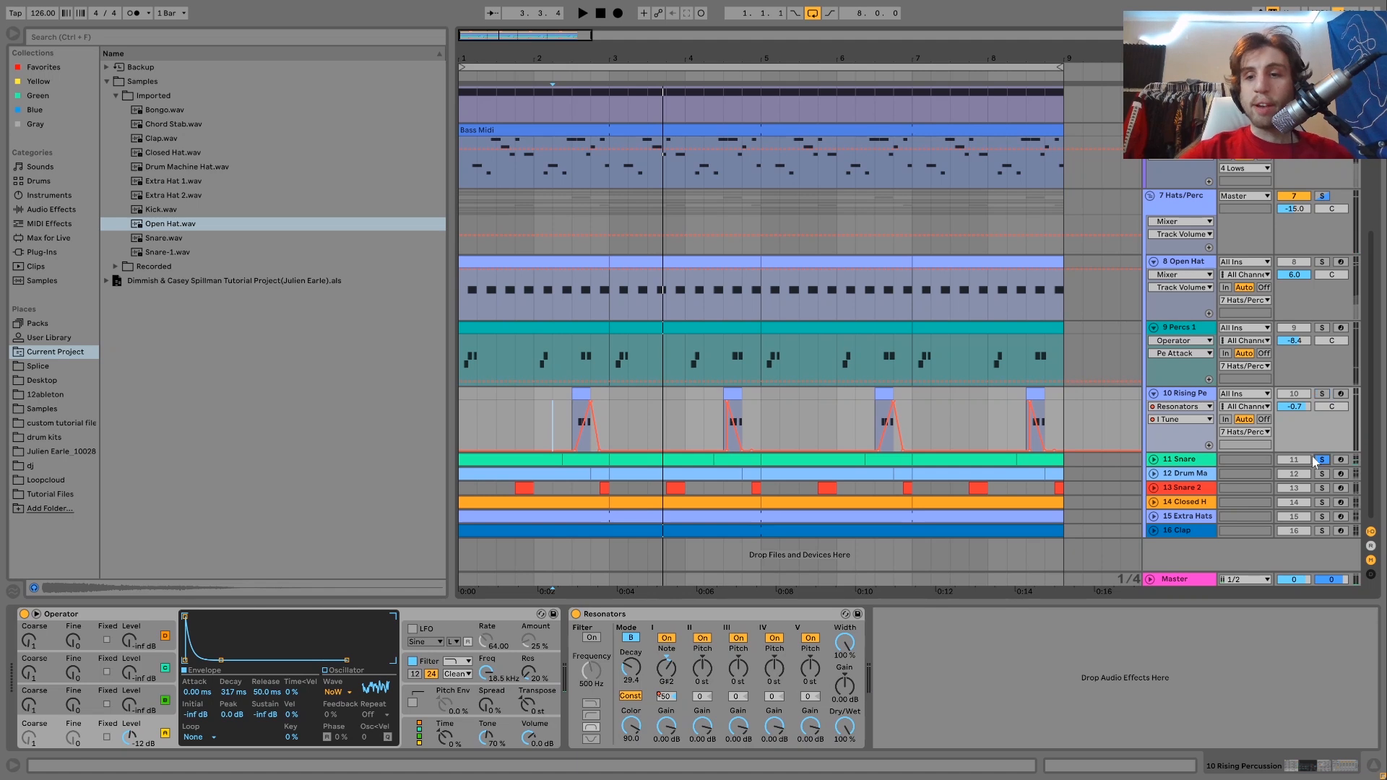
click(1153, 461)
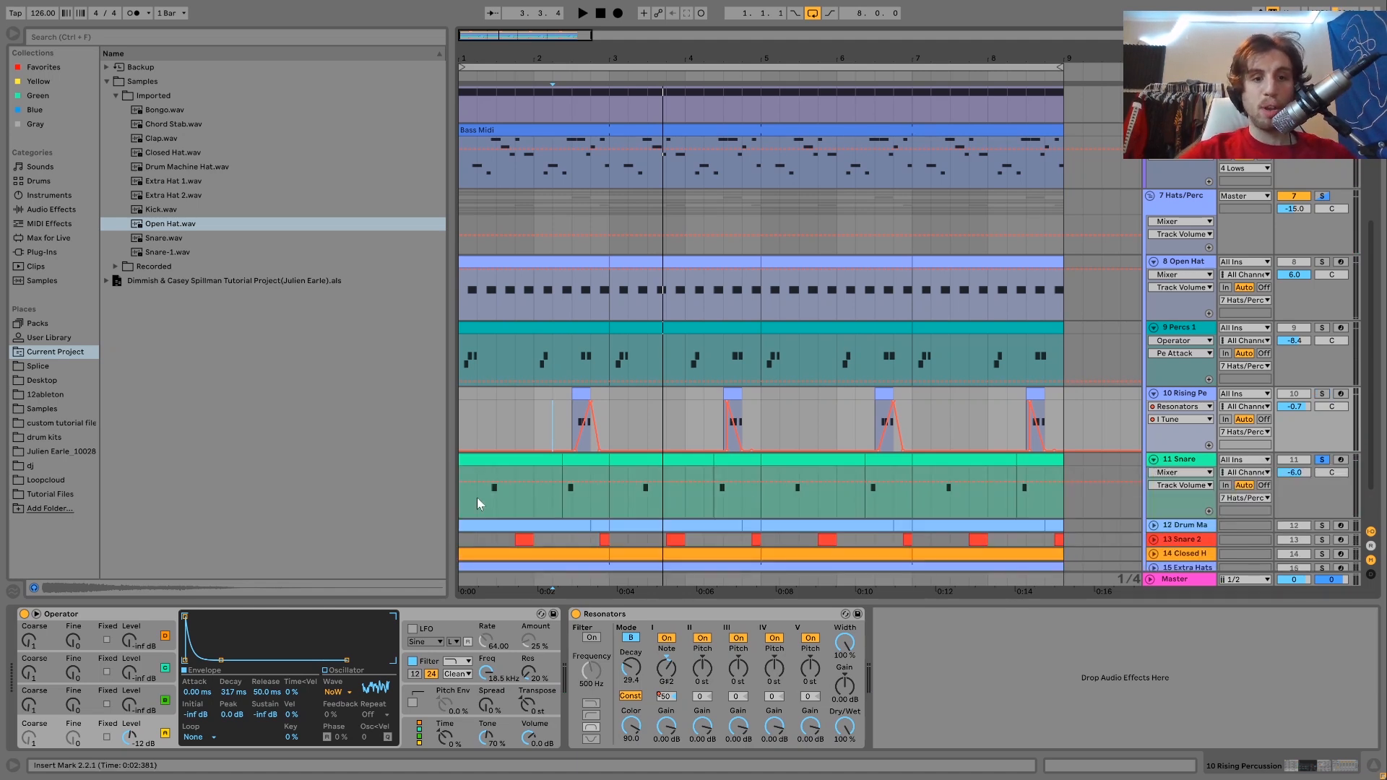
click(502, 458)
key(space)
key(space)
click(1322, 460)
key(space)
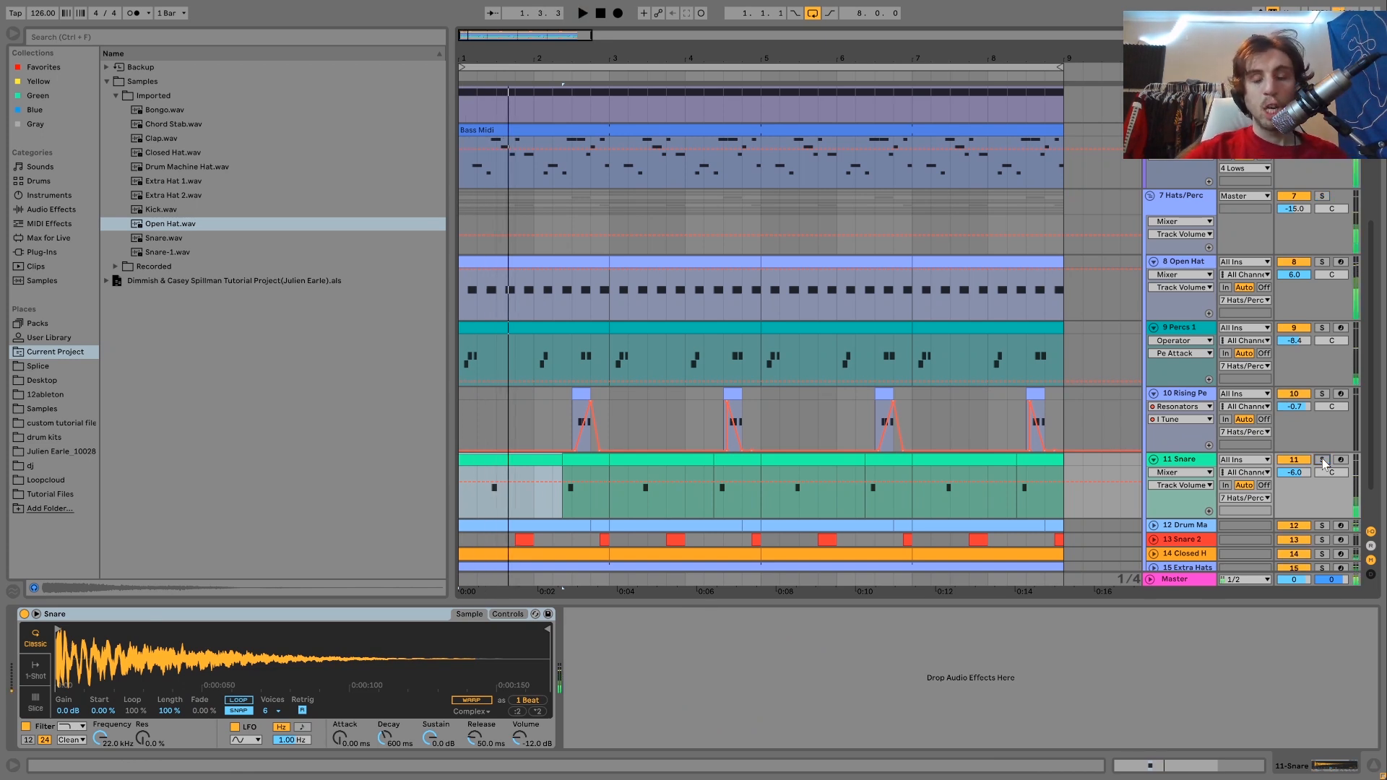
Unfold the Drum Machine Hat track, solo it together with Snare, and play both patterns from 1.2.1
scroll(1226, 518, down, 3)
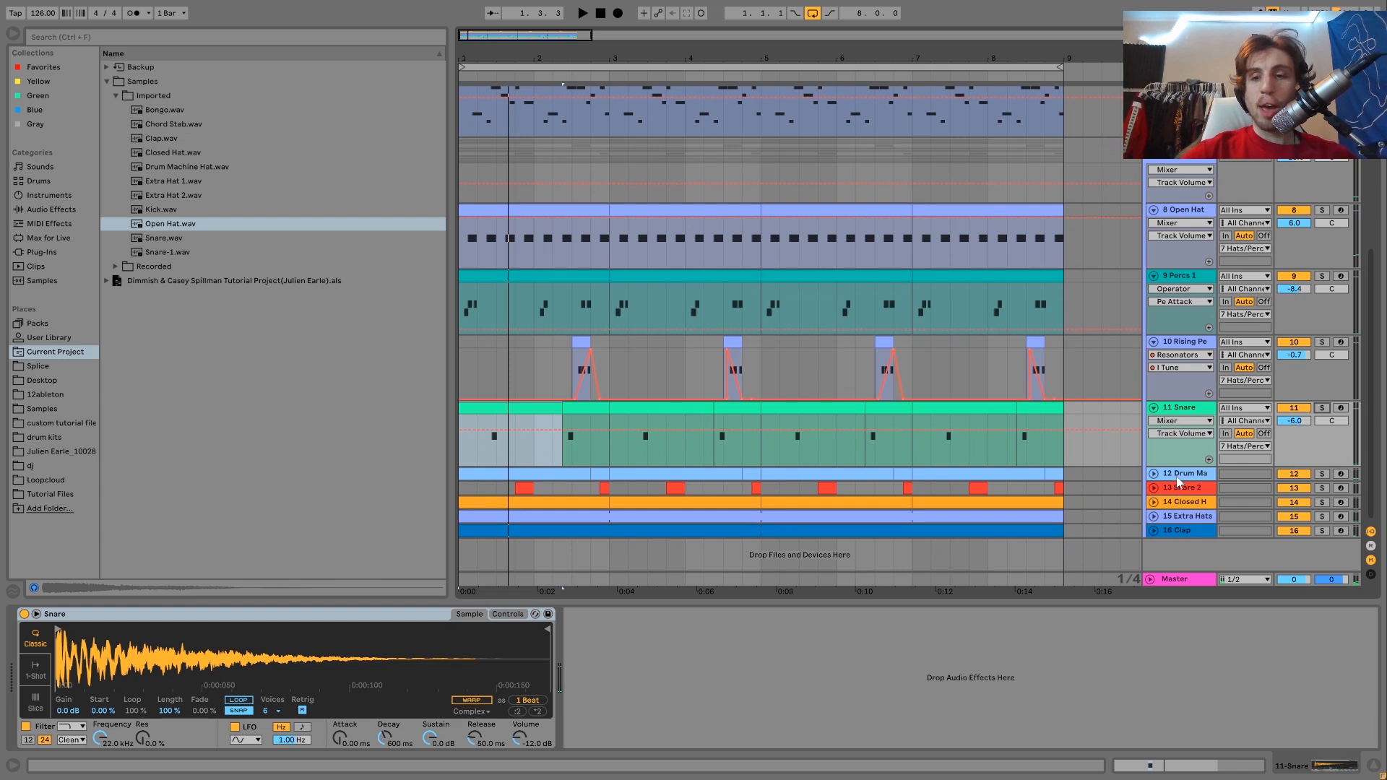
click(1153, 479)
click(1153, 475)
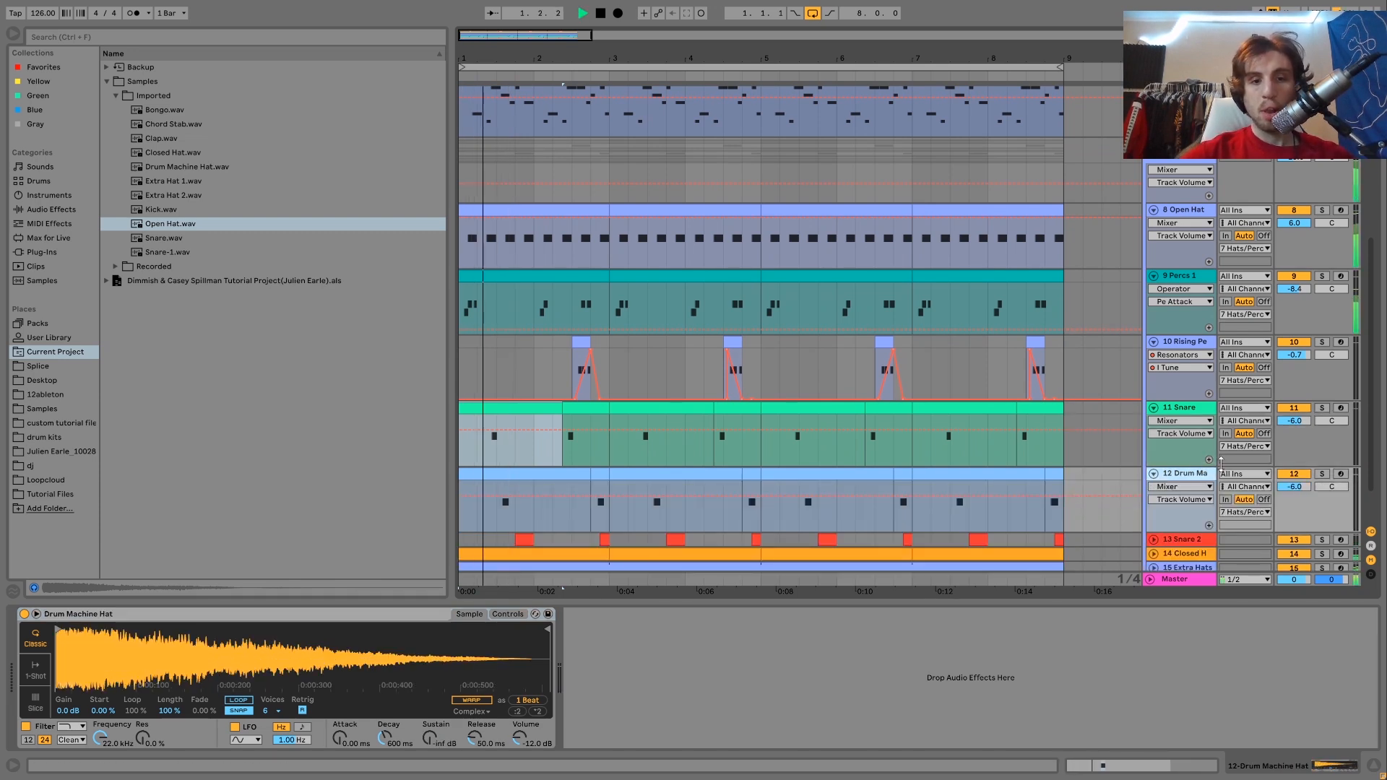
click(1322, 474)
ctrl+click(1322, 408)
click(479, 526)
key(space)
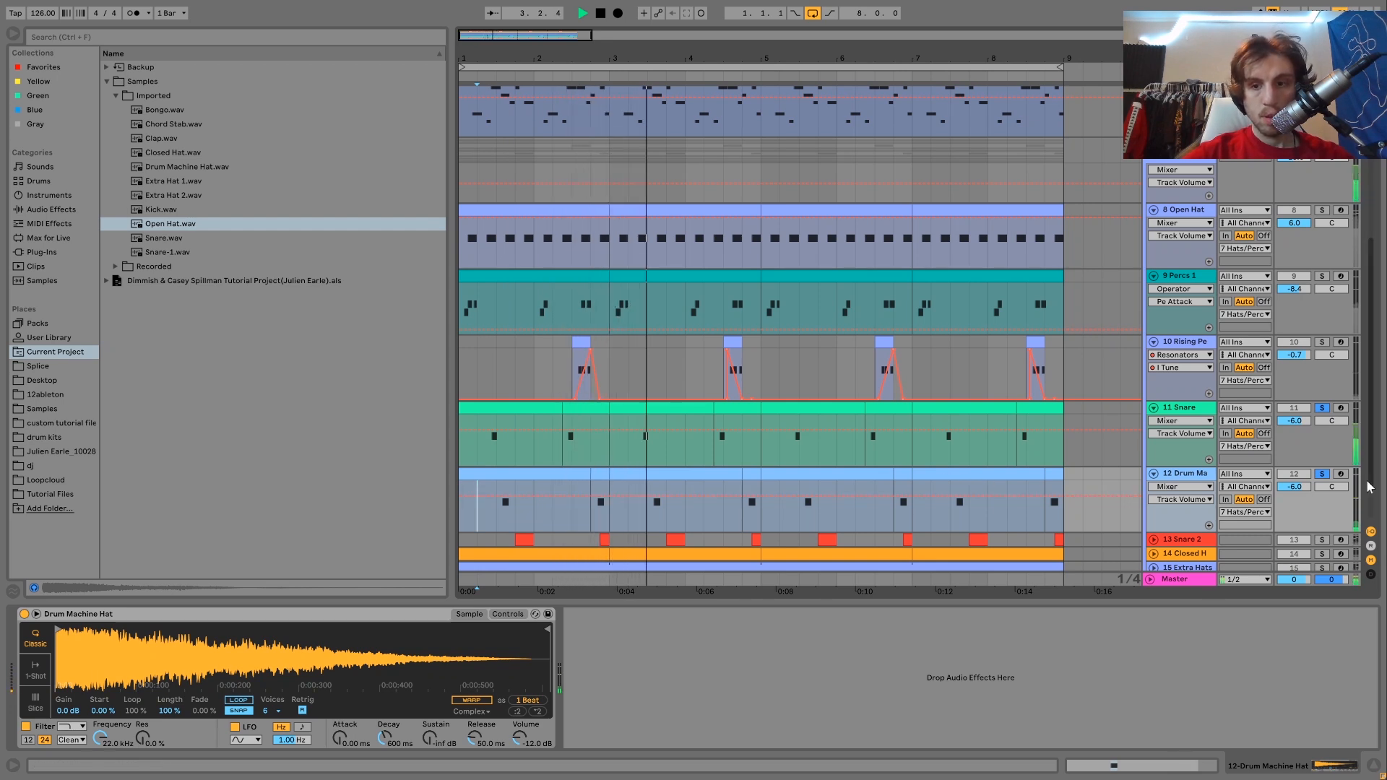
End the Snare and Drum Machine Hat solos, and replay them with the rest of the percussion
click(1323, 474)
key(space)
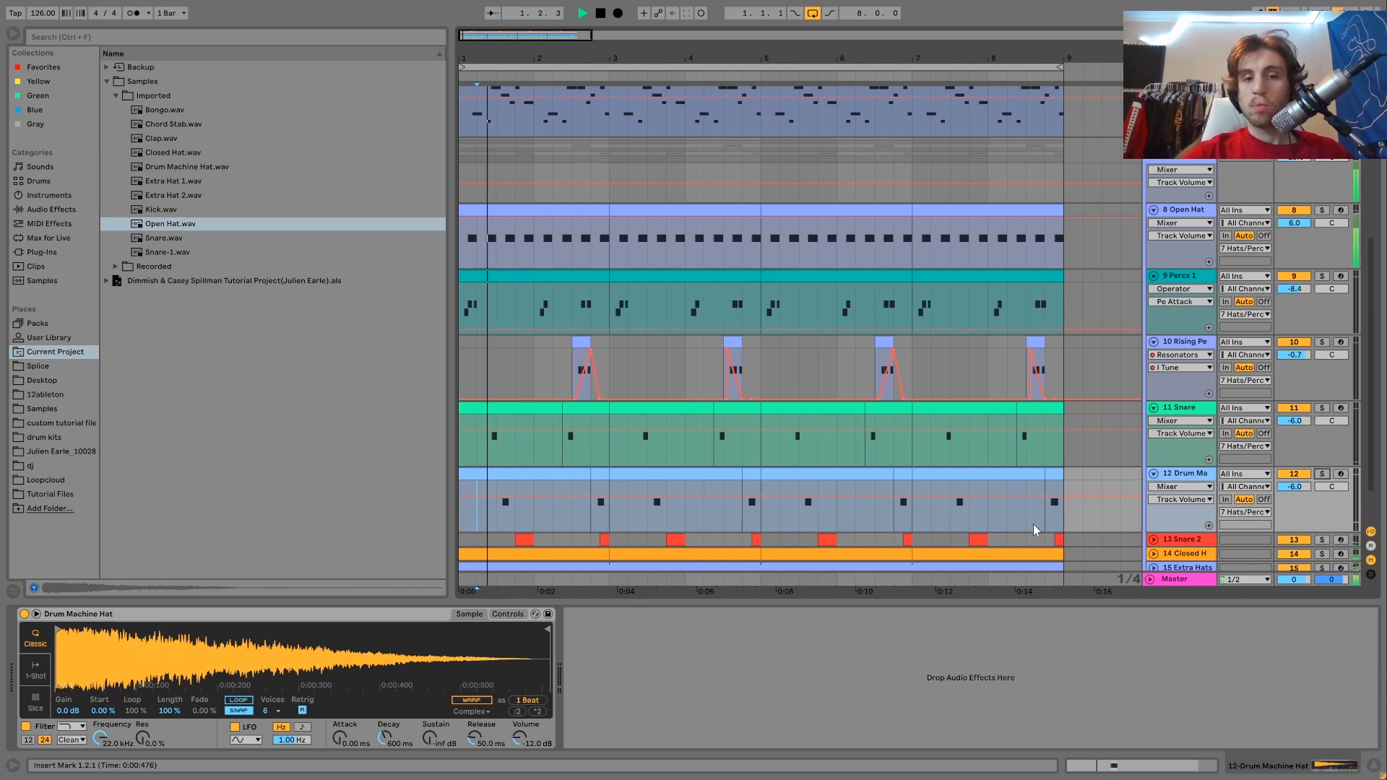
key(space)
Unfold and solo the Snare 2 track, and play it from 1.3.1
click(1180, 541)
scroll(1178, 538, down, 2)
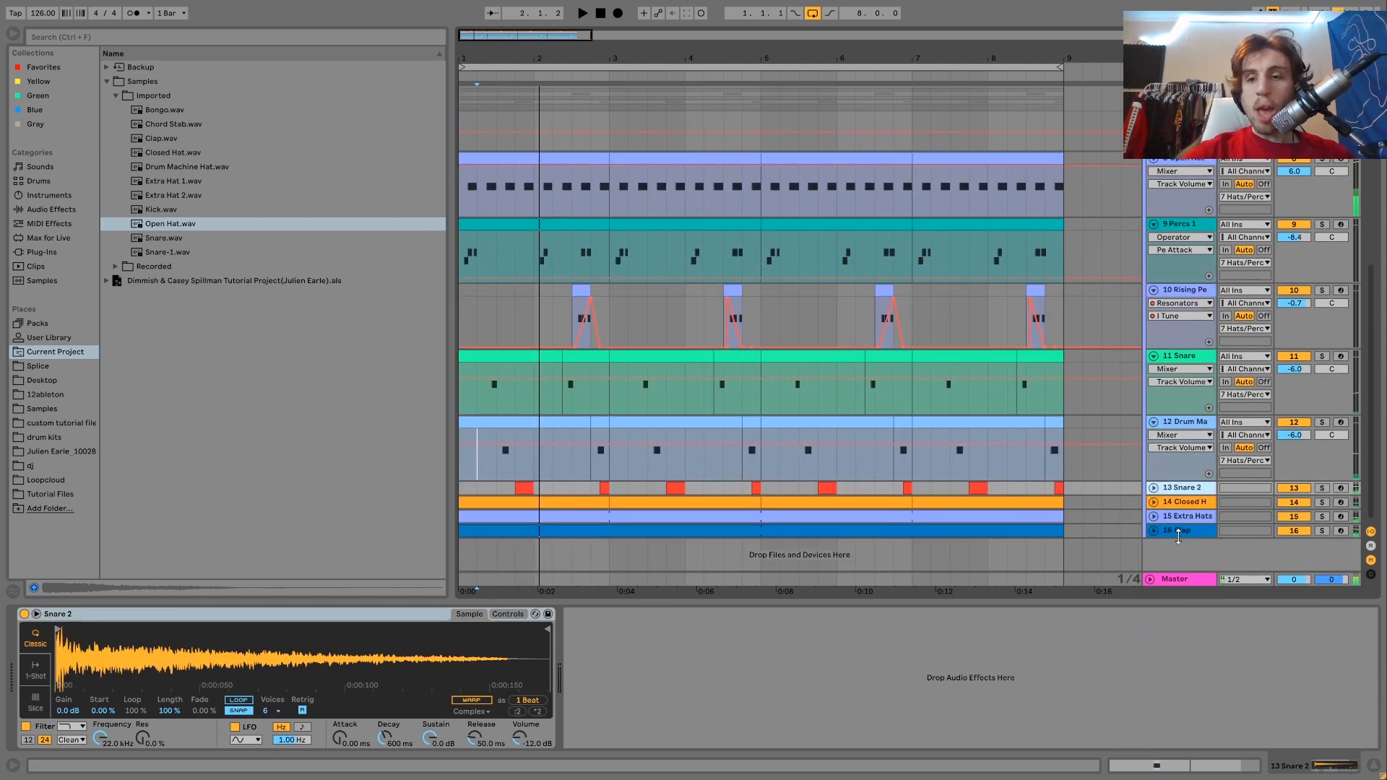
click(1153, 488)
click(1322, 488)
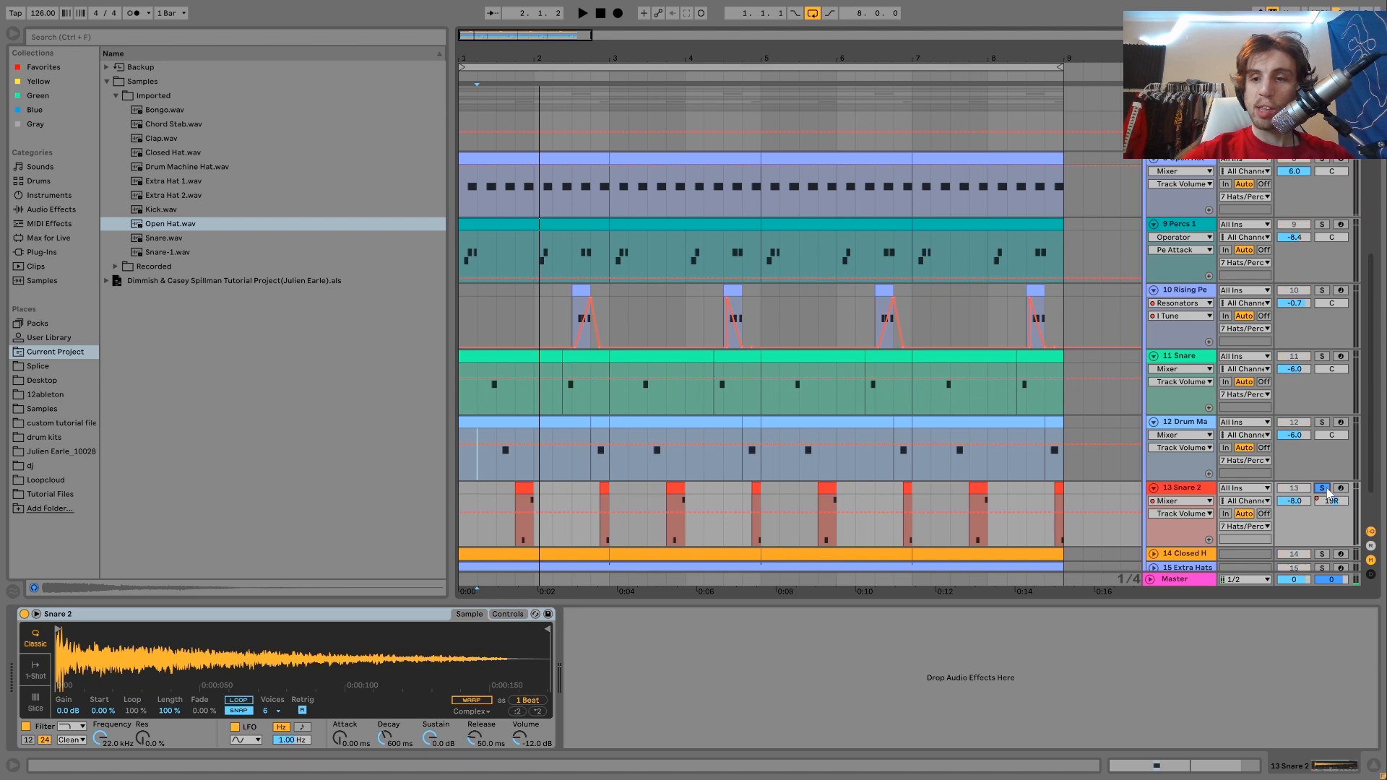
click(500, 481)
key(space)
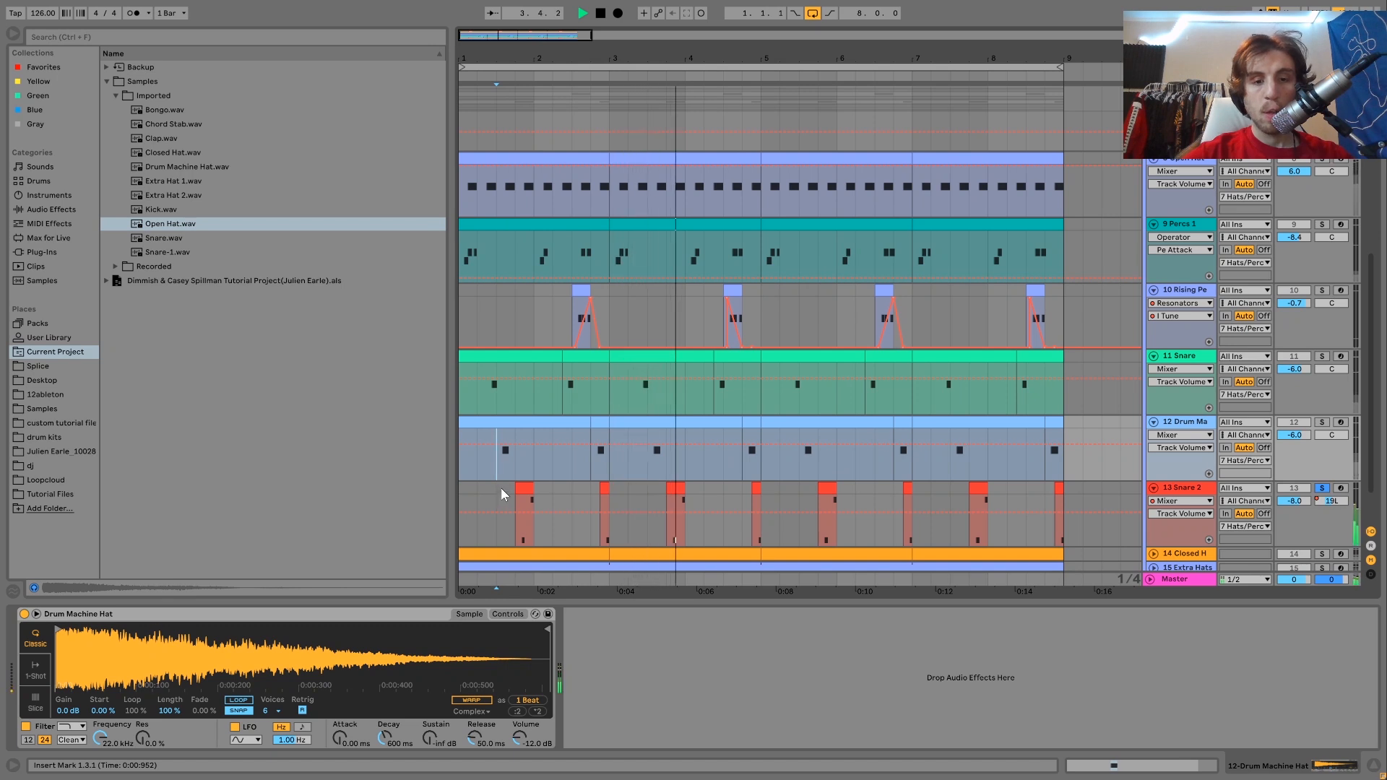
click(498, 492)
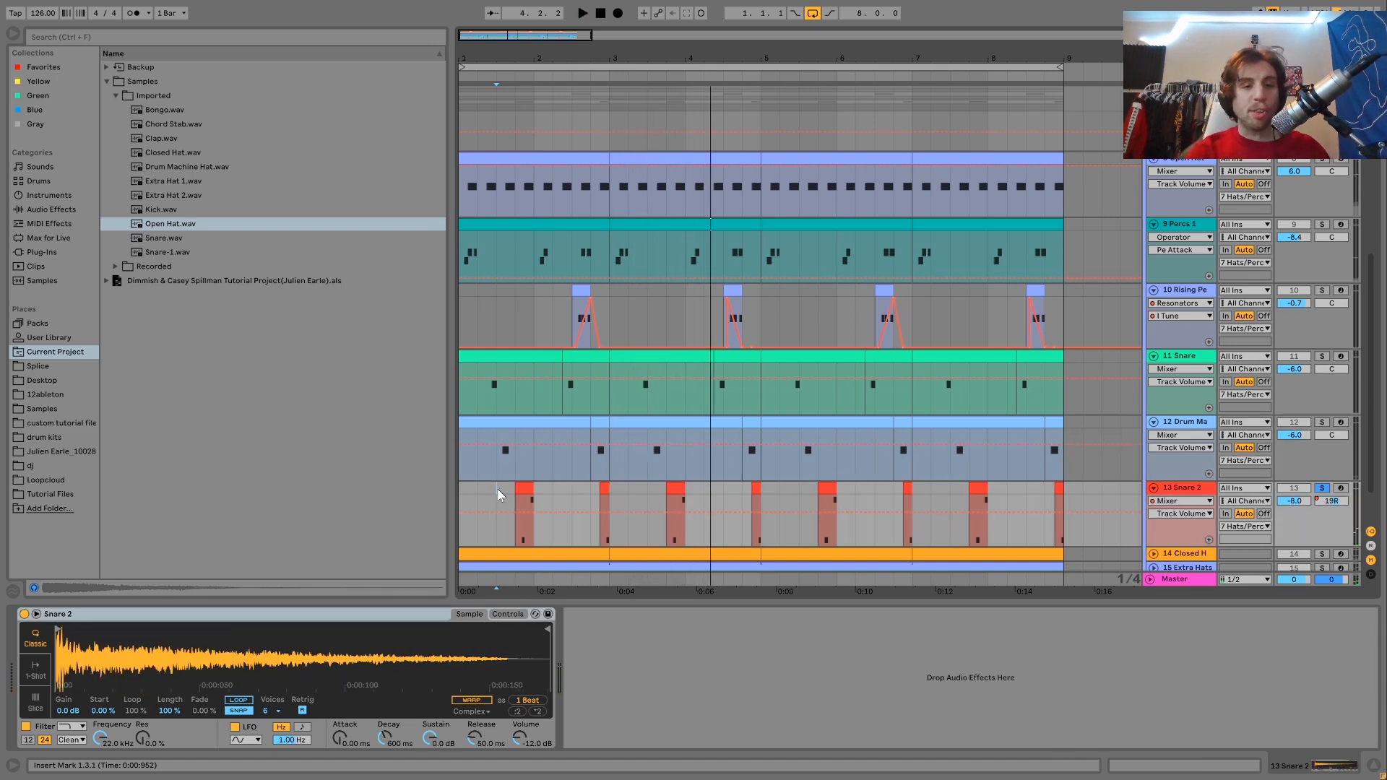
Show the notes in Snare 2's first clip, followed by its sampler and its Track Panning automation
double_click(523, 522)
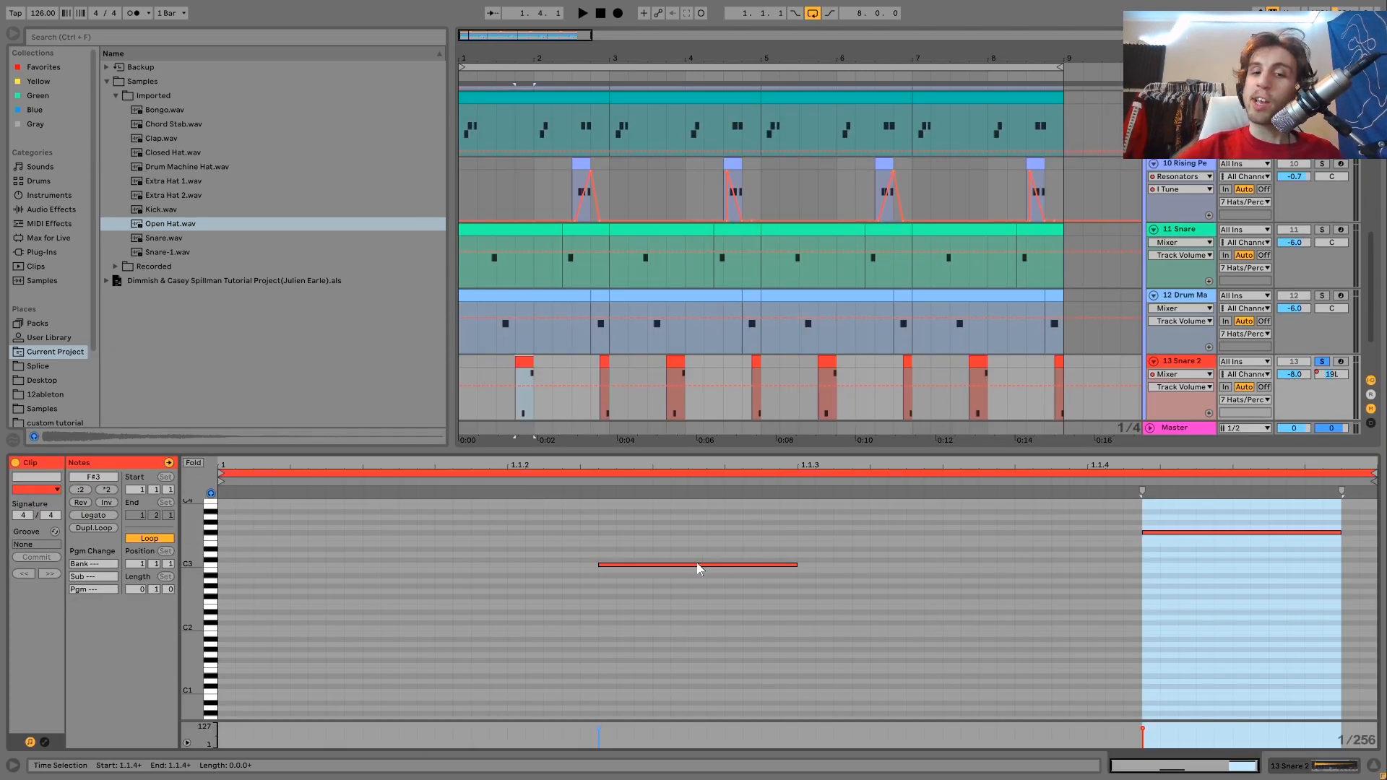
double_click(1195, 363)
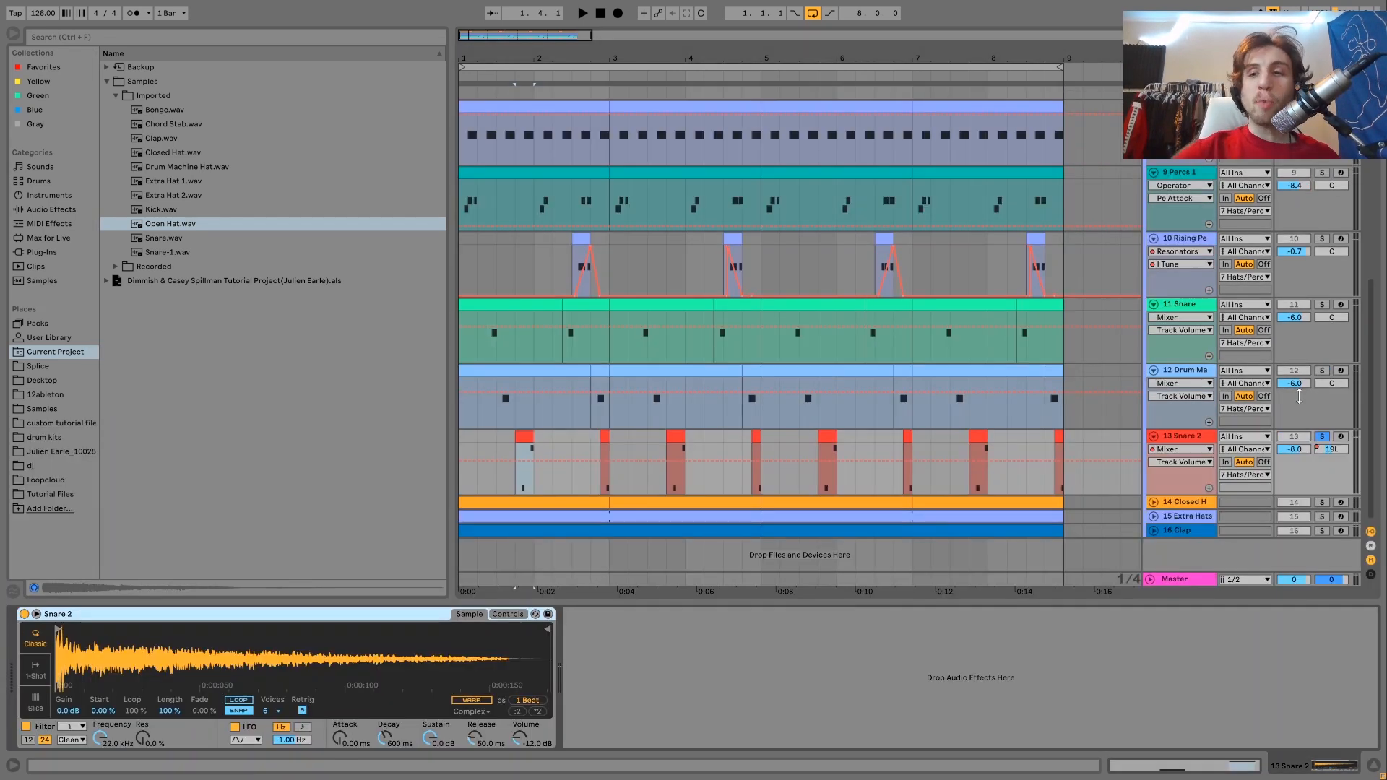
click(1329, 450)
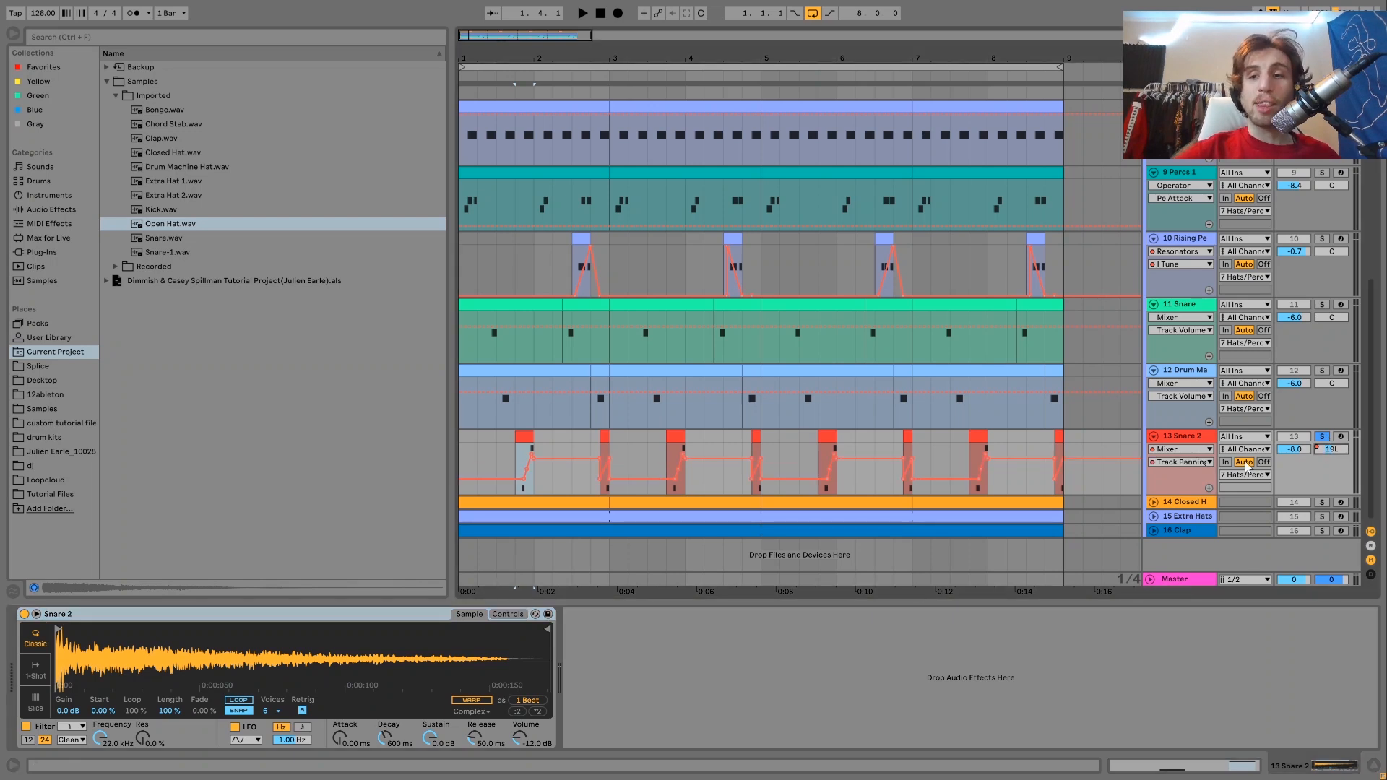
click(1193, 439)
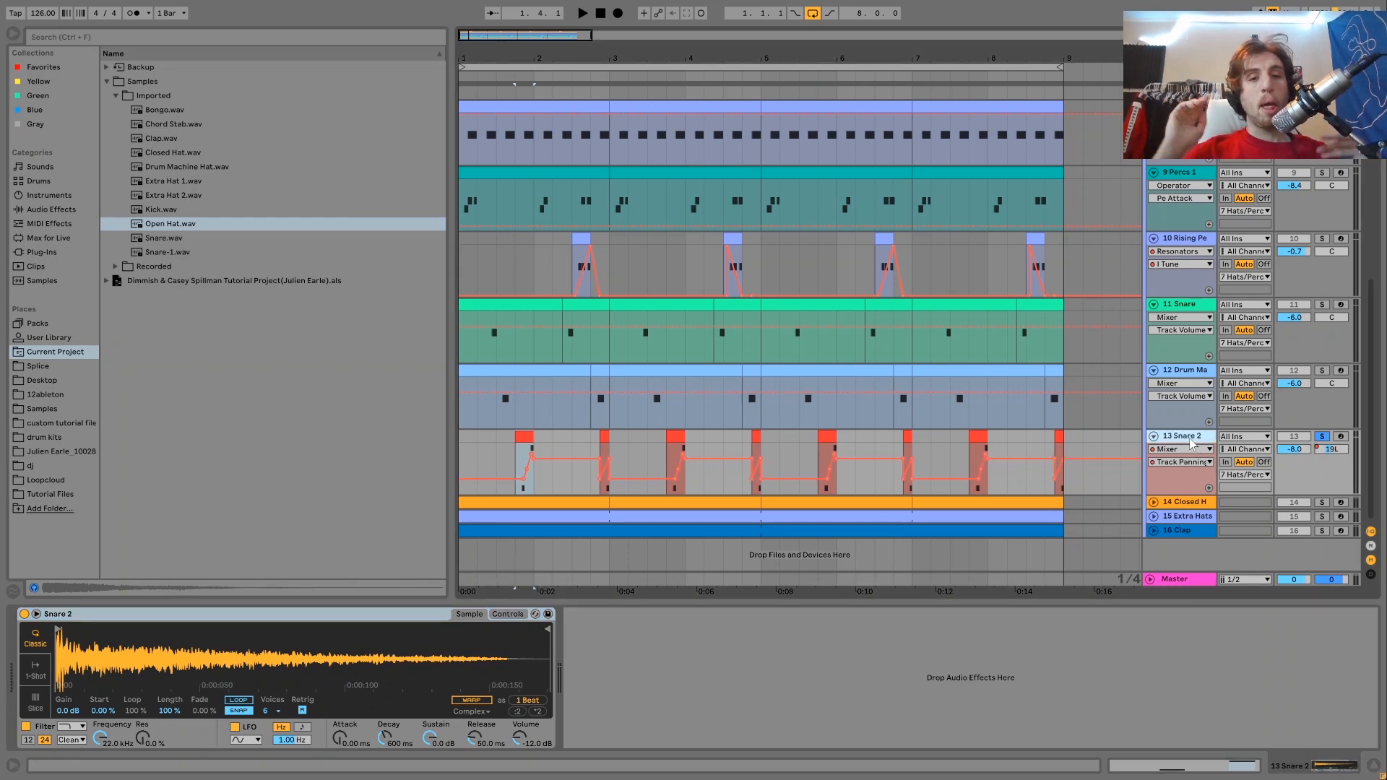
End the Snare 2 solo, set its track volume to -5.7 dB, and play the percussion from 1.1.1
click(1321, 437)
drag(1299, 450, 1300, 449)
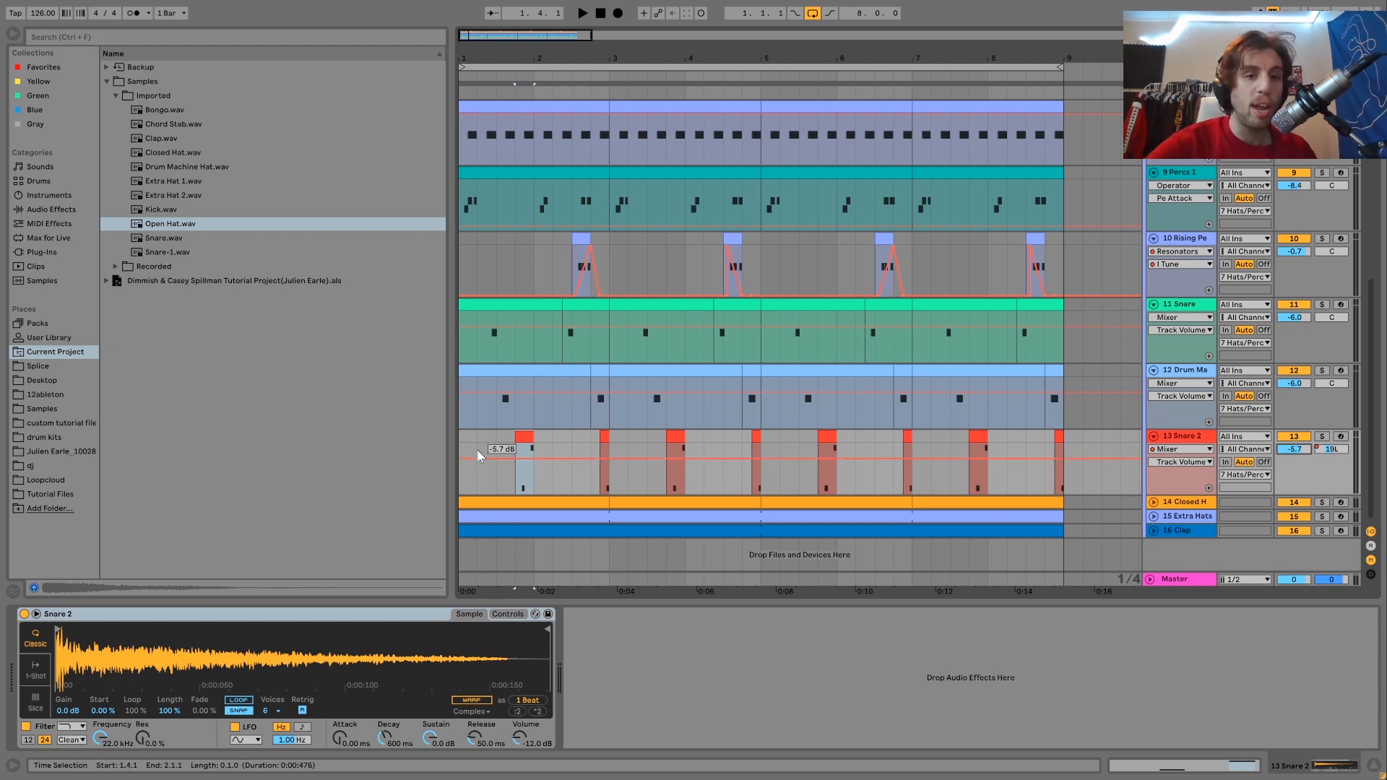
click(461, 438)
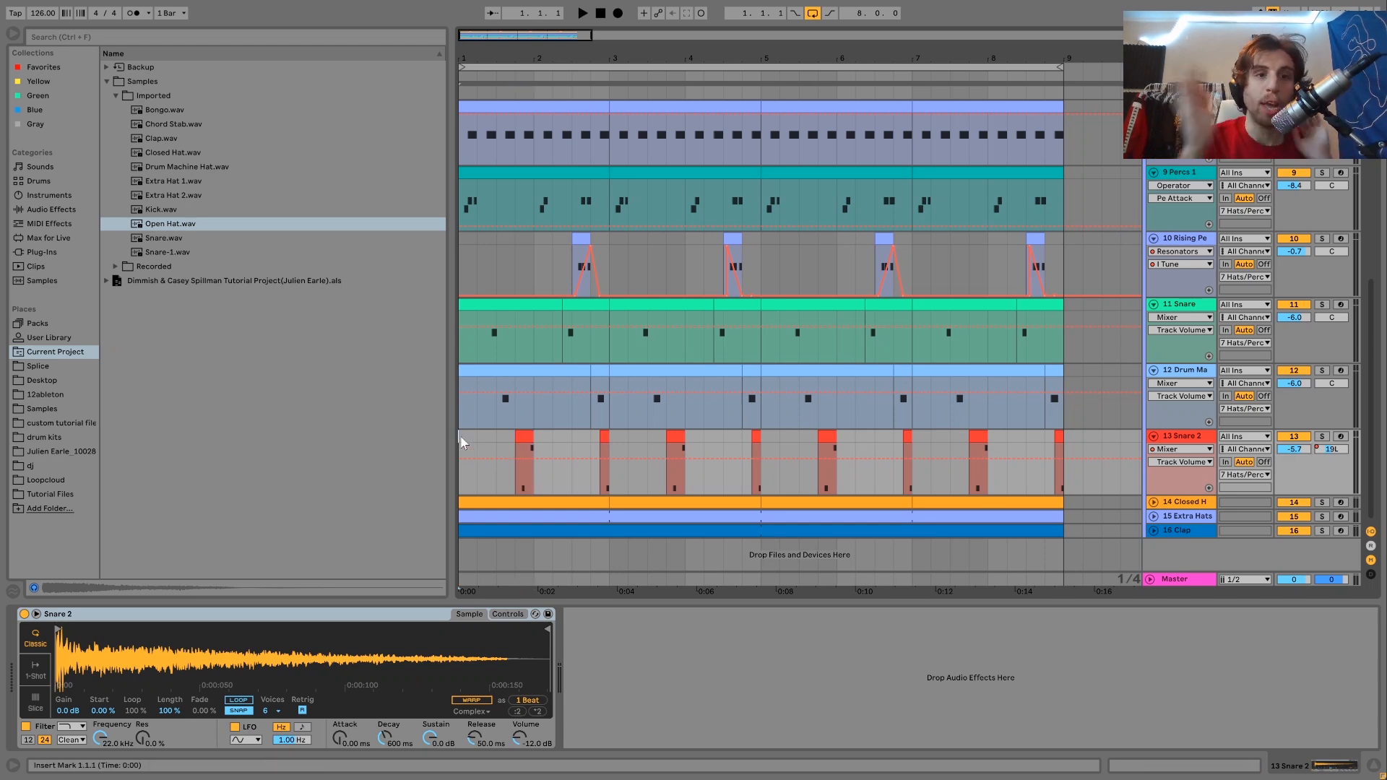
key(space)
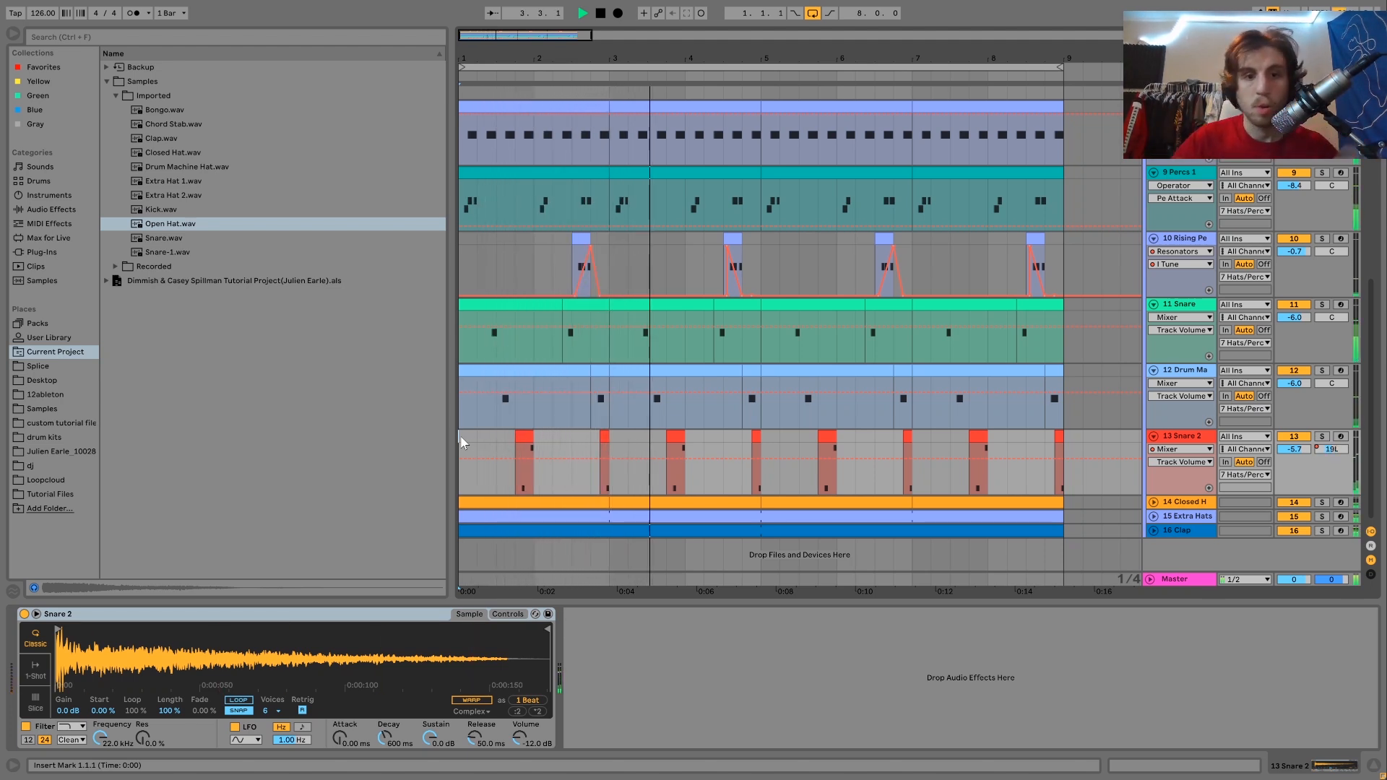
key(space)
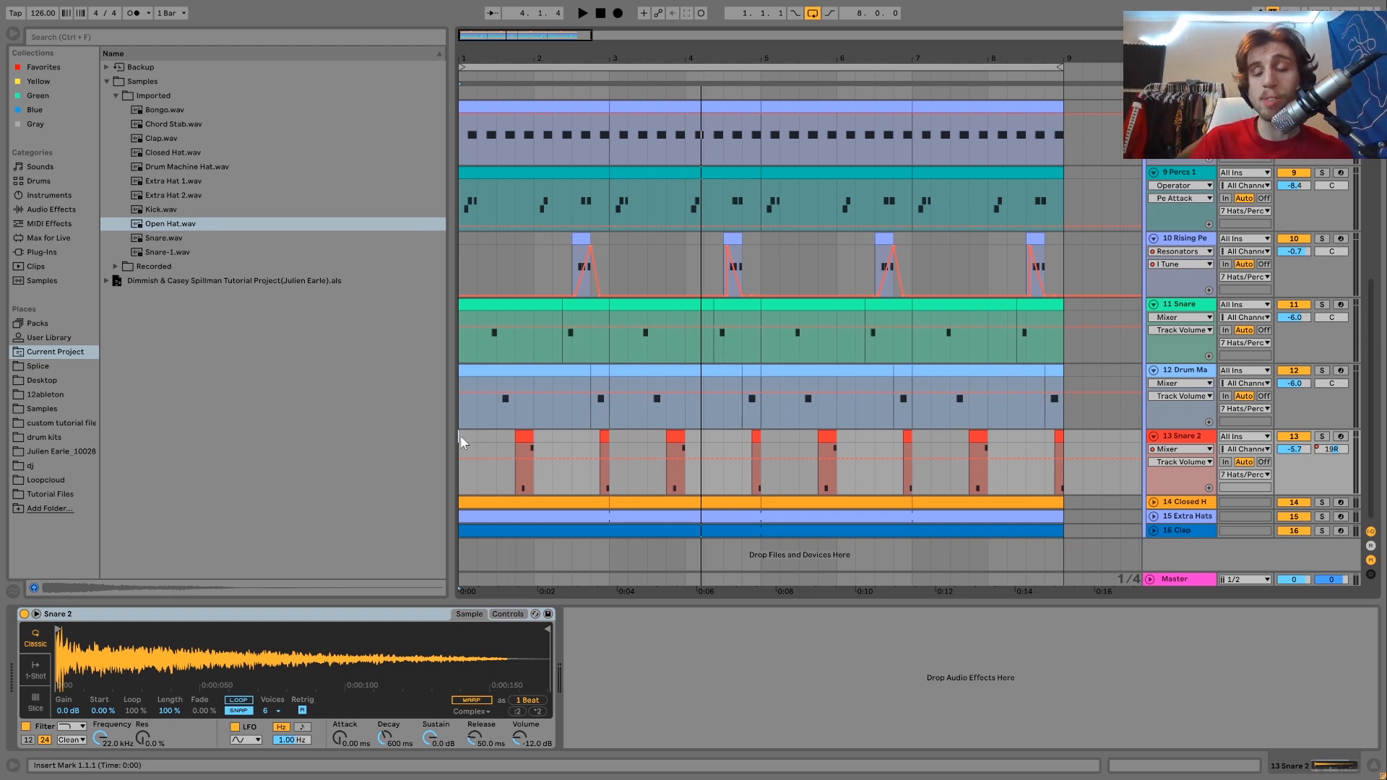
Add a Utility effect to Snare 2, and audition it with Mono on and off from 1.3.1
click(497, 437)
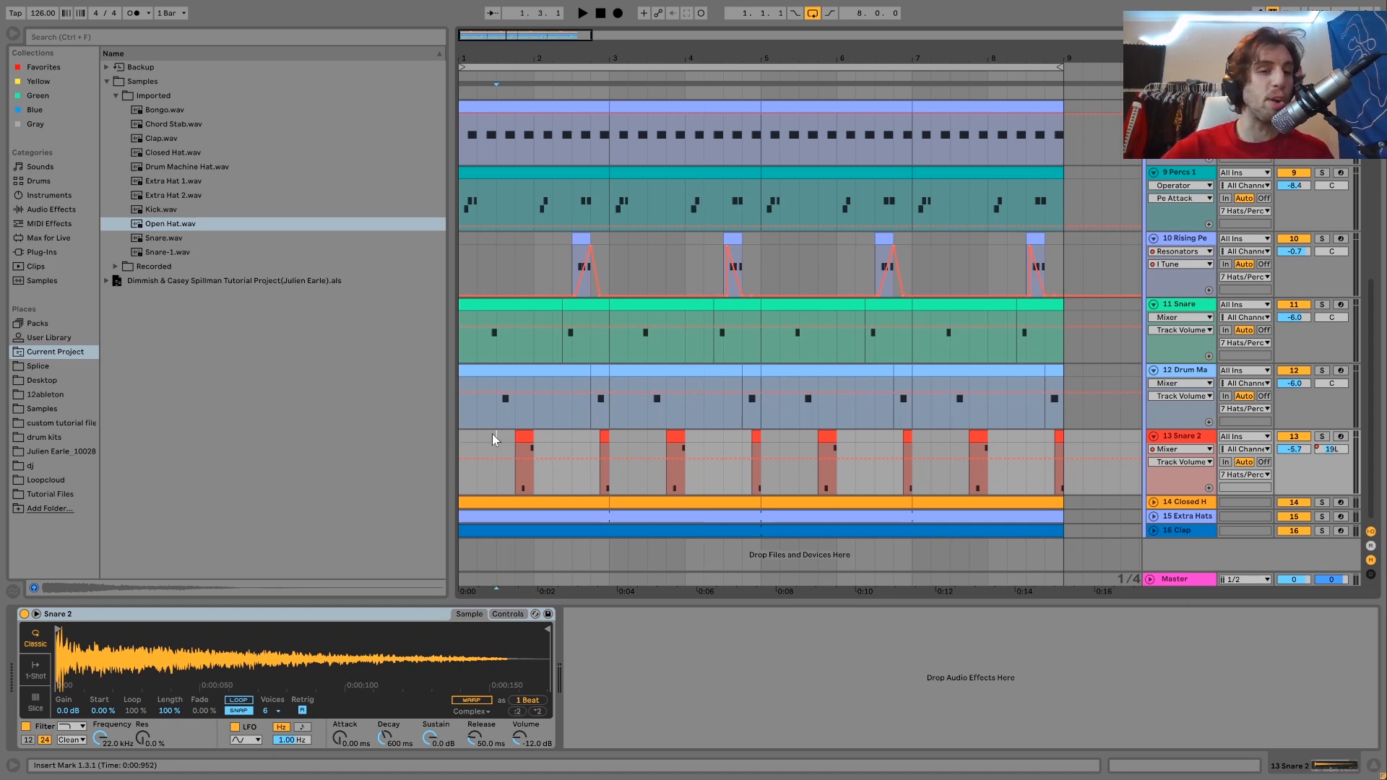
click(50, 209)
click(144, 544)
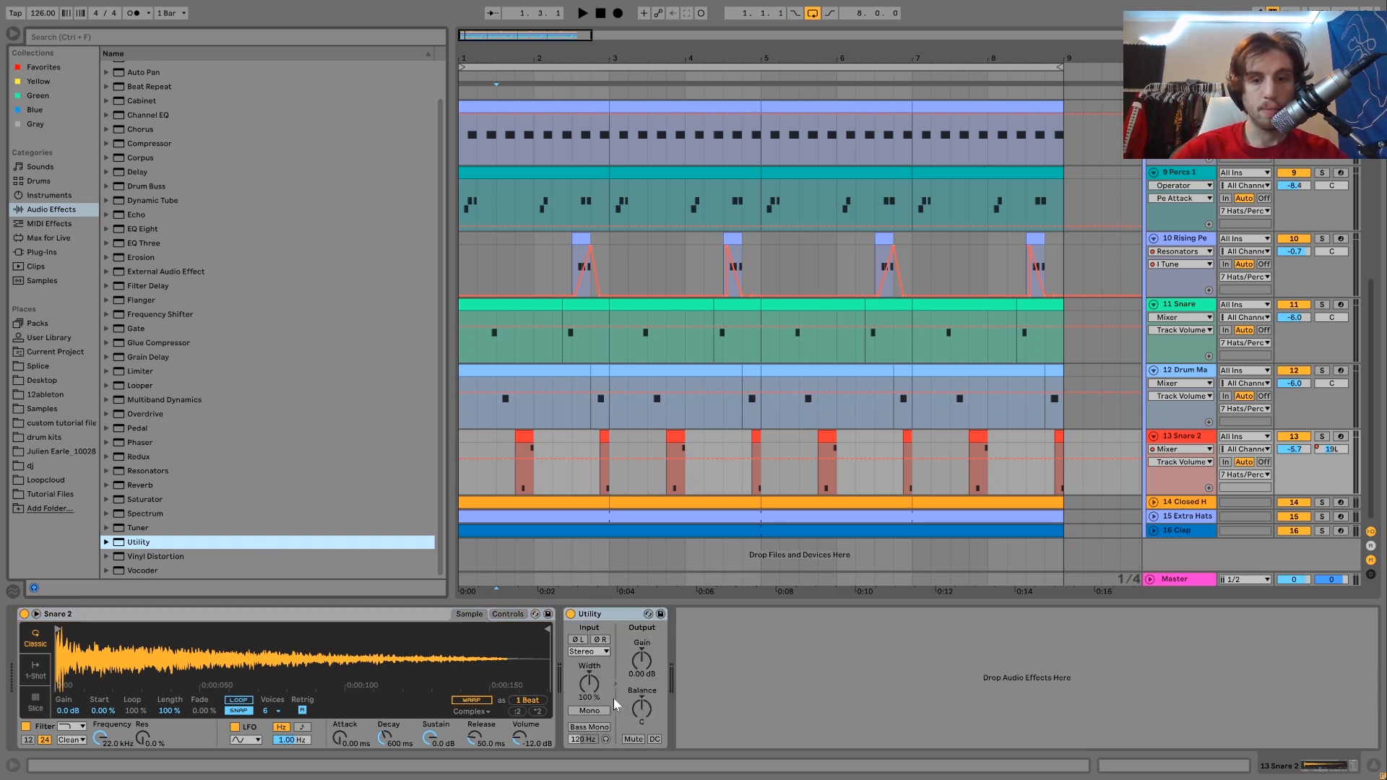
click(592, 711)
key(space)
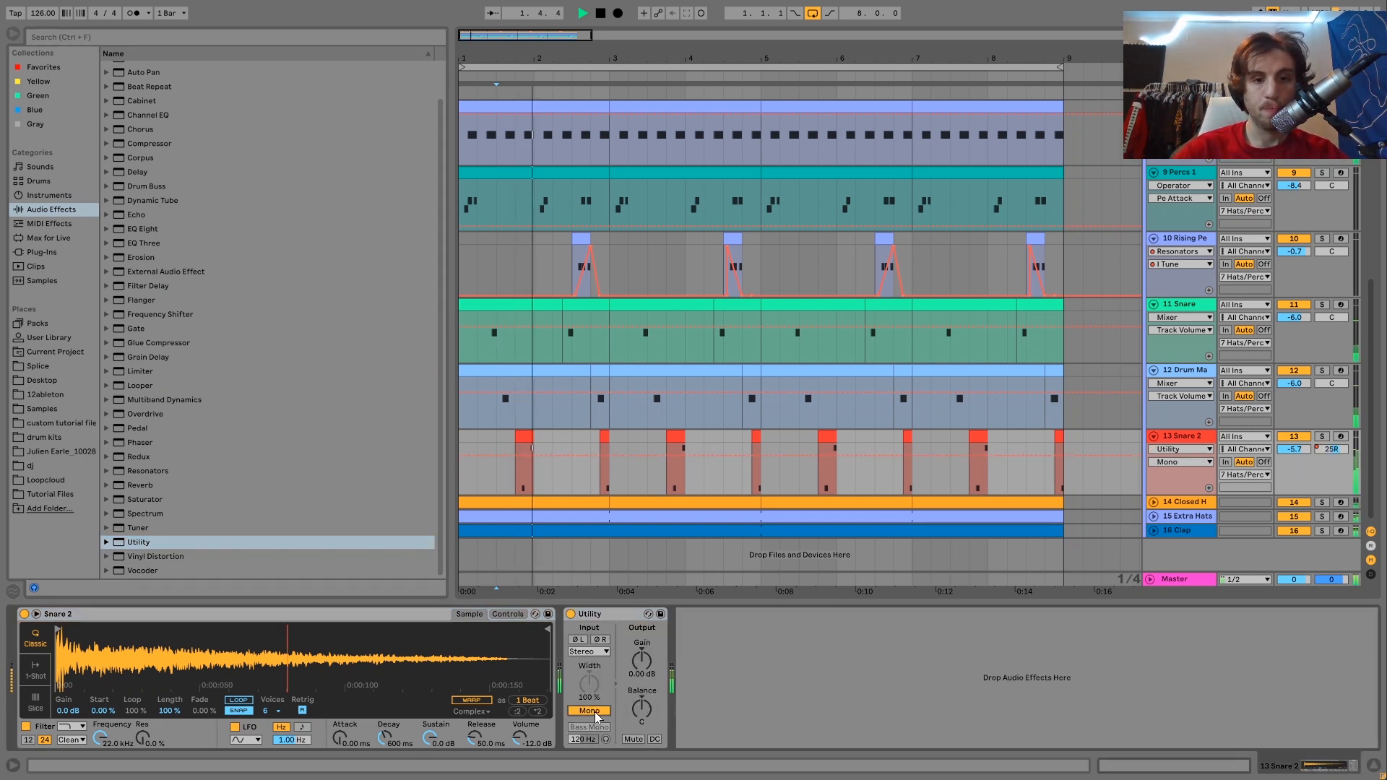
click(591, 712)
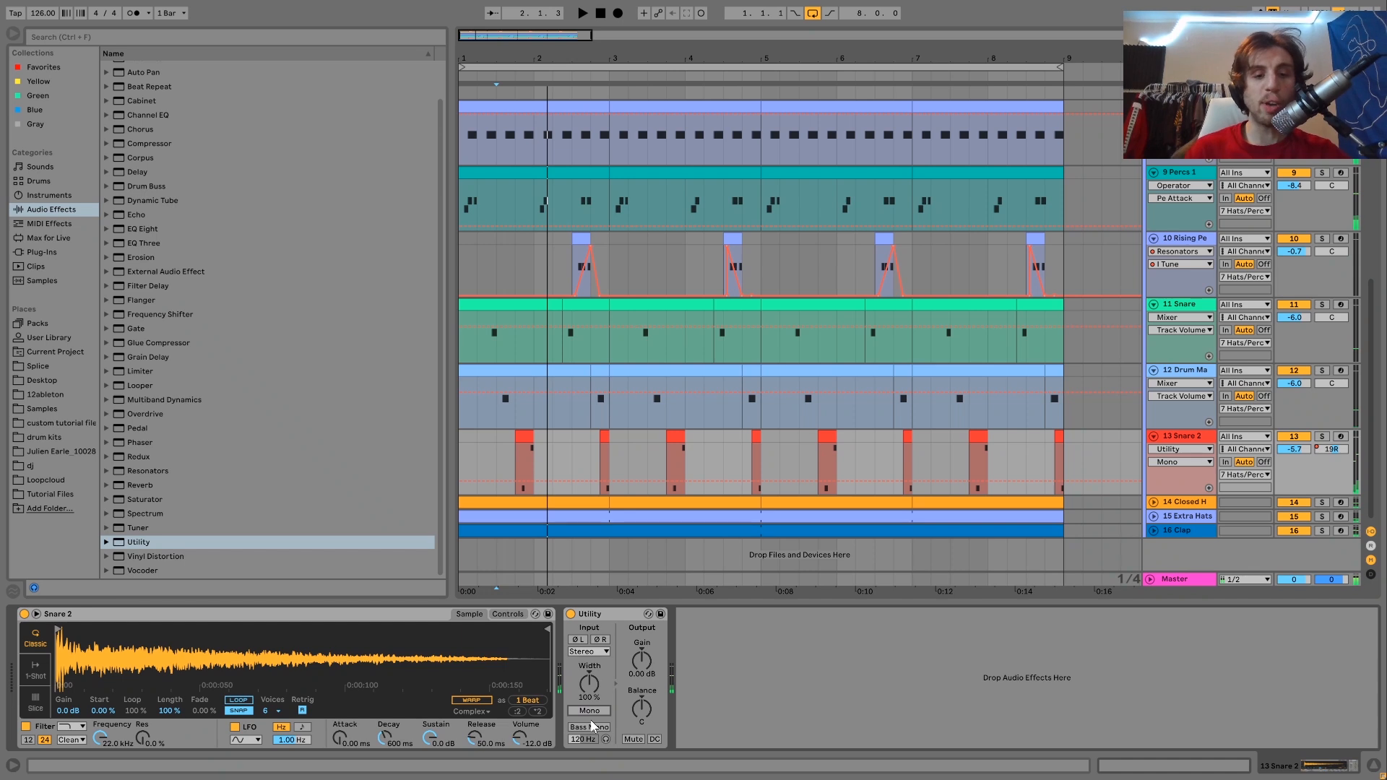
Delete the Utility effect from Snare 2, and replay the percussion from 1.3.1
click(612, 616)
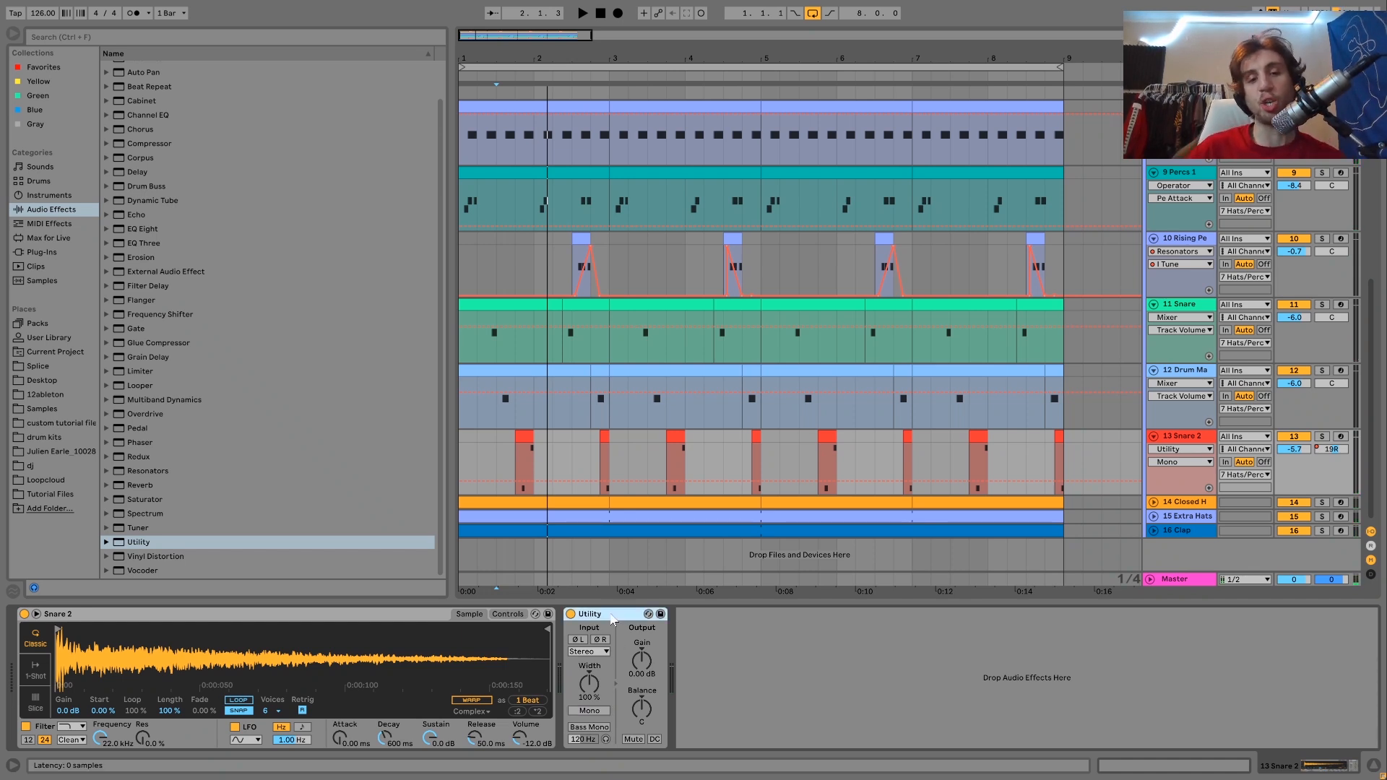
key(Delete)
key(space)
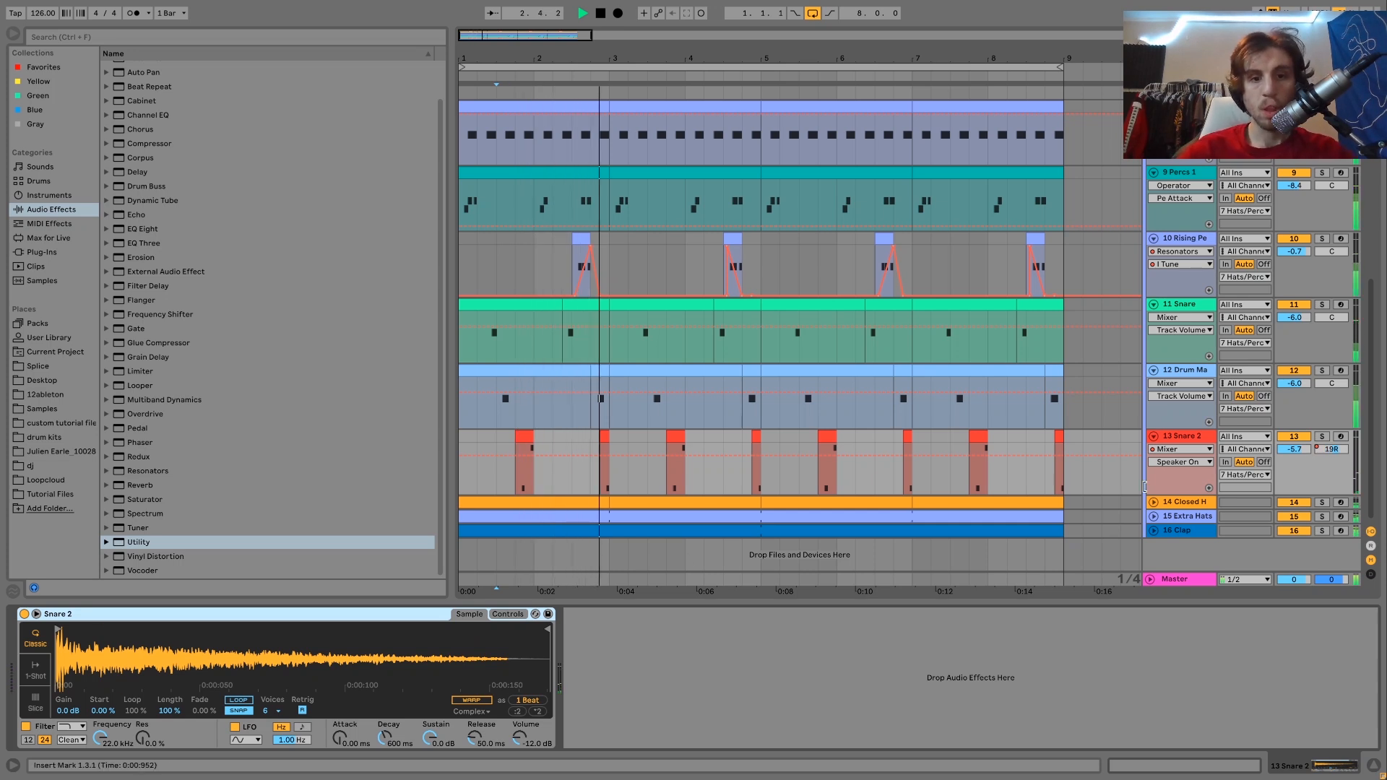
key(space)
Unfold the Closed Hat track, play it soloed, set its volume to -21.2 dB, and end the solo
click(1153, 502)
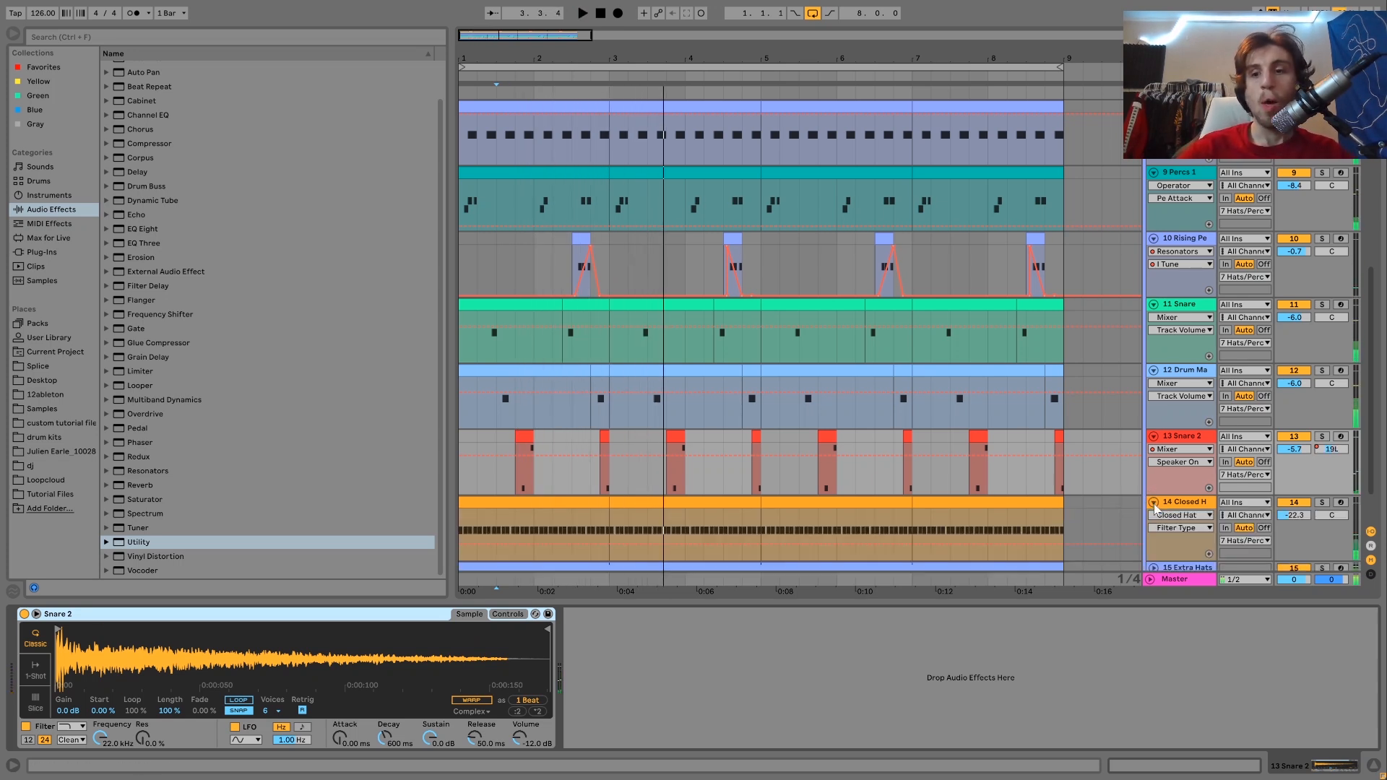
click(1185, 502)
click(1322, 502)
key(space)
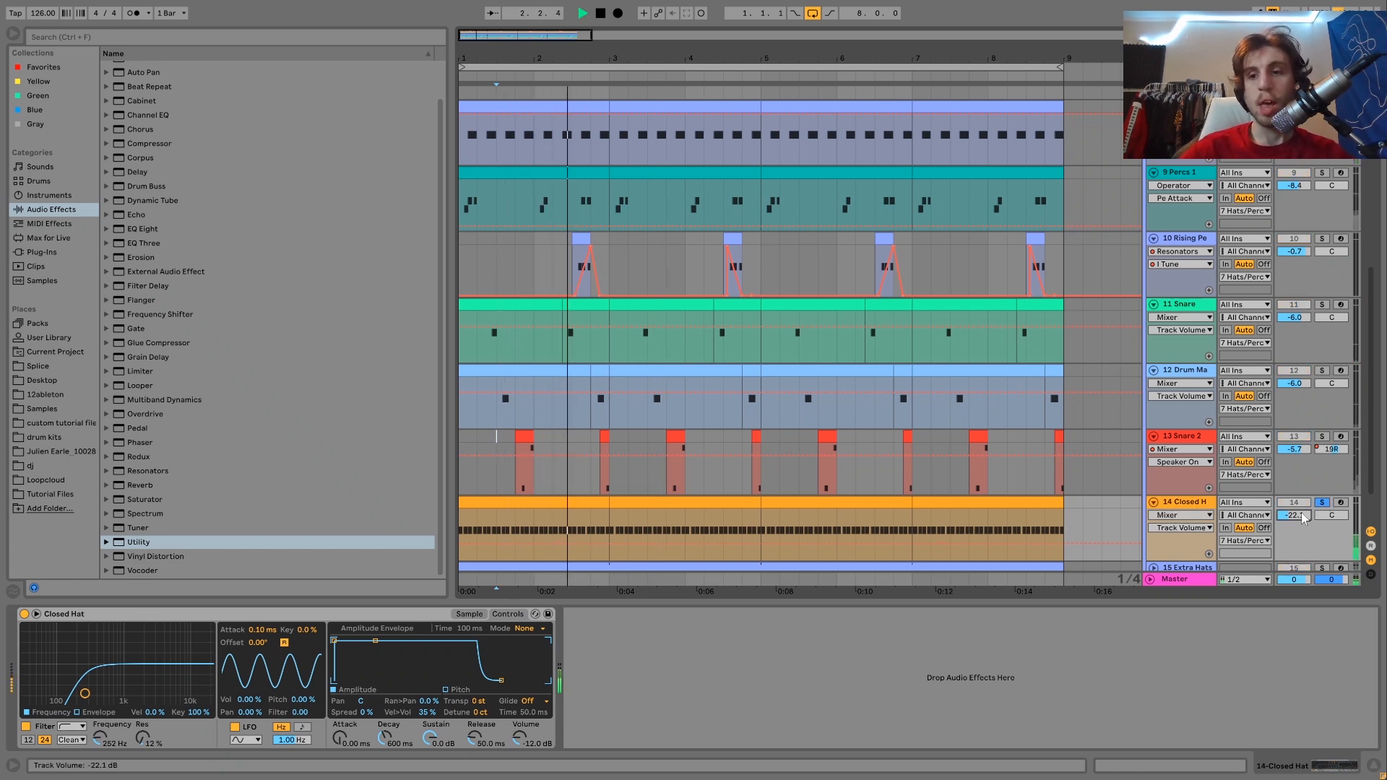
key(space)
click(1322, 503)
key(space)
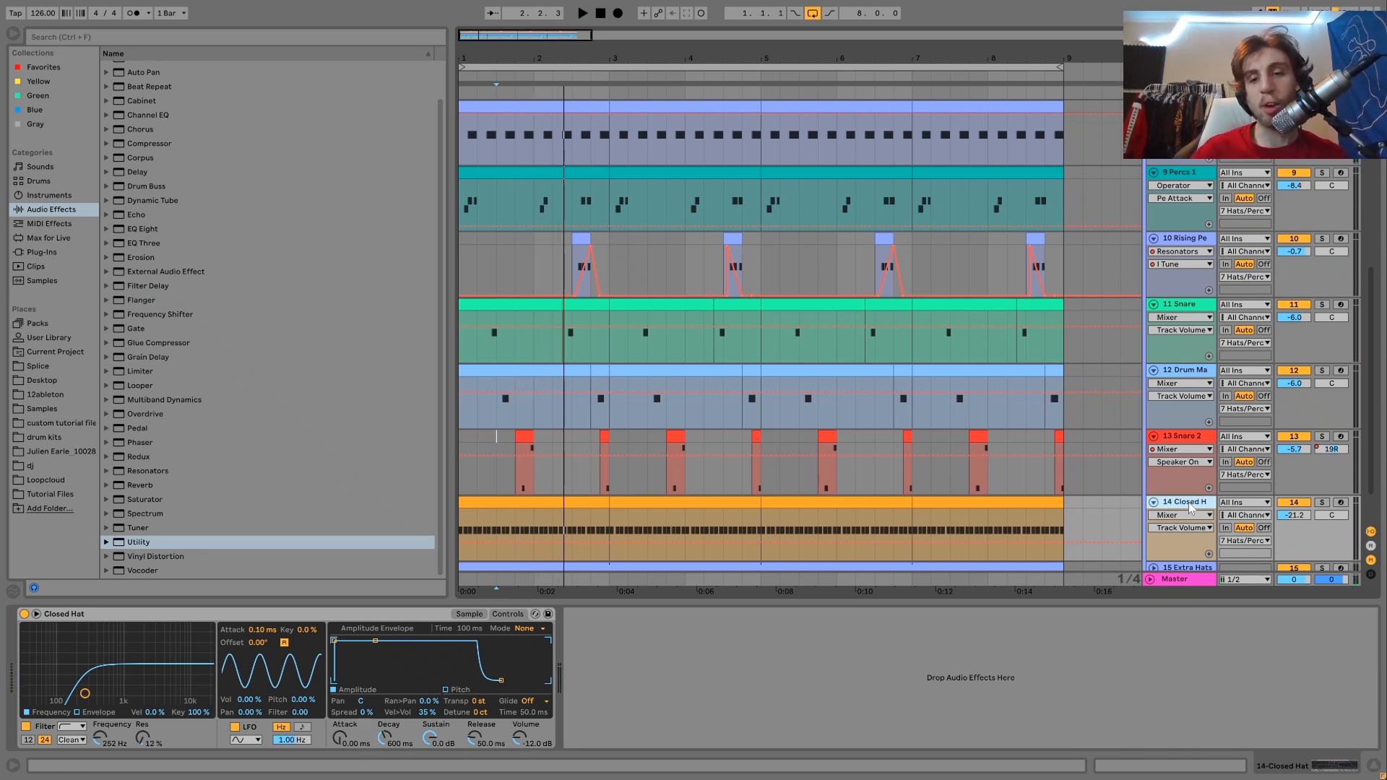
Play the percussion from Closed Hat's first clip, comparing it with that track deactivated and reactivated
scroll(615, 547, down, 3)
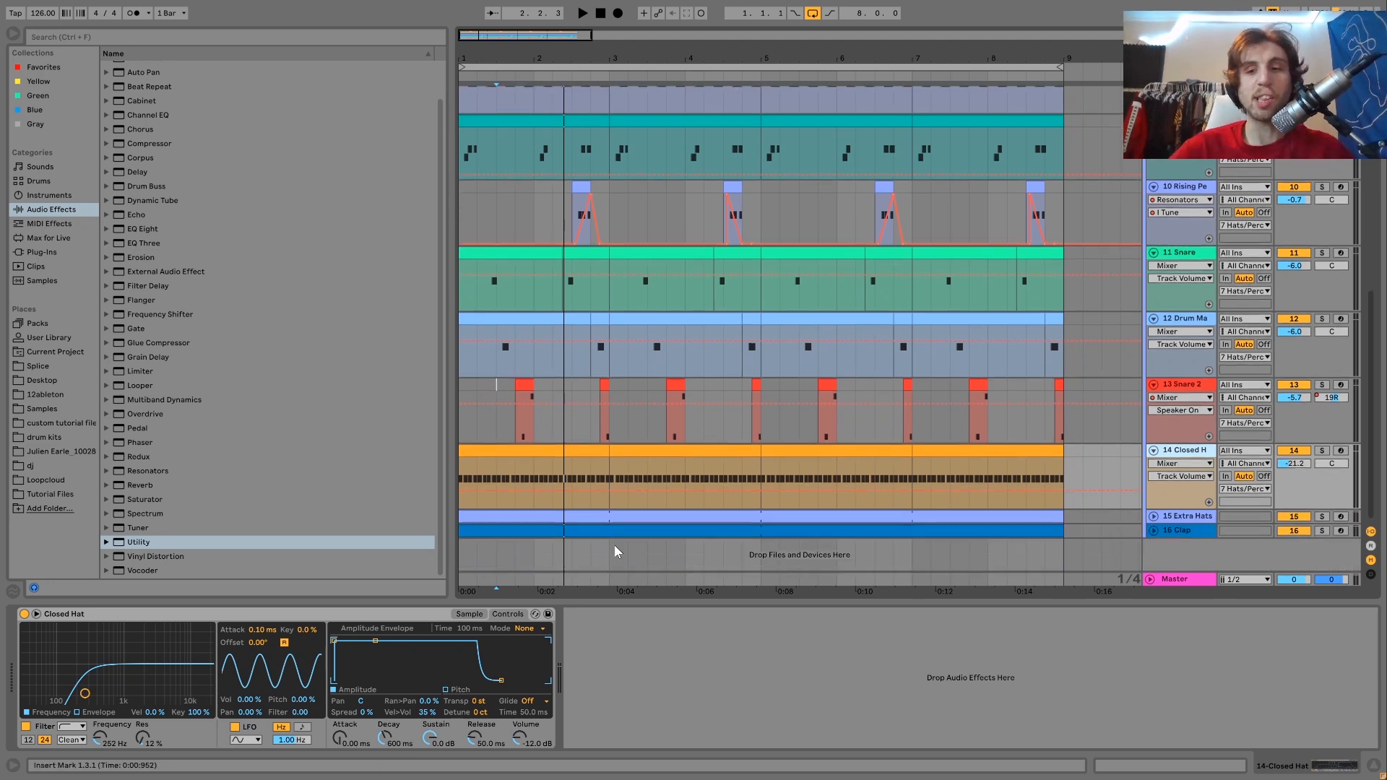
key(space)
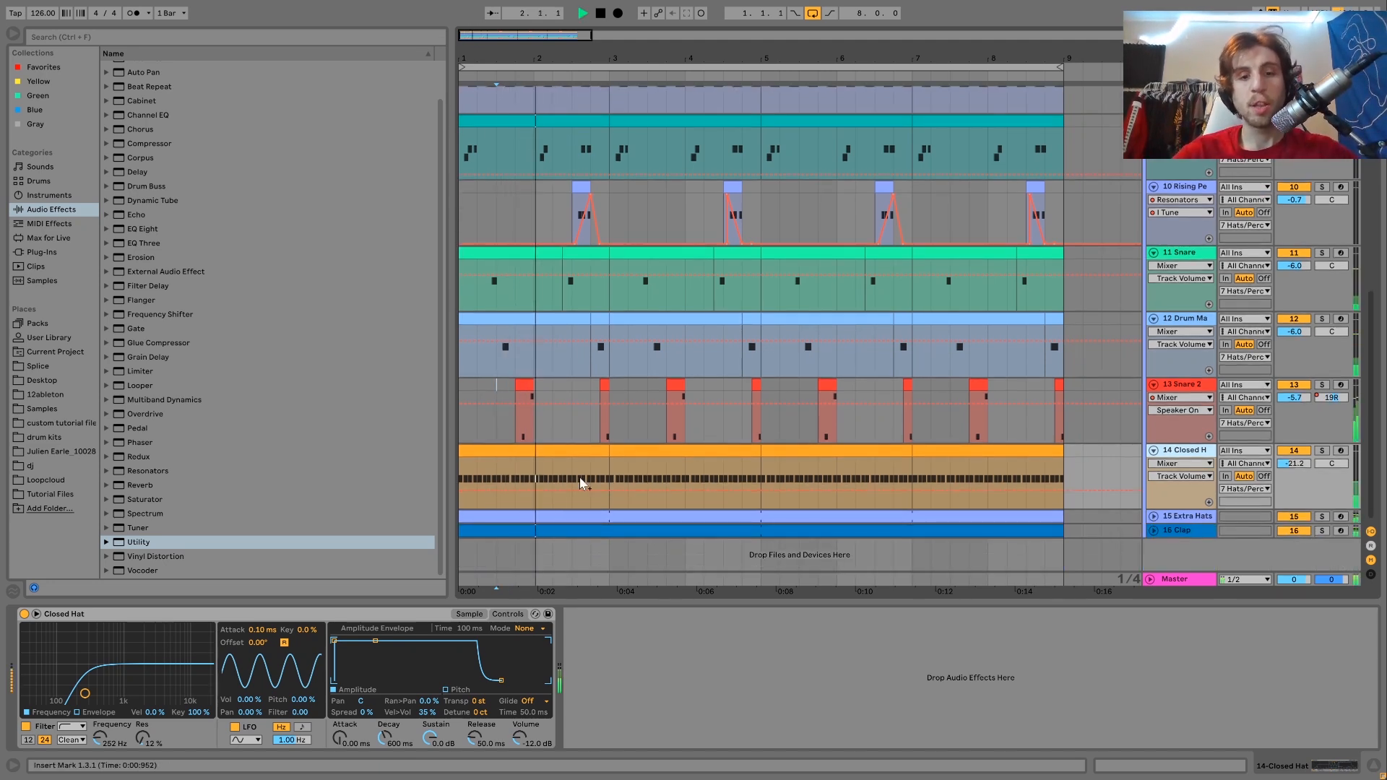
click(571, 444)
key(space)
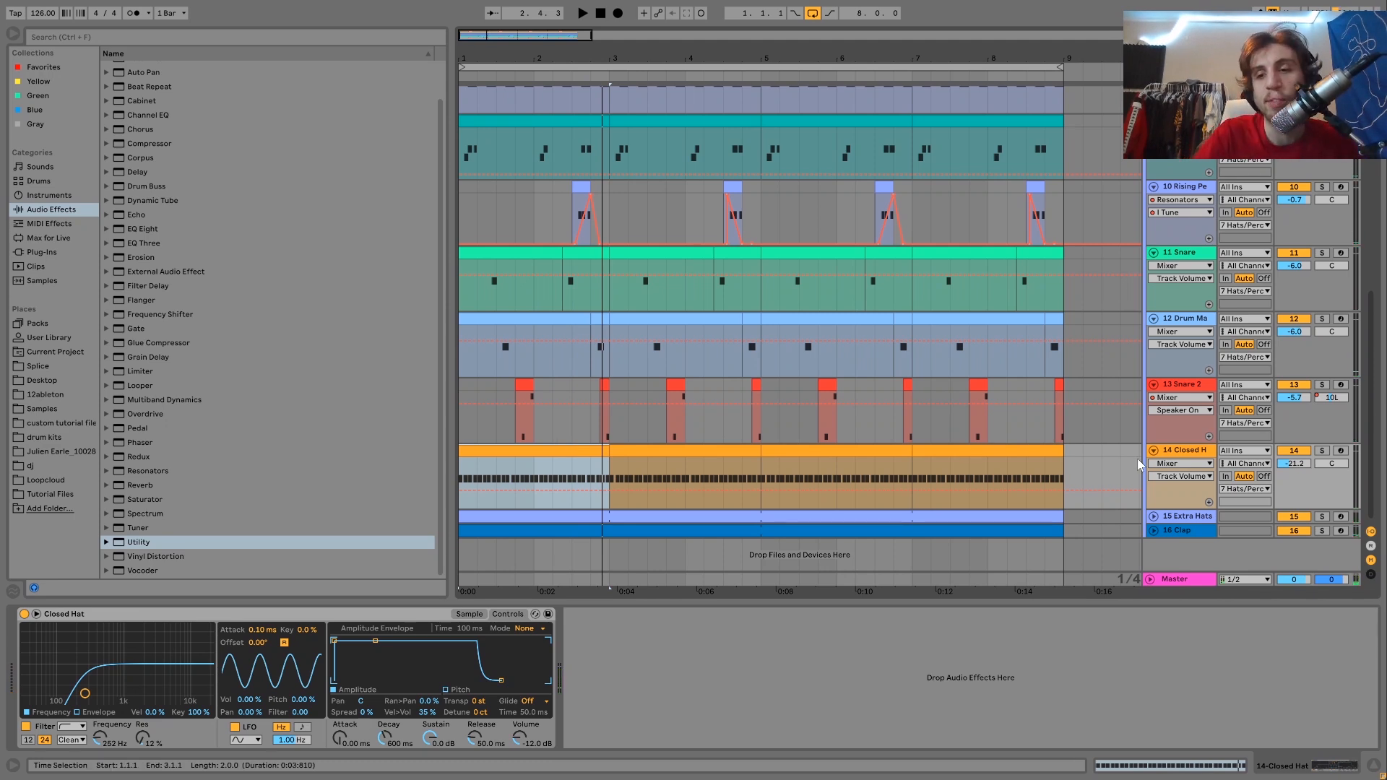
click(1294, 451)
key(space)
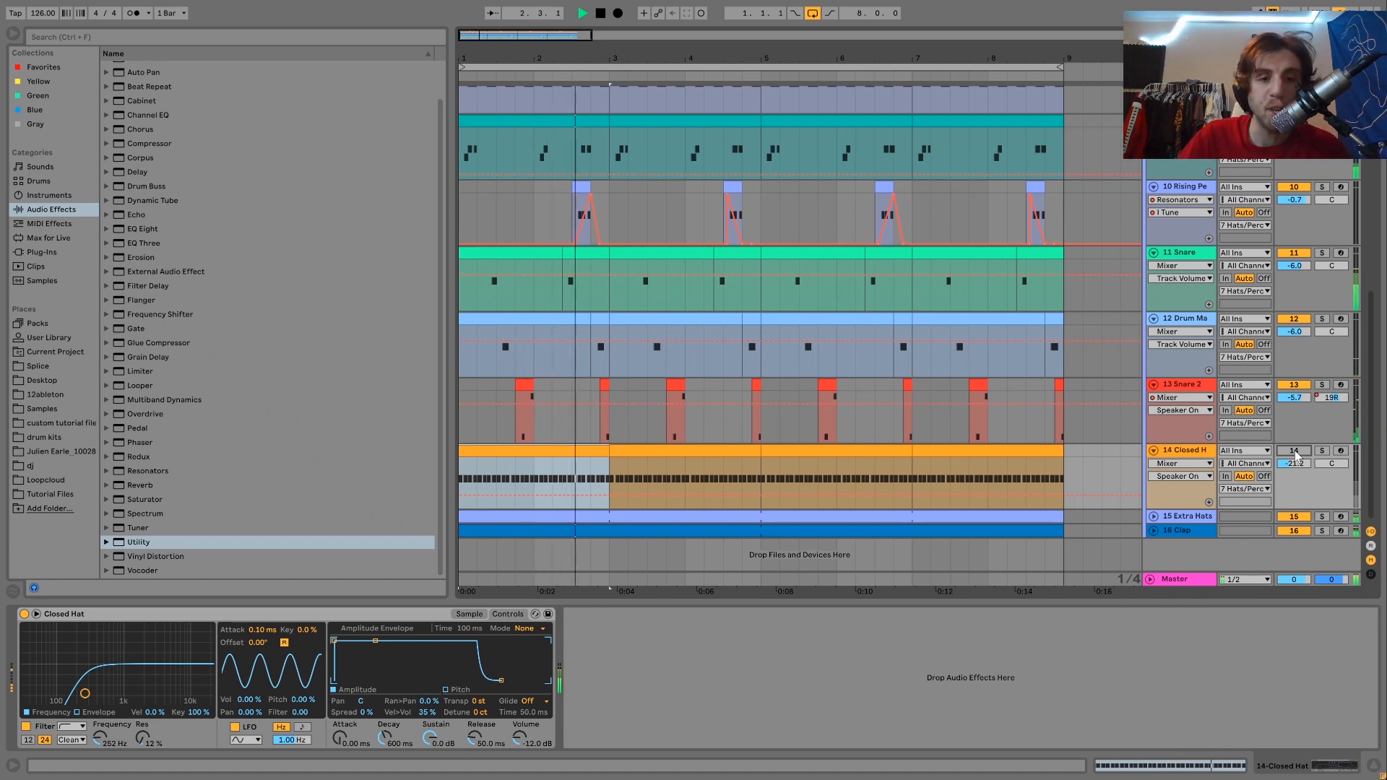
click(1294, 451)
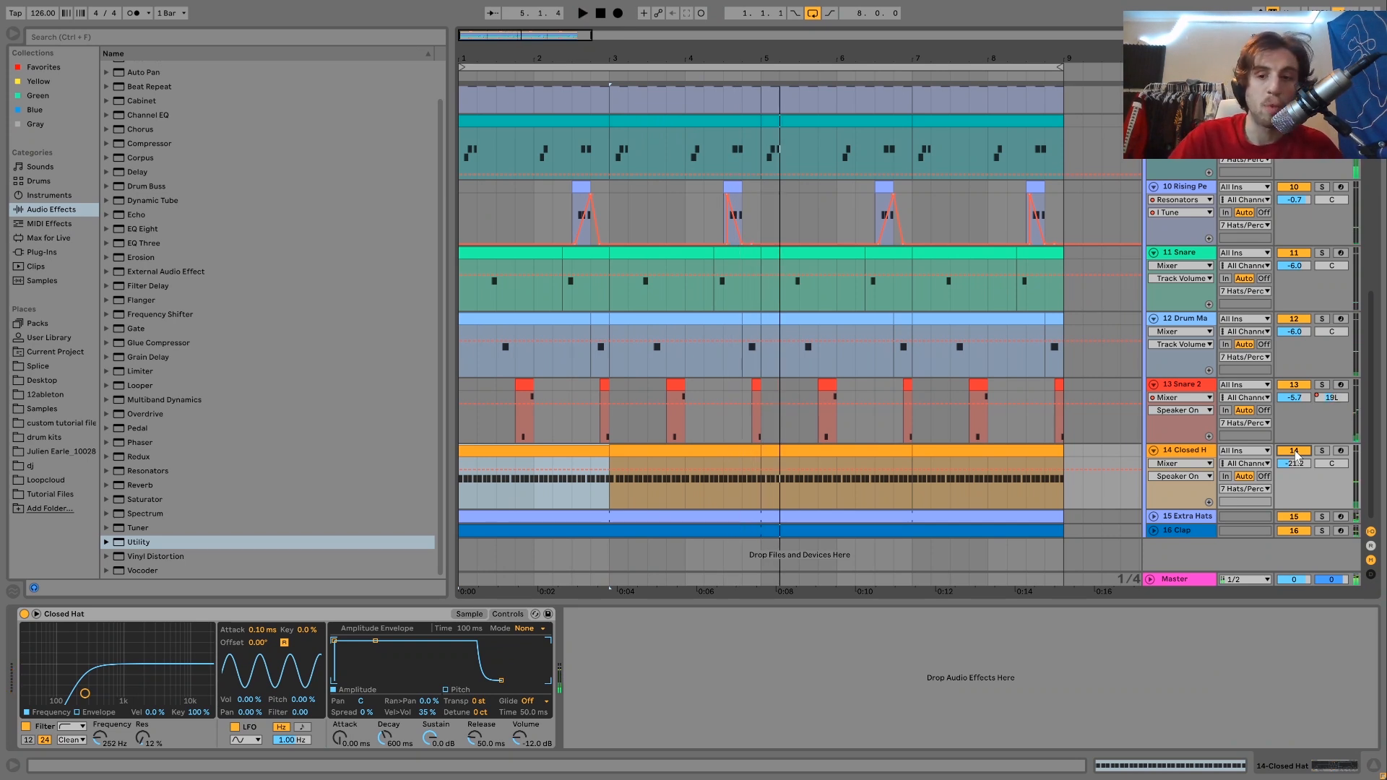
Solo and unfold the Extra Hats track, play its pattern, and show its Drum Rack
click(1322, 516)
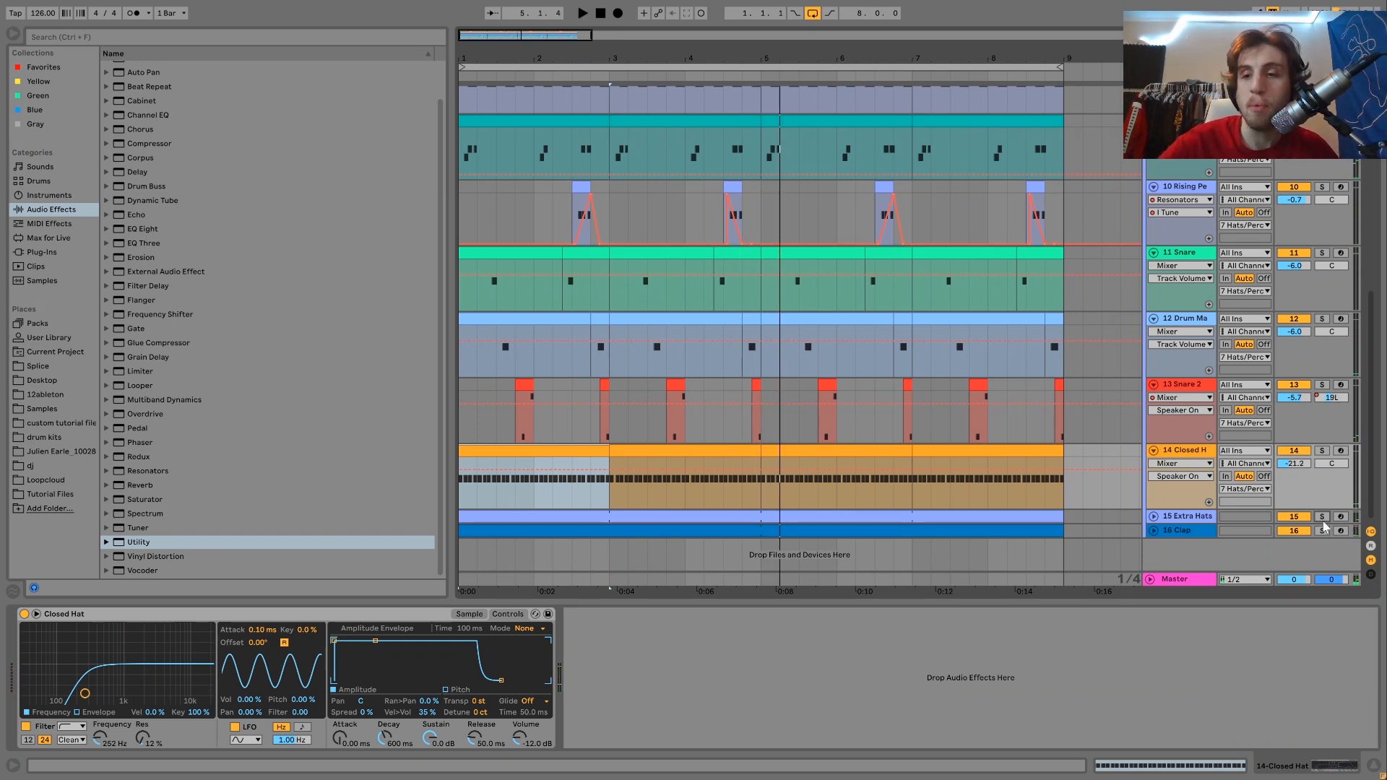
click(1154, 516)
key(space)
click(1203, 516)
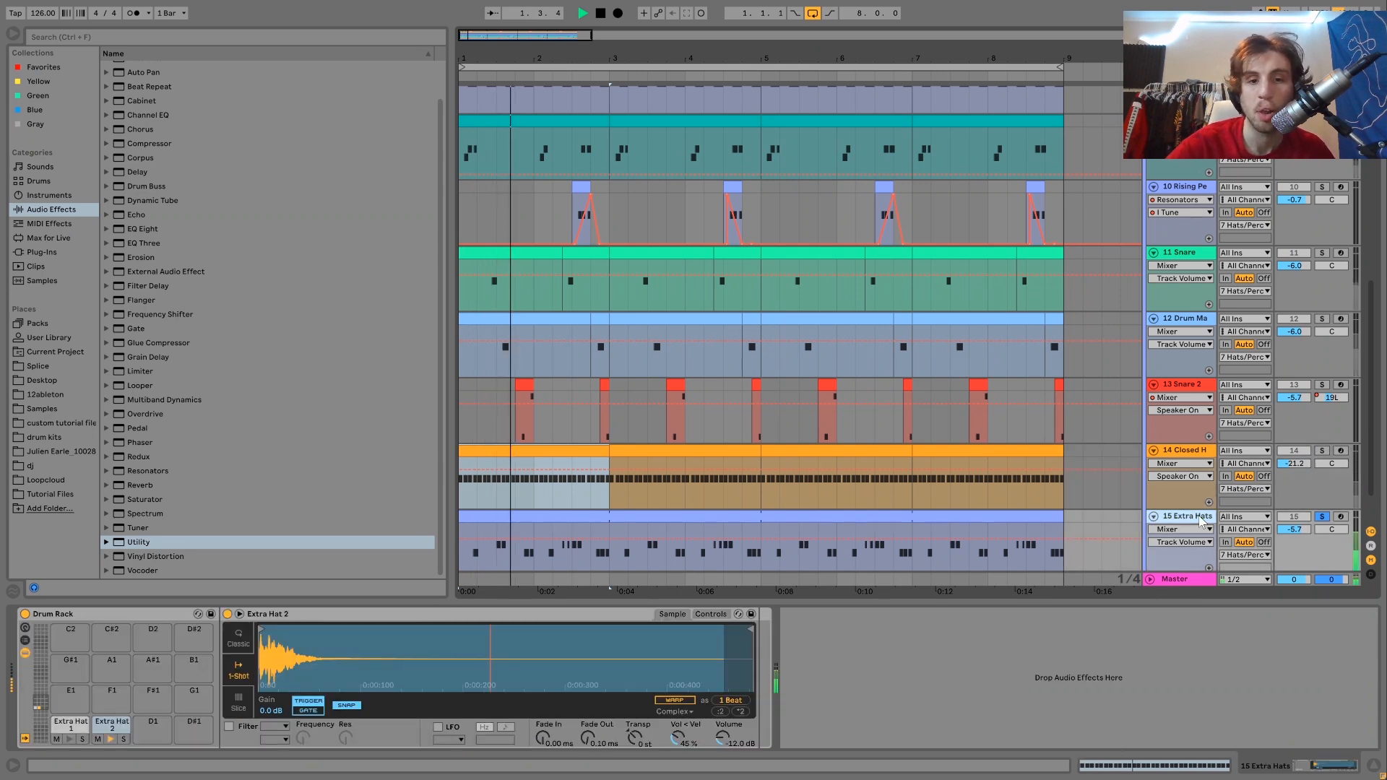
scroll(1203, 522, down, 2)
key(space)
Solo Closed Hat together with Extra Hats, and play both hat patterns from the start
ctrl+click(1323, 407)
key(space)
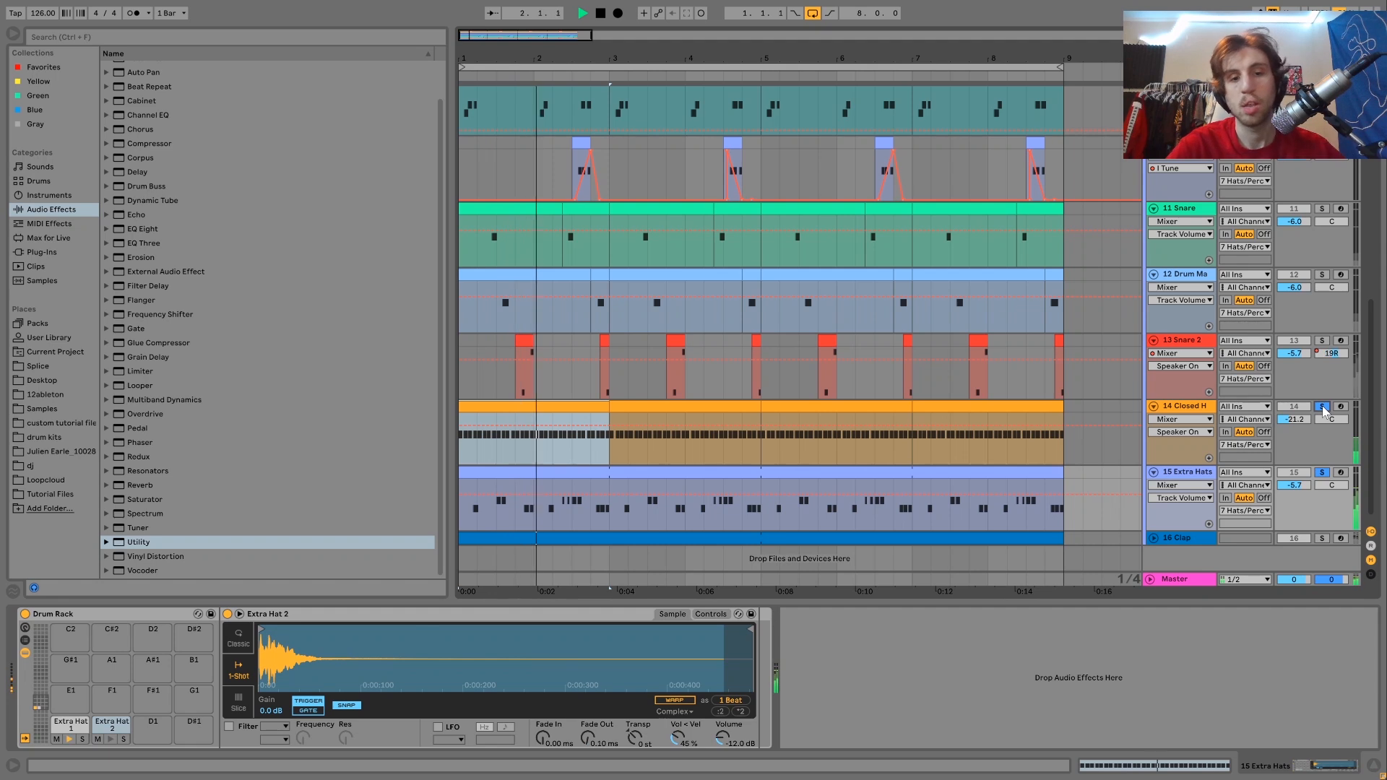
key(space)
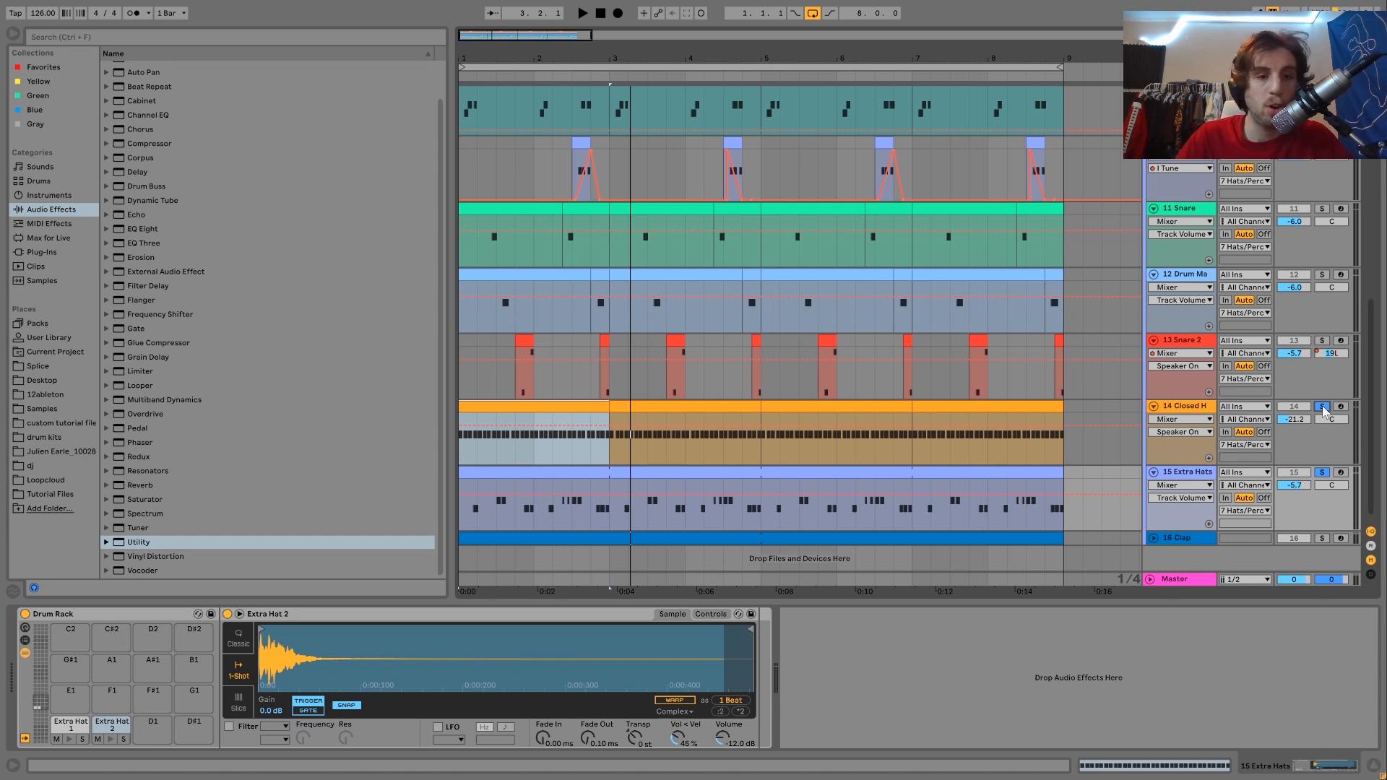
key(space)
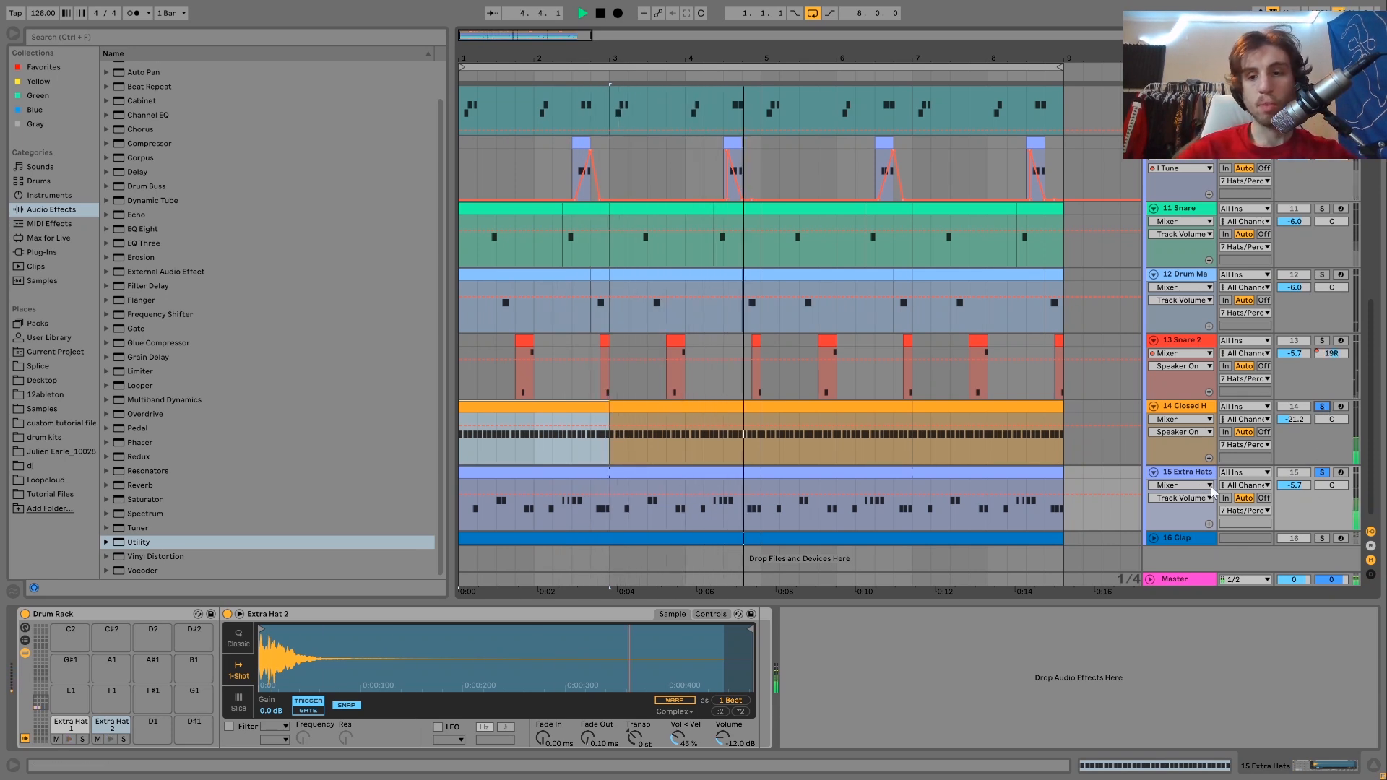
key(space)
Solo and unfold the Clap track, show its sampler, and play its pattern
click(1322, 539)
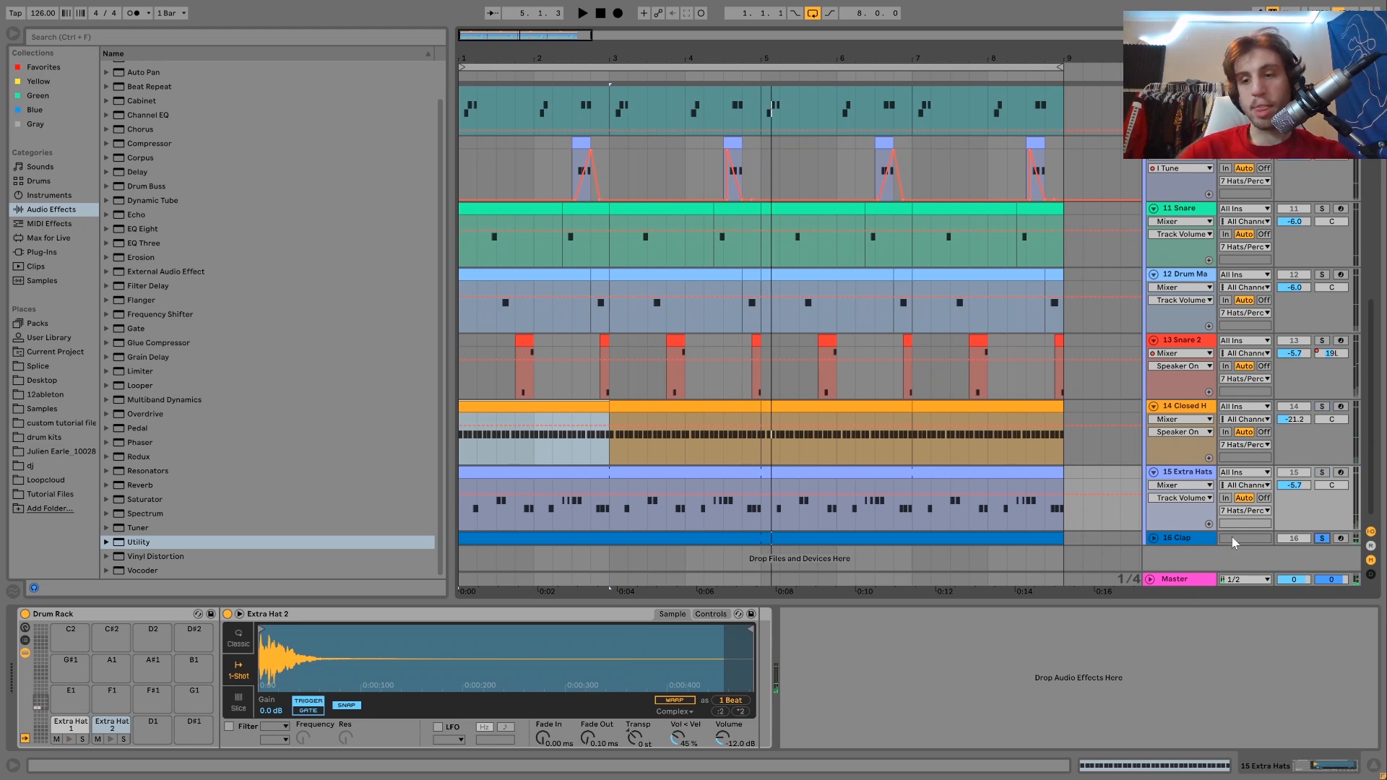
click(1186, 541)
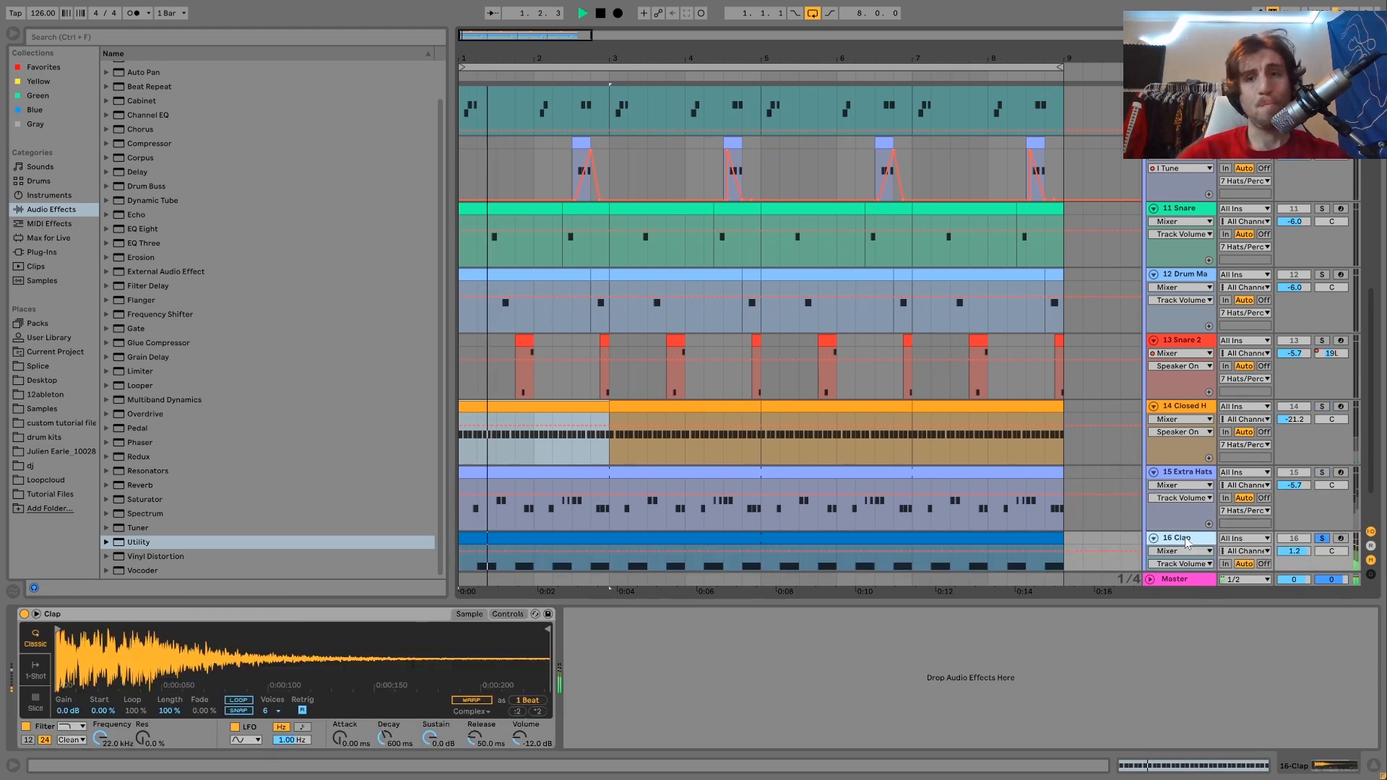
scroll(1185, 539, down, 2)
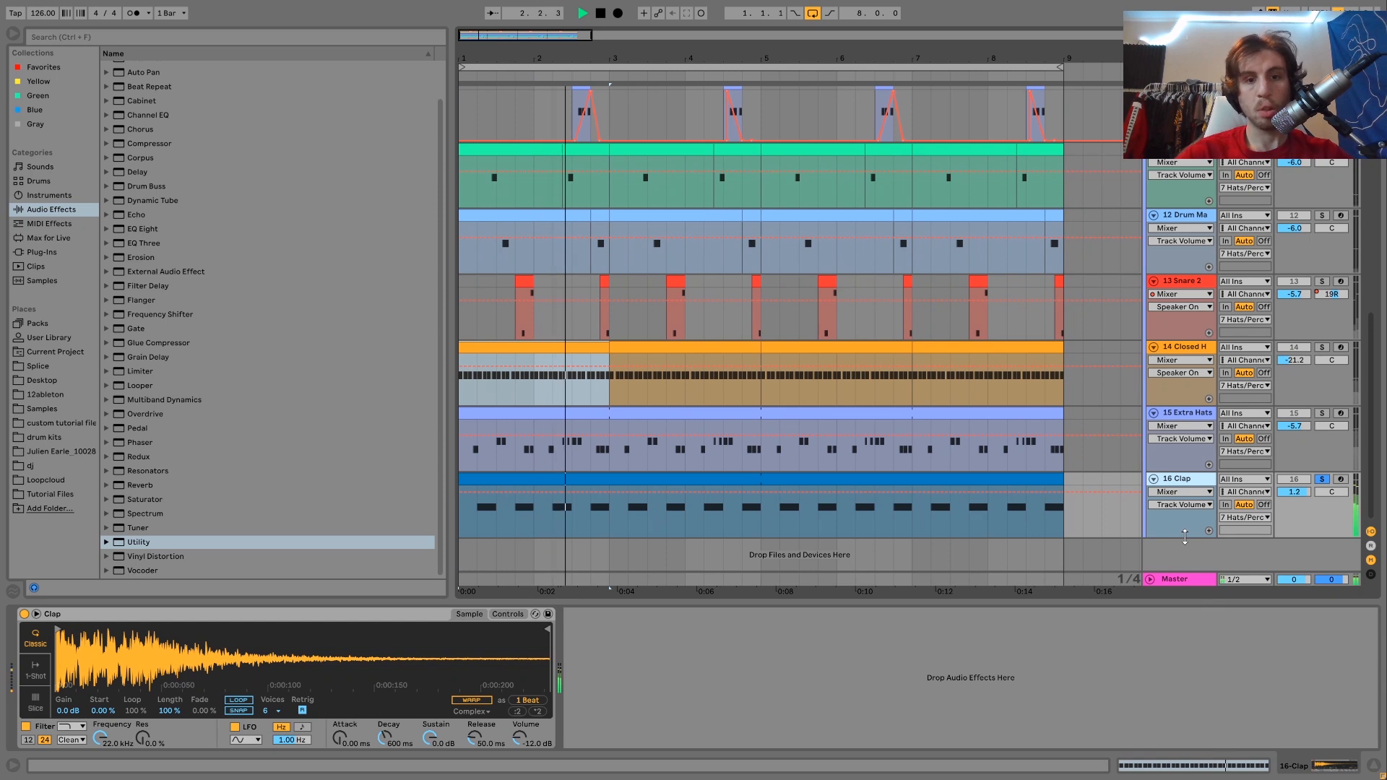
key(space)
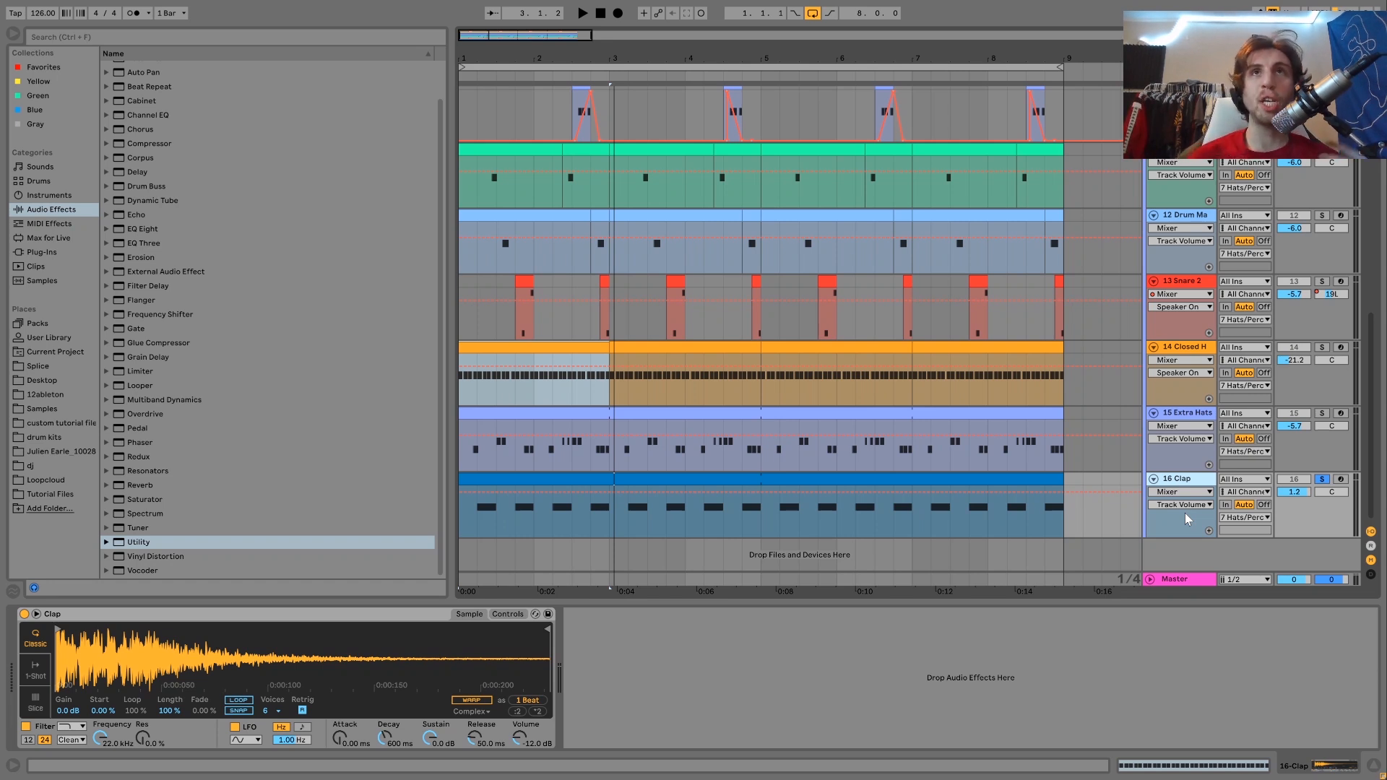
Play the soloed Clap pattern again from the start, and stop playback
key(space)
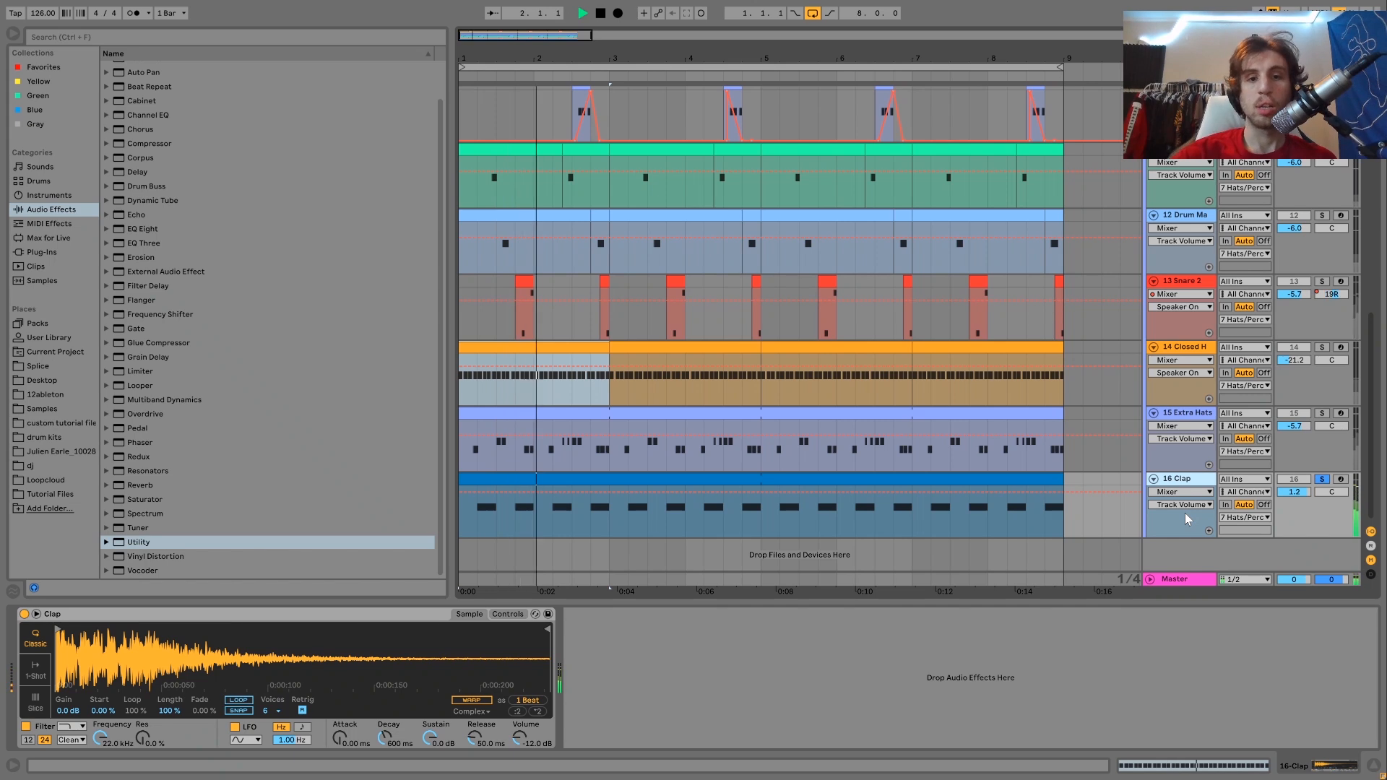
key(space)
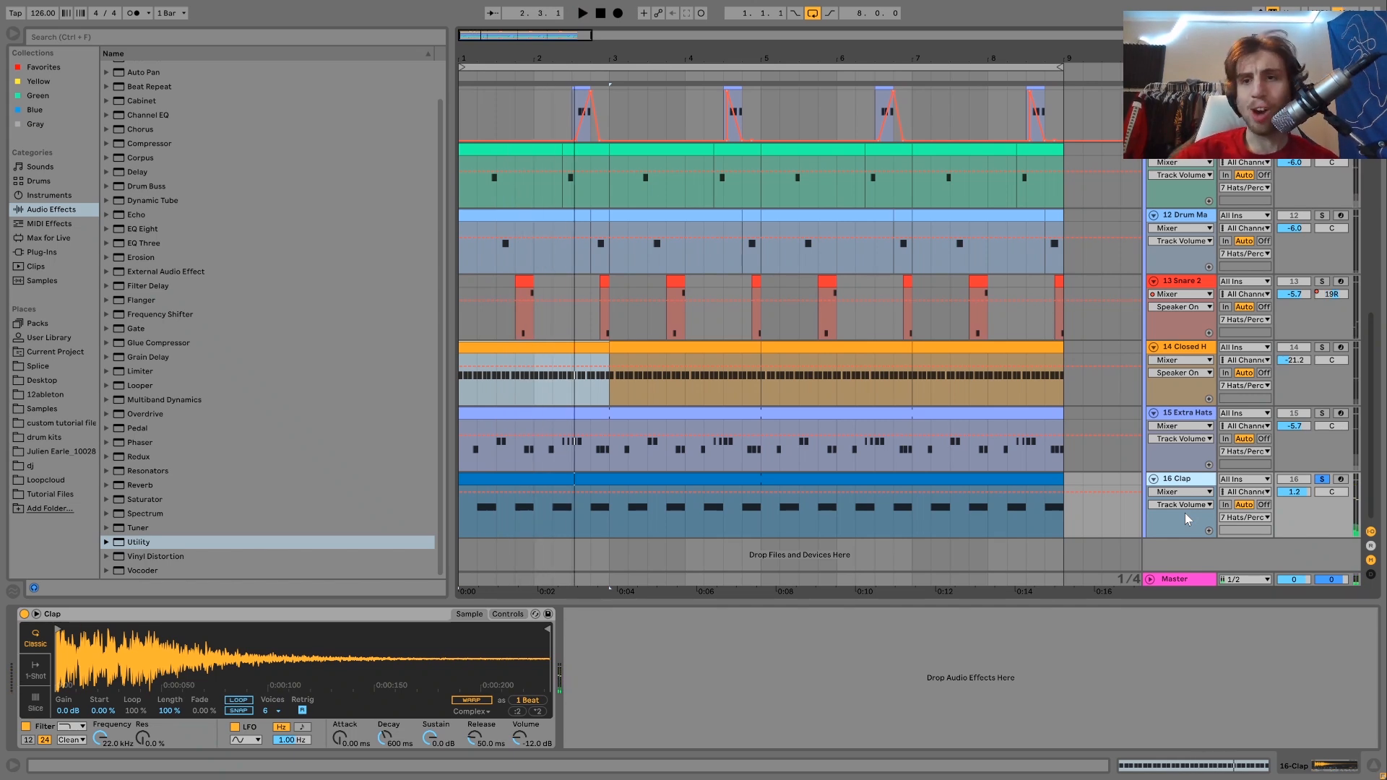
Solo the Hats/Perc group, show its Drum Buss effect, and play the grouped drums from the start
scroll(1185, 513, up, 10)
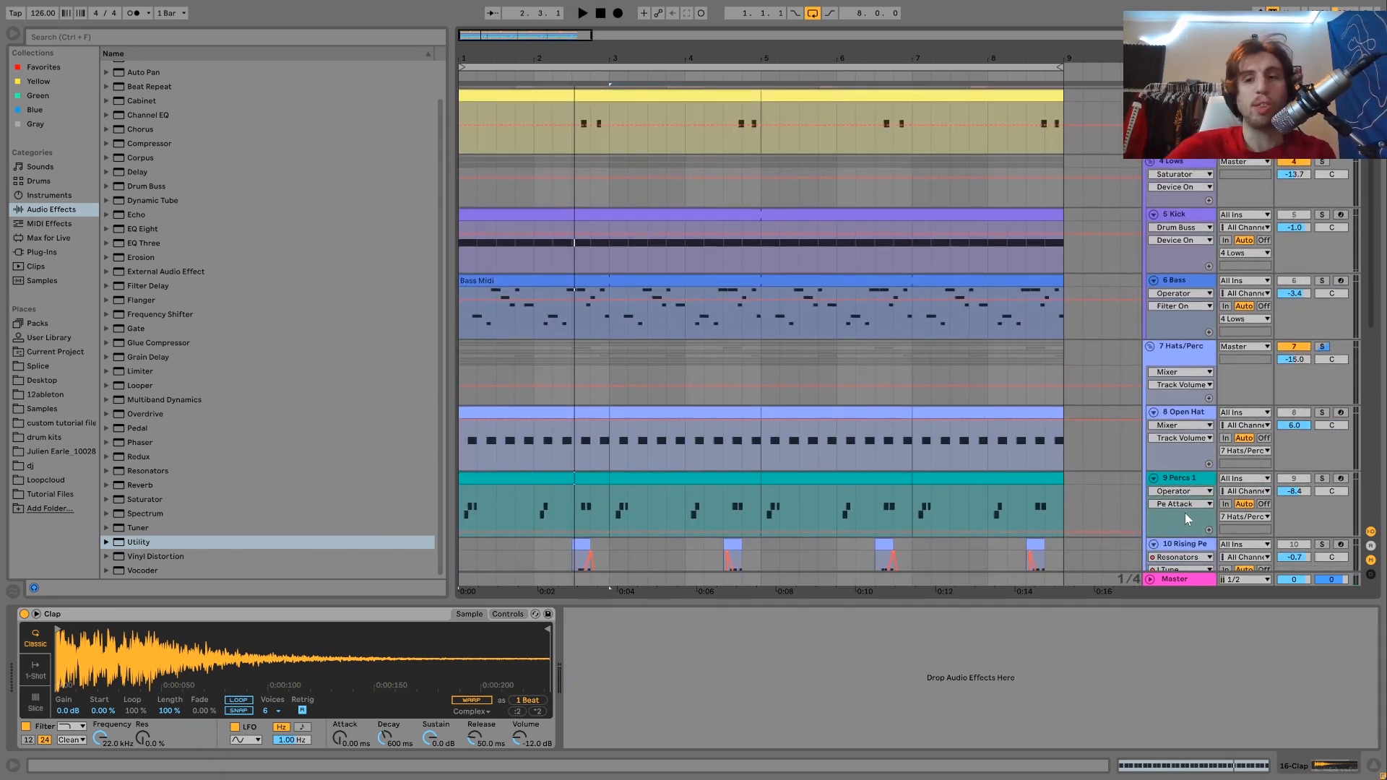
click(1321, 347)
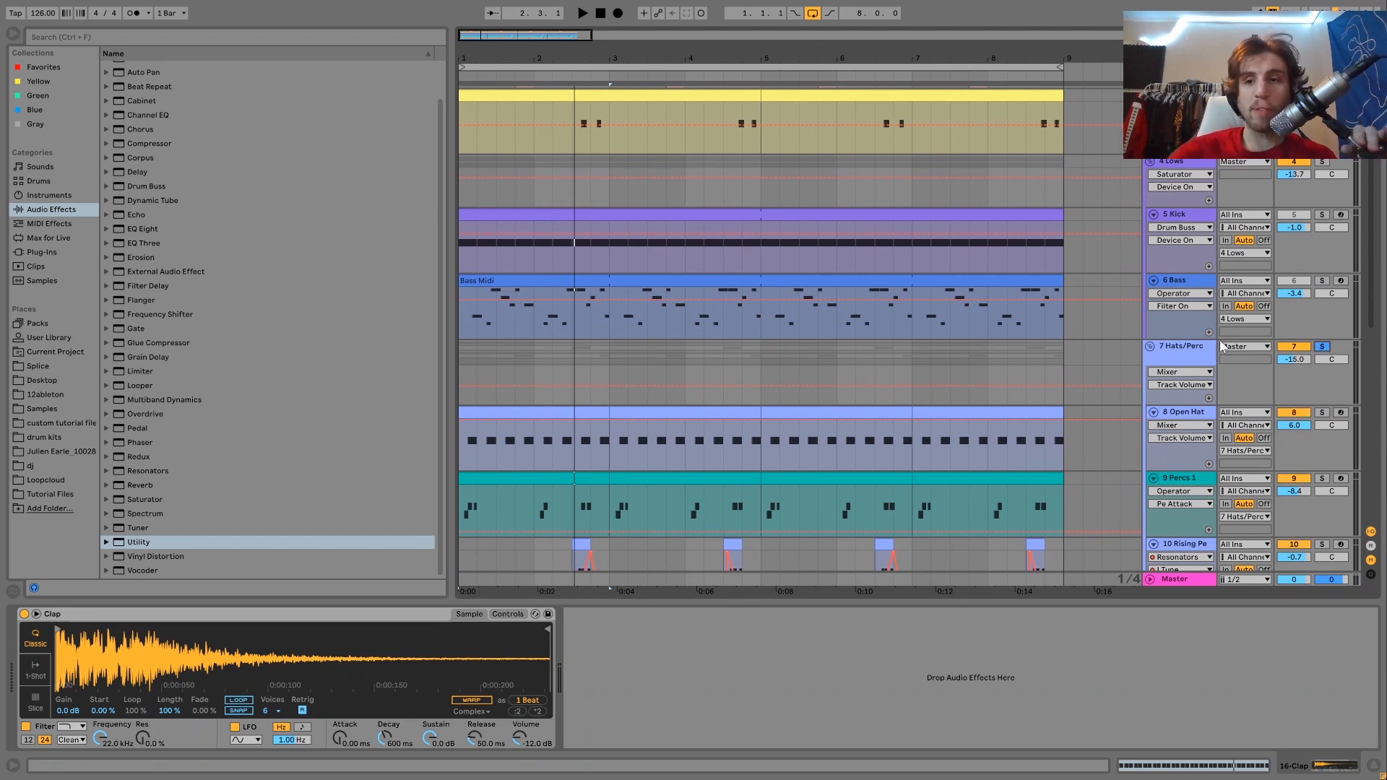
click(1177, 347)
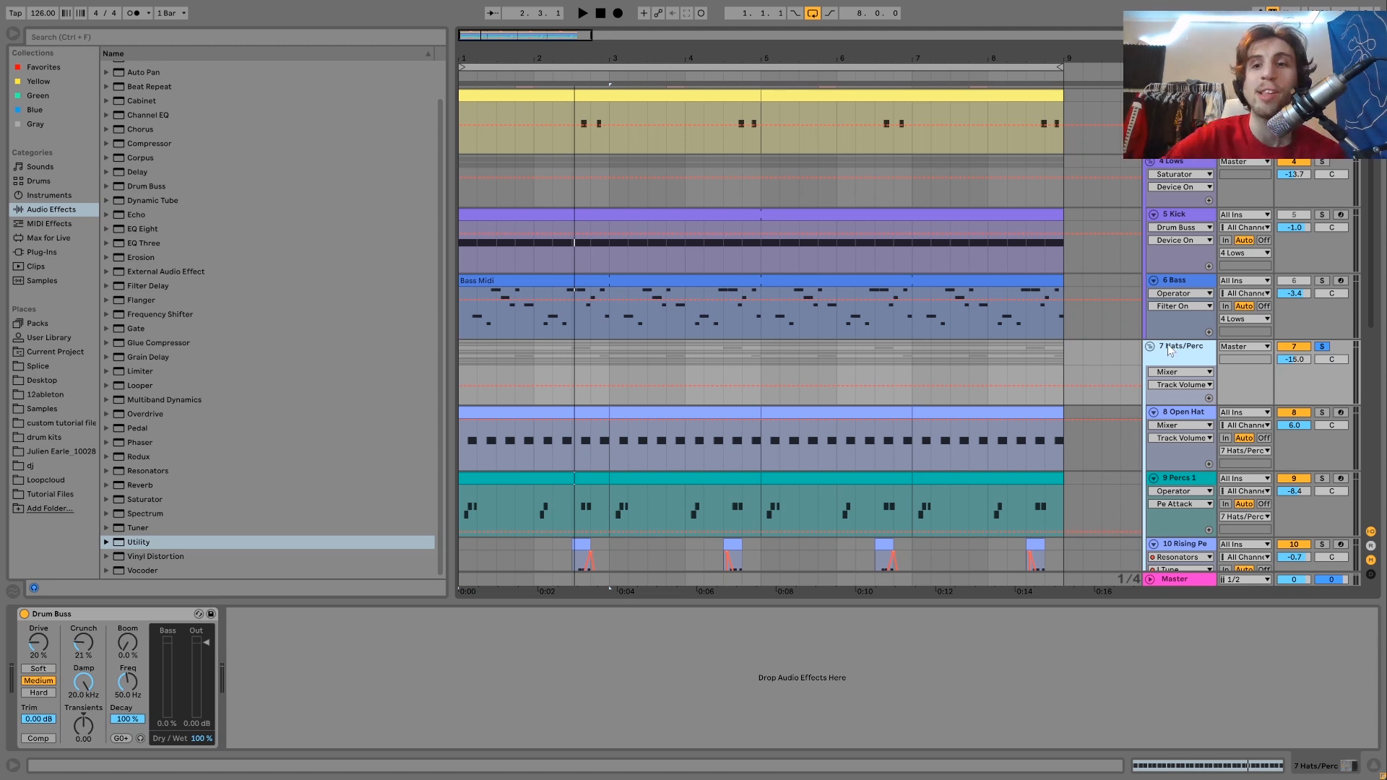
scroll(1165, 382, down, 3)
scroll(1165, 377, down, 8)
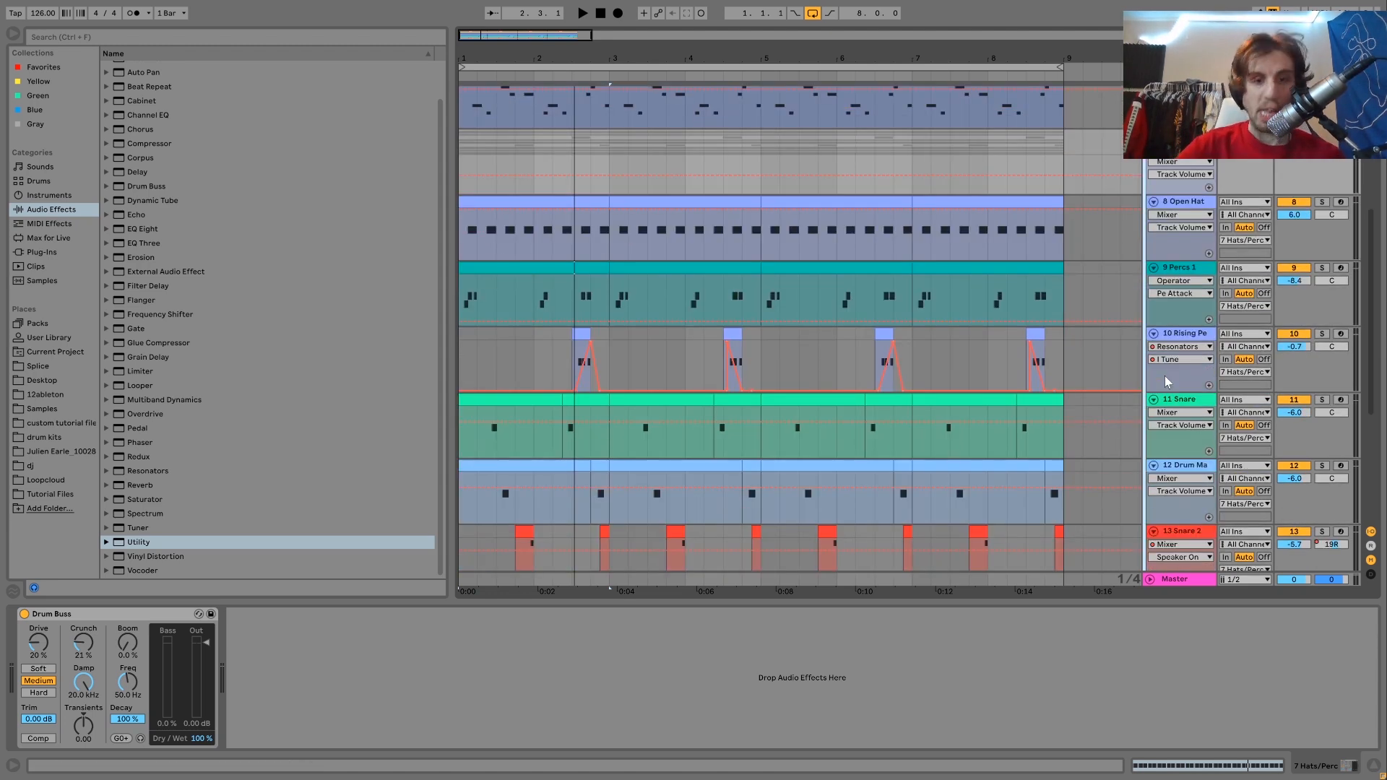
scroll(1164, 375, up, 13)
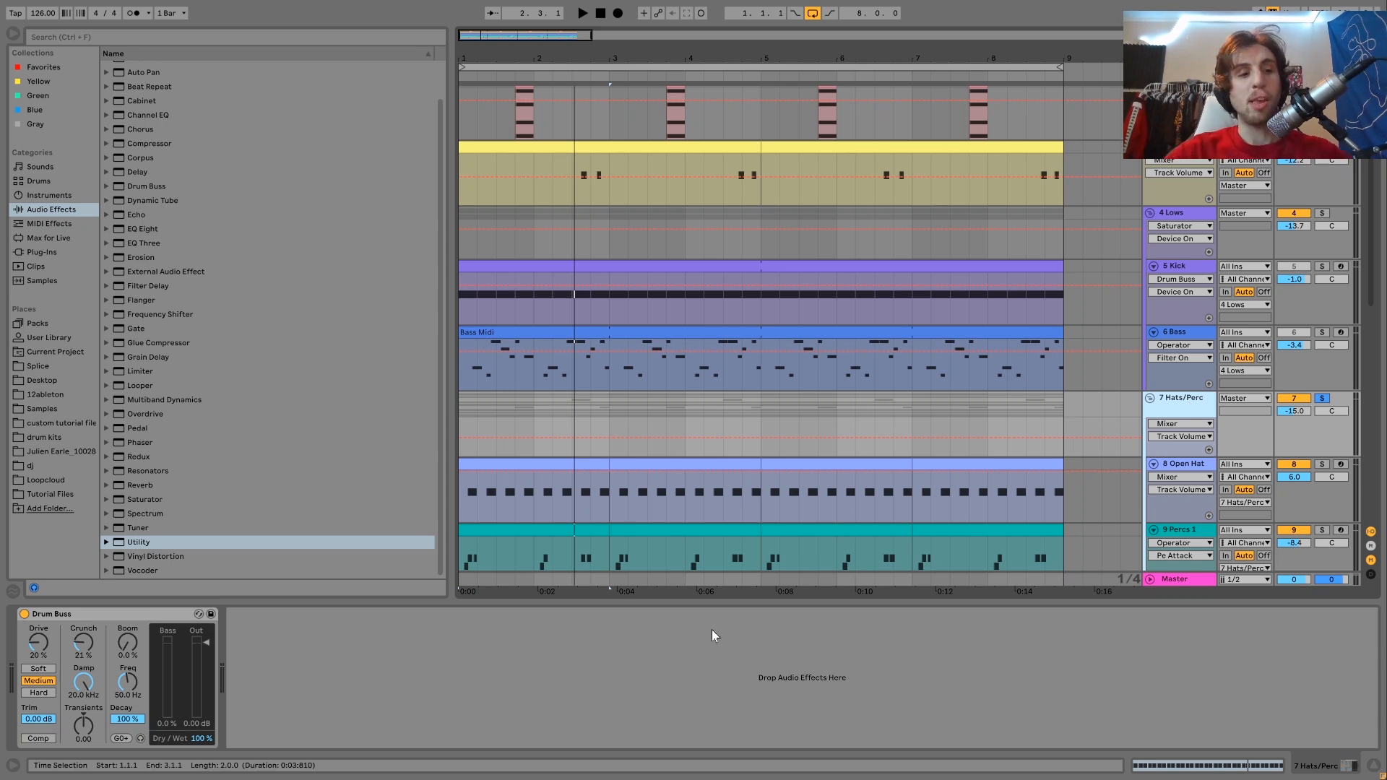
key(space)
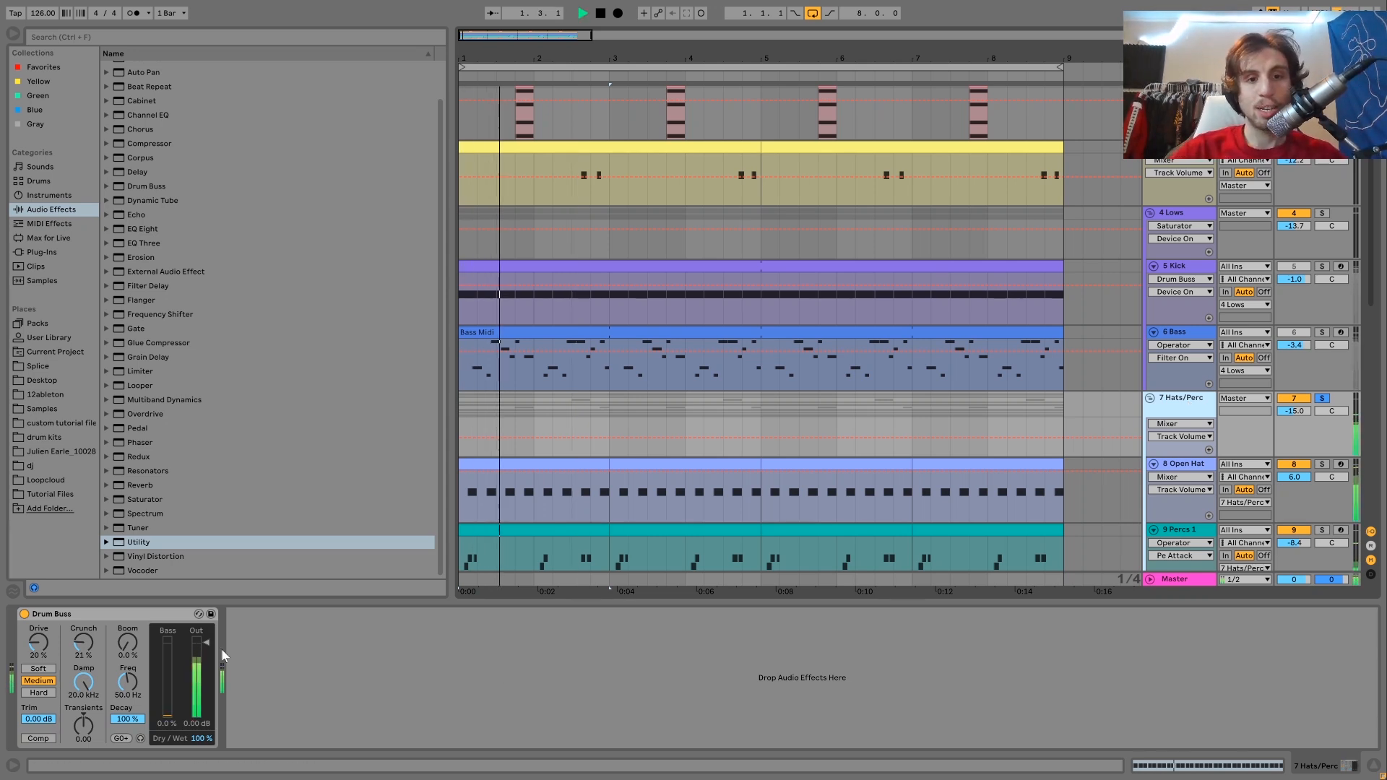
key(space)
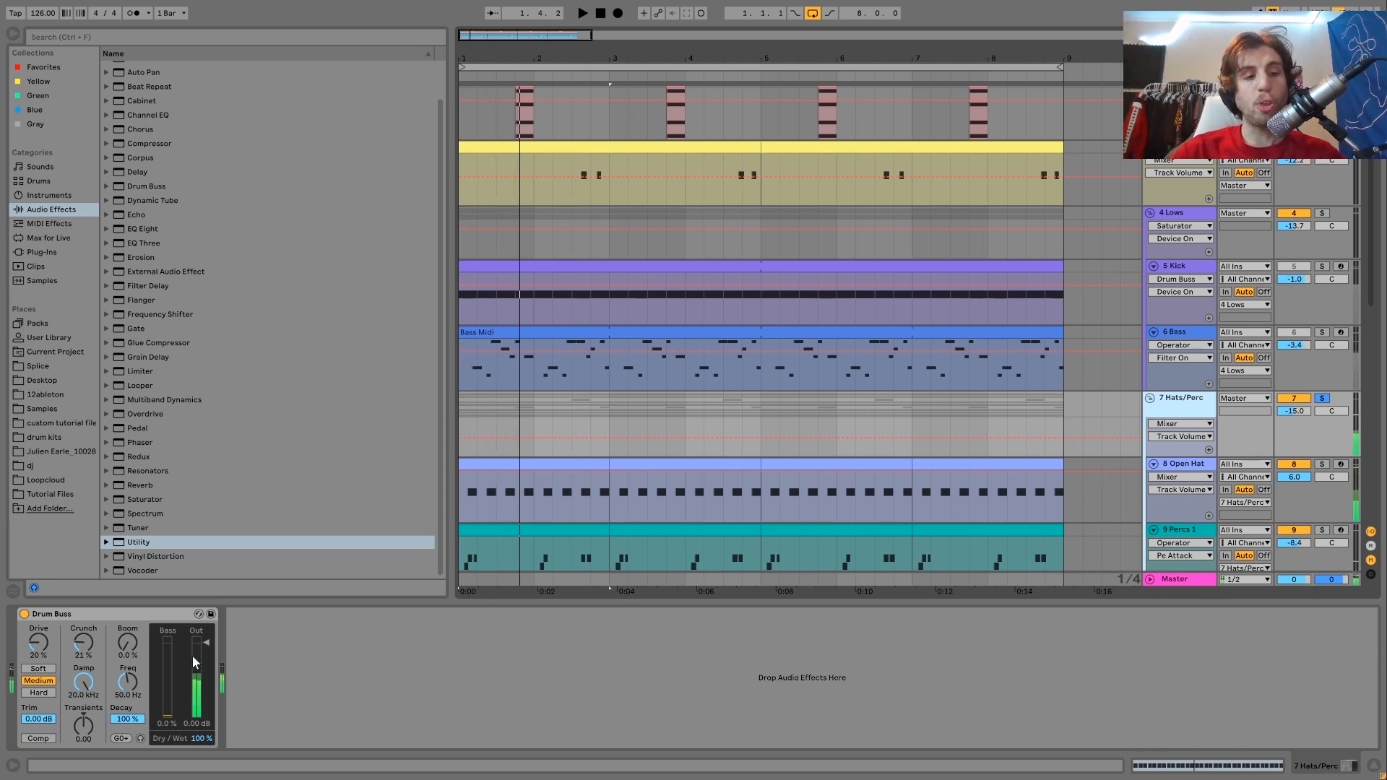
Play the Hats/Perc group with its Drum Buss bypassed, and re-enable the effect during playback to compare
click(26, 614)
key(space)
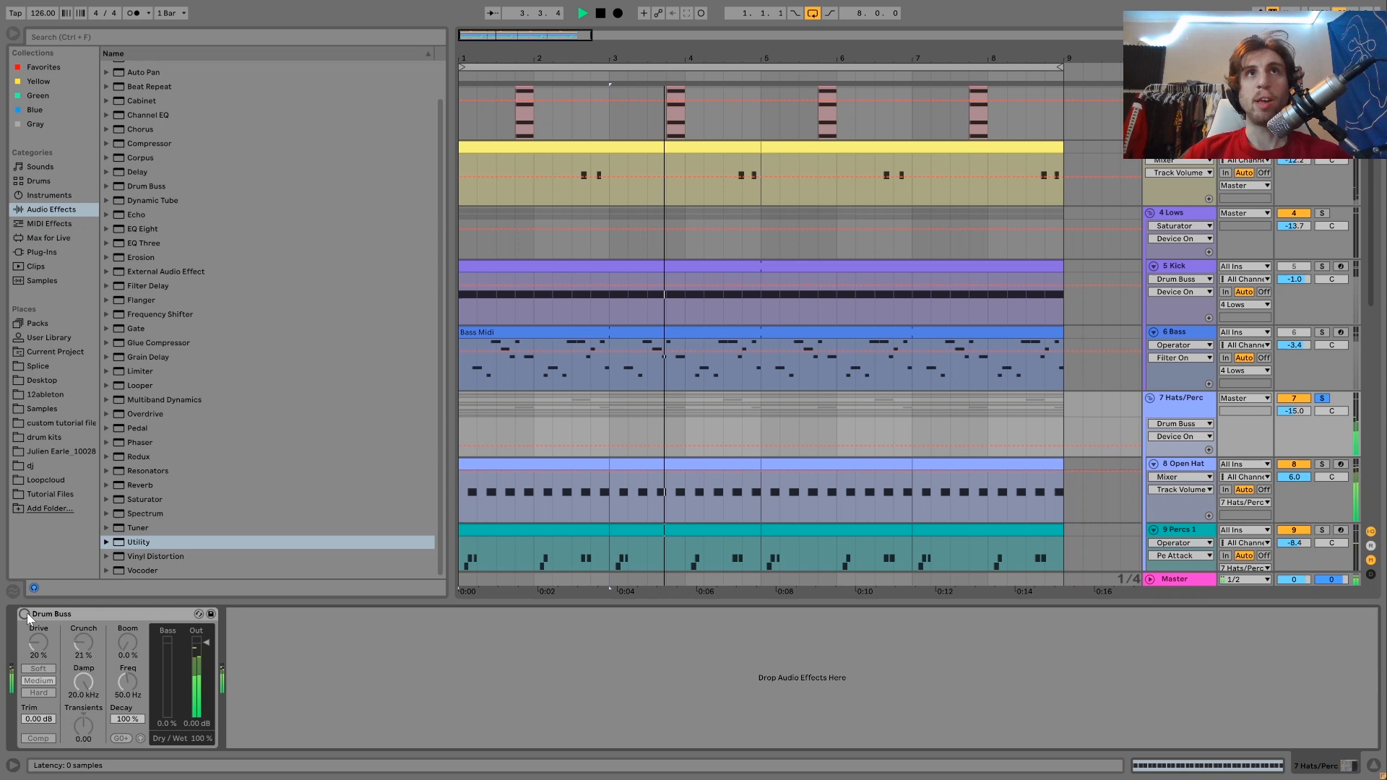
click(24, 614)
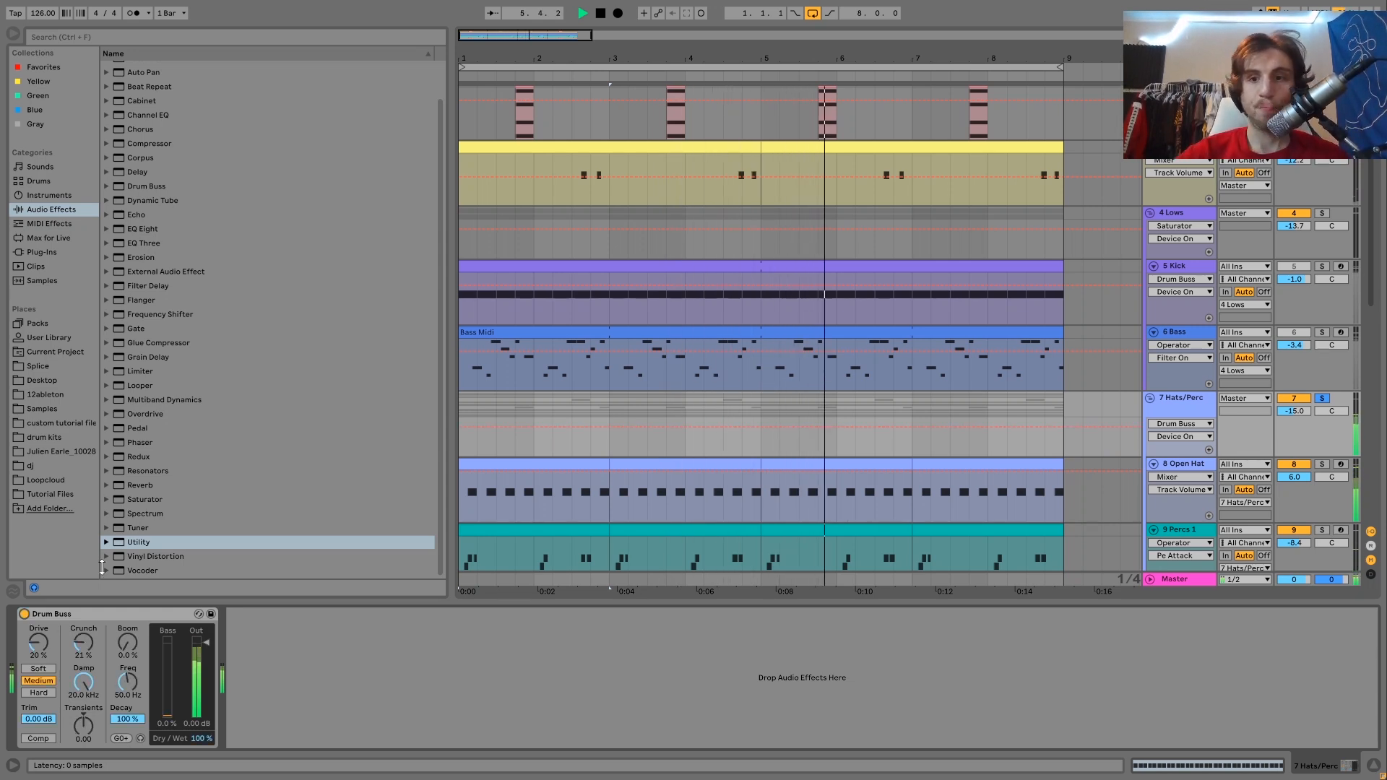
Unsolo the Hats/Perc group during playback to hear the full mix, and stop playback
click(1323, 398)
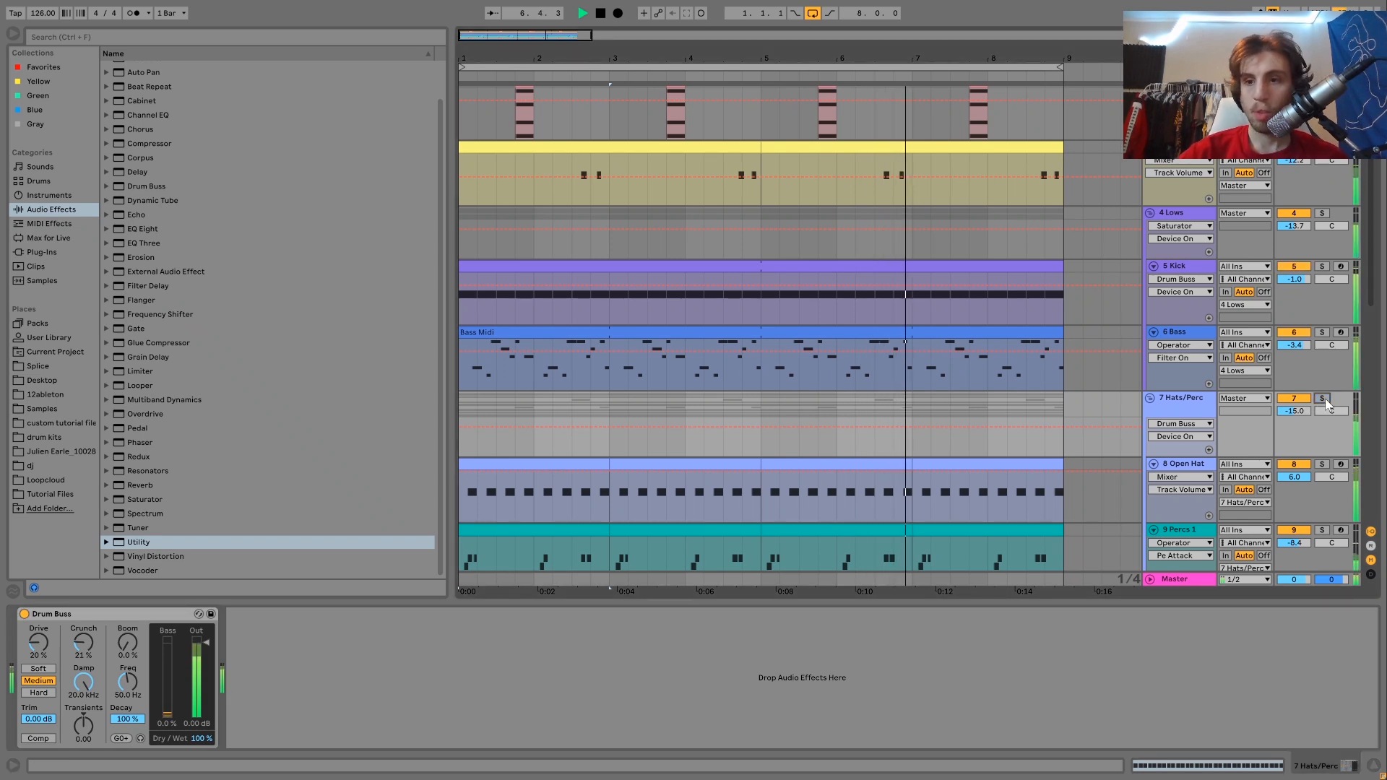
click(1178, 399)
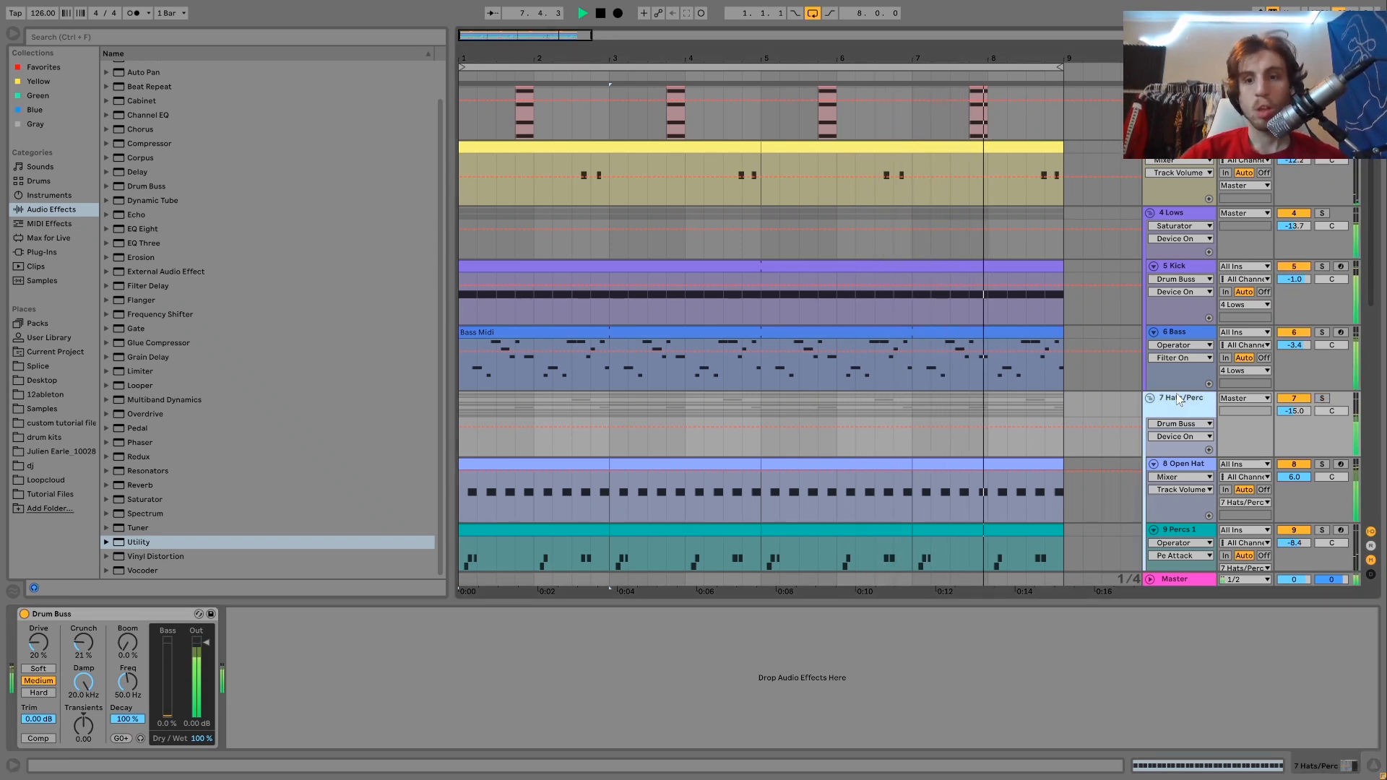
key(space)
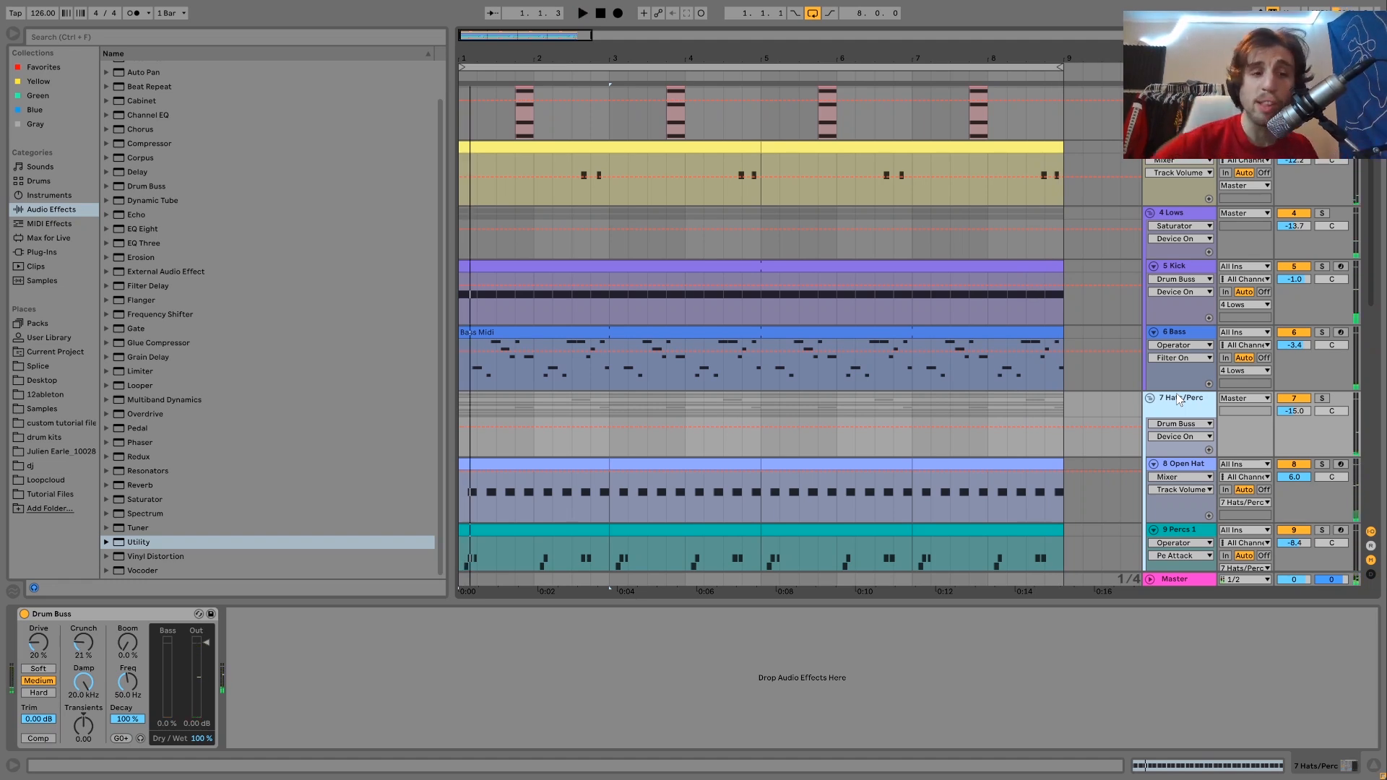
scroll(1178, 399, up, 3)
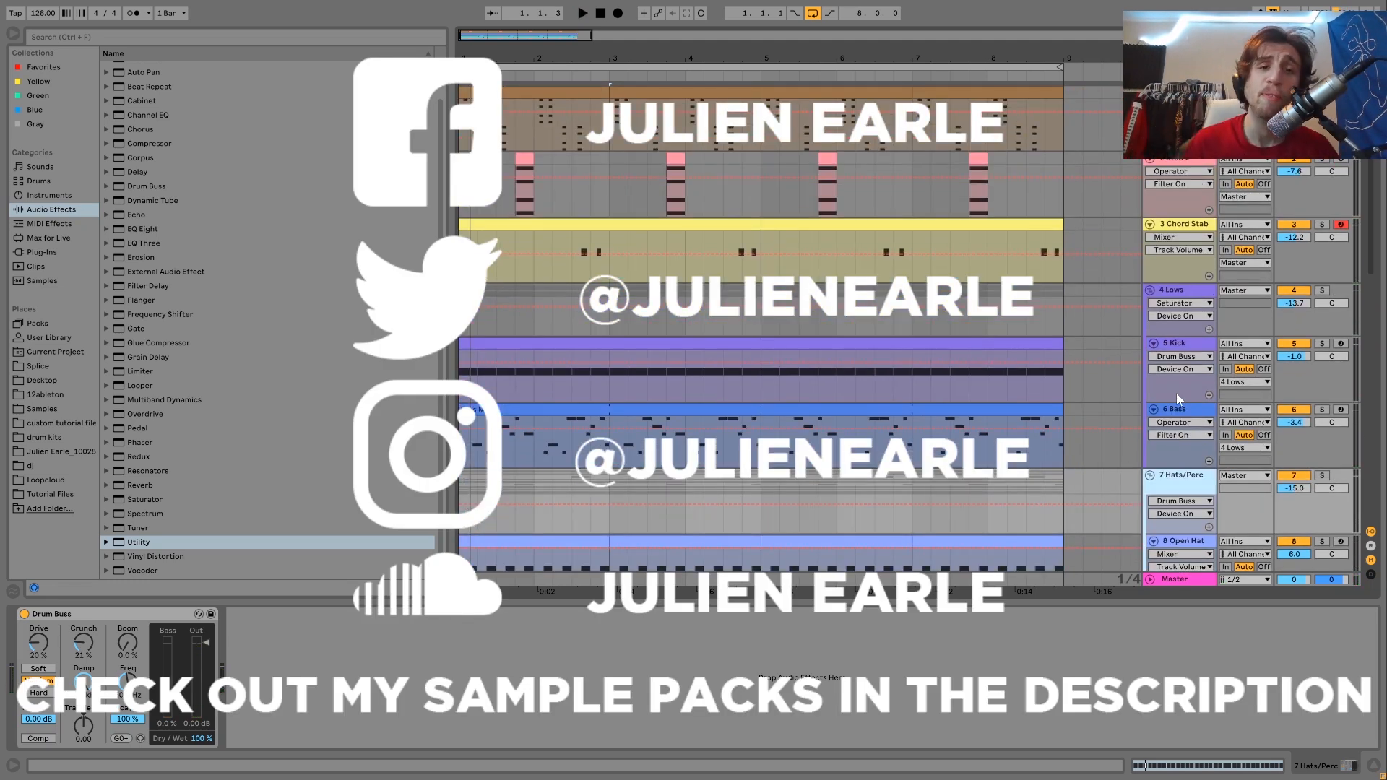